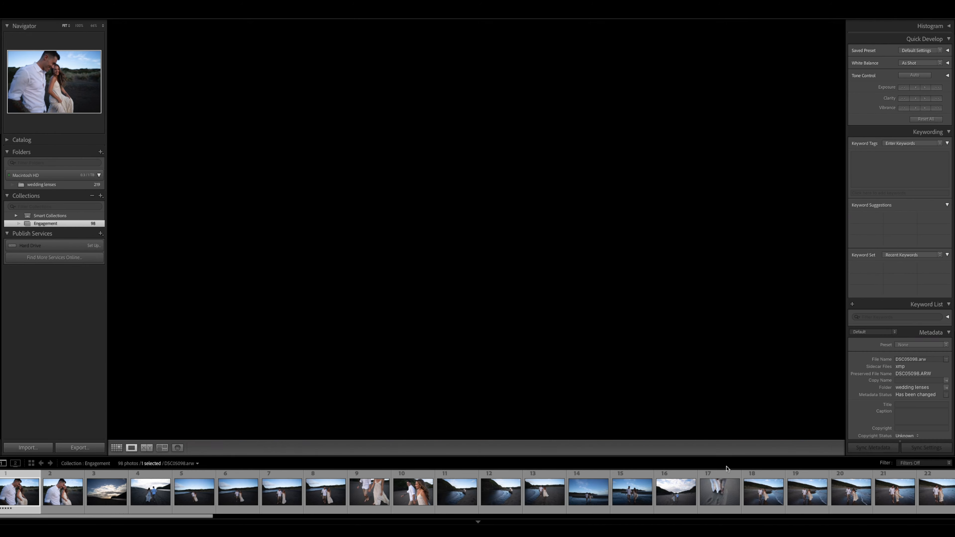
Browse the photos in the Engagement collection and return to the first one.
{"action": "key", "text": "Right"}
{"action": "key", "text": "Right"}
{"action": "key", "text": "Right"}
{"action": "key", "text": "Right"}
{"action": "key", "text": "Right"}
{"action": "key", "text": "Right"}
{"action": "key", "text": "Right"}
{"action": "key", "text": "Right"}
{"action": "key", "text": "Right"}
{"action": "key", "text": "Right"}
{"action": "key", "text": "Right"}
{"action": "key", "text": "Right"}
{"action": "key", "text": "Right"}
{"action": "key", "text": "Right"}
{"action": "key", "text": "Right"}
{"action": "key", "text": "Right"}
{"action": "key", "text": "Right"}
{"action": "key", "text": "Right"}
{"action": "key", "text": "Right"}
{"action": "key", "text": "Right"}
{"action": "key", "text": "Right"}
{"action": "key", "text": "Right"}
{"action": "key", "text": "Right"}
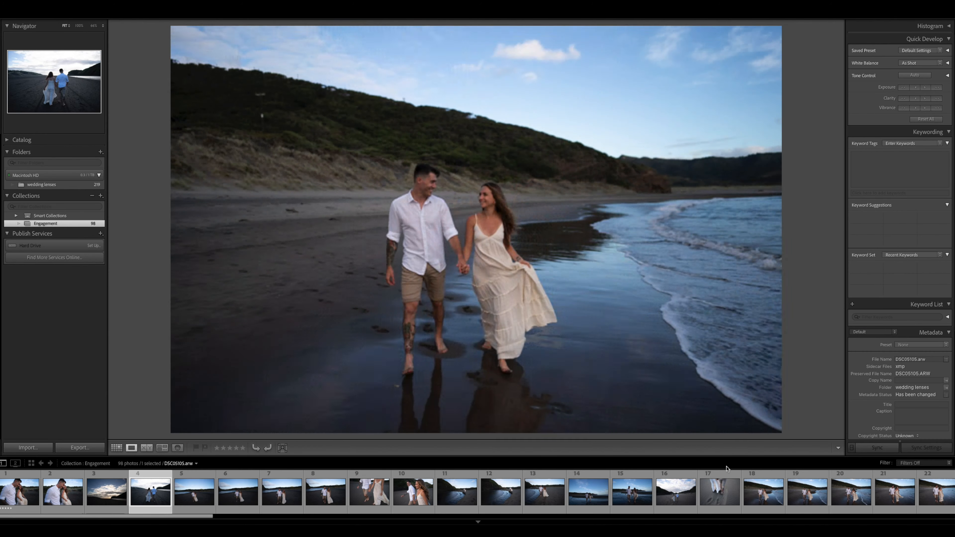
{"action": "key", "text": "Right"}
{"action": "key", "text": "Right"}
{"action": "key", "text": "Right"}
{"action": "key", "text": "Right"}
{"action": "key", "text": "Right"}
{"action": "key", "text": "Right"}
{"action": "key", "text": "Right"}
{"action": "key", "text": "Right"}
{"action": "key", "text": "Right"}
{"action": "key", "text": "Right"}
{"action": "key", "text": "Right"}
{"action": "key", "text": "Right"}
{"action": "key", "text": "Right"}
{"action": "key", "text": "Right"}
{"action": "key", "text": "Right"}
{"action": "key", "text": "Right"}
{"action": "key", "text": "Right"}
{"action": "key", "text": "Right"}
{"action": "key", "text": "Right"}
{"action": "key", "text": "Right"}
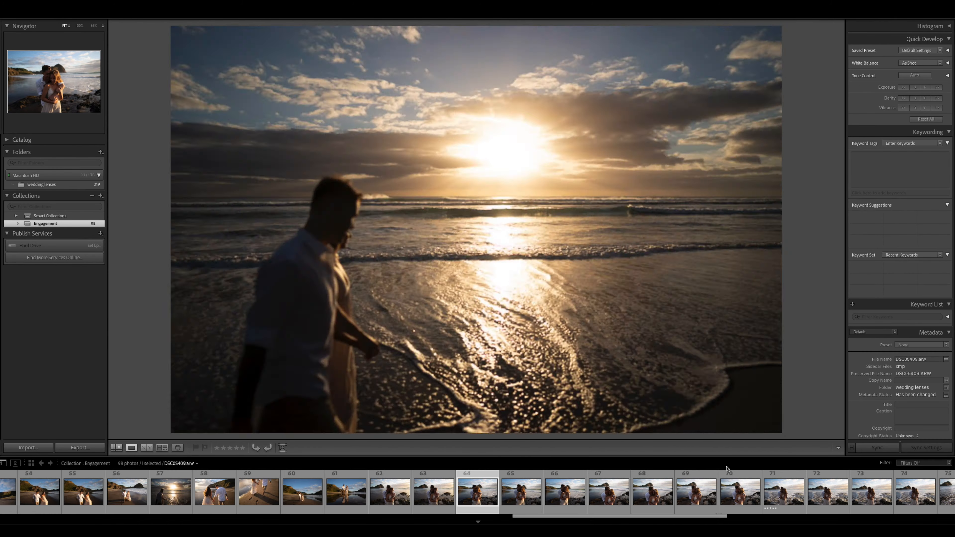
{"action": "key", "text": "Home"}
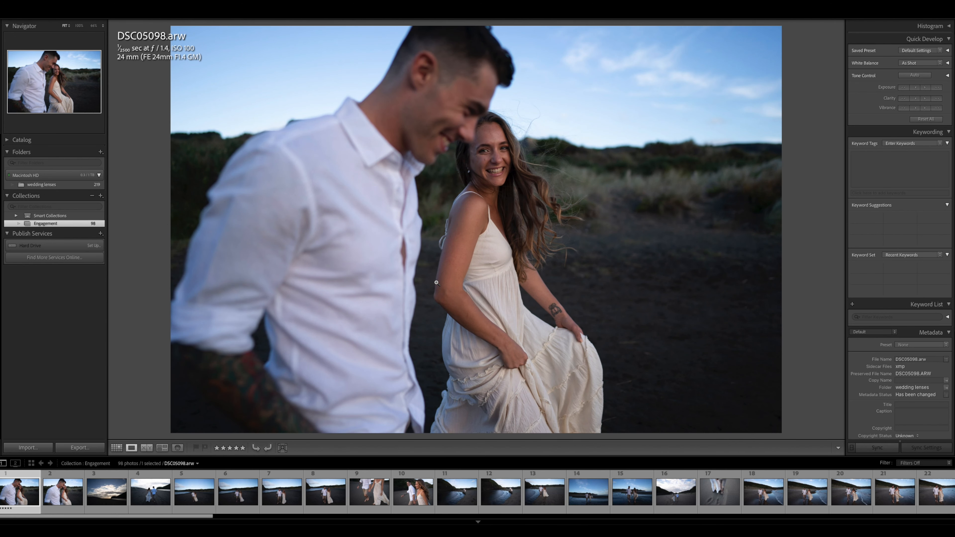
Develop the first photo with the CTM3 - The Universal preset, setting exposure to +0.45, highlights to -73 and temperature to 6,140.
{"action": "key", "text": "d"}
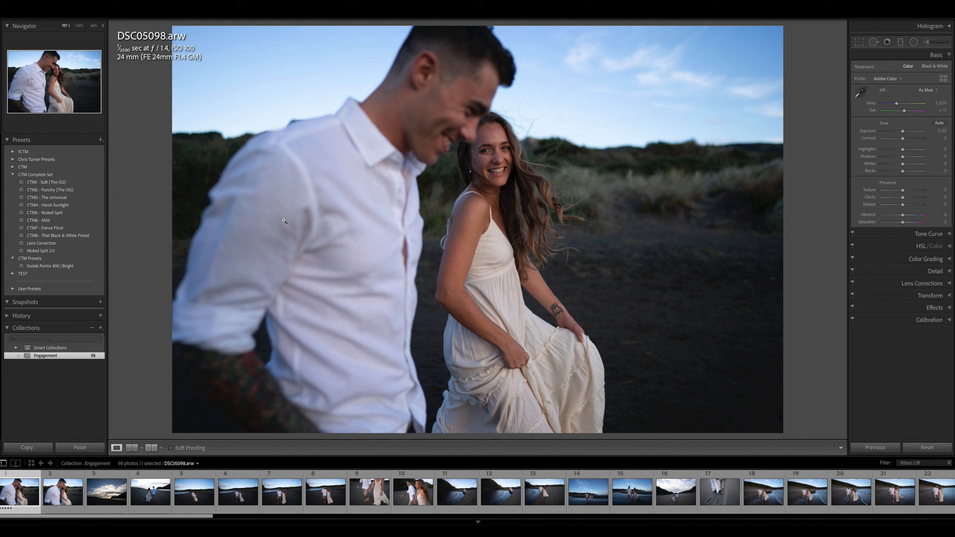
{"action": "left_click", "coordinate": [66, 198]}
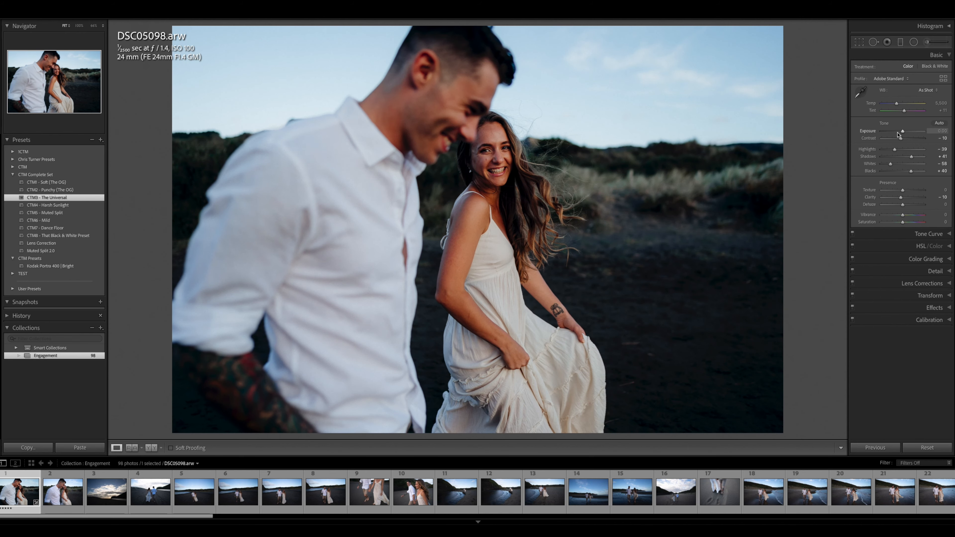
{"action": "left_click_drag", "start_coordinate": [903, 132], "coordinate": [904, 133]}
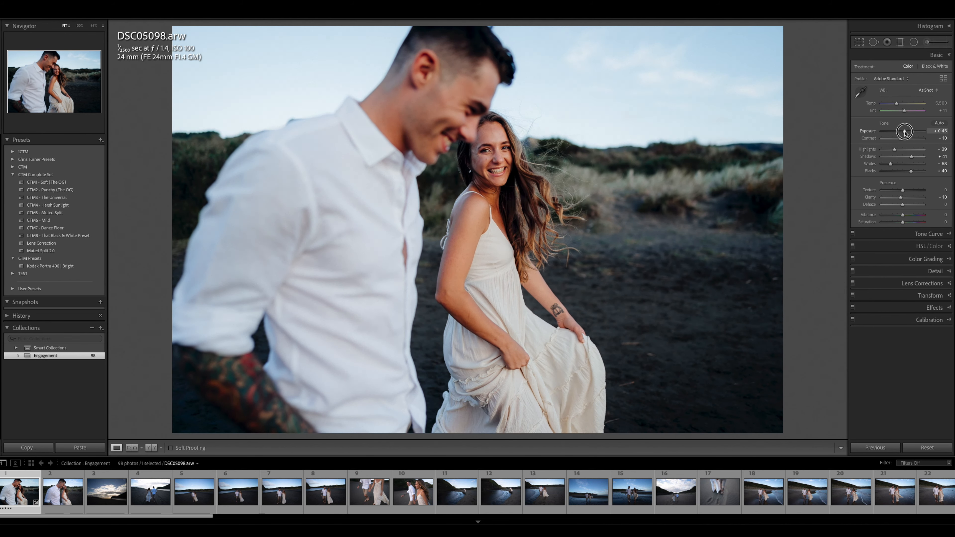
{"action": "left_click", "coordinate": [887, 149]}
{"action": "left_click_drag", "start_coordinate": [903, 131], "coordinate": [905, 131]}
{"action": "left_click_drag", "start_coordinate": [896, 103], "coordinate": [899, 105]}
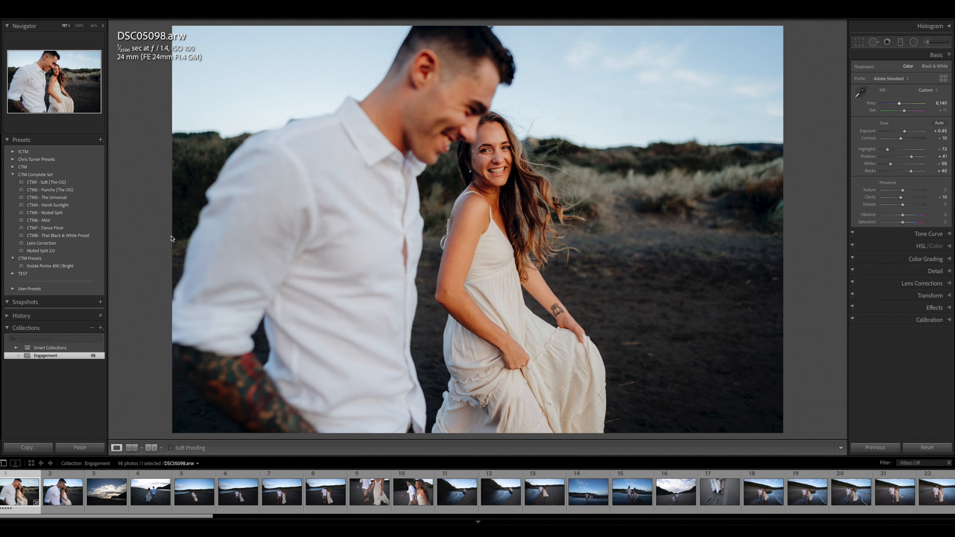
Switch the first photo to the CTM4 - Harsh Sunlight preset and set its exposure to +0.60.
{"action": "left_click", "coordinate": [77, 208]}
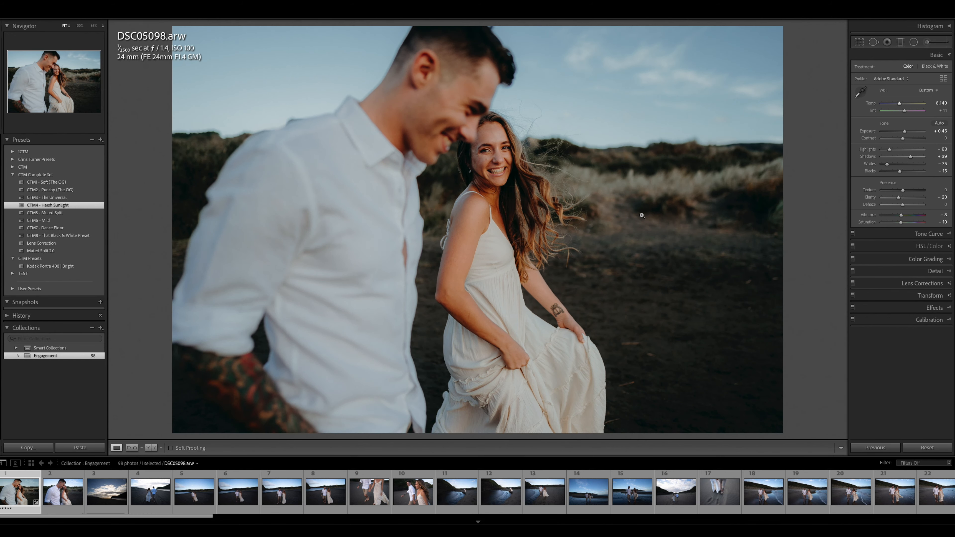
{"action": "left_click_drag", "start_coordinate": [904, 131], "coordinate": [904, 133]}
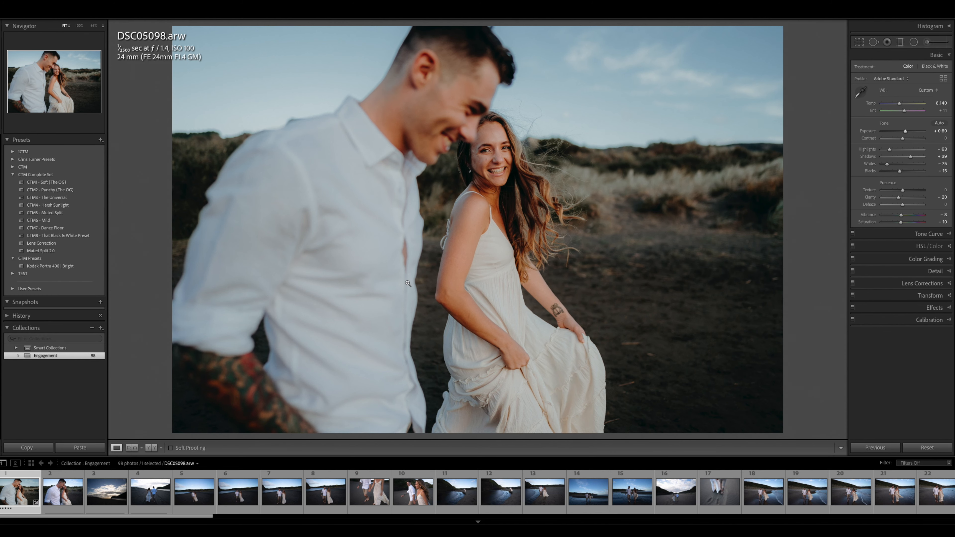
Give the second photo, DSC05099, a black-and-white treatment with exposure +0.30, and return to the first photo.
{"action": "key", "text": "Right"}
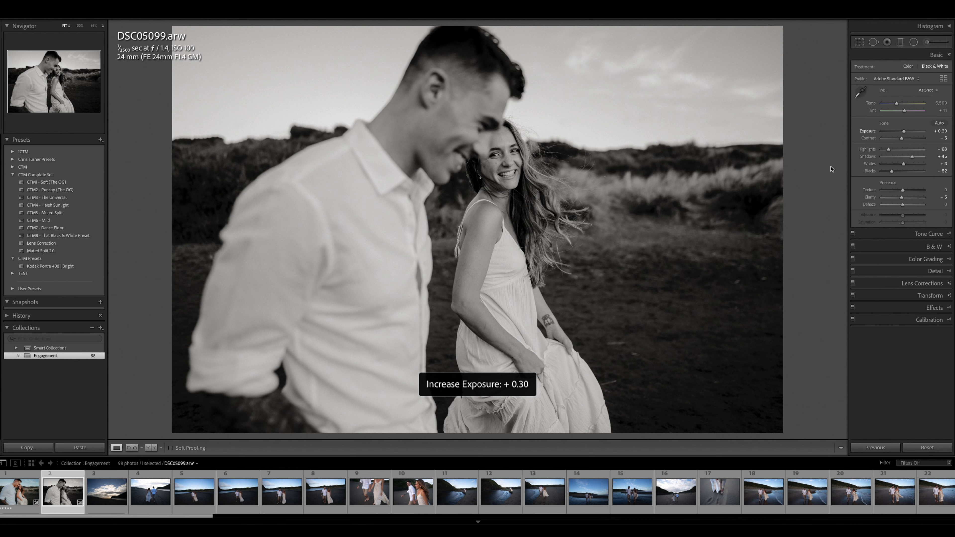
{"action": "key", "text": "Left"}
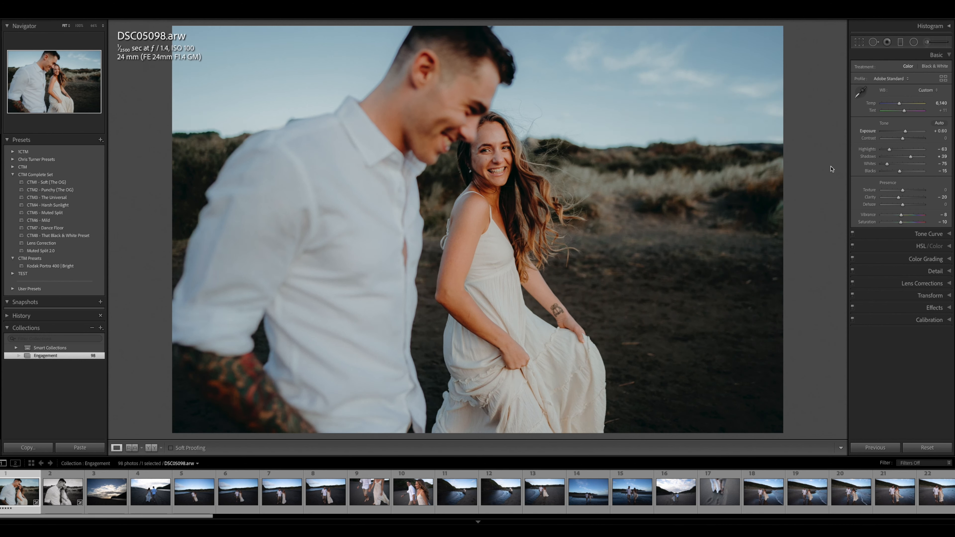
Apply CTM4 - Harsh Sunlight to DSC05100 and set temperature 7,009, tint +20, exposure +1.45, highlights -88 and shadows +76.
{"action": "key", "text": "Right"}
{"action": "key", "text": "Right"}
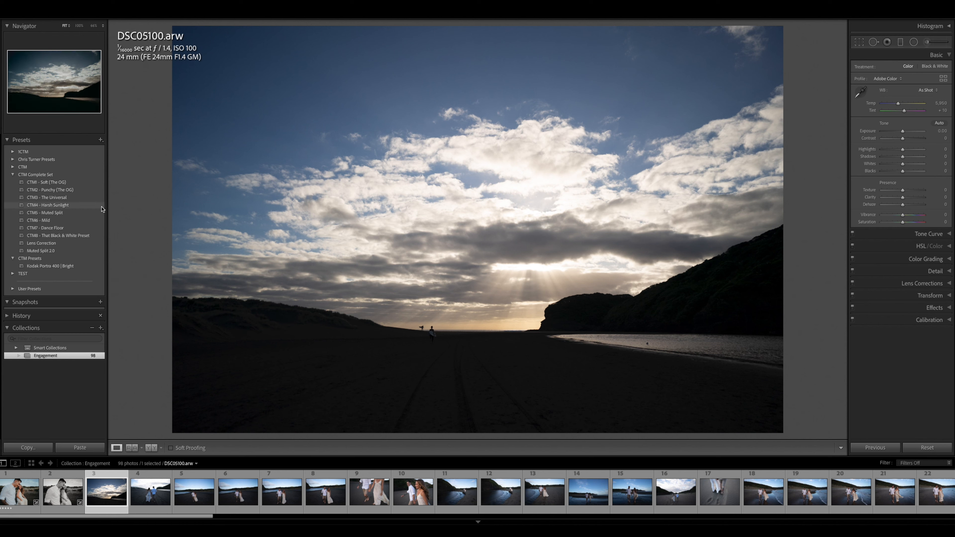
{"action": "left_click", "coordinate": [84, 207]}
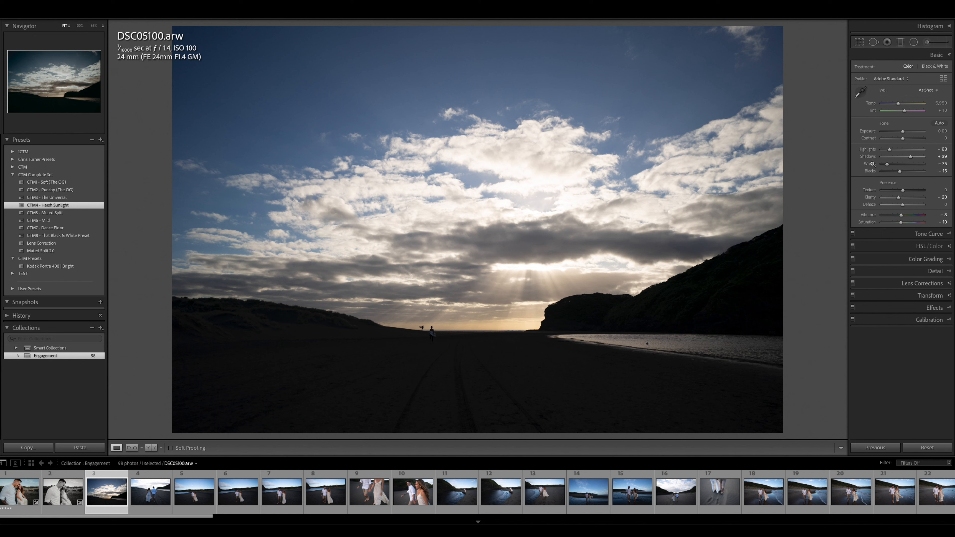
{"action": "left_click_drag", "start_coordinate": [898, 104], "coordinate": [901, 103]}
{"action": "left_click_drag", "start_coordinate": [888, 150], "coordinate": [884, 151]}
{"action": "mouse_move", "coordinate": [910, 157]}
{"action": "left_mouse_down"}
{"action": "mouse_move", "coordinate": [919, 156]}
{"action": "mouse_move", "coordinate": [904, 131]}
{"action": "mouse_move", "coordinate": [918, 157]}
{"action": "left_mouse_up"}
{"action": "left_click_drag", "start_coordinate": [904, 112], "coordinate": [901, 106]}
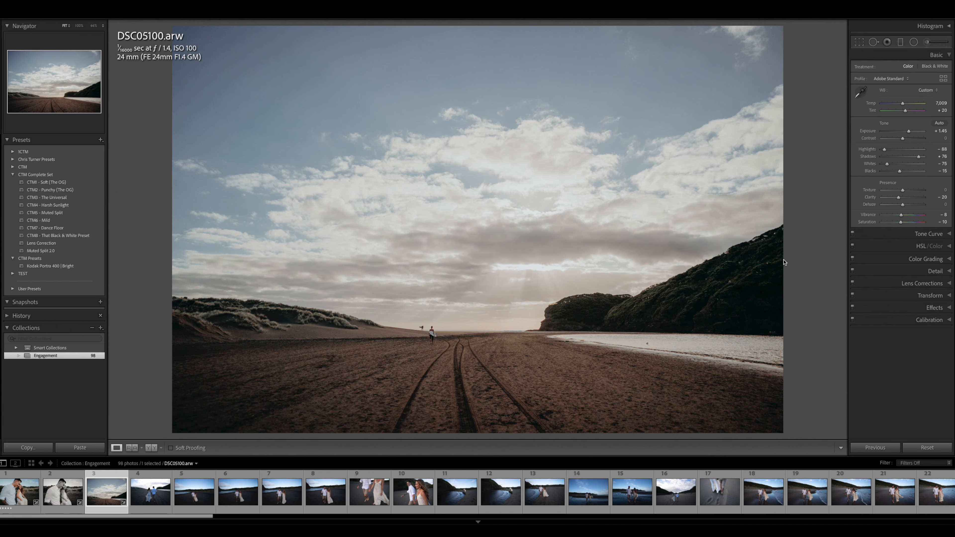
Straighten the beach landscape photo by rotating its crop slightly.
{"action": "key", "text": "r"}
{"action": "left_click_drag", "start_coordinate": [802, 256], "coordinate": [803, 257]}
{"action": "key", "text": "Return"}
Apply CTM3 - The Universal to DSC05105 and set temperature to 7,342, highlights to -76 and exposure to +0.10.
{"action": "key", "text": "Right"}
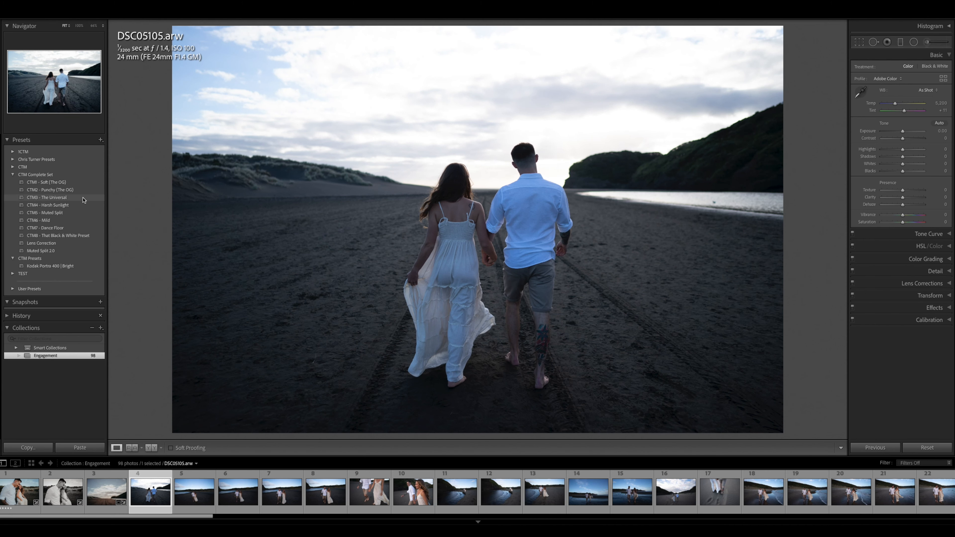
{"action": "left_click", "coordinate": [83, 198]}
{"action": "mouse_move", "coordinate": [899, 106]}
{"action": "left_mouse_down"}
{"action": "mouse_move", "coordinate": [904, 132]}
{"action": "mouse_move", "coordinate": [899, 104]}
{"action": "left_mouse_up"}
{"action": "left_click", "coordinate": [887, 148]}
{"action": "left_click_drag", "start_coordinate": [905, 131], "coordinate": [904, 105]}
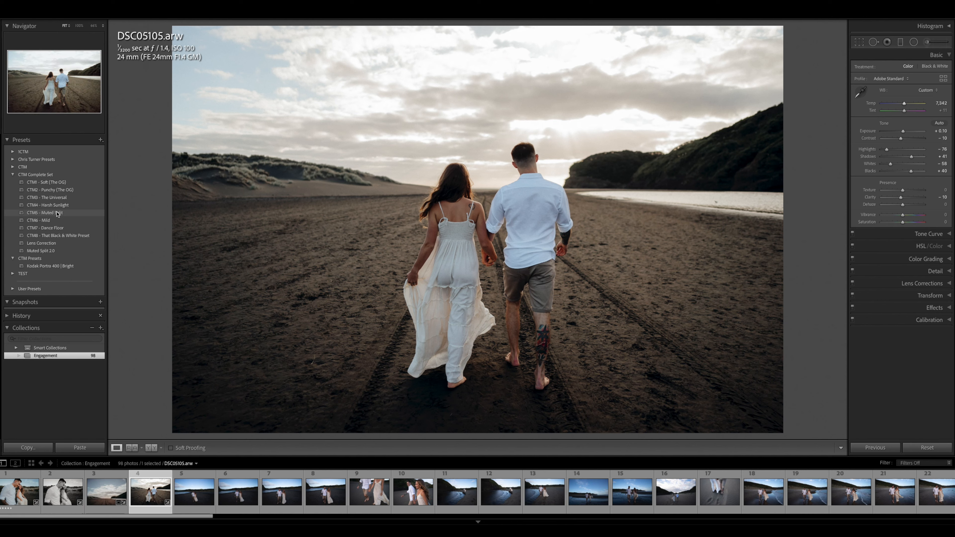
Change the photo of the couple walking away to the CTM6 - Mild preset, with exposure +0.25 and tint +20.
{"action": "left_click", "coordinate": [57, 221]}
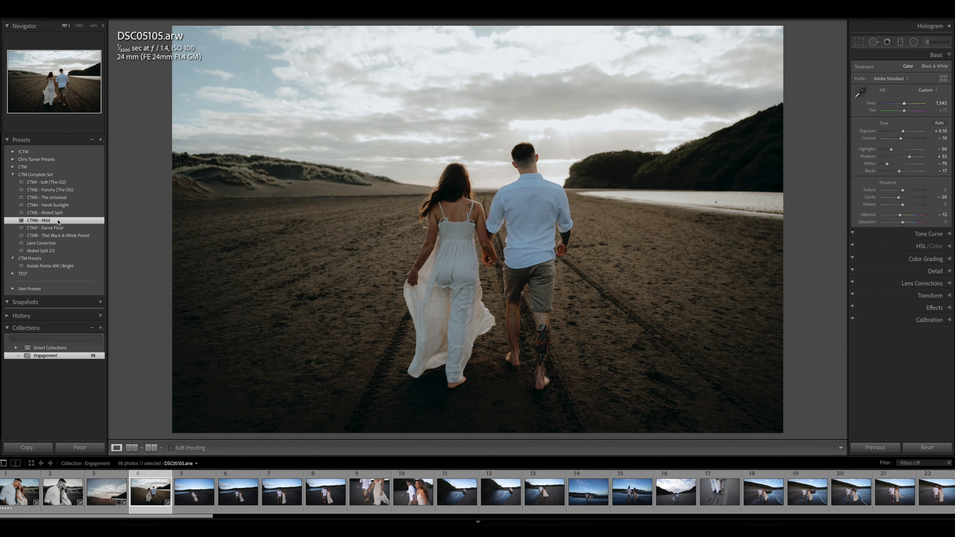
{"action": "mouse_move", "coordinate": [902, 131]}
{"action": "left_mouse_down"}
{"action": "mouse_move", "coordinate": [904, 112]}
{"action": "mouse_move", "coordinate": [902, 134]}
{"action": "left_mouse_up"}
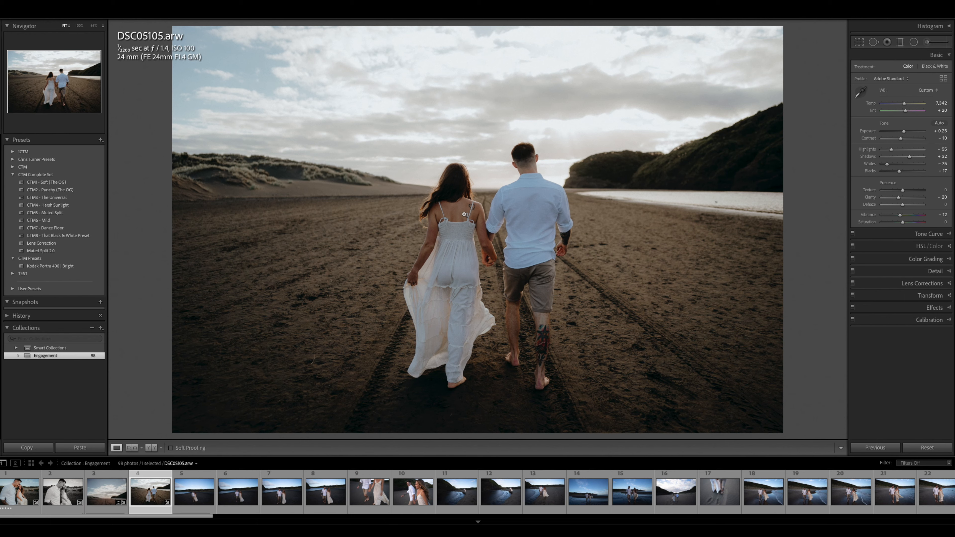
Apply CTM3 - The Universal to DSC05110 and set exposure to +0.95, highlights to -87 and temperature to 6,353.
{"action": "key", "text": "Right"}
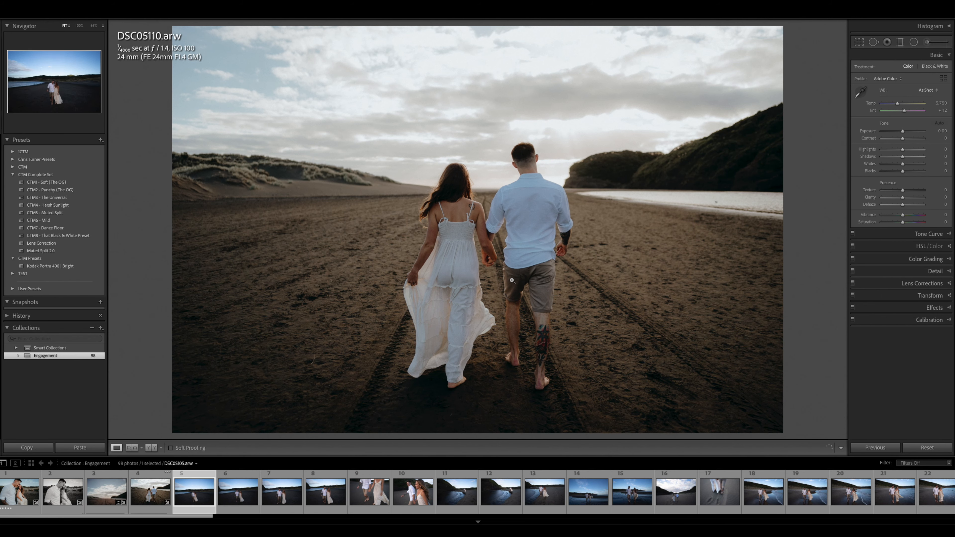
{"action": "left_click", "coordinate": [47, 197]}
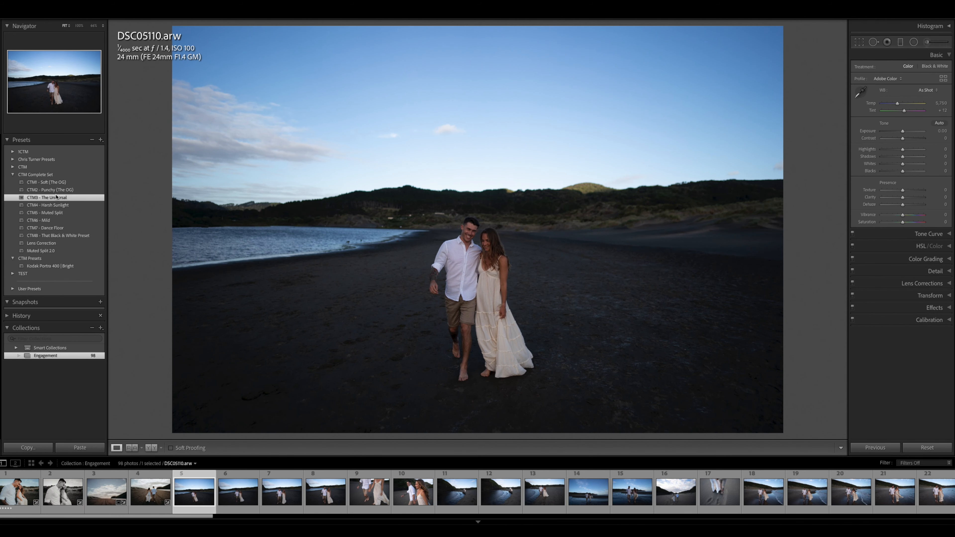
{"action": "left_click_drag", "start_coordinate": [902, 132], "coordinate": [884, 149]}
{"action": "left_click_drag", "start_coordinate": [897, 106], "coordinate": [906, 133]}
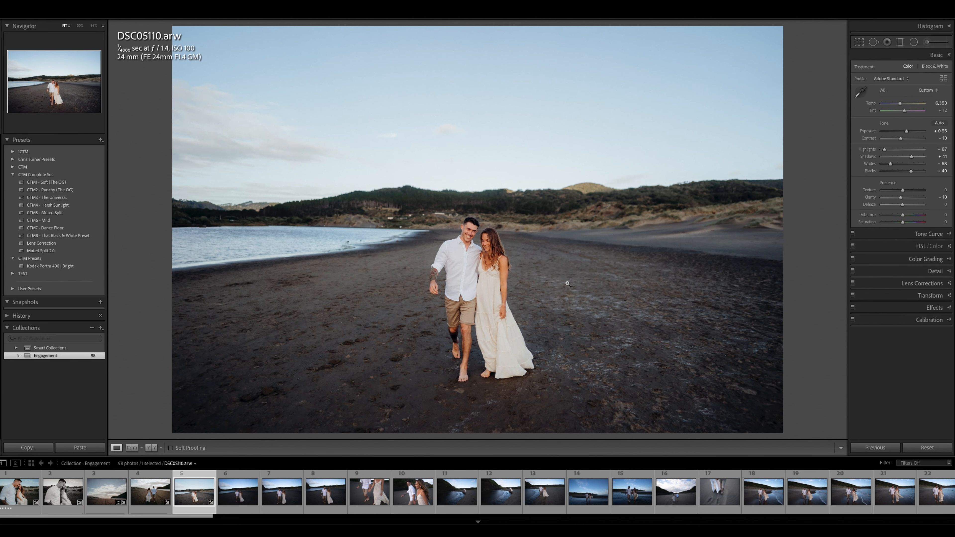
Switch DSC05110 to the CTM6 - Mild preset and raise its exposure to +1.15.
{"action": "left_click", "coordinate": [57, 221]}
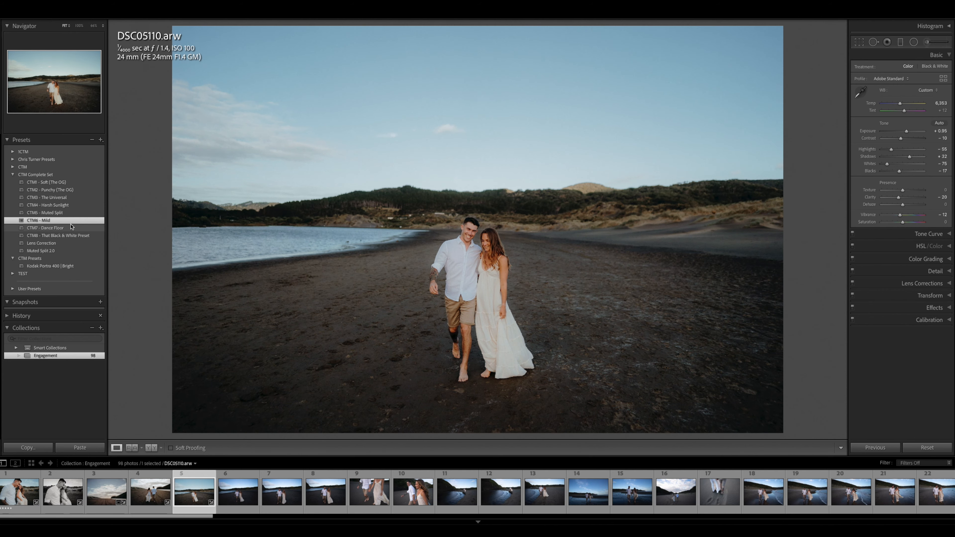
{"action": "left_click_drag", "start_coordinate": [906, 132], "coordinate": [908, 131]}
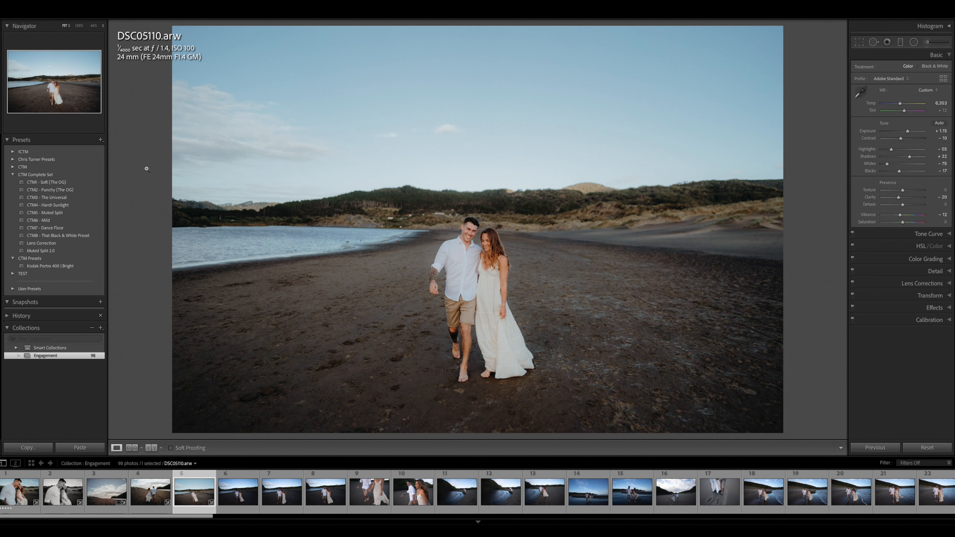
Try the CTM1 - Soft (The OG) preset on DSC05110 with shadows +47, highlights -83 and exposure +1.20.
{"action": "left_click", "coordinate": [51, 183]}
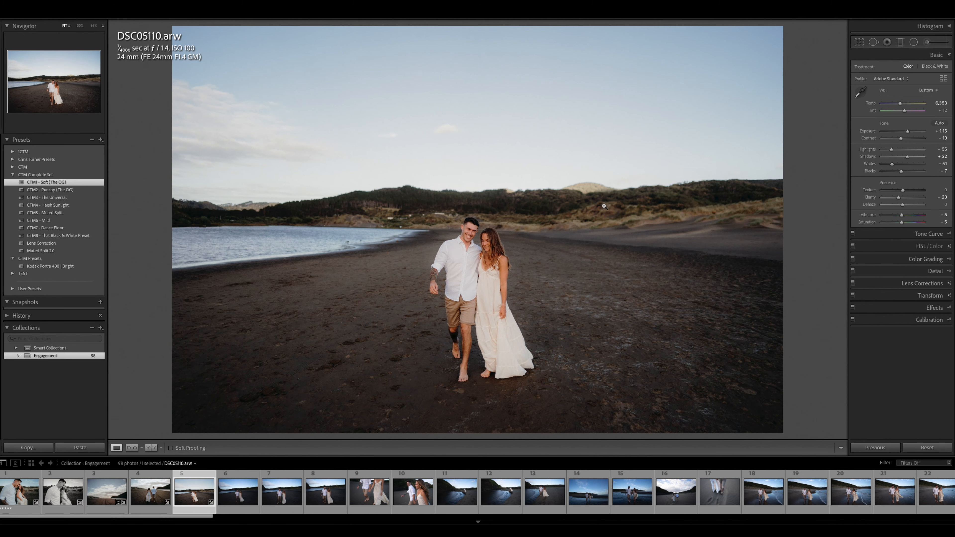
{"action": "left_click", "coordinate": [913, 157]}
{"action": "left_click", "coordinate": [885, 149]}
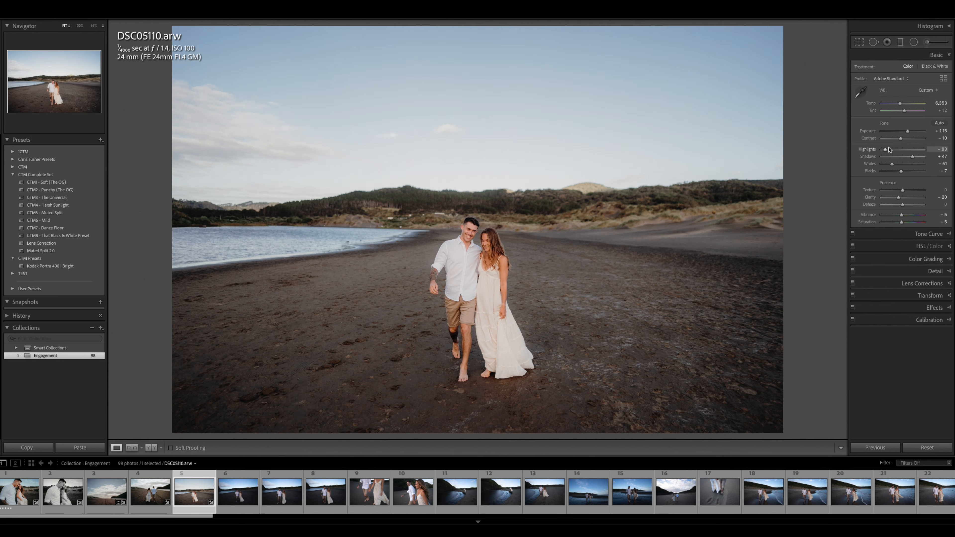
{"action": "left_click_drag", "start_coordinate": [909, 132], "coordinate": [907, 133]}
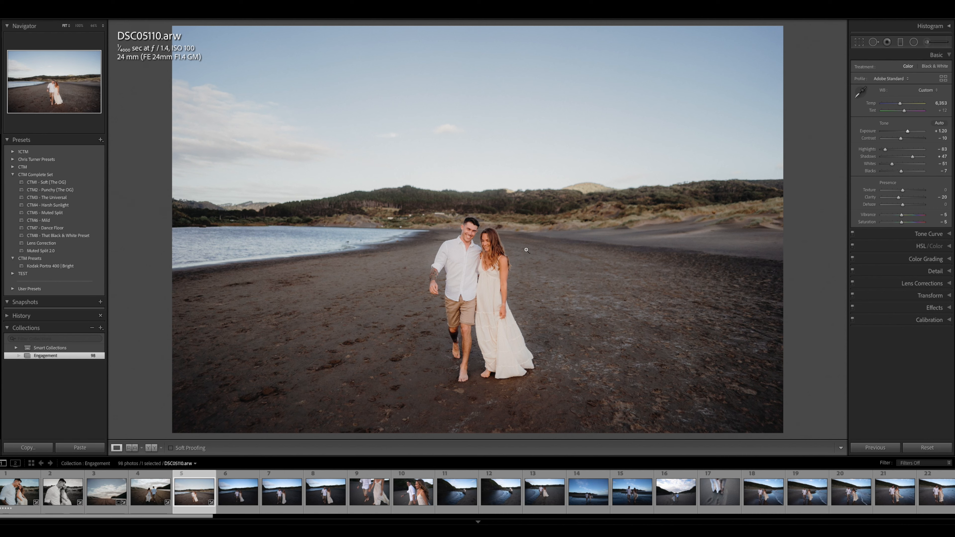
Compare CTM3 - The Universal on DSC05110, then reapply CTM6 - Mild with highlights -63 and exposure +1.15.
{"action": "left_click", "coordinate": [46, 197]}
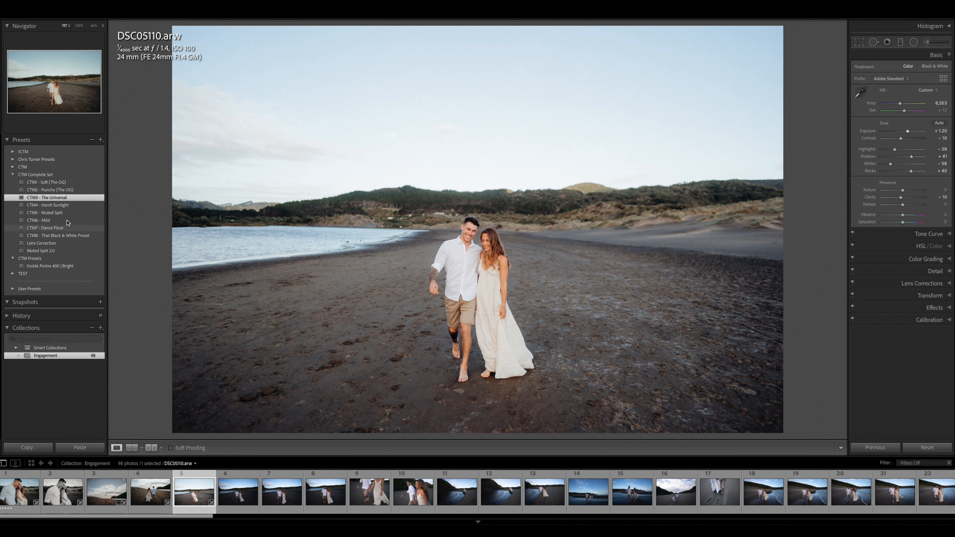
{"action": "left_click", "coordinate": [57, 221]}
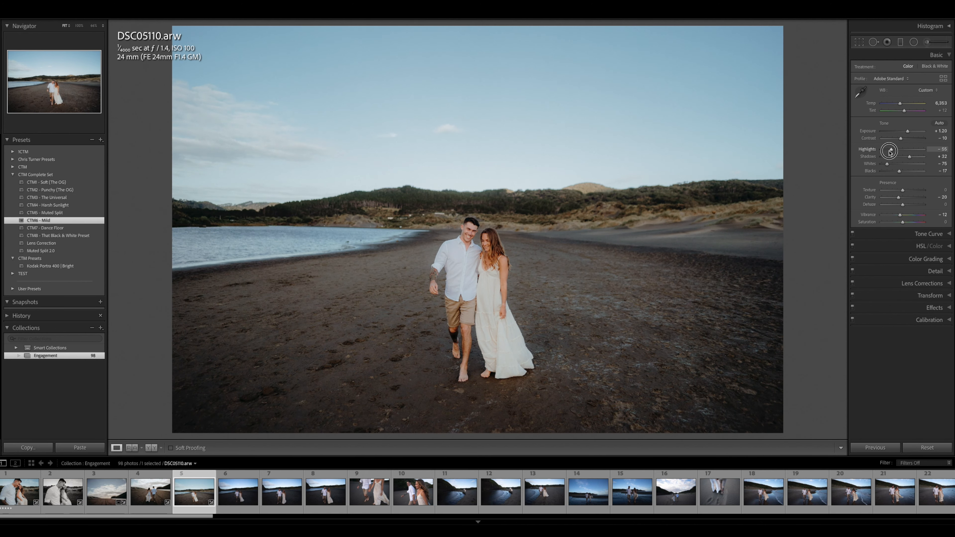
{"action": "left_click_drag", "start_coordinate": [891, 149], "coordinate": [889, 150]}
{"action": "left_click", "coordinate": [906, 132]}
Level the horizon of DSC05110 by rotating its crop slightly.
{"action": "key", "text": "r"}
{"action": "left_click_drag", "start_coordinate": [825, 231], "coordinate": [823, 226]}
{"action": "key", "text": "Return"}
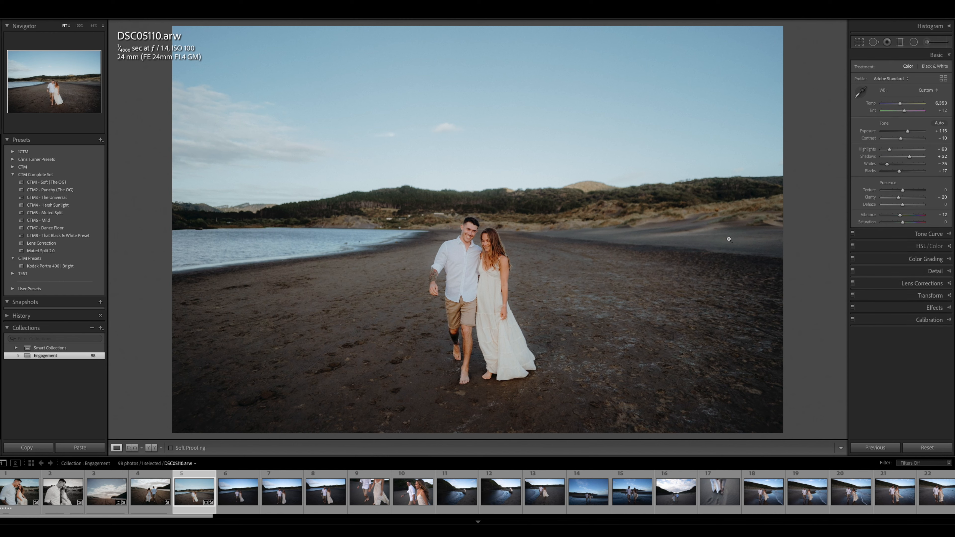
Copy the develop settings of DSC05110, including white balance, exposure, sharpening, noise reduction and effects.
{"action": "key", "text": "super+shift+c"}
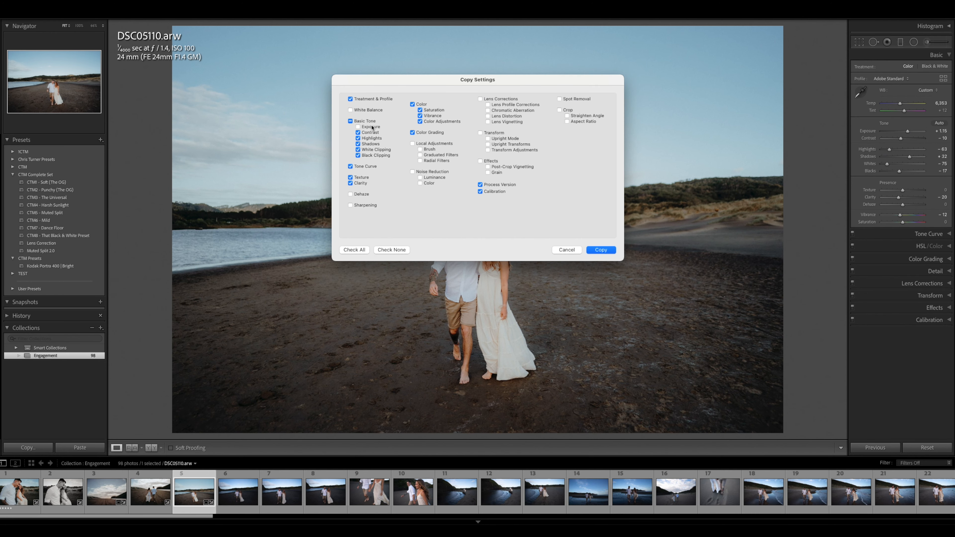
{"action": "left_click", "coordinate": [595, 250]}
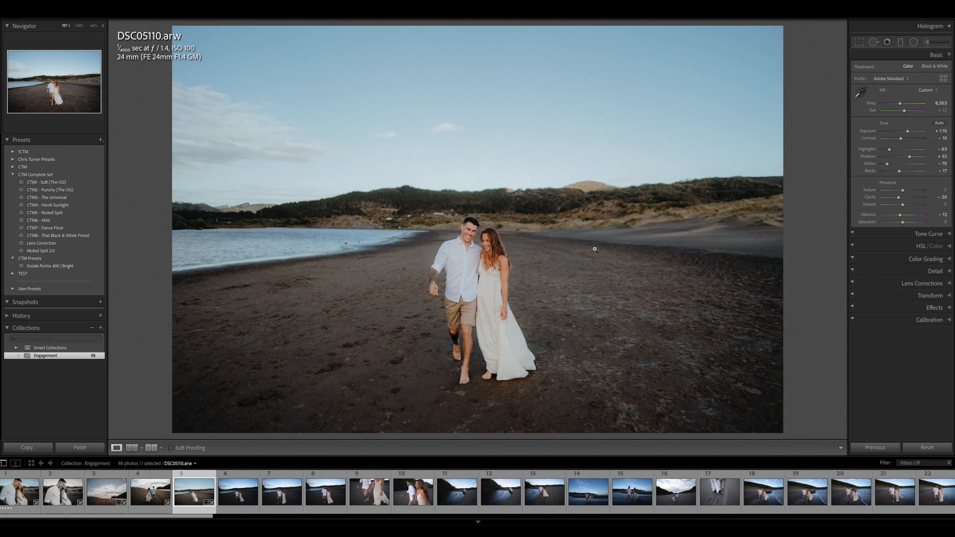
{"action": "key", "text": "super+shift+c"}
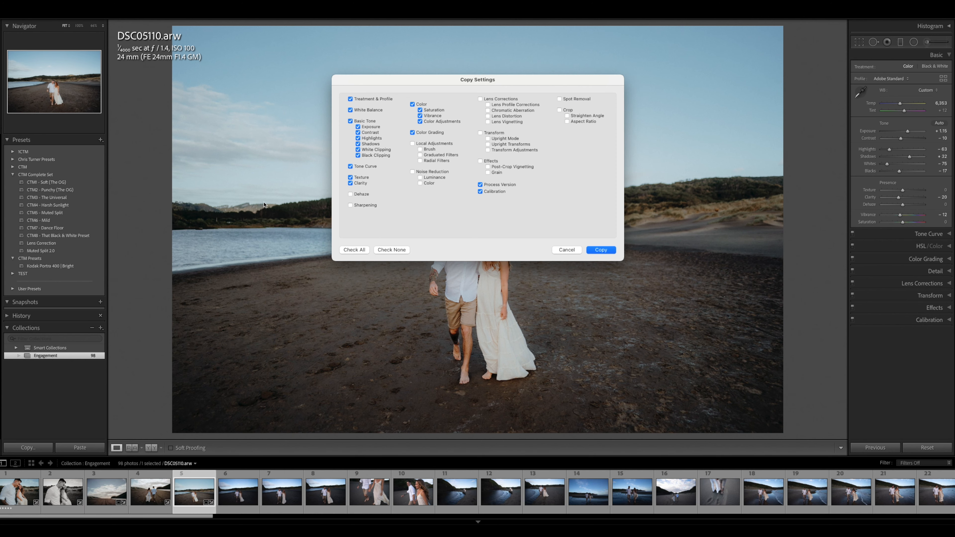
{"action": "left_click", "coordinate": [360, 206]}
{"action": "left_click", "coordinate": [412, 171]}
{"action": "left_click", "coordinate": [480, 161]}
{"action": "left_click", "coordinate": [603, 253]}
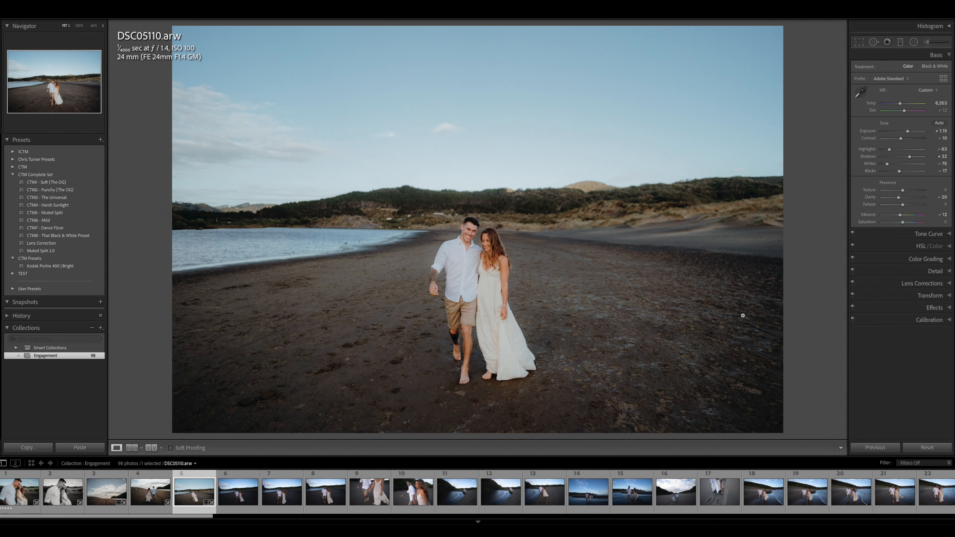
Paste the copied settings onto the next photo, DSC05114, and raise its exposure to +1.45.
{"action": "key", "text": "Right"}
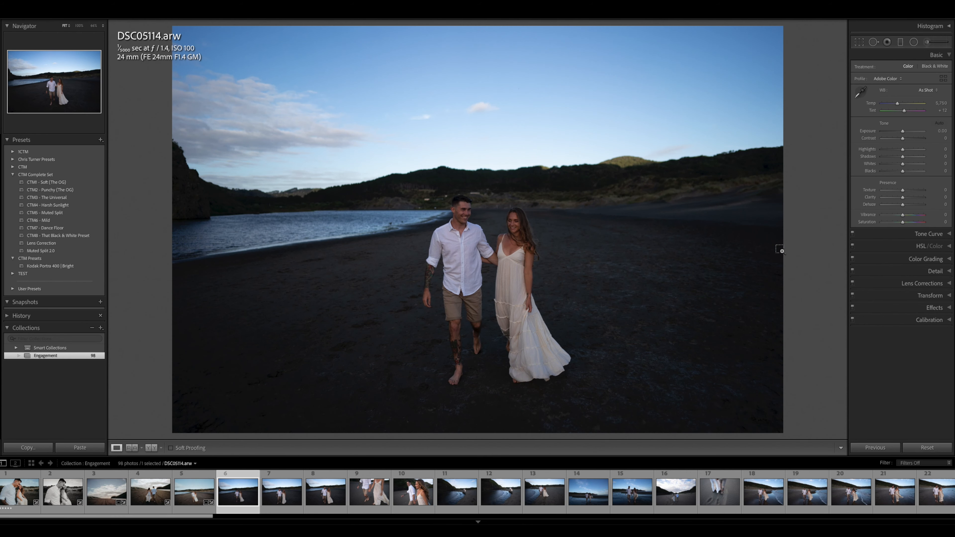
{"action": "key", "text": "super+shift+v"}
{"action": "key", "text": "equal"}
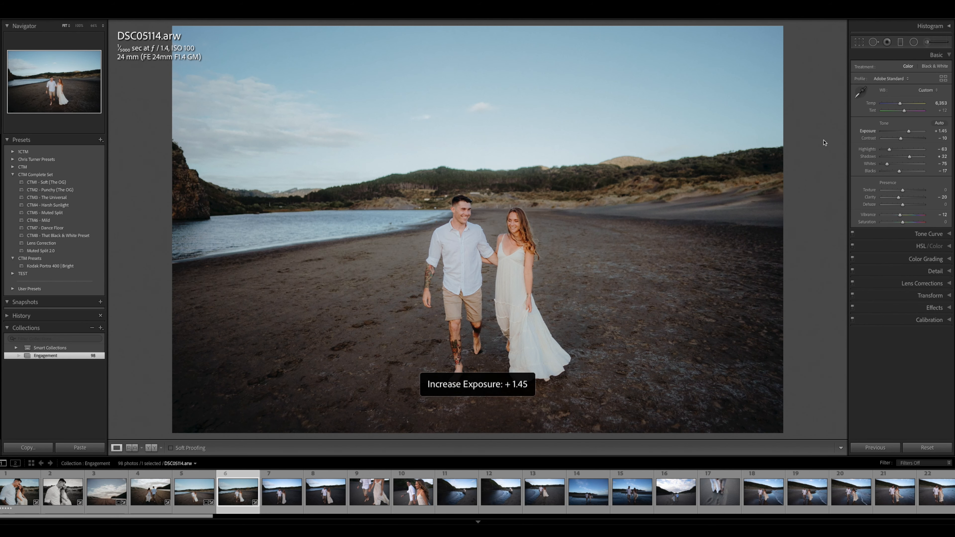
Paste the copied settings onto the next photo, DSC05116, and fine-tune its exposure.
{"action": "key", "text": "Right"}
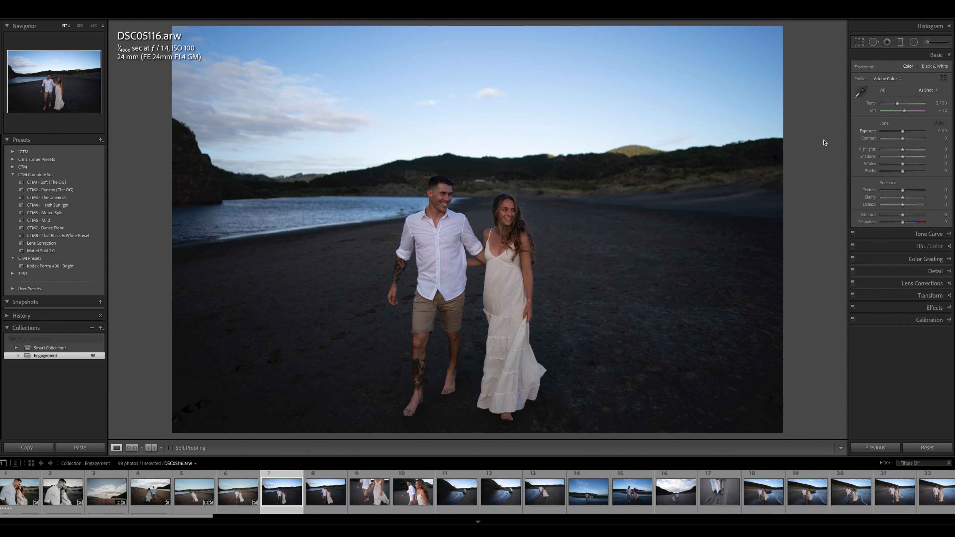
{"action": "key", "text": "ctrl+shift+v"}
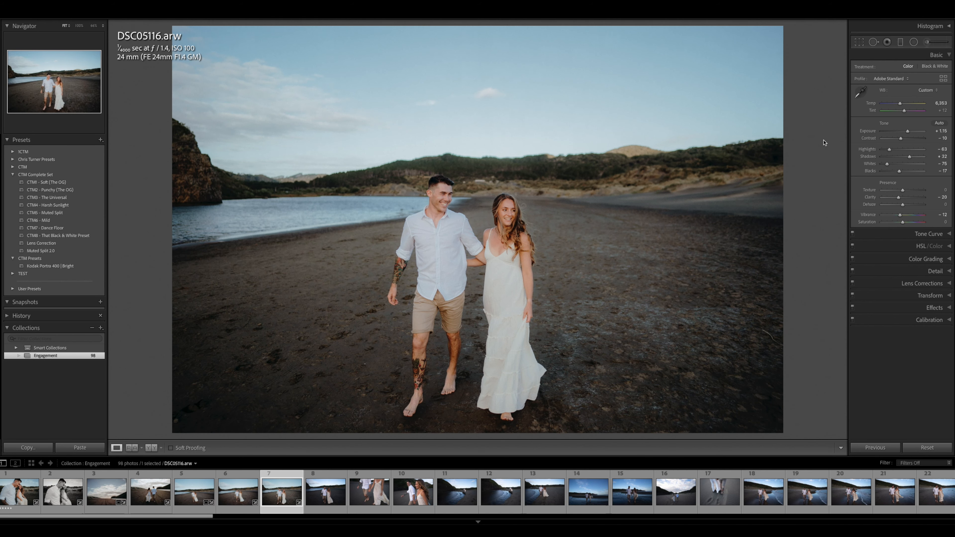
{"action": "key", "text": "minus"}
{"action": "left_click_drag", "start_coordinate": [907, 132], "coordinate": [908, 132]}
Paste the same copied settings onto DSC05119 and adjust its exposure slightly.
{"action": "key", "text": "Right"}
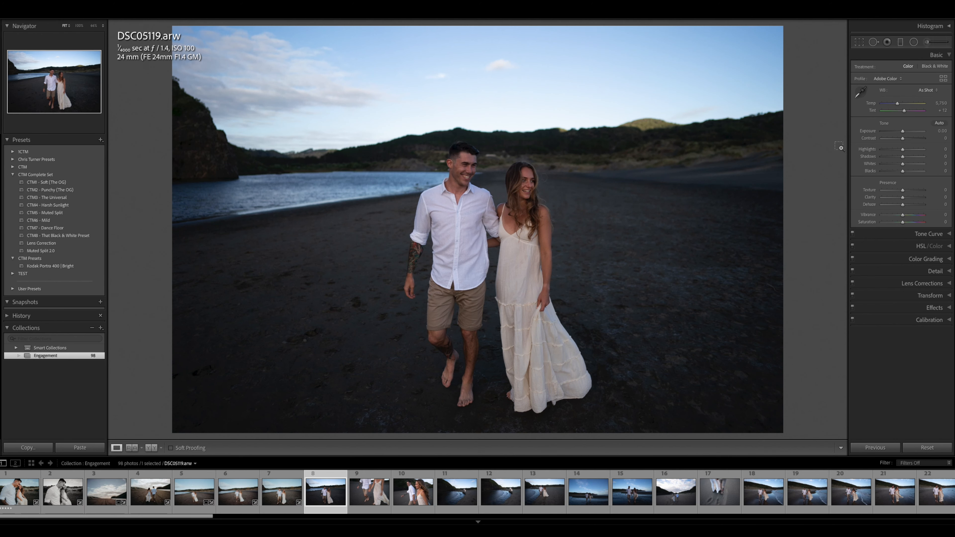
{"action": "key", "text": "super+shift+v"}
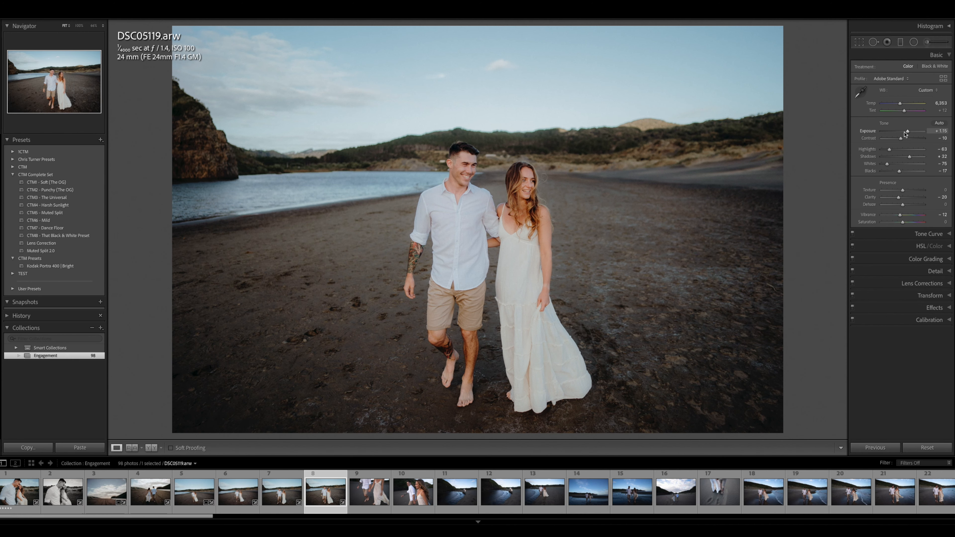
{"action": "left_click_drag", "start_coordinate": [907, 133], "coordinate": [908, 134]}
Paste the settings onto DSC05122, cool its temperature to 6,008, and switch it to CTM3 - The Universal with exposure +0.20.
{"action": "key", "text": "Right"}
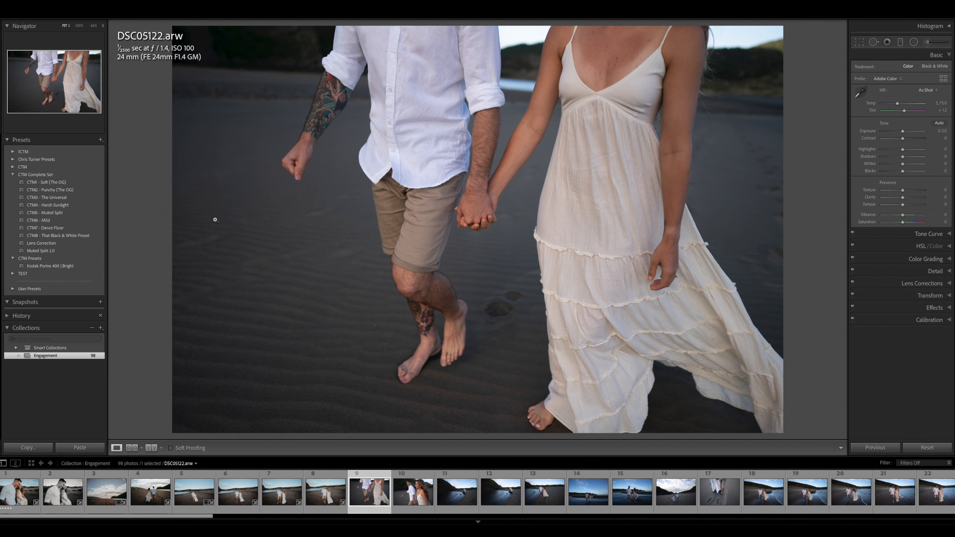
{"action": "key", "text": "ctrl+shift+v"}
{"action": "left_click_drag", "start_coordinate": [910, 134], "coordinate": [899, 105]}
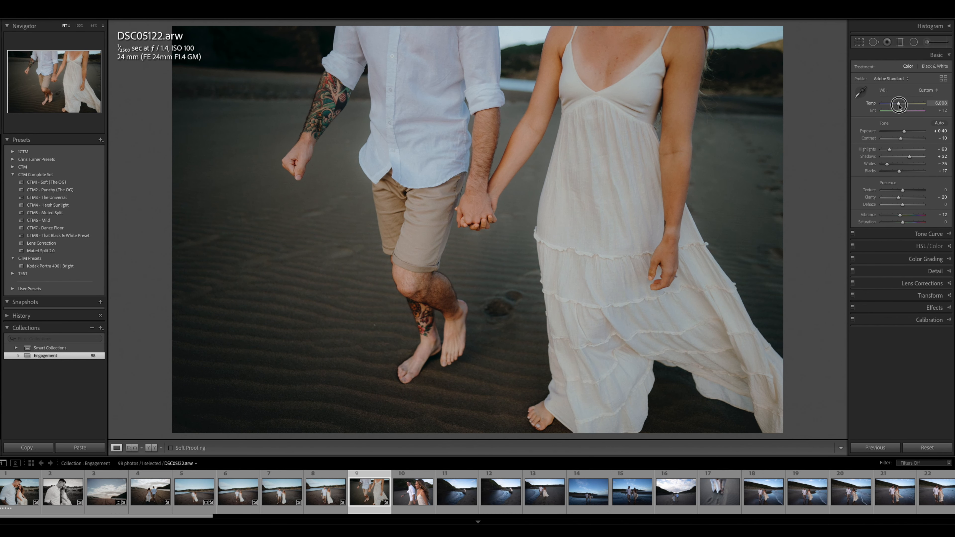
{"action": "left_click", "coordinate": [72, 198]}
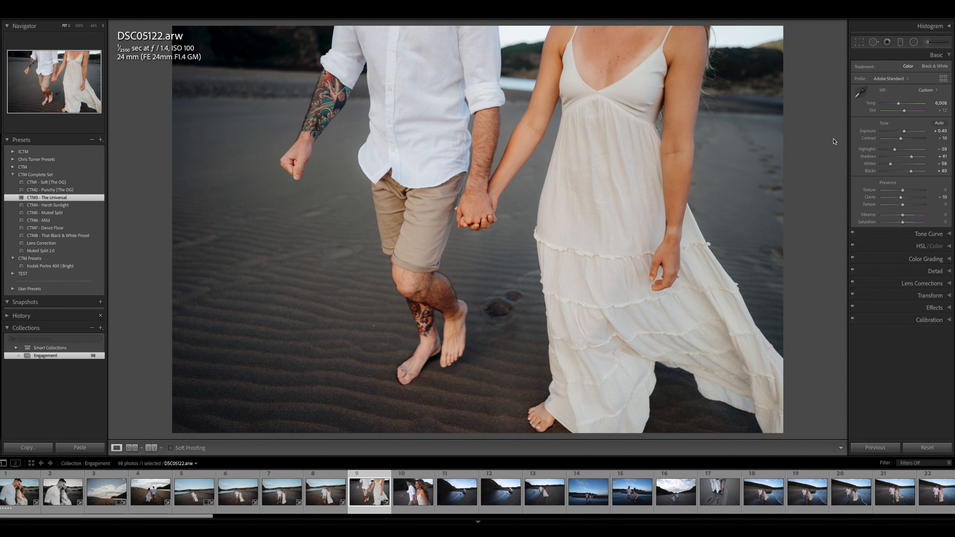
{"action": "left_click_drag", "start_coordinate": [904, 130], "coordinate": [903, 130]}
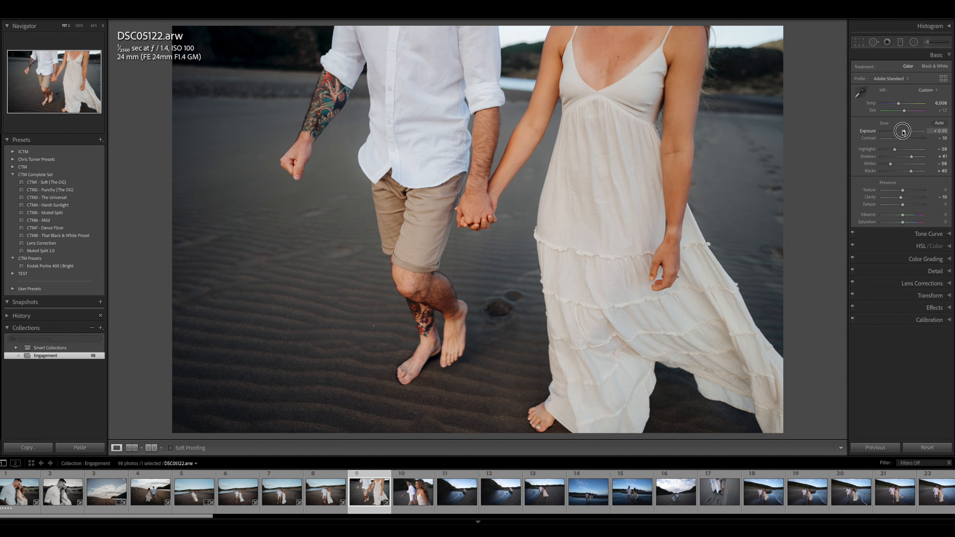
Adjust DSC05128 to temperature 7,111, highlights -67 and exposure +0.70.
{"action": "key", "text": "Right"}
{"action": "key", "text": "Right"}
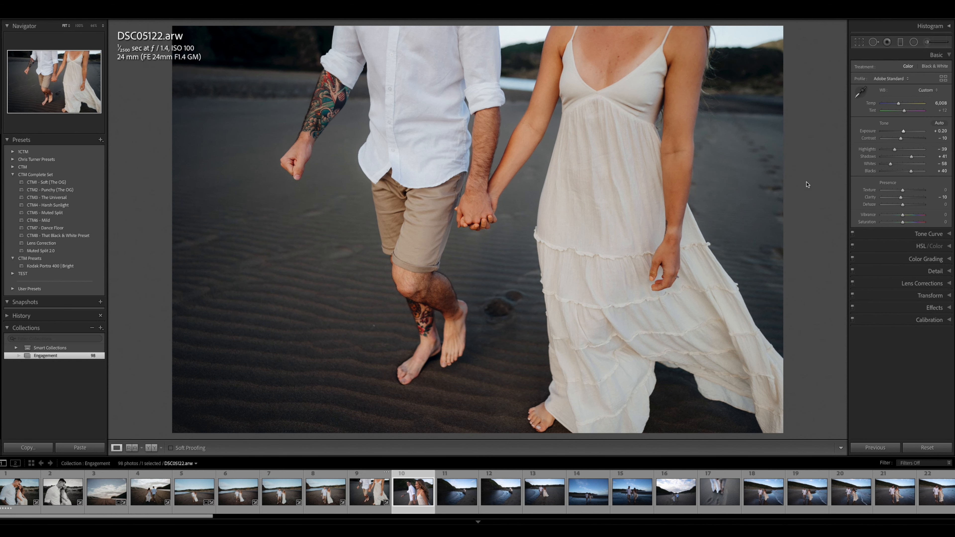
{"action": "left_click_drag", "start_coordinate": [902, 131], "coordinate": [903, 104]}
{"action": "left_click_drag", "start_coordinate": [895, 150], "coordinate": [905, 132]}
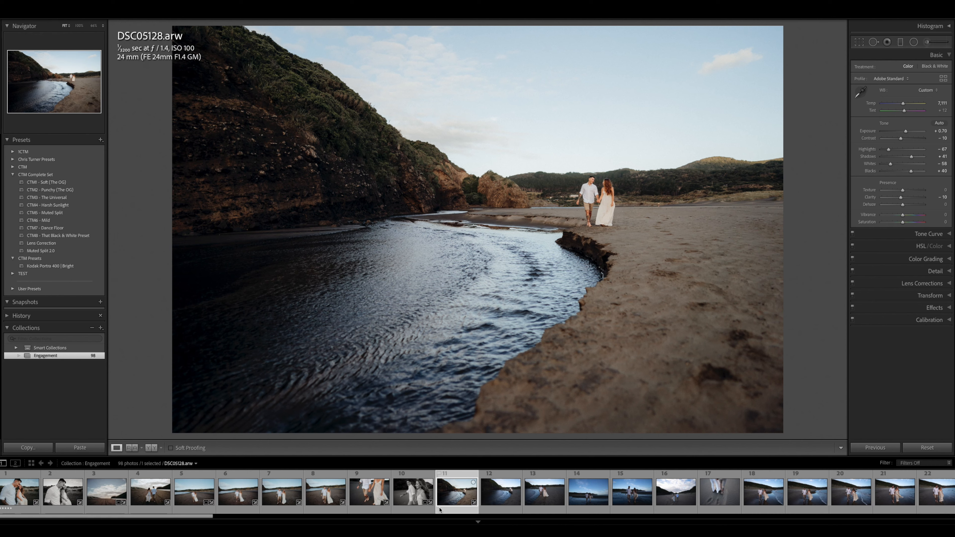
{"action": "key", "text": "ctrl+a"}
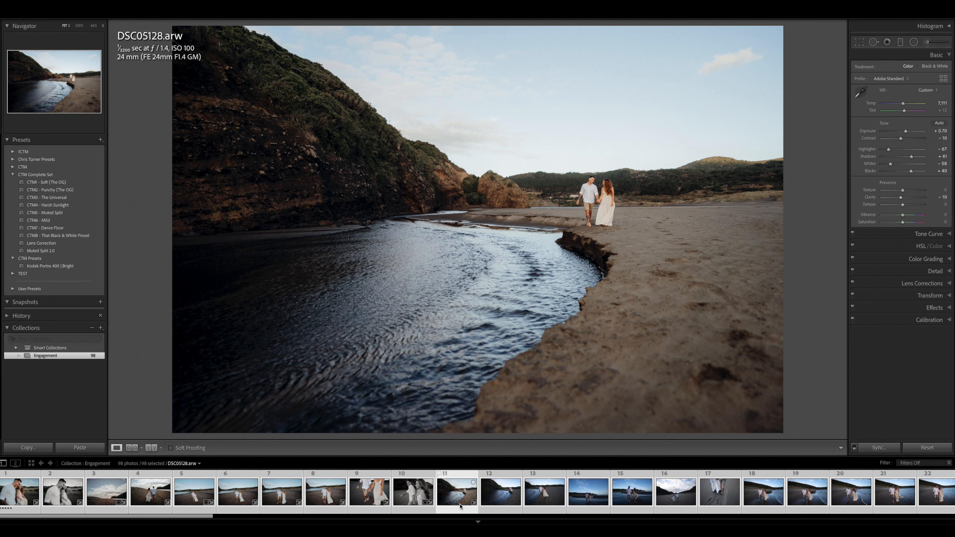
{"action": "key", "text": "ctrl+shift+s"}
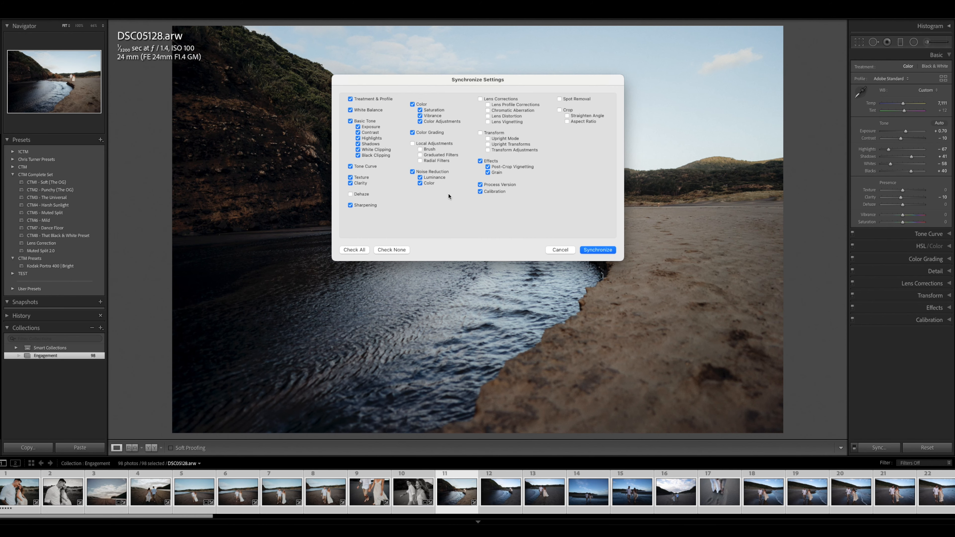
{"action": "left_click", "coordinate": [570, 253]}
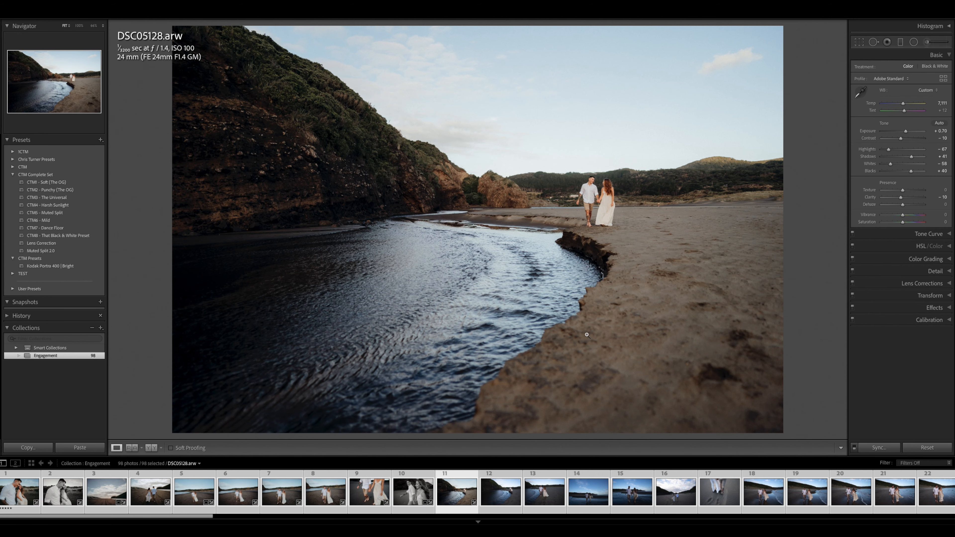
{"action": "left_click", "coordinate": [492, 491]}
{"action": "left_click", "coordinate": [467, 474]}
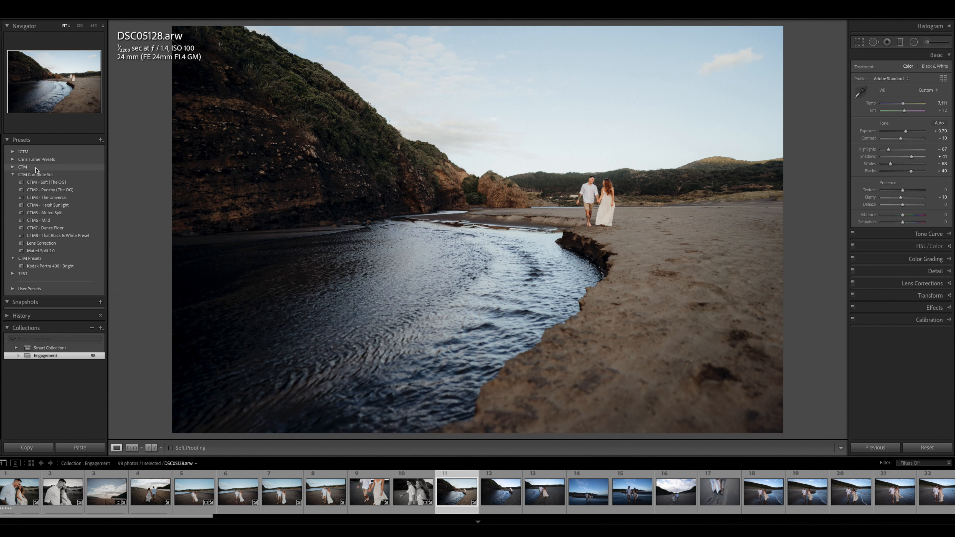
Compare CTM3 - The Universal with CTM1 - Soft (The OG) on DSC05128, keeping CTM1 with highlights -86 and exposure +1.05.
{"action": "left_click", "coordinate": [63, 198]}
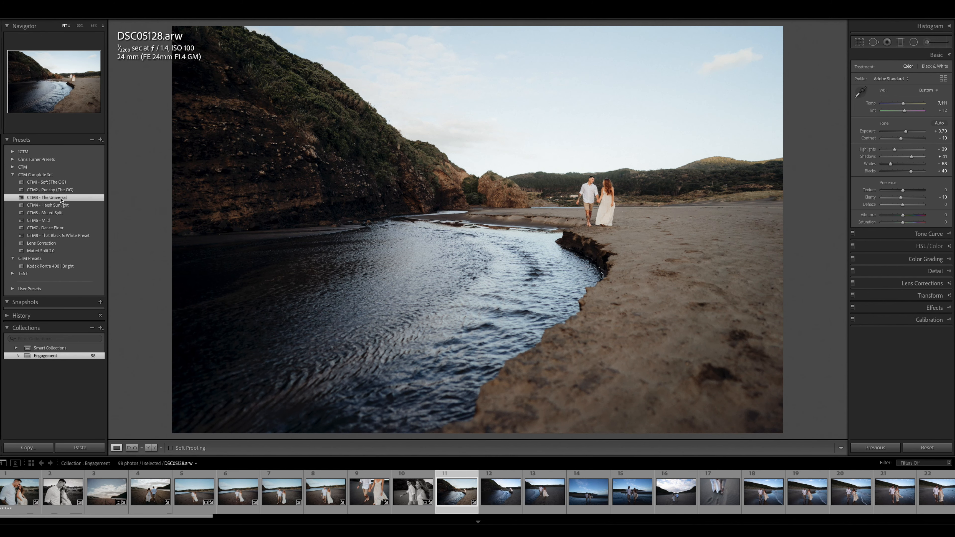
{"action": "left_click", "coordinate": [56, 183]}
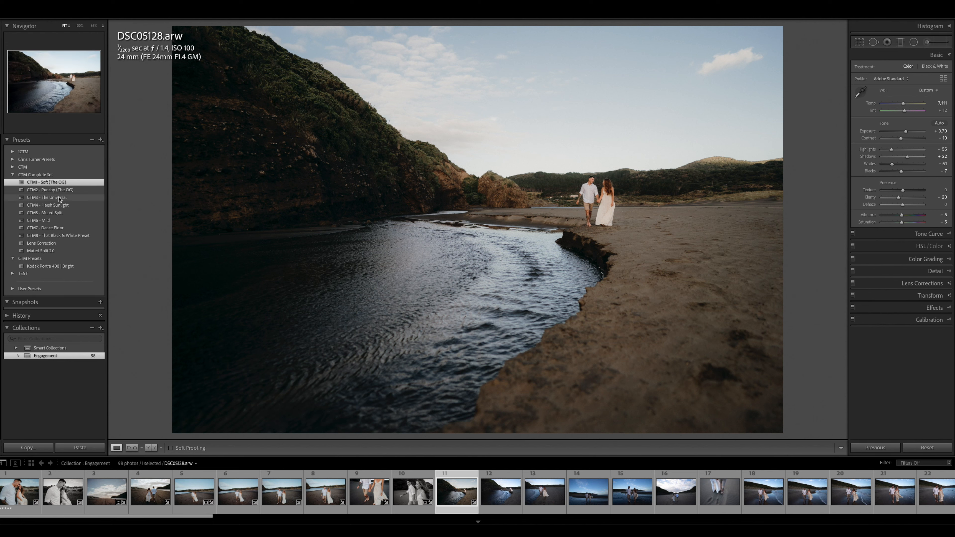
{"action": "left_click_drag", "start_coordinate": [891, 149], "coordinate": [908, 132]}
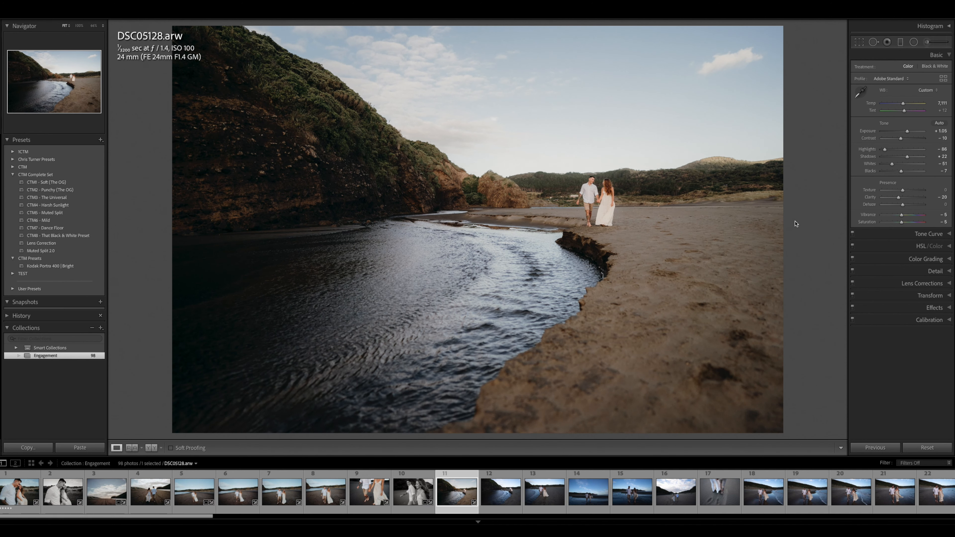
Apply CTM1 - Soft (The OG) to DSC05133 with exposure +0.90 and temperature 6,483, and straighten its crop by -0.48.
{"action": "key", "text": "Right"}
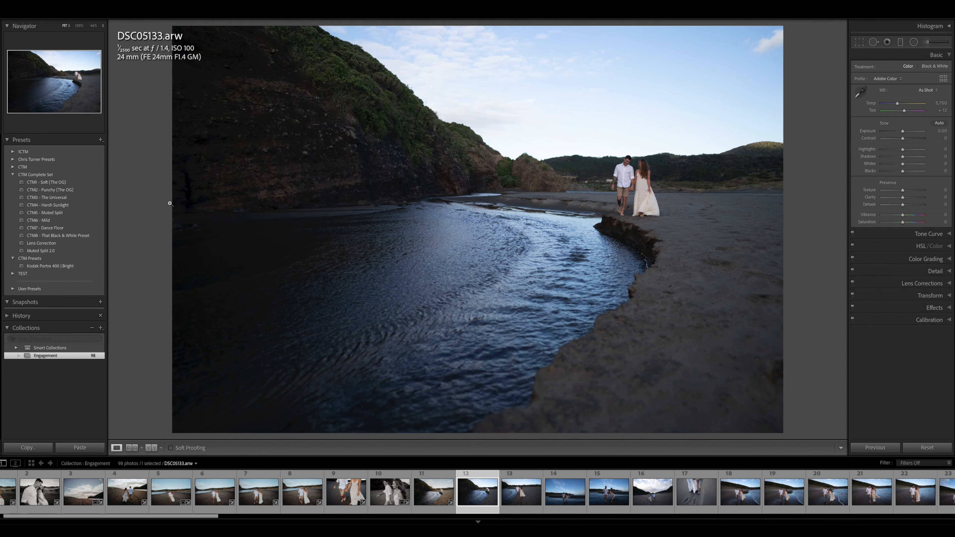
{"action": "left_click", "coordinate": [46, 182]}
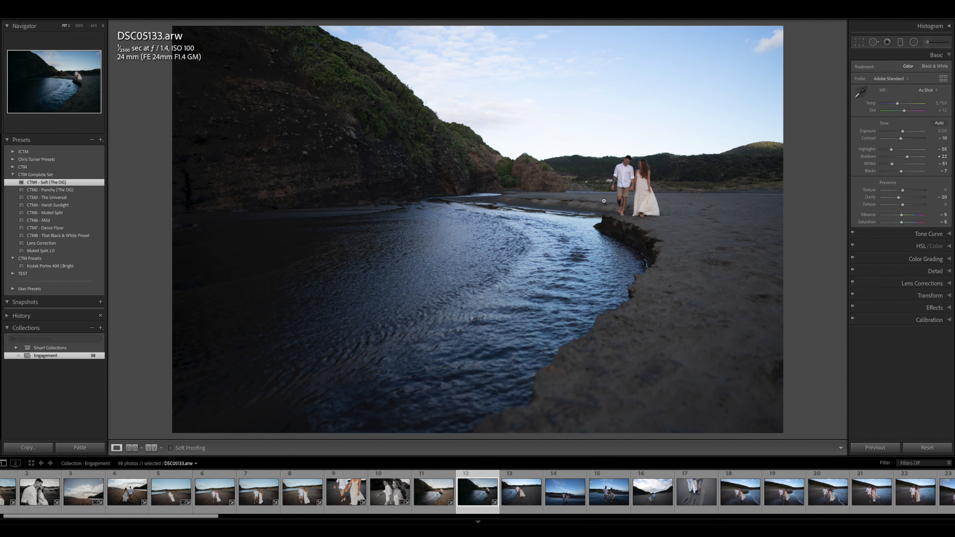
{"action": "left_click_drag", "start_coordinate": [902, 131], "coordinate": [903, 104]}
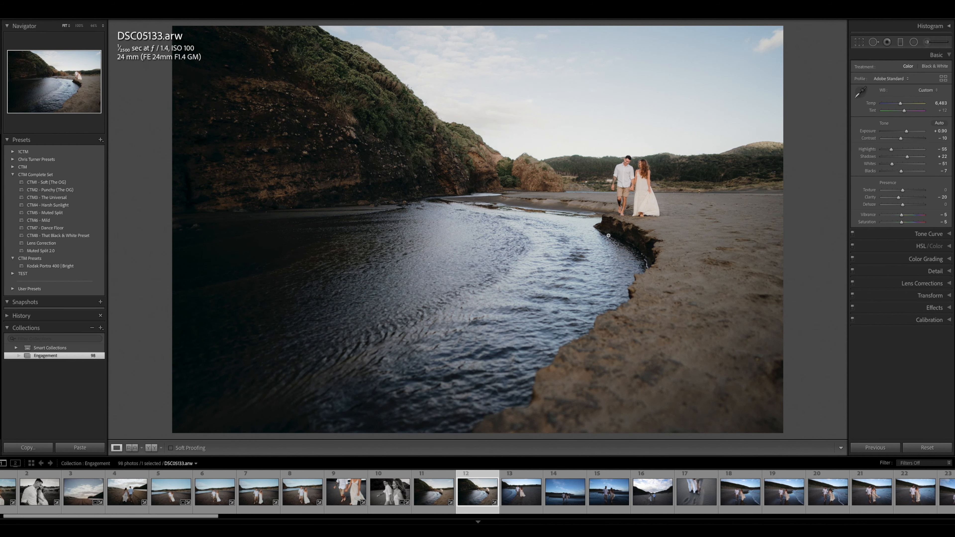
{"action": "key", "text": "r"}
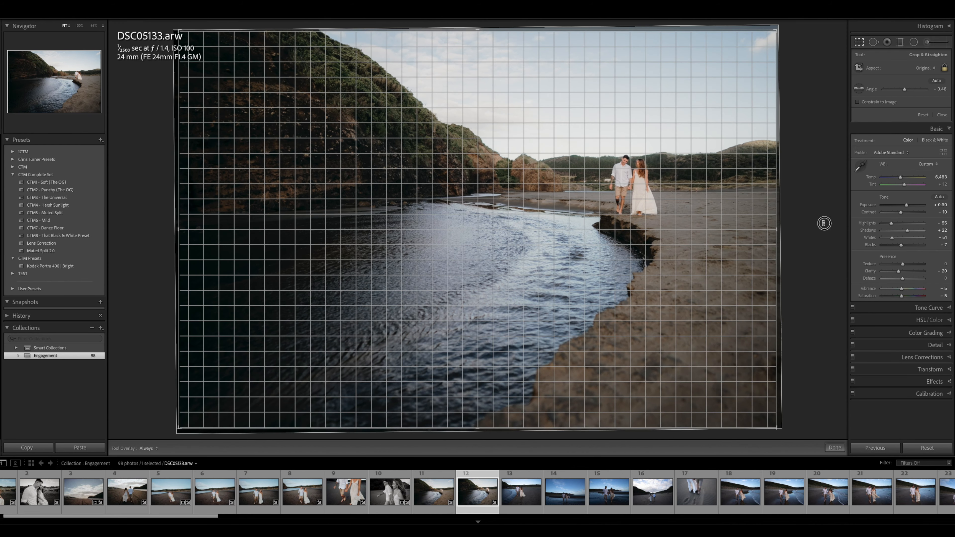
{"action": "key", "text": "r"}
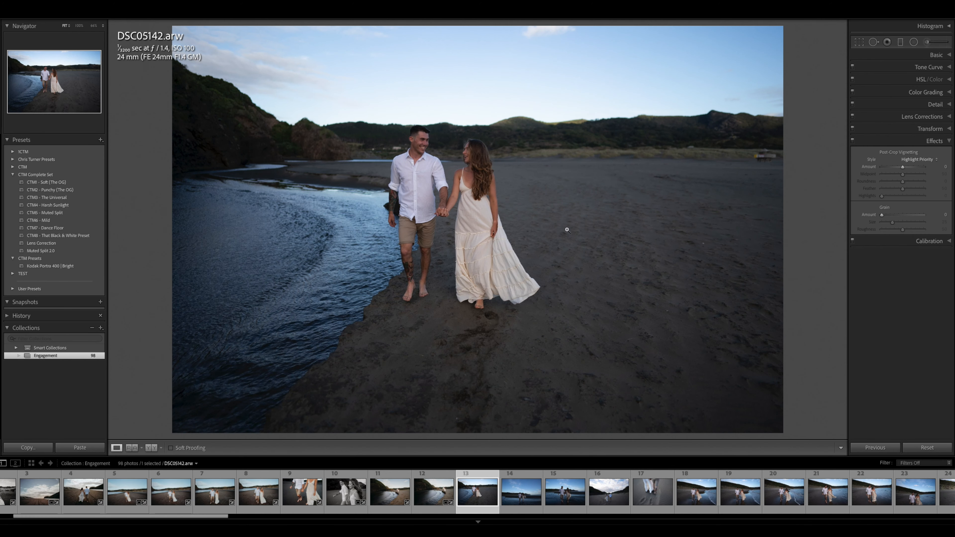
Apply CTM3 - The Universal to DSC05142 and set exposure +0.95, highlights -79 and temperature 6,482.
{"action": "left_click", "coordinate": [46, 196]}
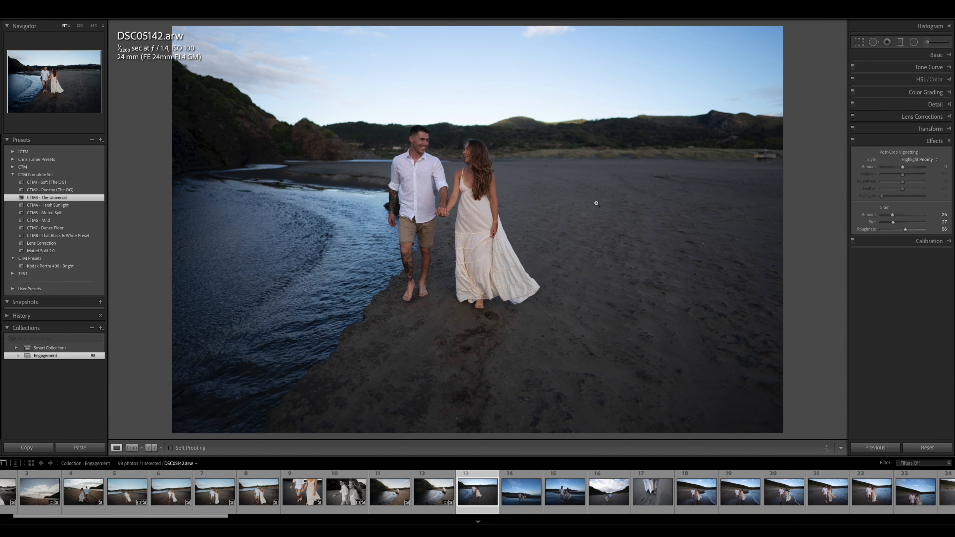
{"action": "left_click", "coordinate": [889, 55]}
{"action": "left_click_drag", "start_coordinate": [904, 131], "coordinate": [886, 151]}
{"action": "left_click_drag", "start_coordinate": [897, 104], "coordinate": [901, 104]}
Straighten and slightly tighten the crop of DSC05142, and lower its highlights to -91.
{"action": "key", "text": "r"}
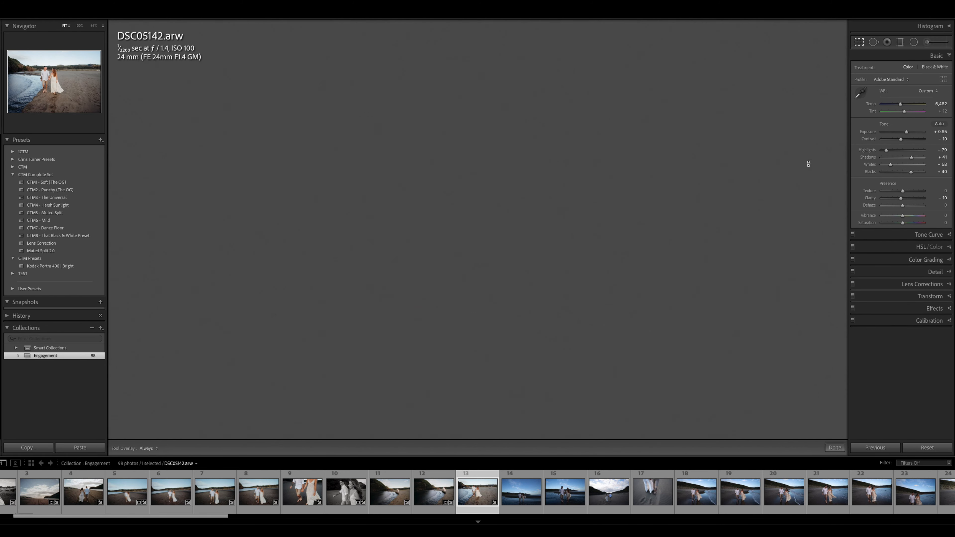
{"action": "left_click_drag", "start_coordinate": [776, 160], "coordinate": [765, 159]}
{"action": "key", "text": "Return"}
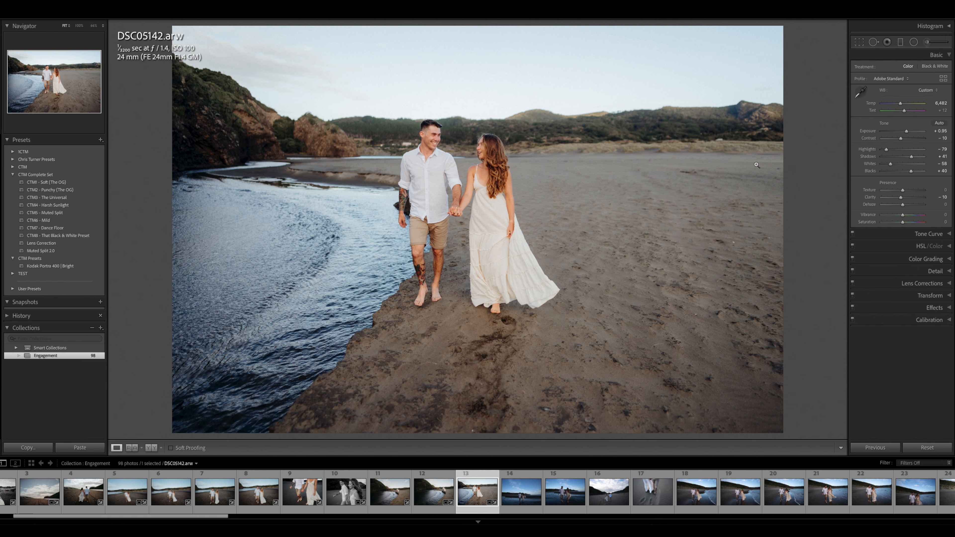
{"action": "left_click_drag", "start_coordinate": [886, 149], "coordinate": [883, 150]}
Copy the develop settings of DSC05142, excluding crop, lens corrections and local adjustments, and flag the photo as a pick.
{"action": "key", "text": "super+shift+c"}
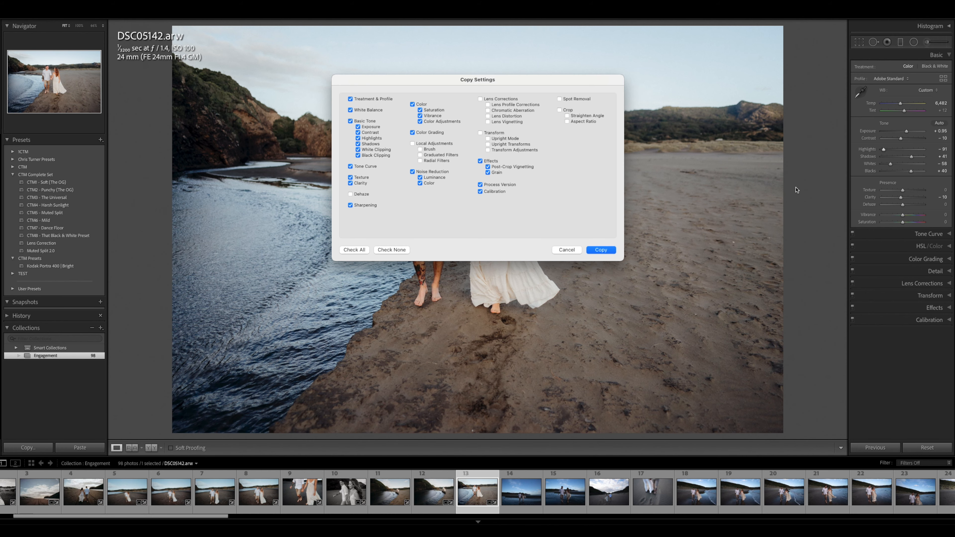
{"action": "key", "text": "Return"}
{"action": "key", "text": "p"}
Try the copied settings on DSC05149 with exposure +1.75 and a slight straighten, and reset the photo.
{"action": "key", "text": "Right"}
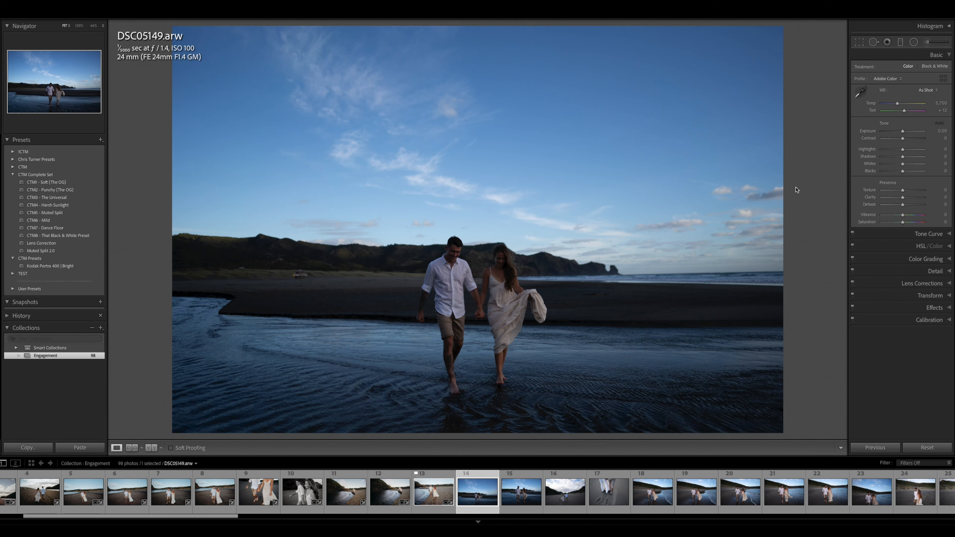
{"action": "key", "text": "super+shift+v"}
{"action": "key", "text": "r"}
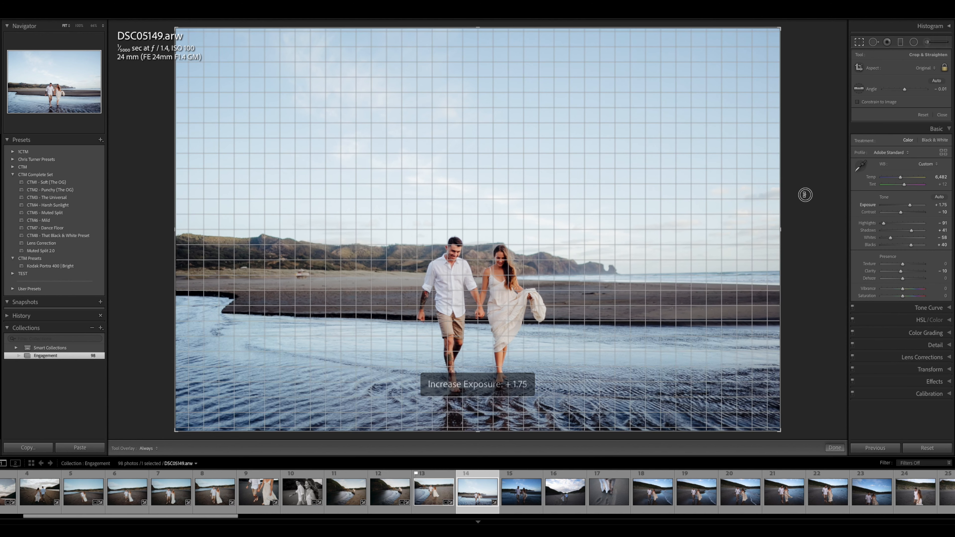
{"action": "key", "text": "r"}
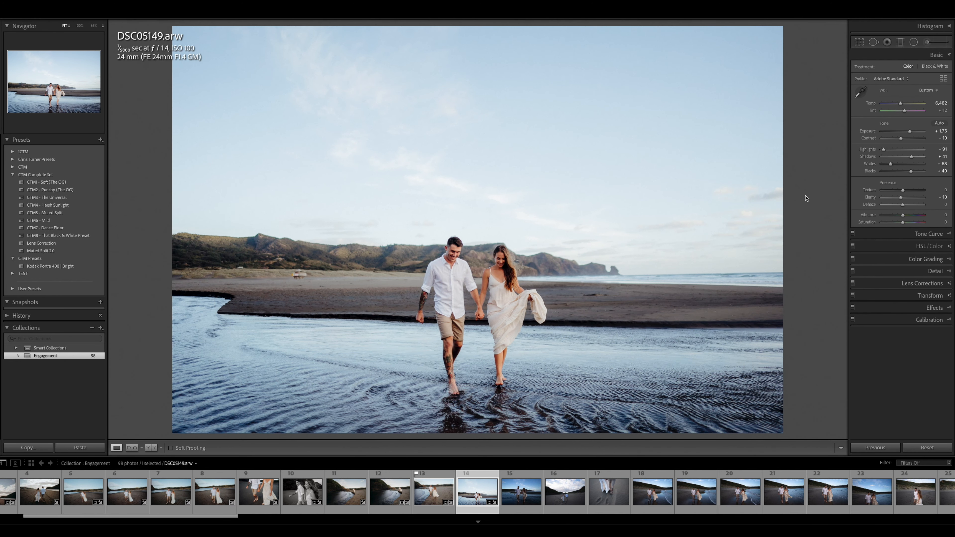
{"action": "key", "text": "backslash"}
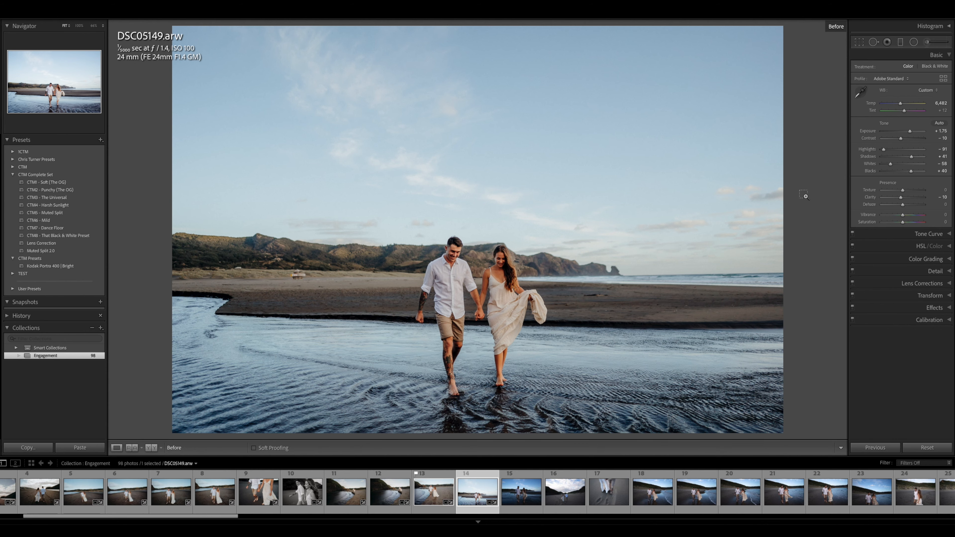
{"action": "key", "text": "super+shift+r"}
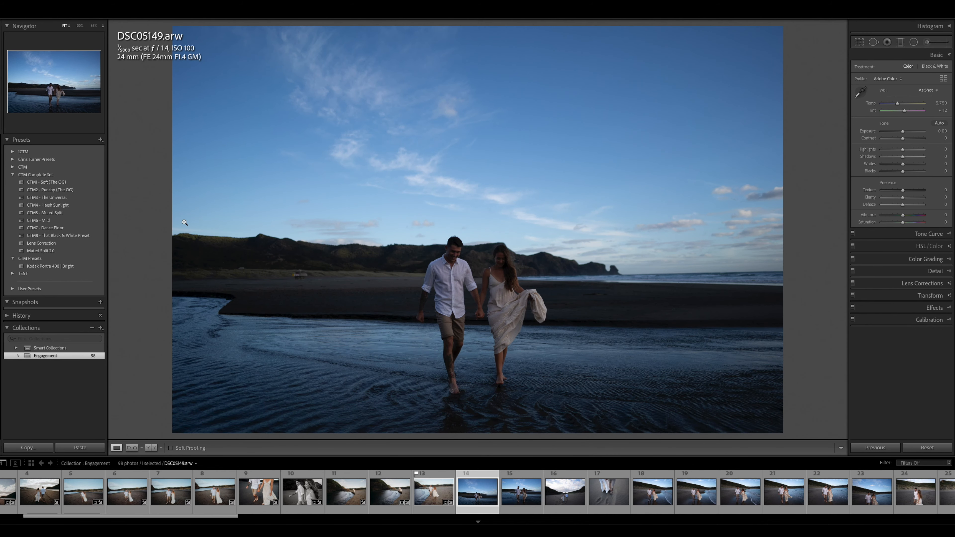
Apply CTM3 - The Universal to DSC05149 with temperature 7,127, highlights -81 and exposure +1.70, and copy its develop settings.
{"action": "left_click", "coordinate": [74, 197]}
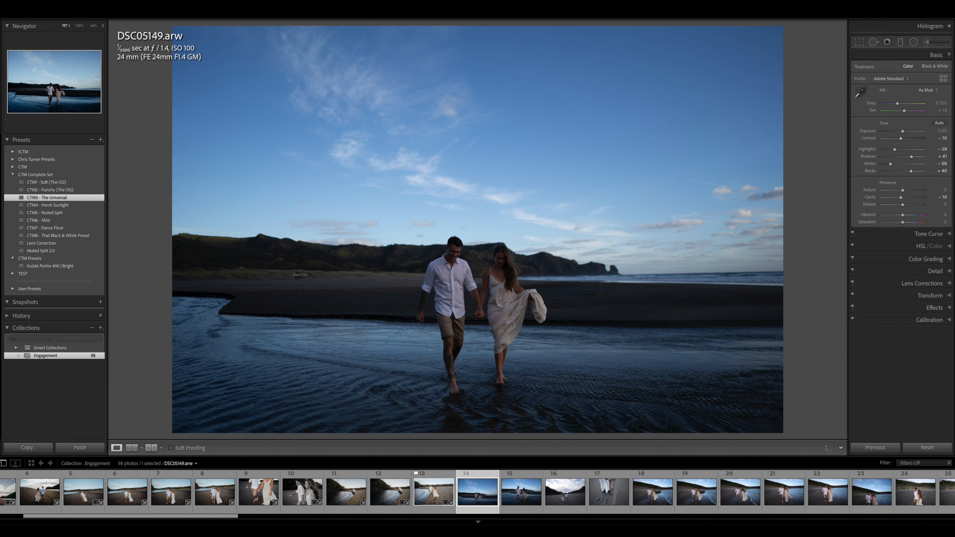
{"action": "left_click_drag", "start_coordinate": [897, 103], "coordinate": [909, 132]}
{"action": "key", "text": "ctrl+shift+c"}
{"action": "key", "text": "Return"}
Paste the copied develop settings onto DSC05155, set its exposure to +1.50 and check the straightening in the crop overlay.
{"action": "key", "text": "Right"}
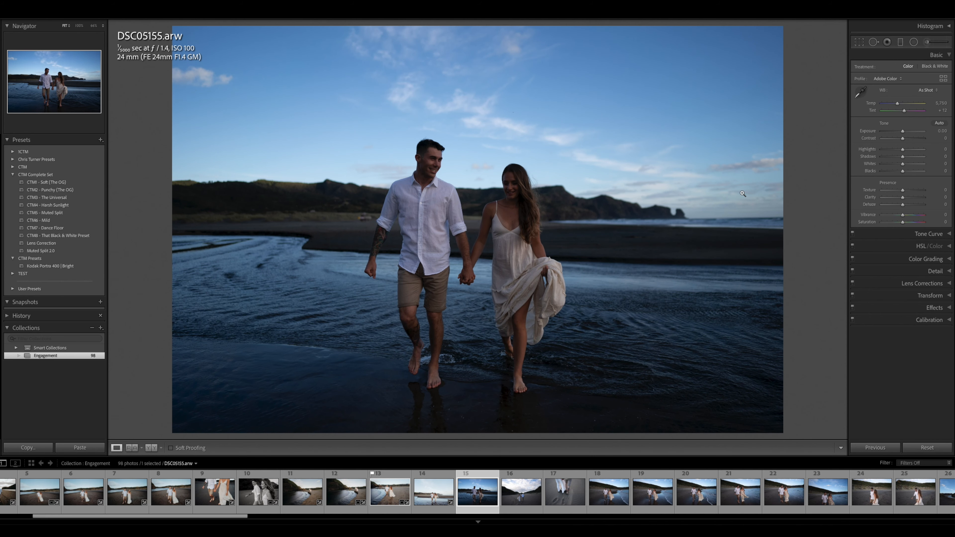
{"action": "key", "text": "ctrl+shift+v"}
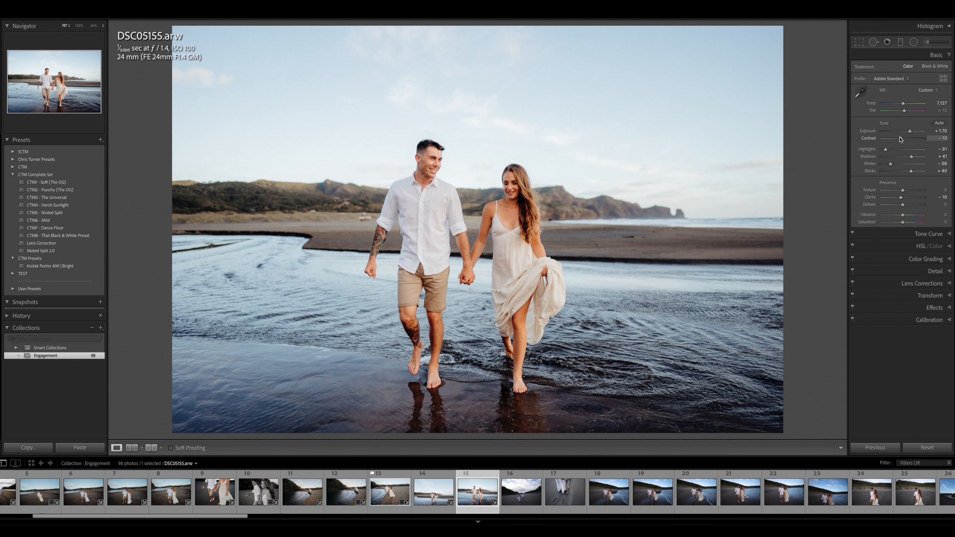
{"action": "left_click_drag", "start_coordinate": [909, 133], "coordinate": [909, 132]}
{"action": "key", "text": "r"}
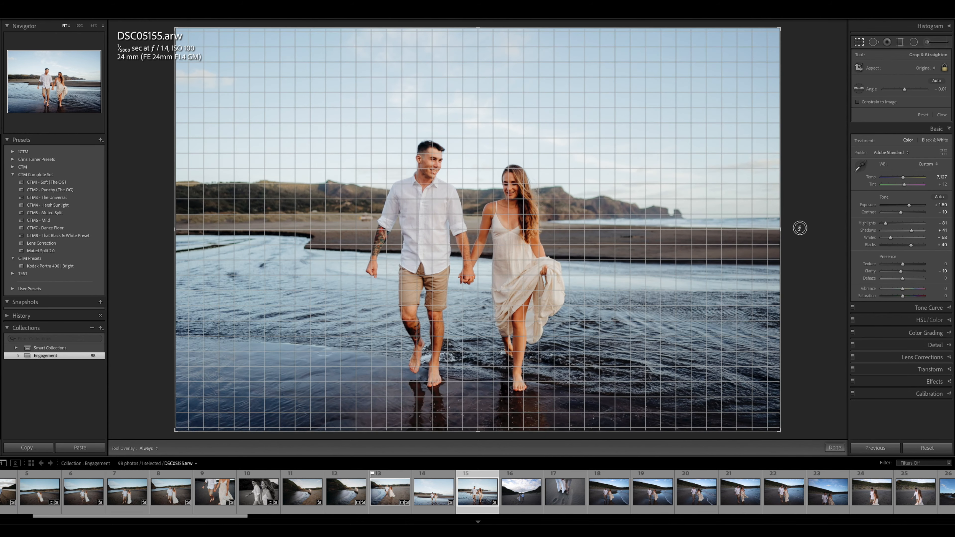
{"action": "key", "text": "r"}
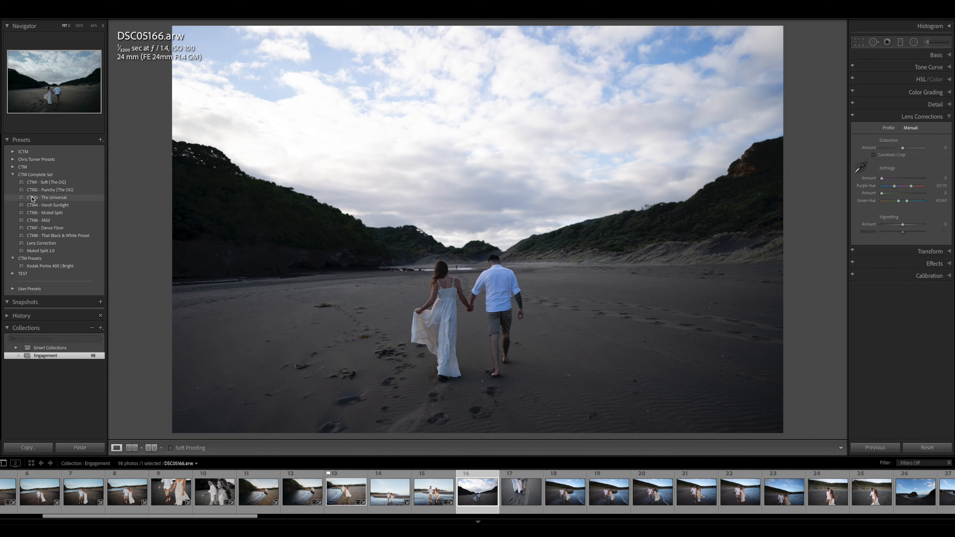
Apply CTM3 - The Universal to DSC05166 with auto white balance, and raise the exposure to +0.85.
{"action": "left_click", "coordinate": [70, 198]}
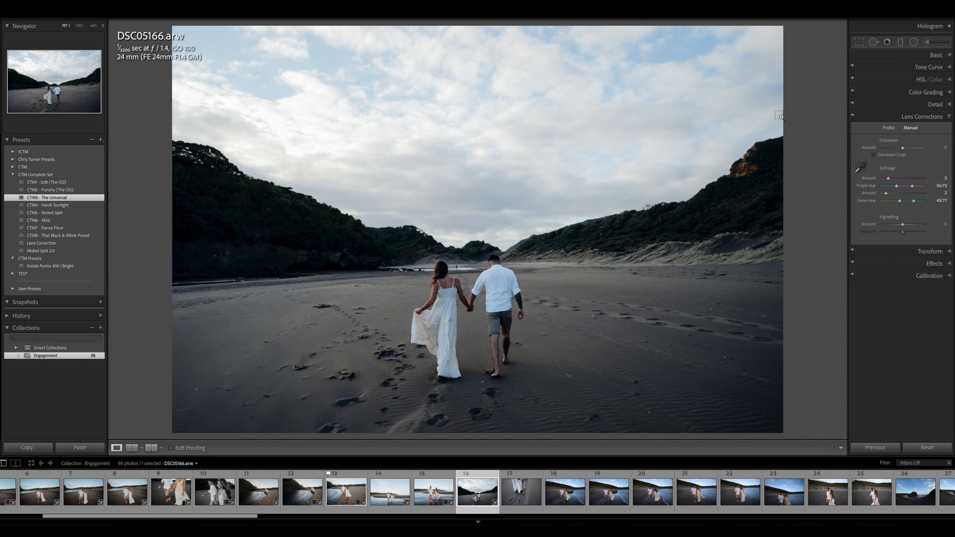
{"action": "key", "text": "ctrl+shift+u"}
{"action": "left_click", "coordinate": [936, 55]}
{"action": "left_click", "coordinate": [906, 132]}
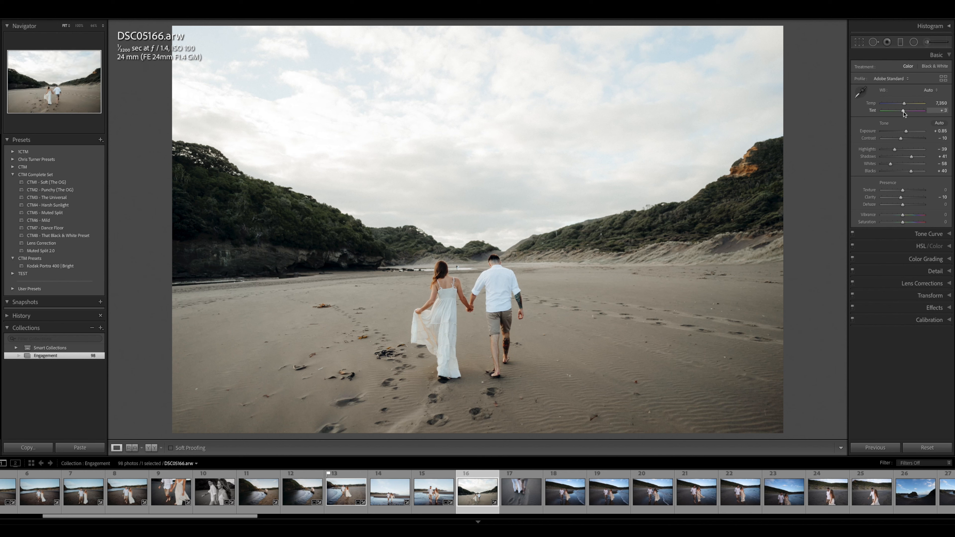
Refine DSC05166 with temperature 7,406, tint +19, exposure +0.70 and highlights -76, and straighten it slightly.
{"action": "left_click_drag", "start_coordinate": [903, 113], "coordinate": [905, 110]}
{"action": "mouse_move", "coordinate": [906, 131]}
{"action": "left_mouse_down"}
{"action": "mouse_move", "coordinate": [888, 151]}
{"action": "mouse_move", "coordinate": [906, 131]}
{"action": "left_mouse_up"}
{"action": "left_click_drag", "start_coordinate": [904, 103], "coordinate": [905, 103]}
{"action": "key", "text": "r"}
{"action": "left_click_drag", "start_coordinate": [800, 228], "coordinate": [801, 233]}
{"action": "key", "text": "Return"}
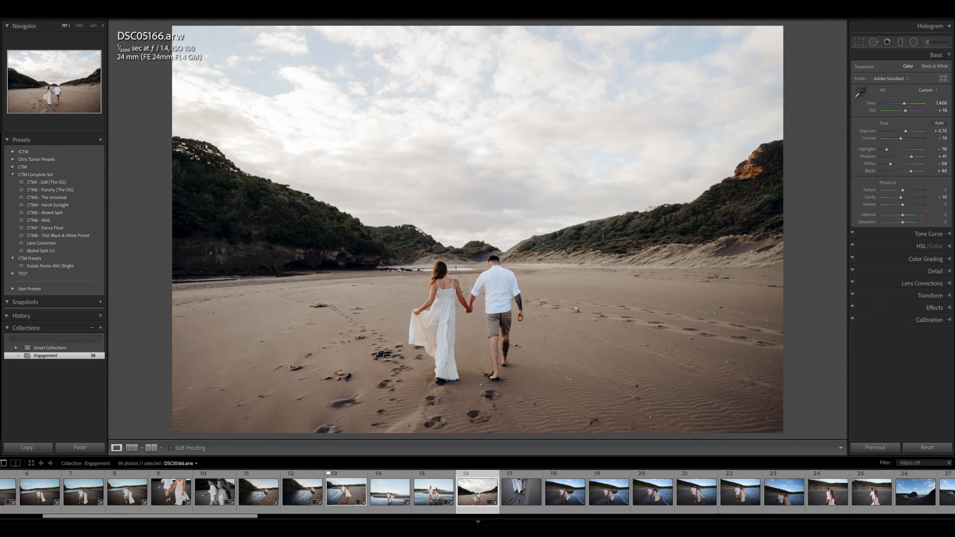
Apply CTM3 - The Universal to DSC05176, set the exposure to +0.30 and warm the temperature slightly.
{"action": "key", "text": "Right"}
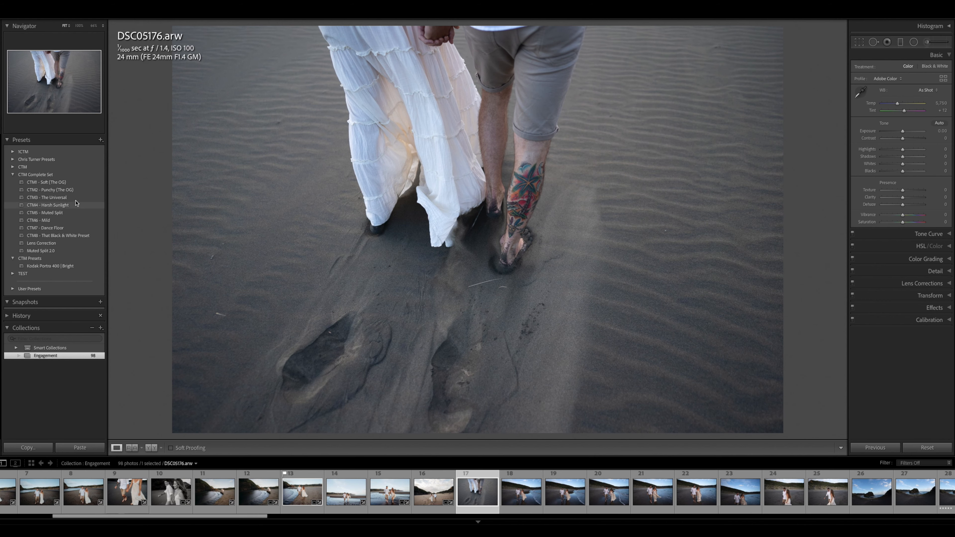
{"action": "left_click", "coordinate": [65, 198]}
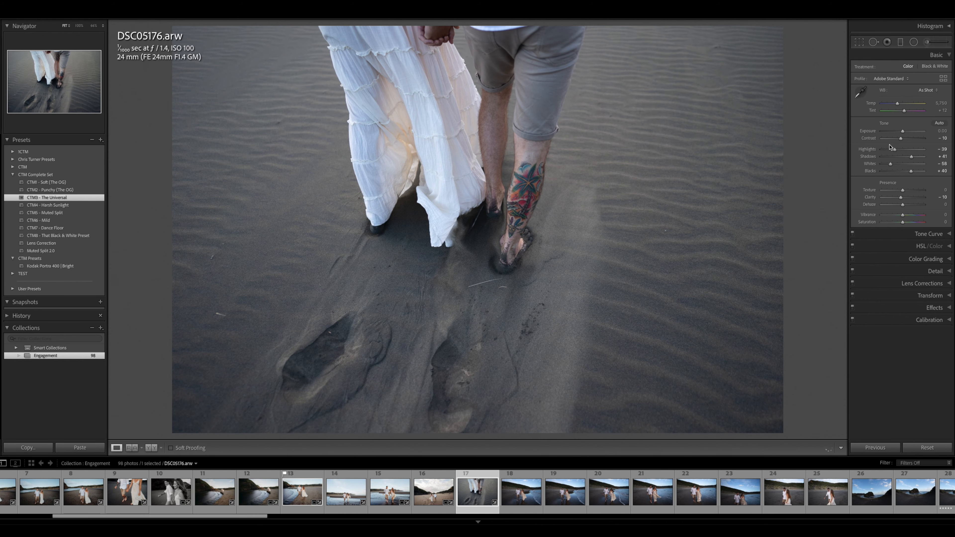
{"action": "left_click_drag", "start_coordinate": [902, 131], "coordinate": [898, 105]}
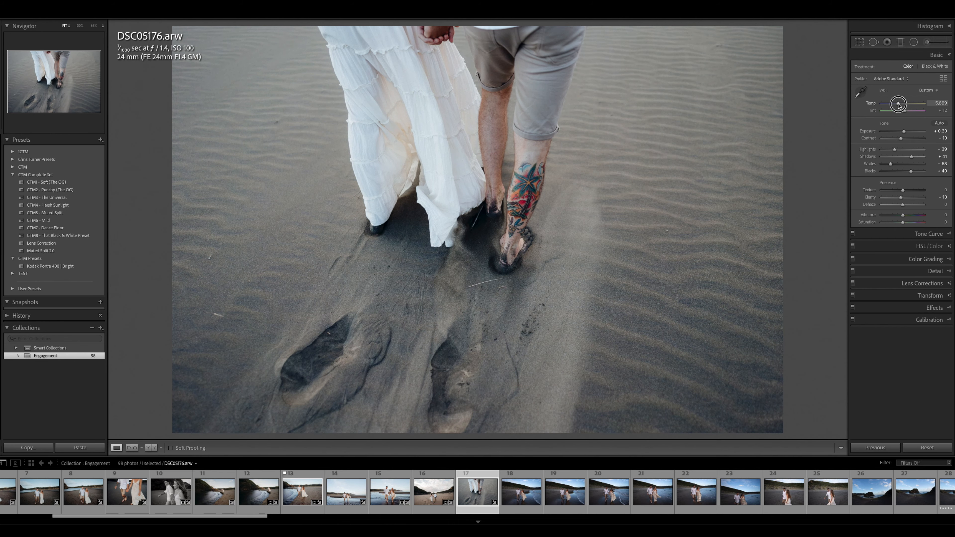
Apply CTM3 - The Universal to DSC05182, lower the highlights to -73 and brighten the exposure.
{"action": "key", "text": "Right"}
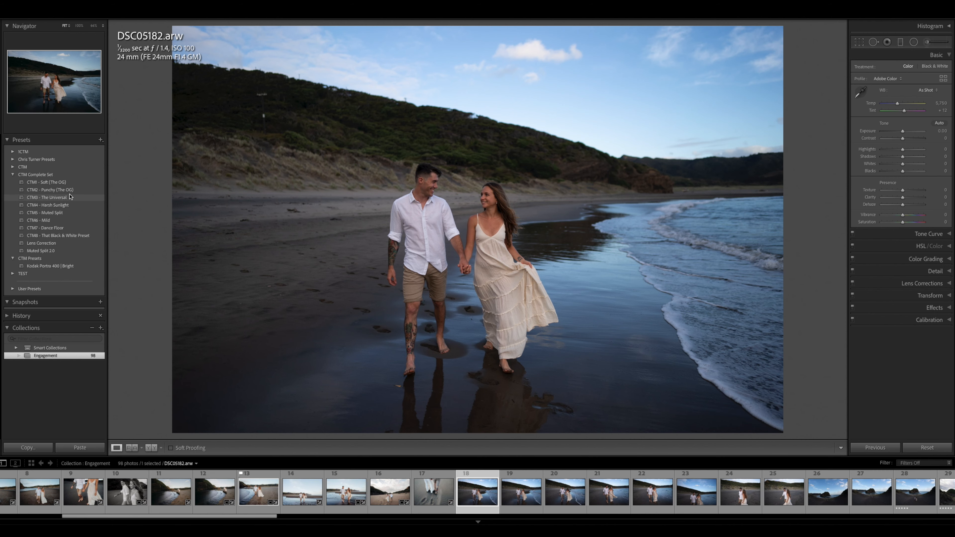
{"action": "left_click", "coordinate": [56, 197]}
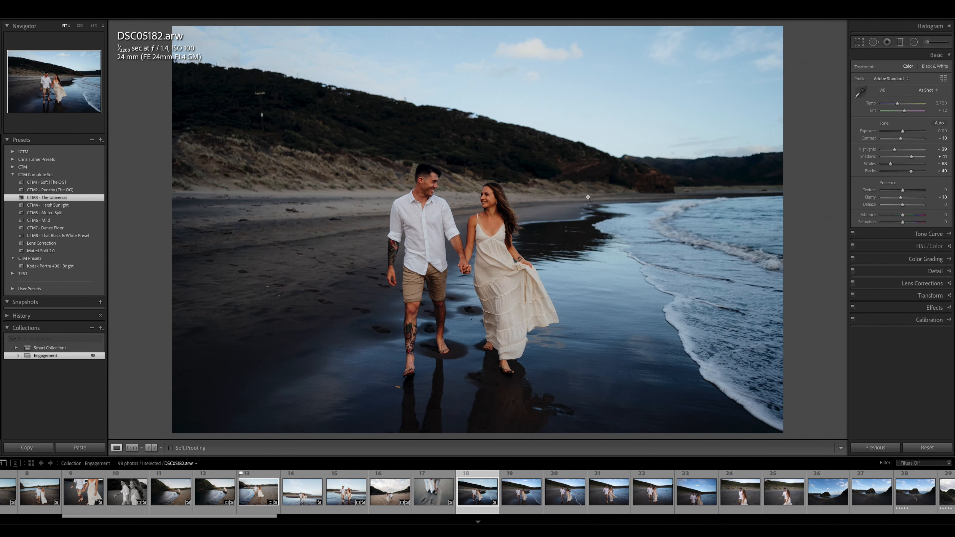
{"action": "left_click_drag", "start_coordinate": [901, 131], "coordinate": [886, 151]}
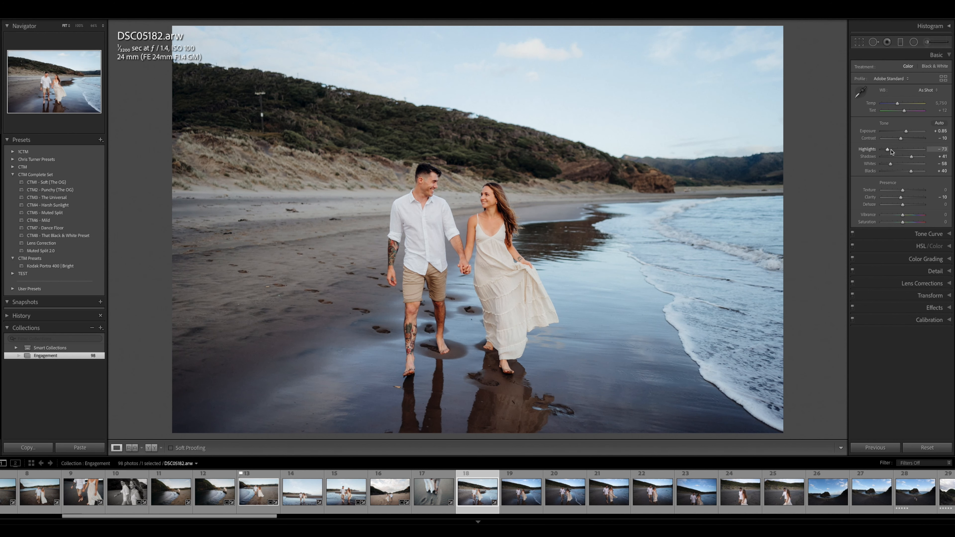
{"action": "left_click_drag", "start_coordinate": [906, 132], "coordinate": [907, 132]}
Convert DSC05183 with the preset CTM8 - That Black & White Preset and raise the exposure to about +0.80.
{"action": "key", "text": "Right"}
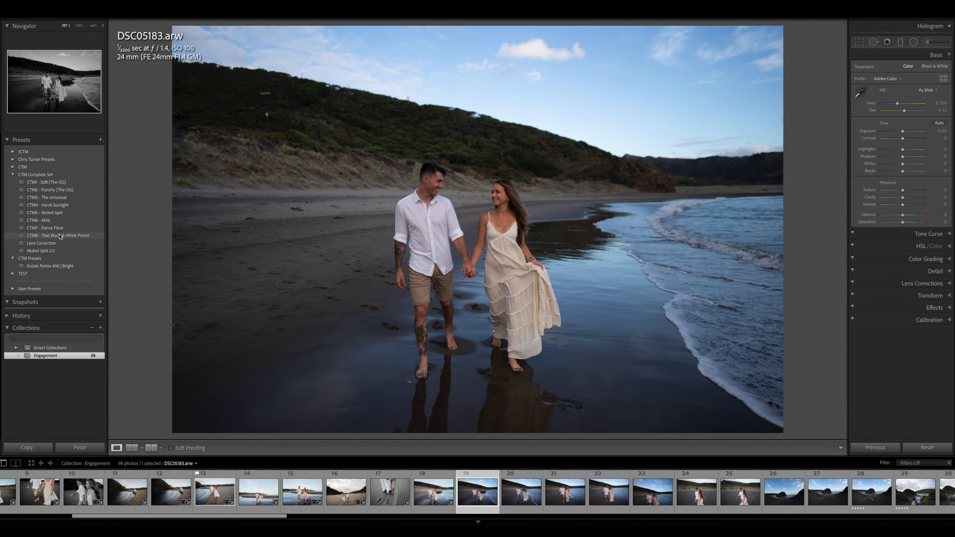
{"action": "left_click", "coordinate": [60, 235]}
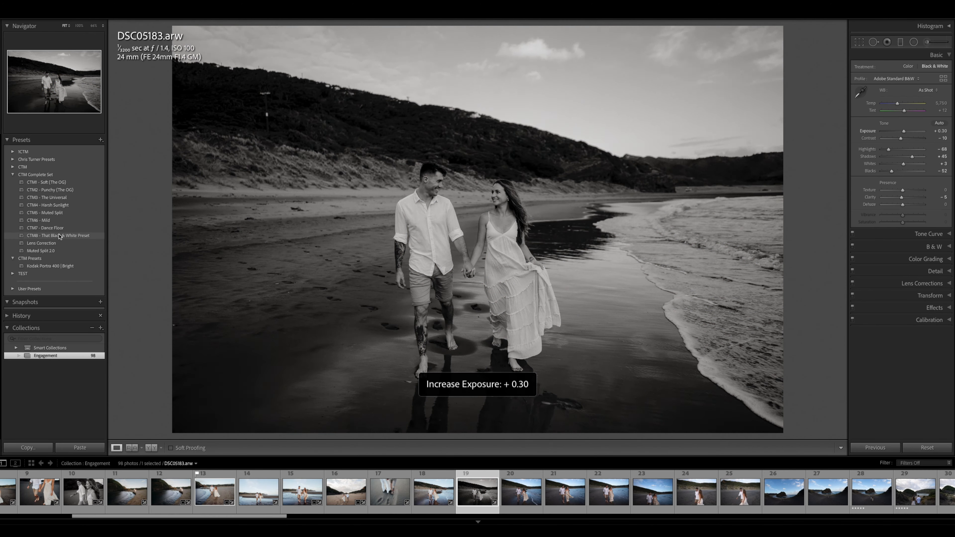
{"action": "key", "text": "equal"}
{"action": "key", "text": "equal"}
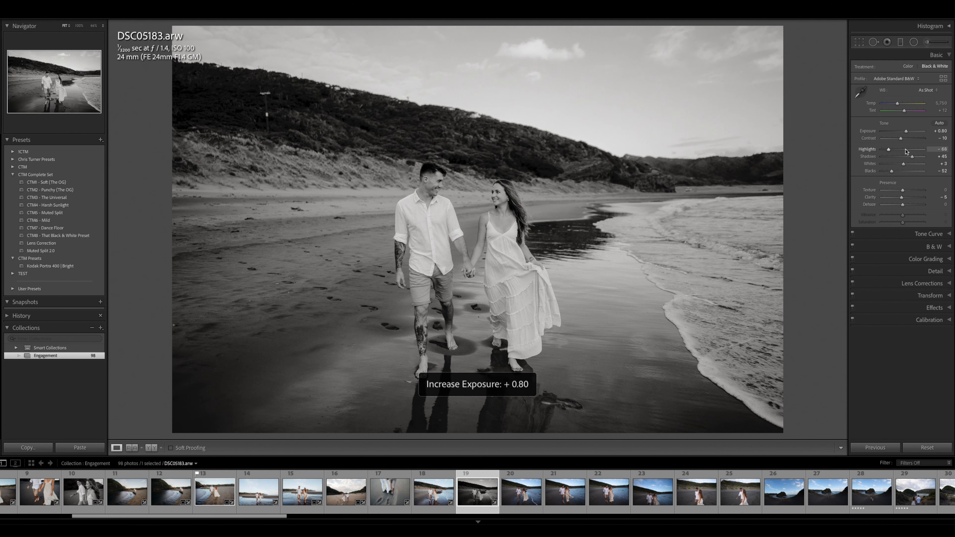
{"action": "left_click_drag", "start_coordinate": [905, 132], "coordinate": [906, 133]}
Apply CTM3 - The Universal to DSC05186 with exposure +0.85 and highlights -75.
{"action": "key", "text": "Right"}
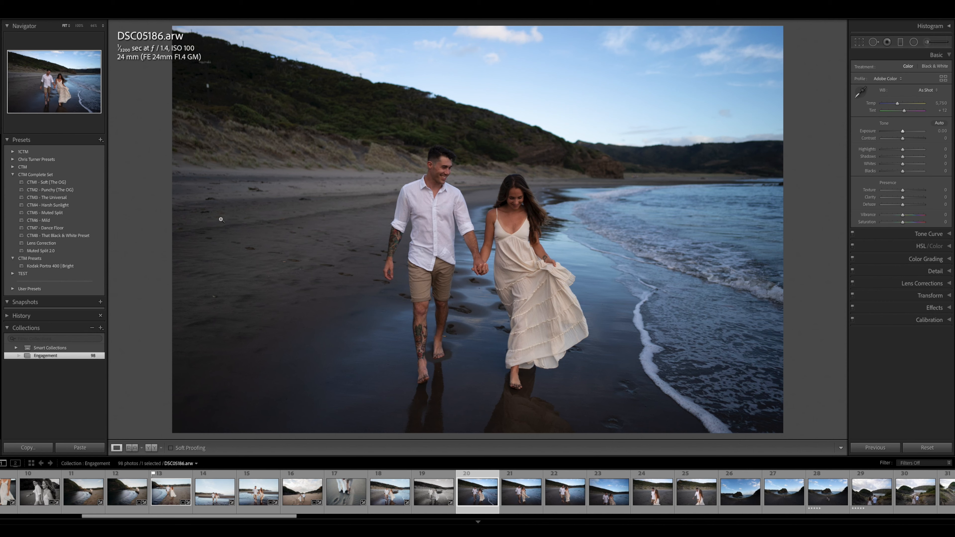
{"action": "left_click", "coordinate": [76, 199]}
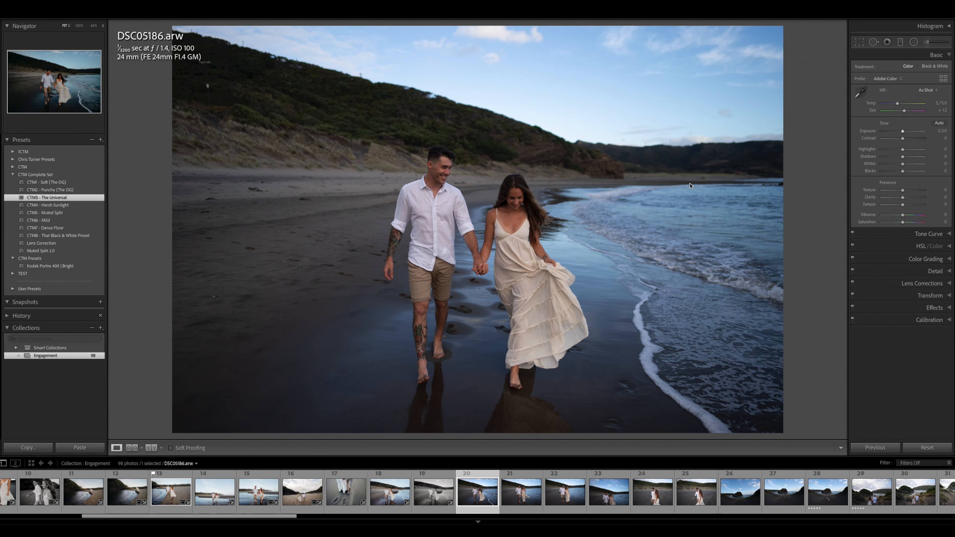
{"action": "left_click_drag", "start_coordinate": [904, 133], "coordinate": [906, 134]}
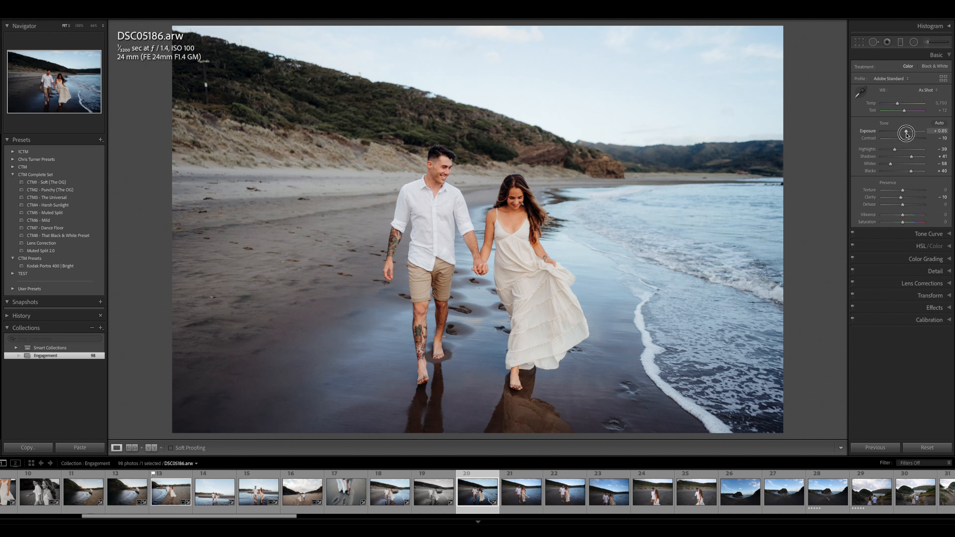
{"action": "left_click", "coordinate": [887, 150]}
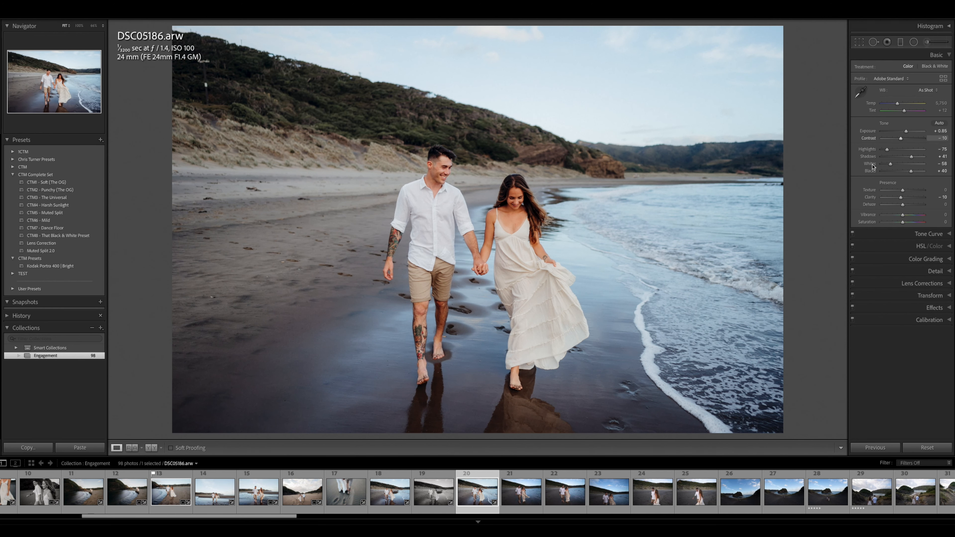
Apply CTM3 - The Universal to DSC05190 with exposure +0.65 and highlights -78, and straighten it by about 0.21 degrees.
{"action": "key", "text": "Right"}
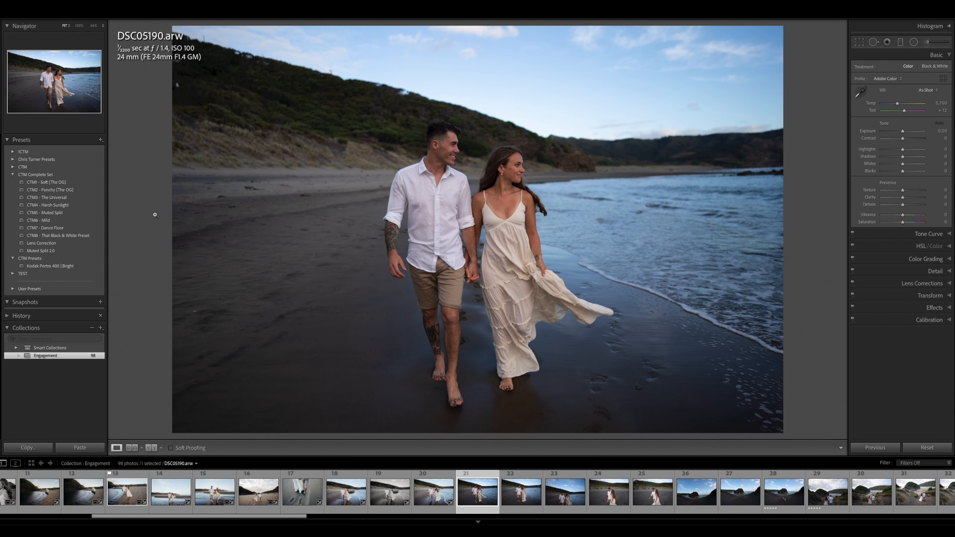
{"action": "left_click", "coordinate": [65, 198]}
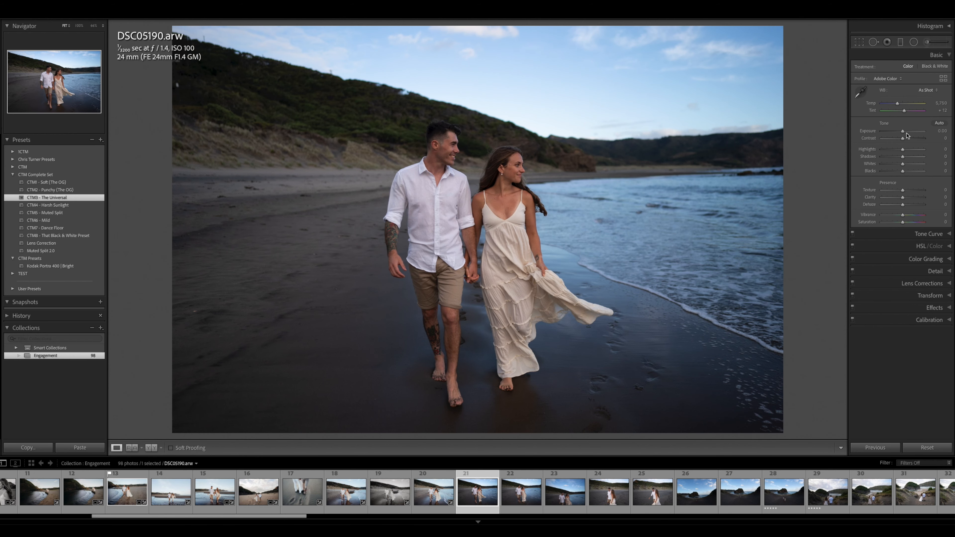
{"action": "mouse_move", "coordinate": [904, 133]}
{"action": "left_mouse_down"}
{"action": "mouse_move", "coordinate": [886, 149]}
{"action": "mouse_move", "coordinate": [905, 134]}
{"action": "left_mouse_up"}
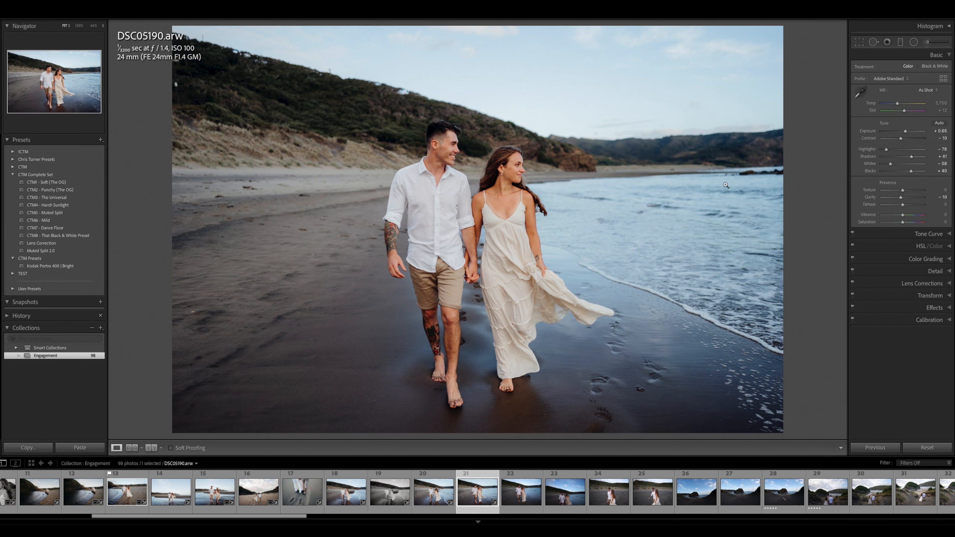
{"action": "key", "text": "r"}
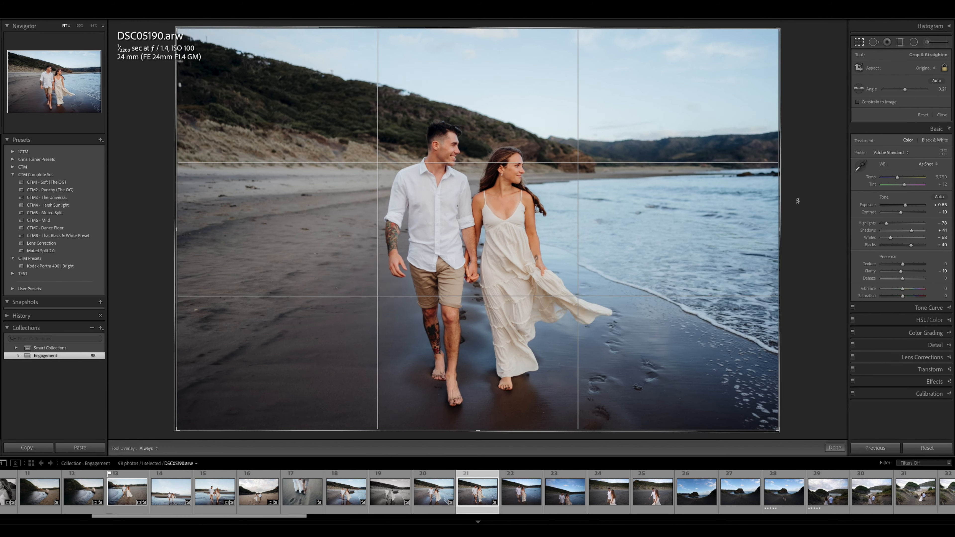
Try the Muted Split, Mild, Harsh Sunlight, The Universal, Soft and Punchy presets on DSC05190 to compare their looks.
{"action": "left_click", "coordinate": [75, 213]}
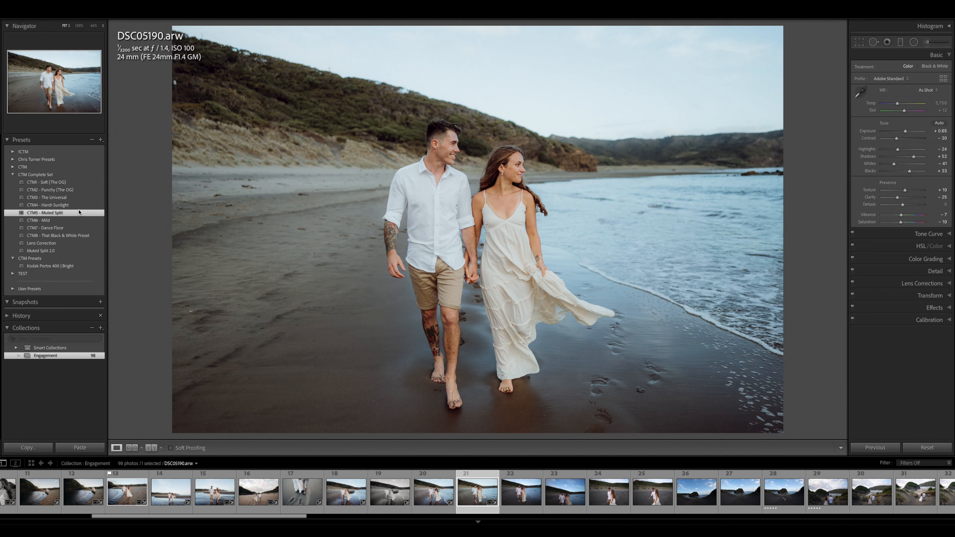
{"action": "left_click", "coordinate": [66, 221]}
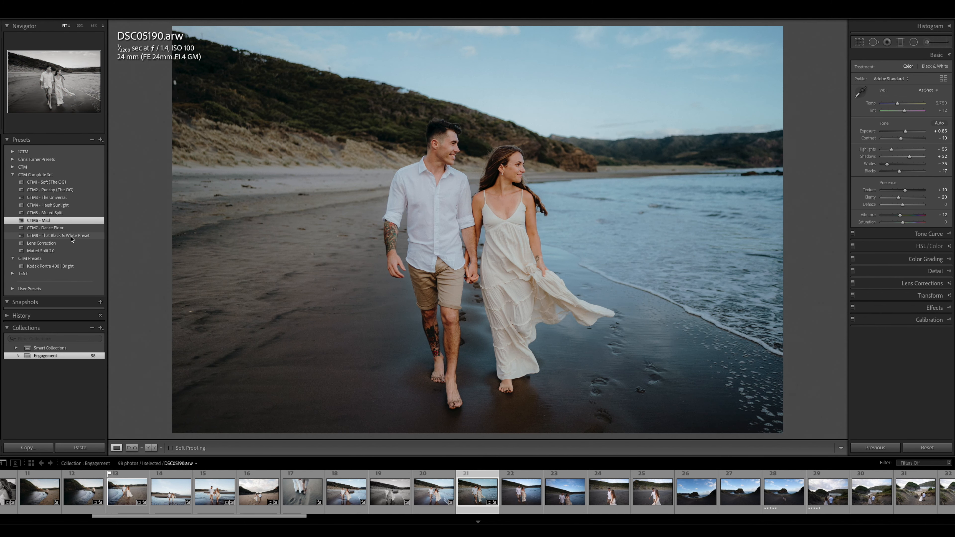
{"action": "left_click", "coordinate": [63, 207]}
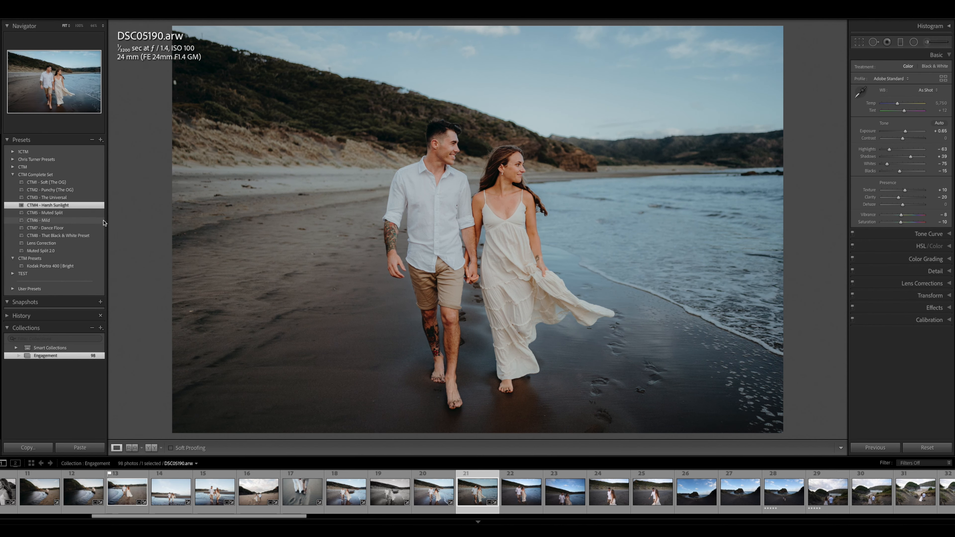
{"action": "left_click", "coordinate": [56, 198]}
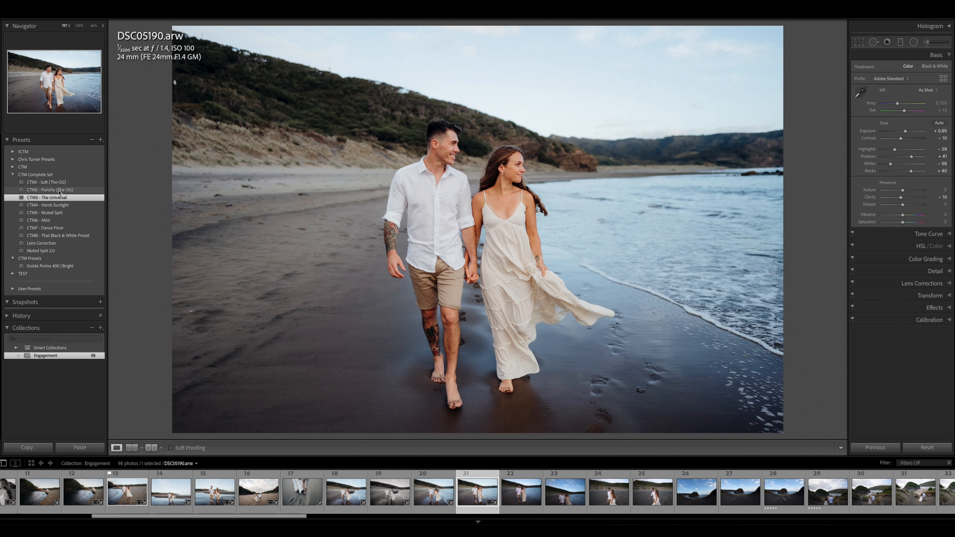
{"action": "left_click", "coordinate": [60, 183]}
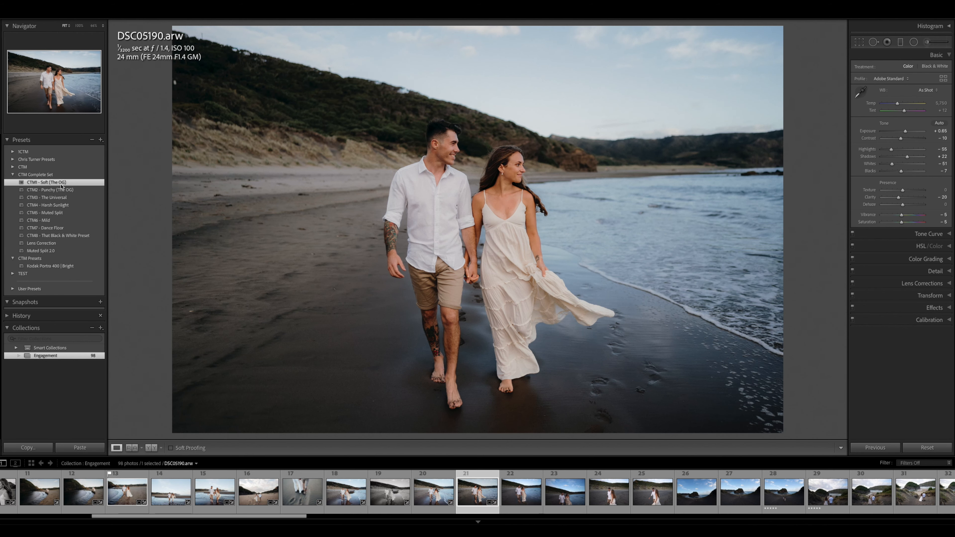
{"action": "left_click", "coordinate": [58, 190]}
Reapply CTM3 - The Universal to DSC05190 and lower its highlights to -73.
{"action": "left_click", "coordinate": [57, 198]}
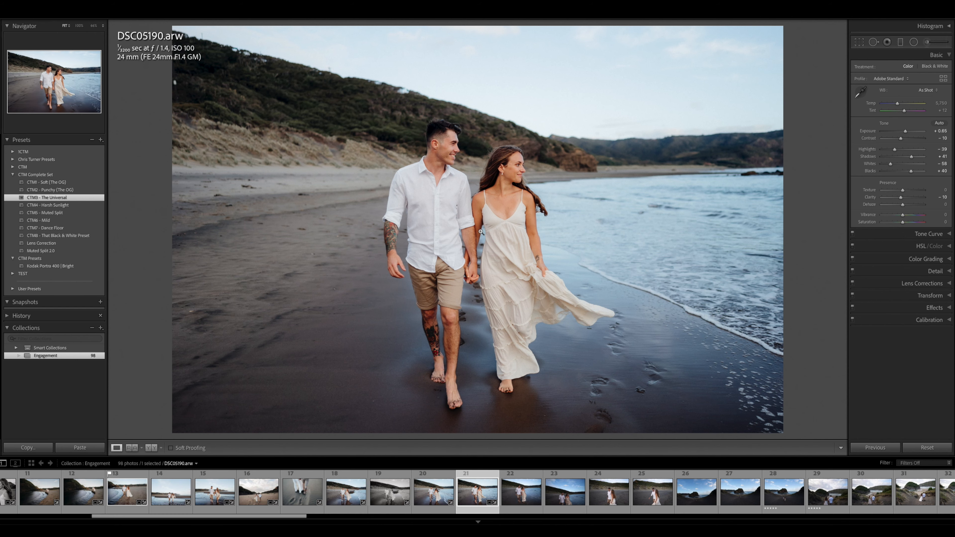
{"action": "left_click_drag", "start_coordinate": [867, 149], "coordinate": [853, 150]}
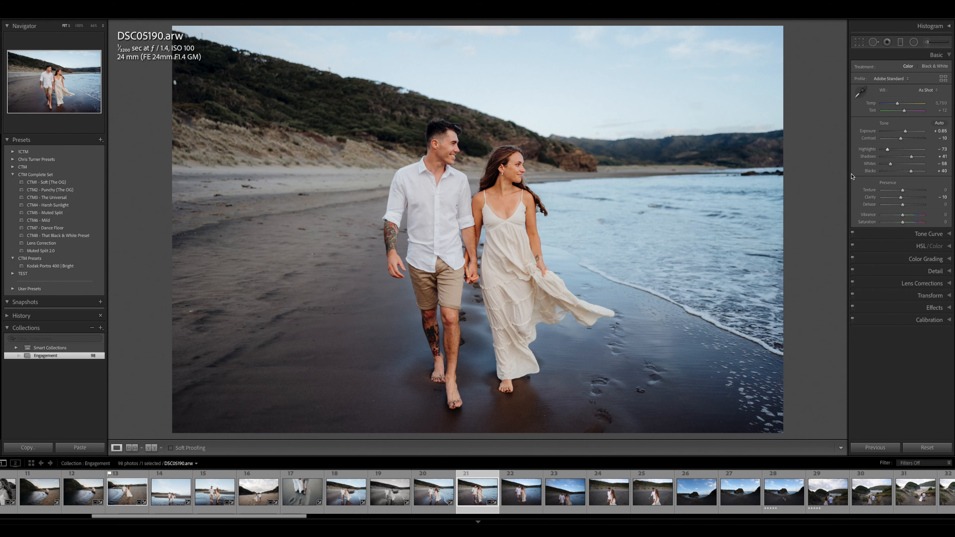
Convert DSC05191 with CTM8 - That Black & White Preset and raise the exposure to +0.70.
{"action": "key", "text": "Right"}
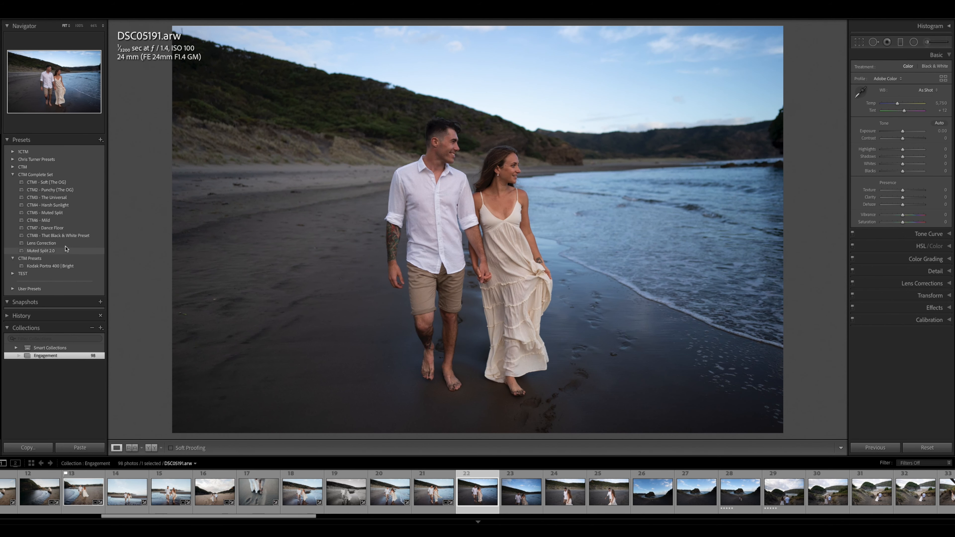
{"action": "left_click", "coordinate": [66, 236]}
{"action": "key", "text": "equal"}
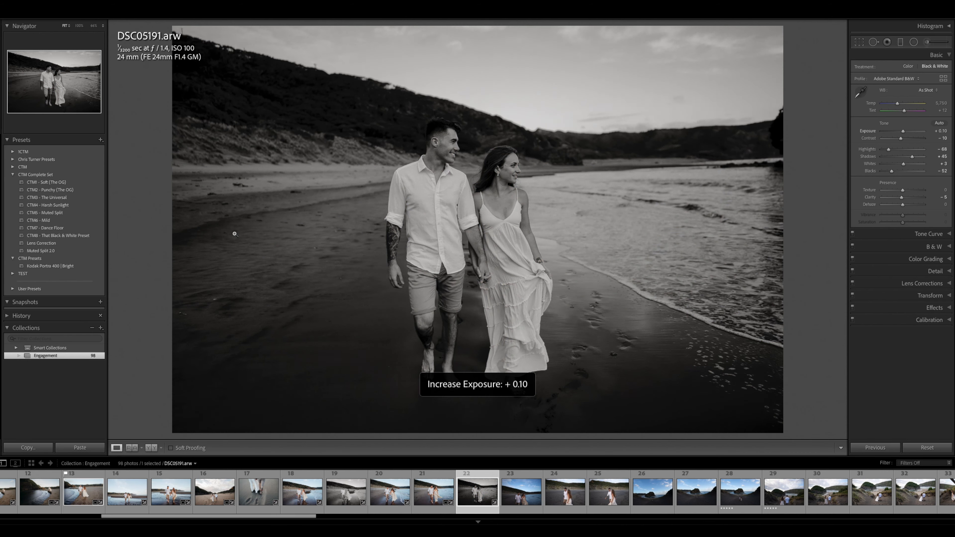
{"action": "key", "text": "equal"}
{"action": "key", "text": "equal"}
{"action": "key", "text": "equal"}
{"action": "key", "text": "equal"}
{"action": "key", "text": "equal"}
{"action": "key", "text": "equal"}
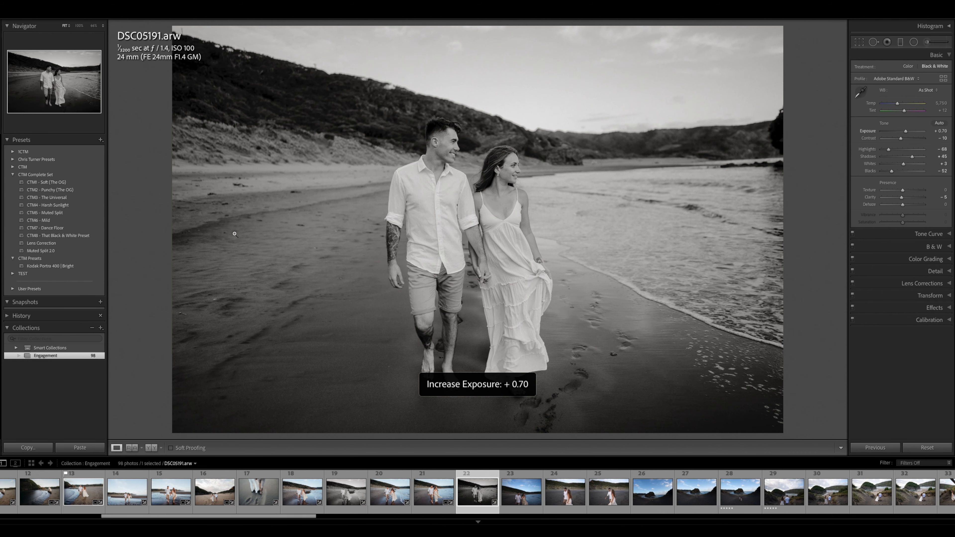
Apply CTM3 - The Universal to DSC05193 with exposure +0.95 and highlights -86, and straighten it by about 0.18 degrees.
{"action": "key", "text": "Right"}
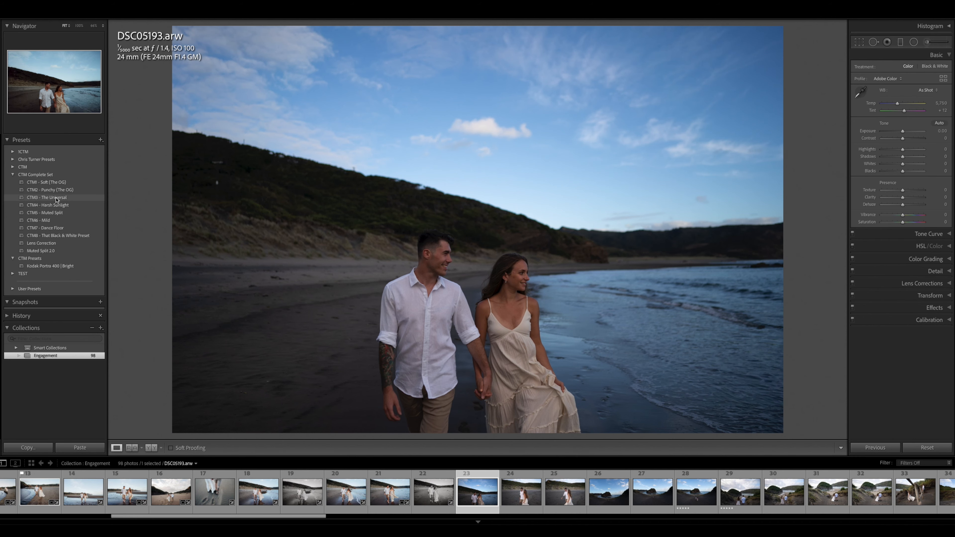
{"action": "left_click", "coordinate": [57, 198]}
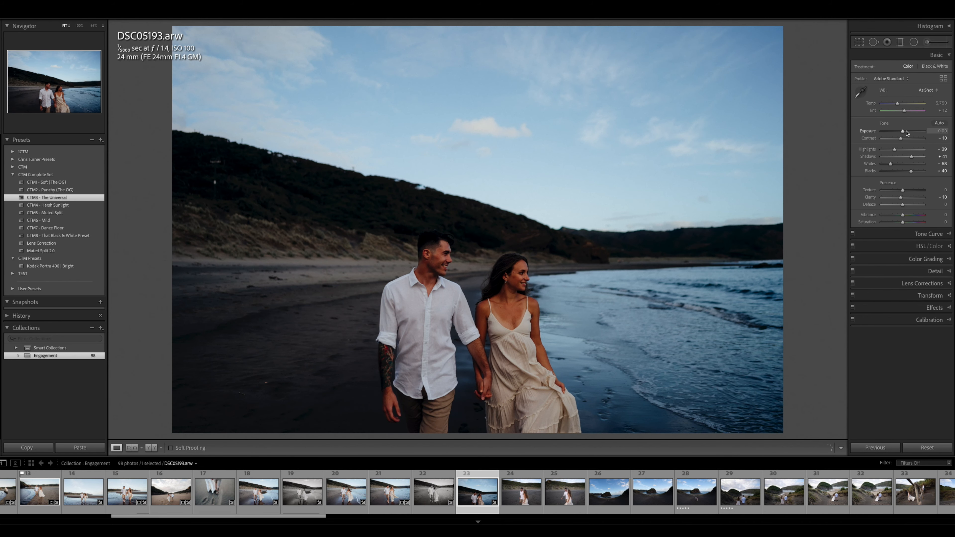
{"action": "left_click_drag", "start_coordinate": [906, 132], "coordinate": [907, 131]}
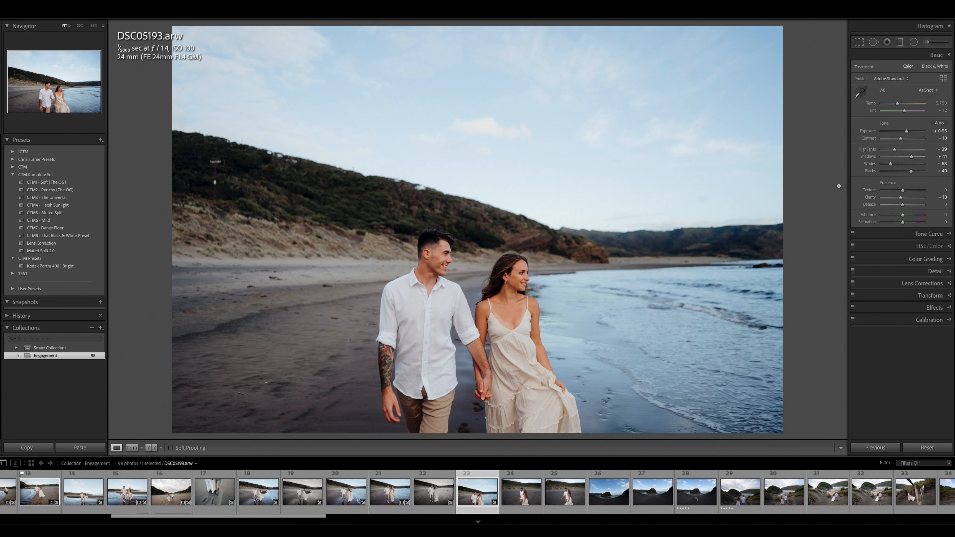
{"action": "left_click_drag", "start_coordinate": [894, 149], "coordinate": [884, 149]}
{"action": "key", "text": "r"}
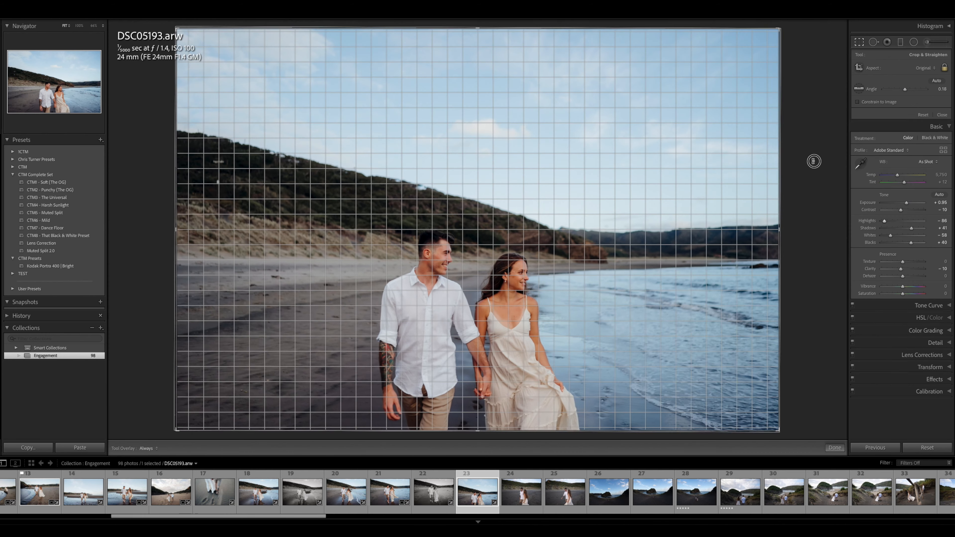
{"action": "key", "text": "Return"}
Apply CTM3 - The Universal to DSC05202 with temperature 5,936, exposure +0.55 and highlights -82, and check the faces up close.
{"action": "key", "text": "Right"}
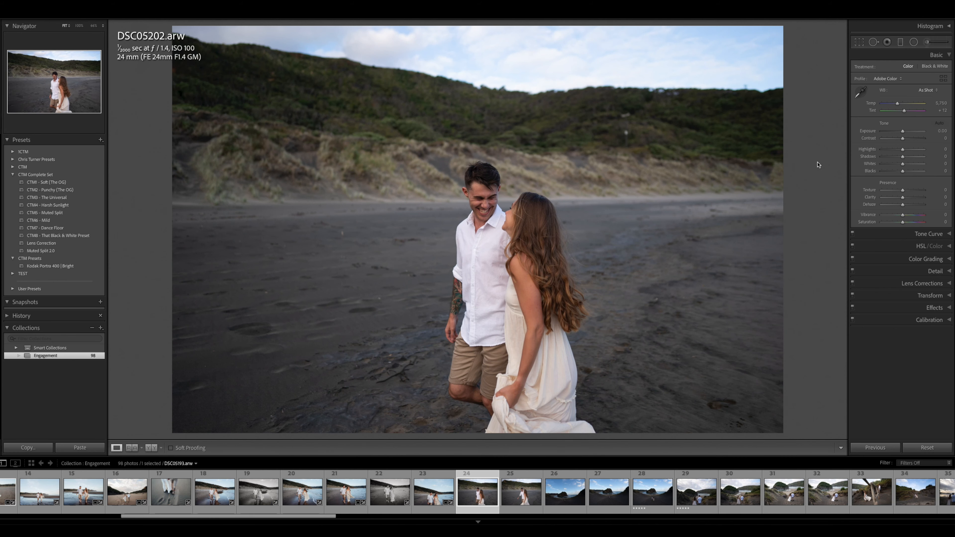
{"action": "left_click", "coordinate": [57, 196]}
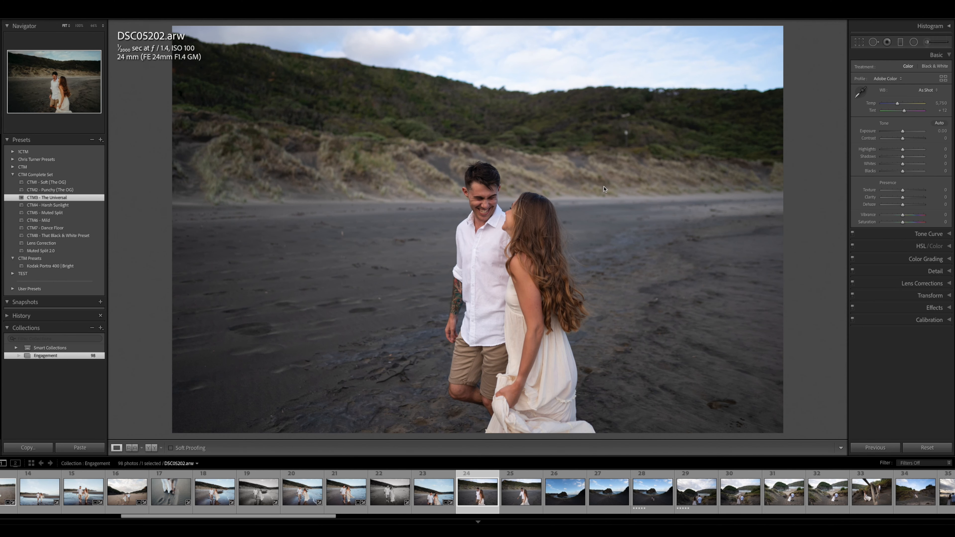
{"action": "left_click", "coordinate": [904, 132]}
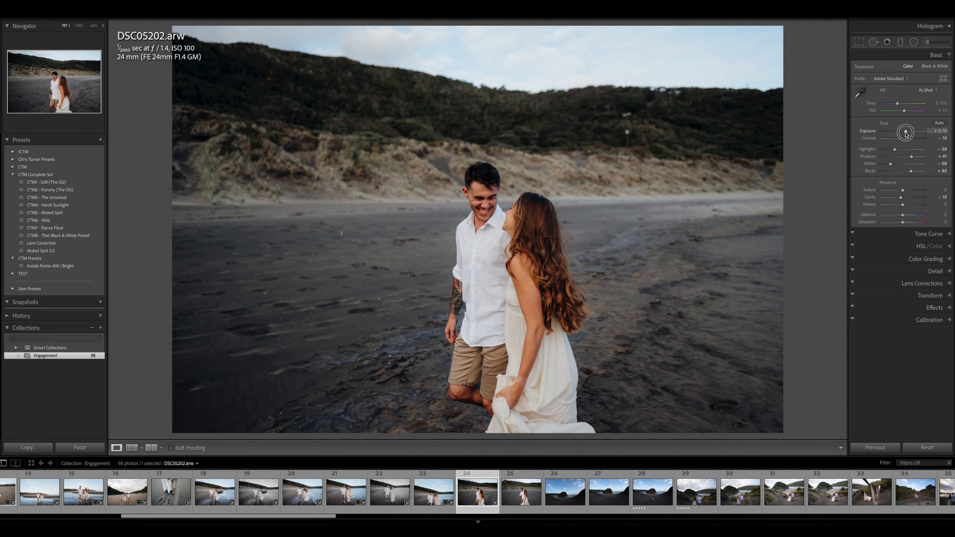
{"action": "left_click_drag", "start_coordinate": [894, 149], "coordinate": [885, 150]}
{"action": "left_click_drag", "start_coordinate": [896, 104], "coordinate": [906, 130]}
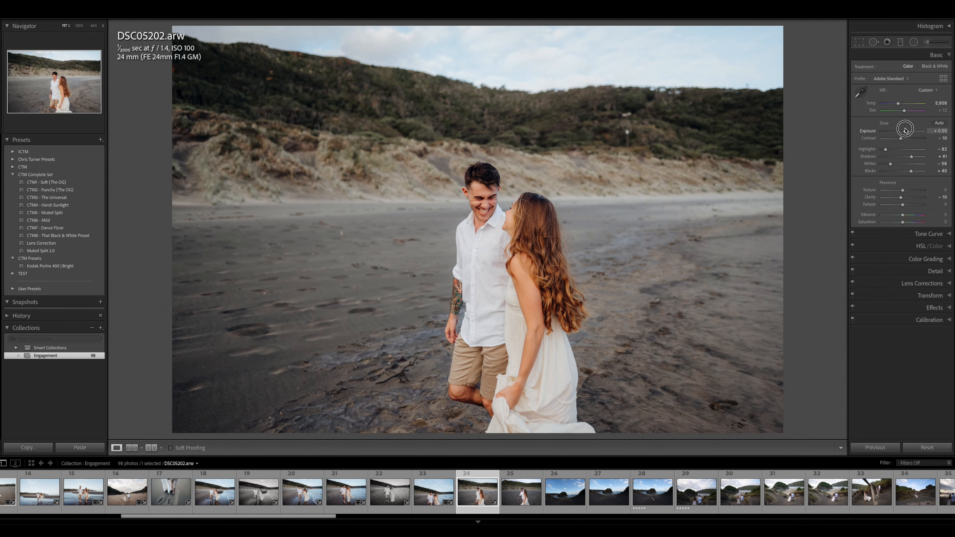
{"action": "left_click", "coordinate": [496, 201]}
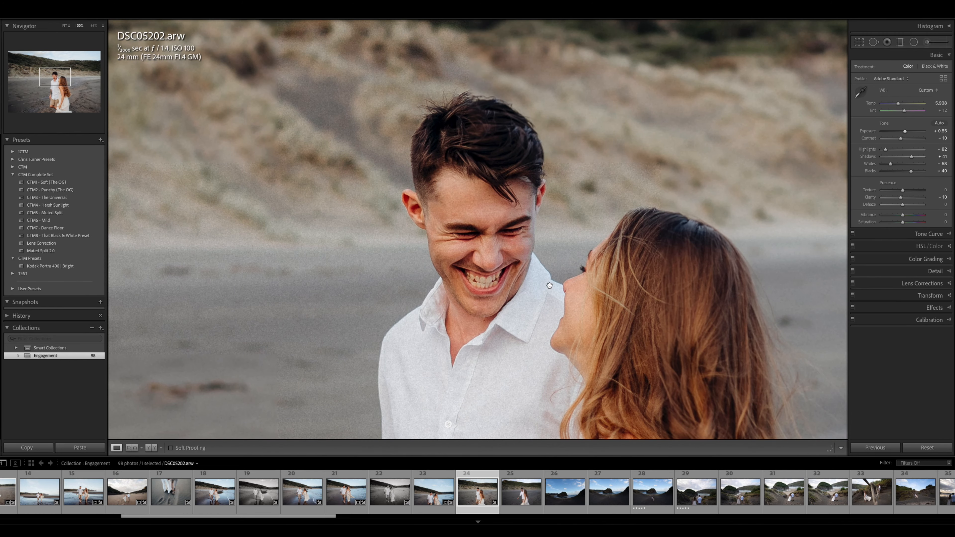
{"action": "left_click", "coordinate": [633, 309]}
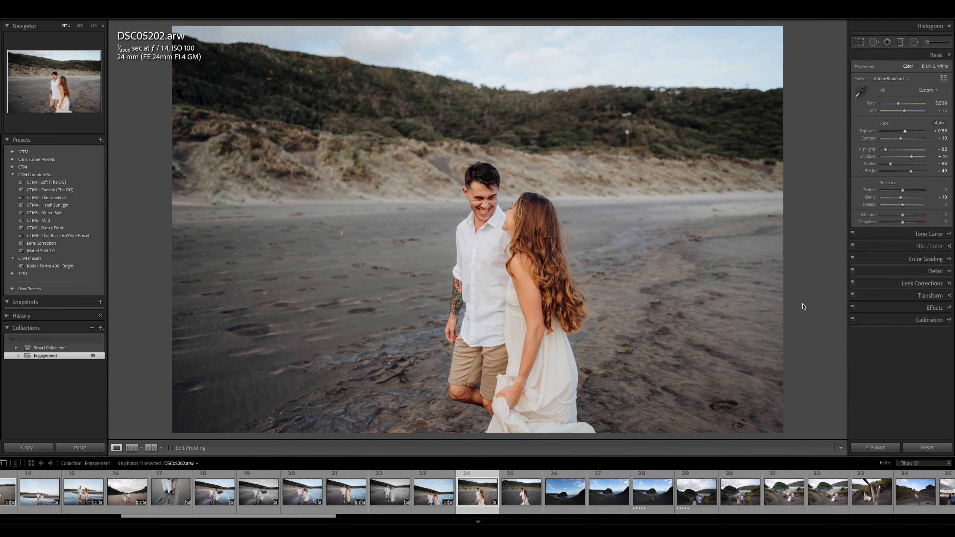
Convert DSC05205 with CTM8 - That Black & White Preset and raise the exposure to +0.70.
{"action": "key", "text": "Right"}
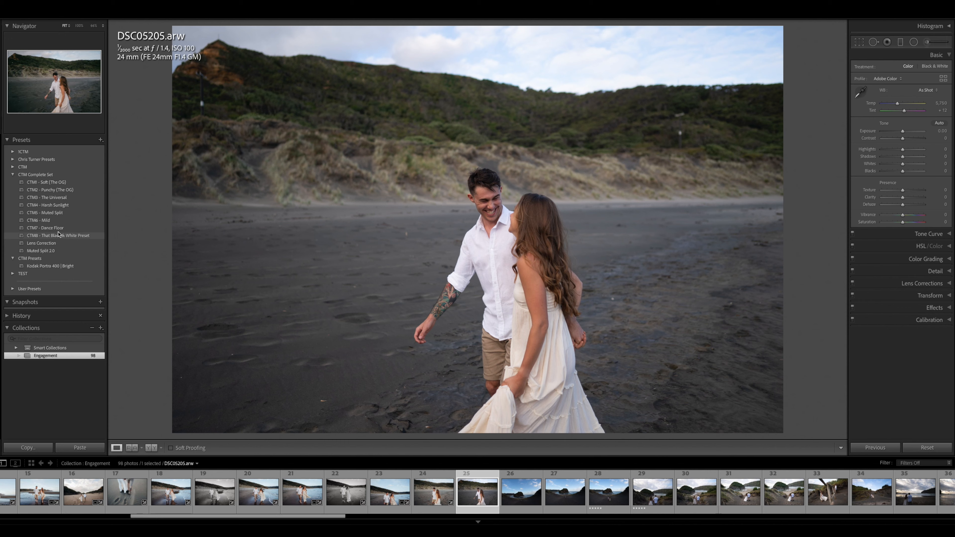
{"action": "left_click", "coordinate": [58, 235]}
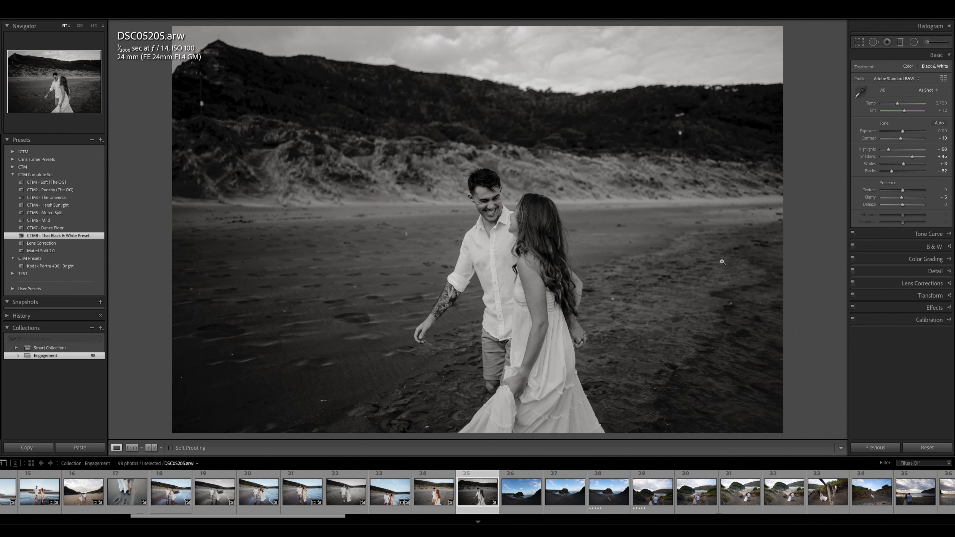
{"action": "key", "text": "equal"}
{"action": "key", "text": "equal"}
{"action": "key", "text": "equal"}
{"action": "key", "text": "equal"}
{"action": "key", "text": "equal"}
{"action": "key", "text": "equal"}
{"action": "key", "text": "equal"}
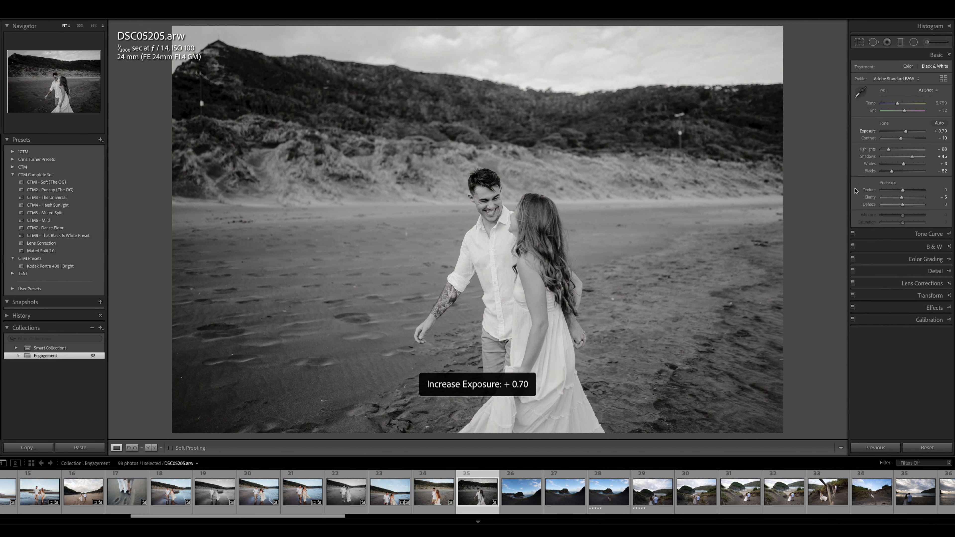
Apply CTM3 - The Universal to DSC05210 with temperature 6,984, exposure +1.40 and highlights -85, and straighten it by about 1.62 degrees.
{"action": "key", "text": "Right"}
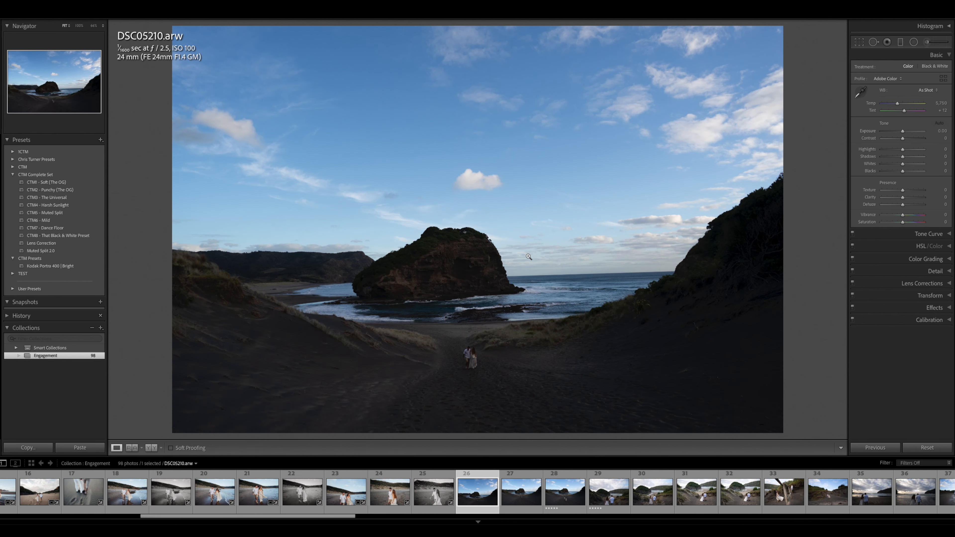
{"action": "left_click", "coordinate": [77, 197]}
{"action": "left_click_drag", "start_coordinate": [903, 131], "coordinate": [884, 150]}
{"action": "left_click_drag", "start_coordinate": [897, 103], "coordinate": [902, 104]}
{"action": "key", "text": "r"}
{"action": "left_click_drag", "start_coordinate": [812, 198], "coordinate": [810, 210]}
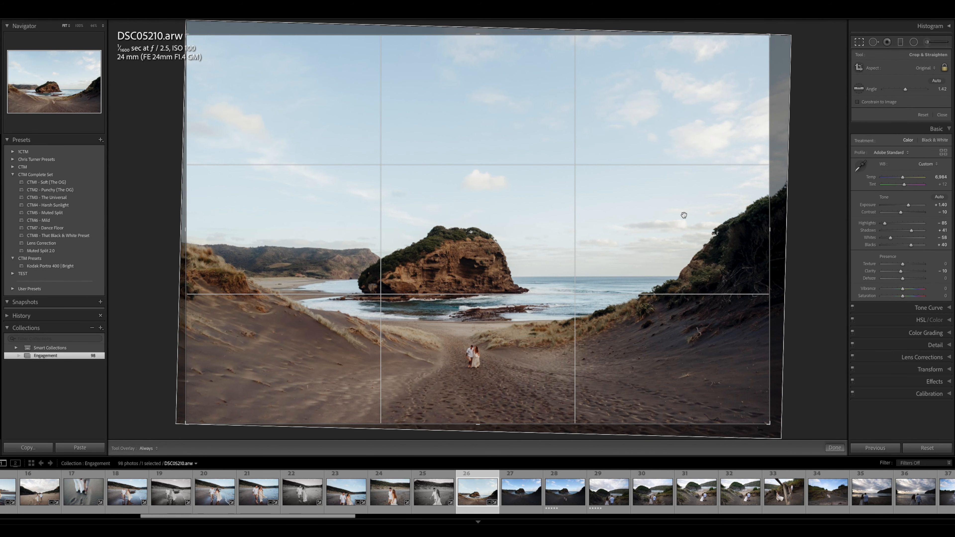
{"action": "key", "text": "Return"}
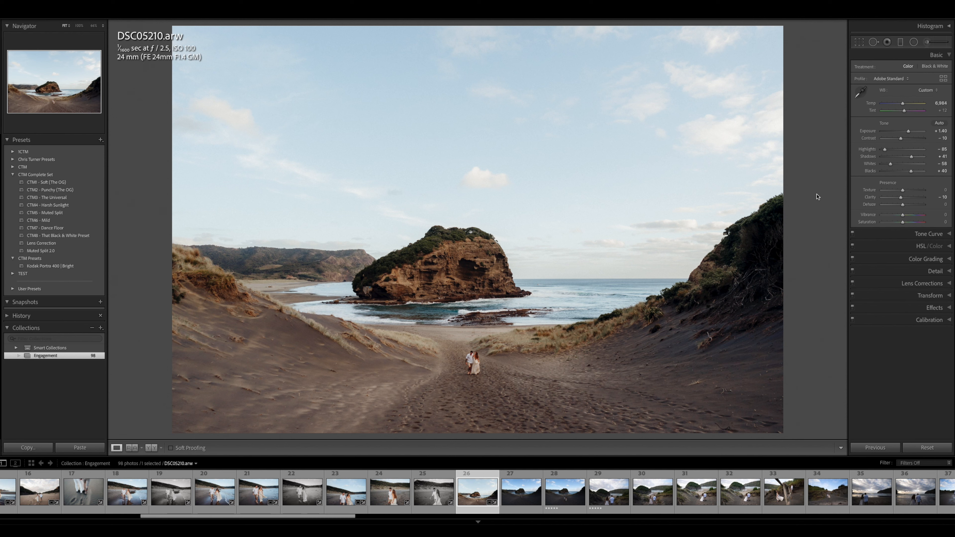
Set DSC05210's shadows to +48 and exposure to +1.35, and copy its develop settings.
{"action": "left_click", "coordinate": [909, 131]}
{"action": "left_click_drag", "start_coordinate": [910, 154], "coordinate": [910, 132]}
{"action": "key", "text": "super+shift+c"}
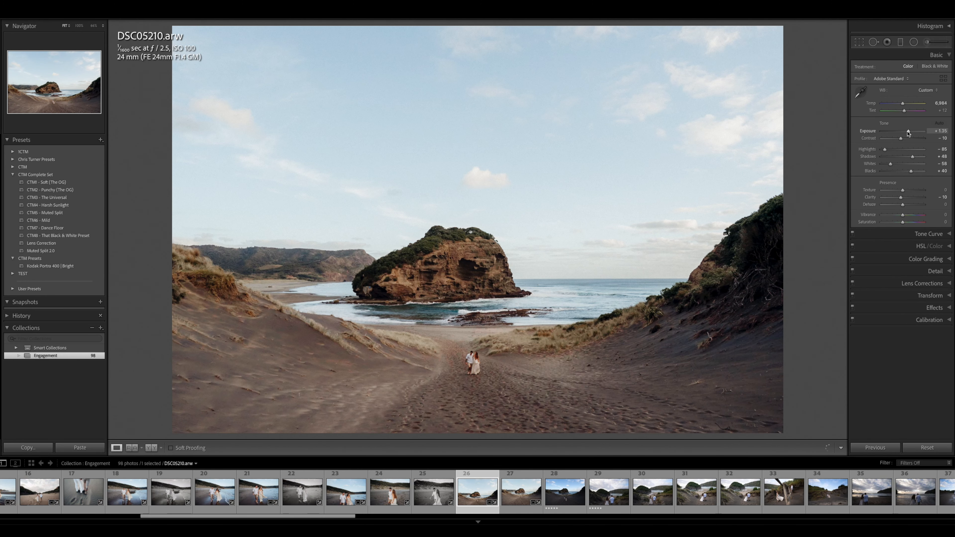
Set DSC05214's exposure to +1.00 and make a virtual copy converted with CTM8 - That Black & White Preset.
{"action": "key", "text": "Right"}
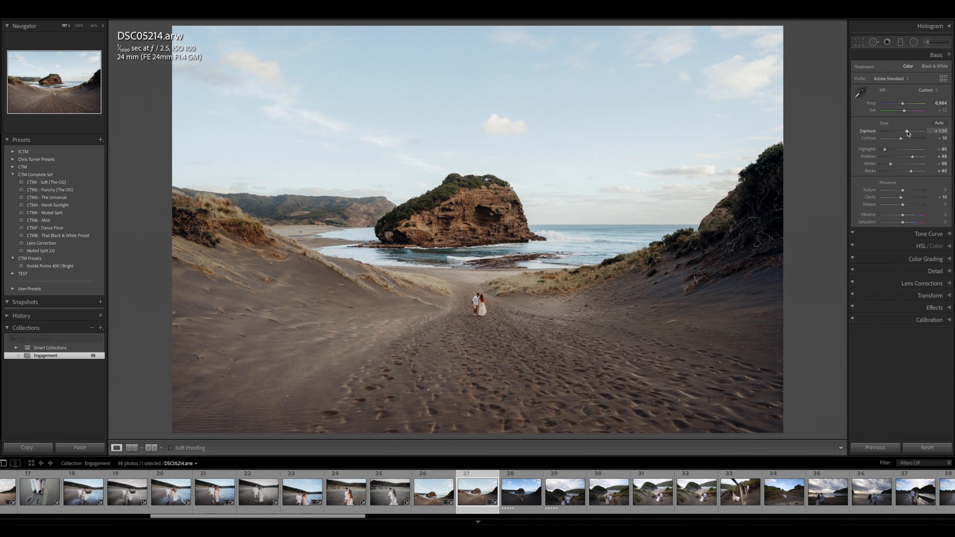
{"action": "key", "text": "ctrl+apostrophe"}
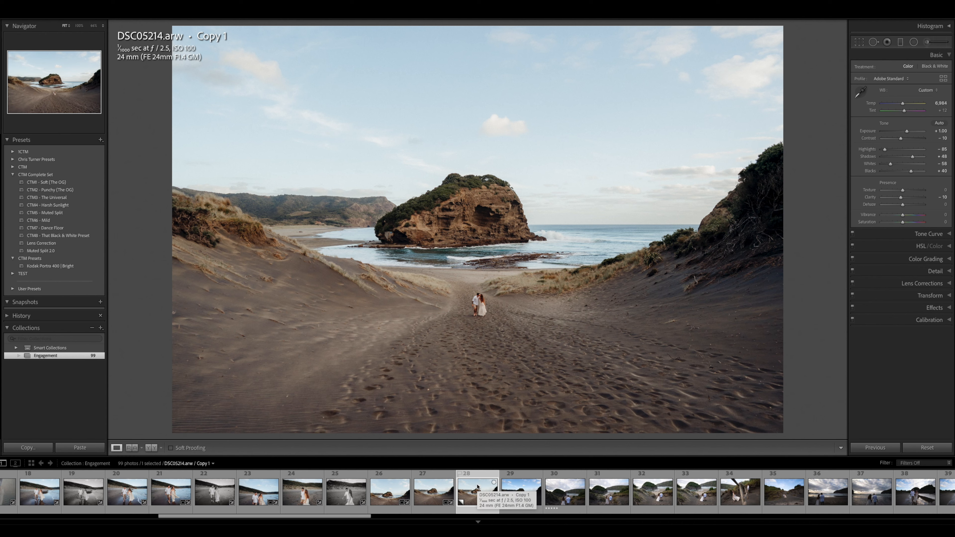
{"action": "left_click", "coordinate": [75, 236]}
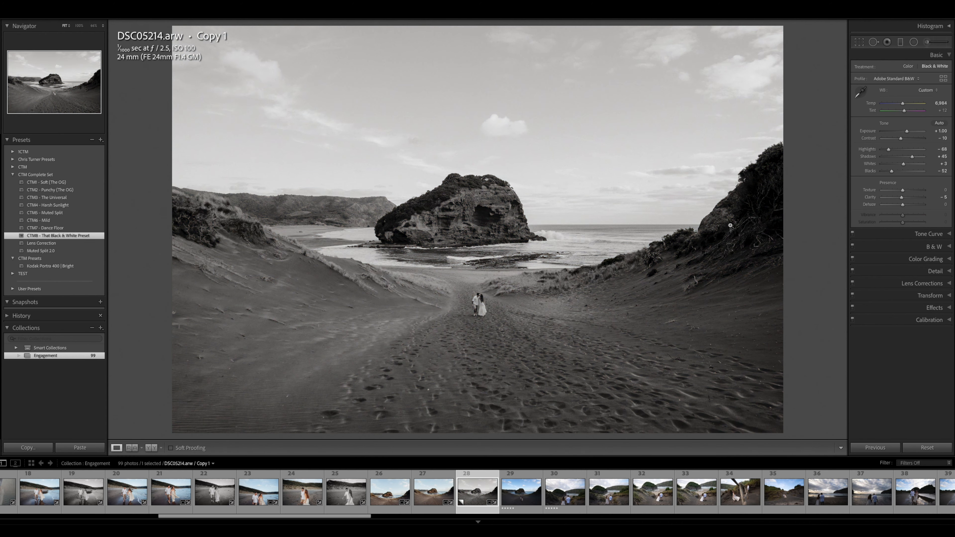
Paste the copied settings onto DSC05228, set exposure to +1.05, straighten it by about -0.07 degrees, and compare before and after.
{"action": "key", "text": "Right"}
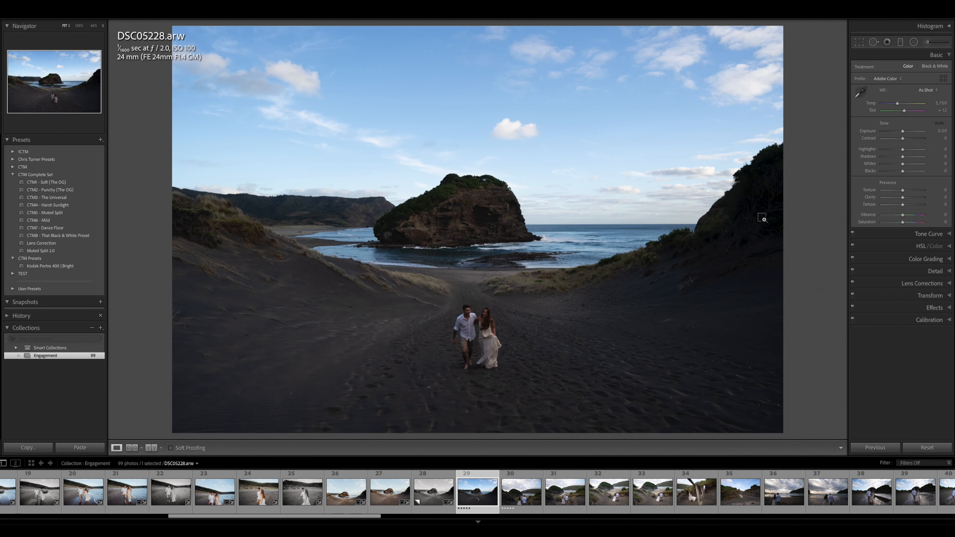
{"action": "key", "text": "super+shift+v"}
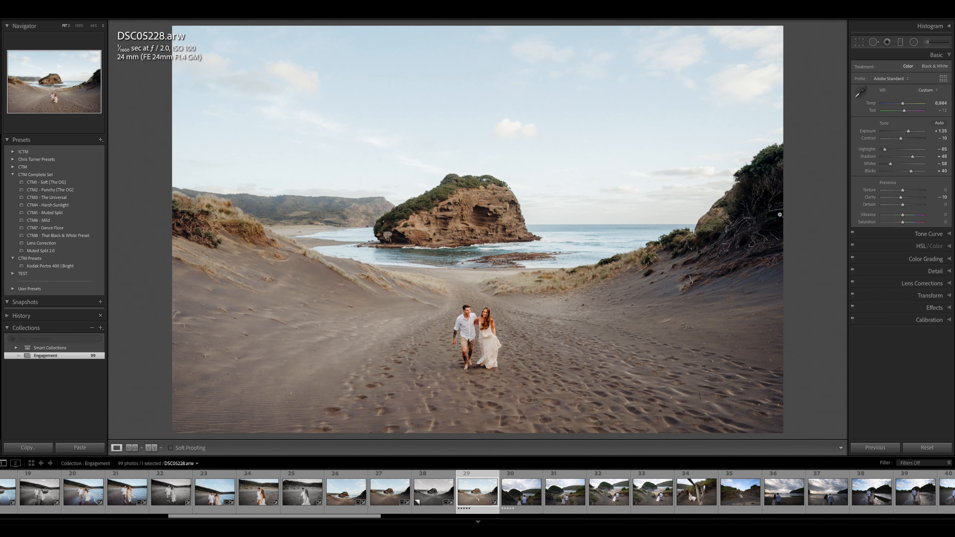
{"action": "left_click_drag", "start_coordinate": [909, 131], "coordinate": [907, 133]}
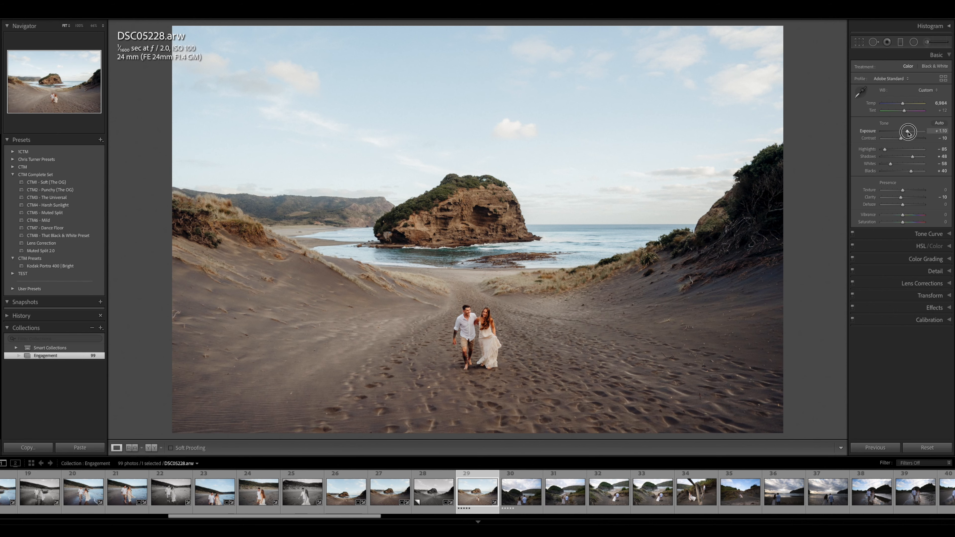
{"action": "key", "text": "r"}
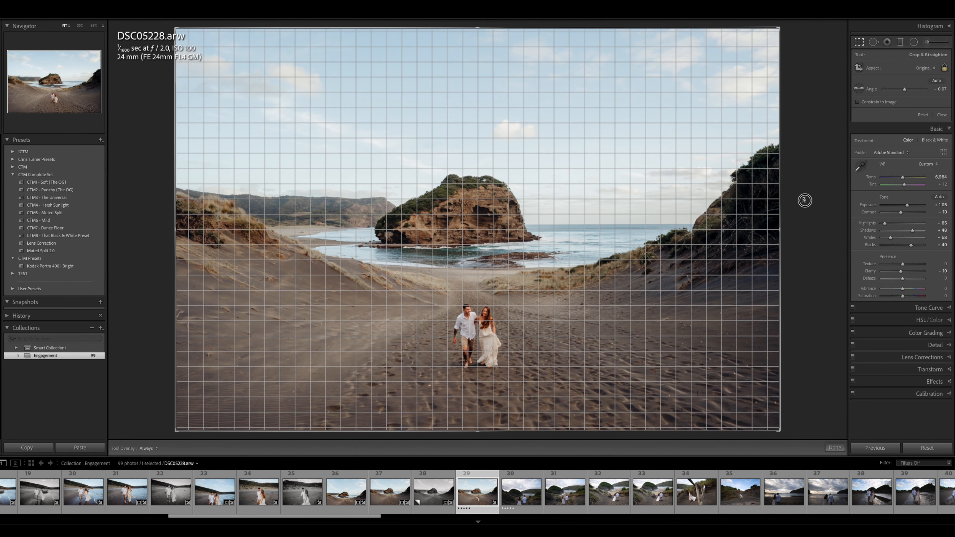
{"action": "key", "text": "r"}
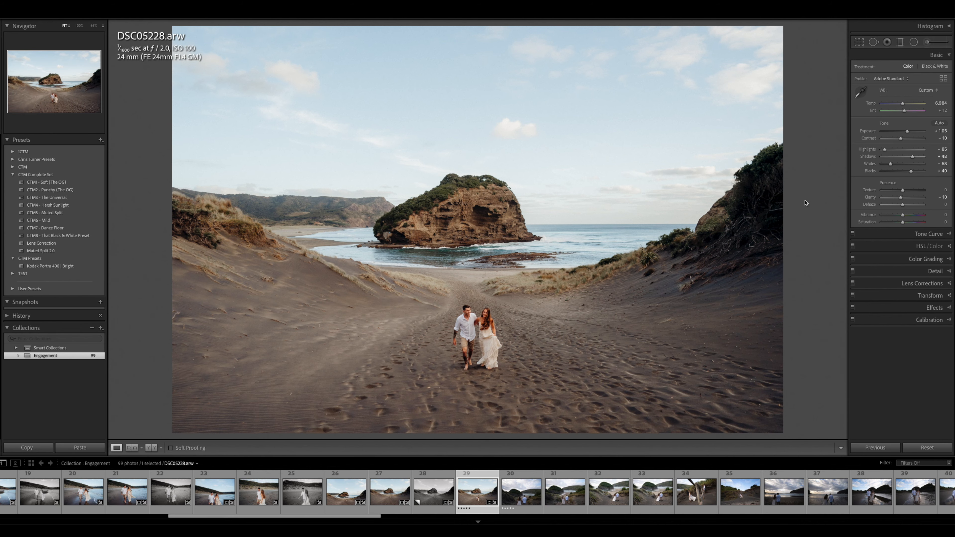
{"action": "key", "text": "backslash"}
{"action": "key", "text": "backslash"}
Paste the copied settings onto DSC05235 and lower its exposure to +0.45.
{"action": "left_click", "coordinate": [521, 491]}
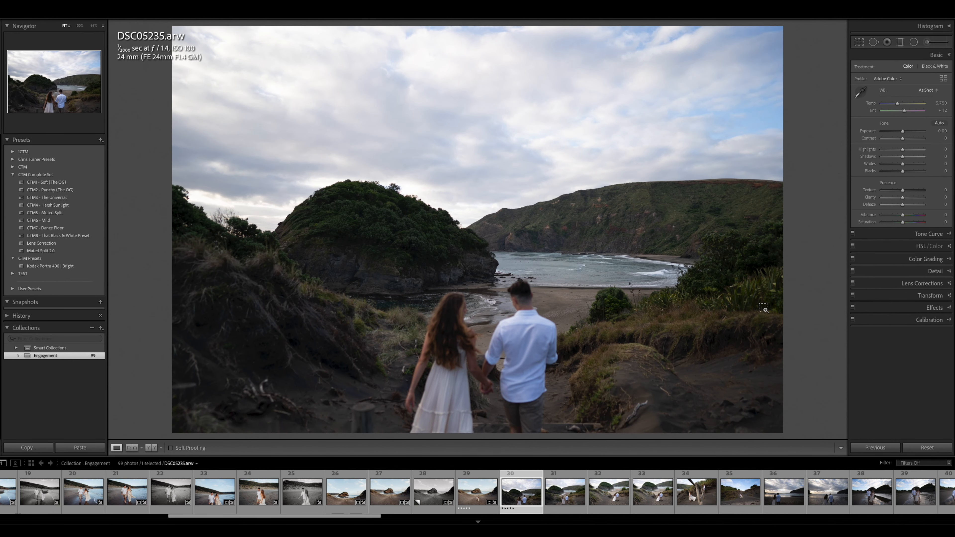
{"action": "key", "text": "ctrl+v"}
{"action": "key", "text": "r"}
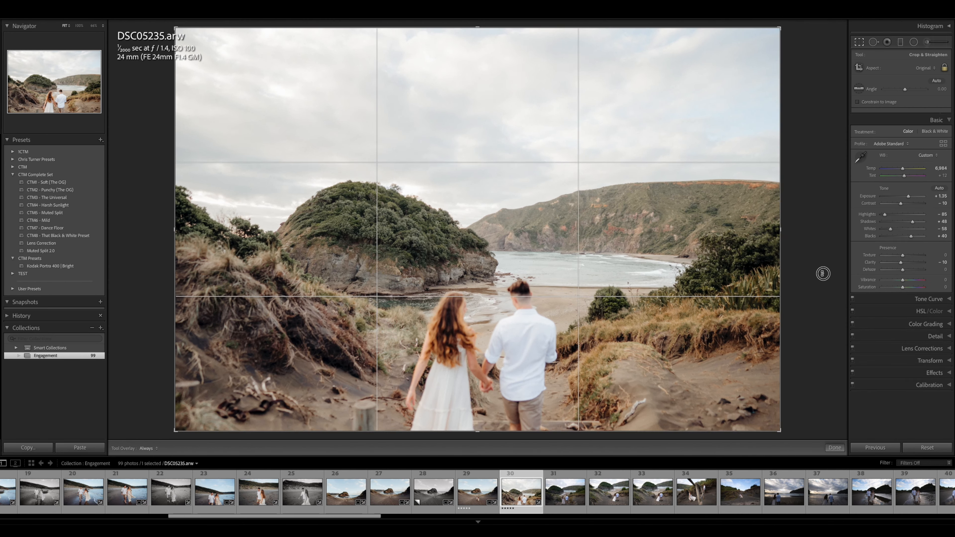
{"action": "key", "text": "r"}
{"action": "key", "text": "minus"}
{"action": "key", "text": "minus"}
{"action": "key", "text": "minus"}
{"action": "key", "text": "minus"}
{"action": "key", "text": "minus"}
{"action": "key", "text": "minus"}
{"action": "key", "text": "minus"}
{"action": "key", "text": "minus"}
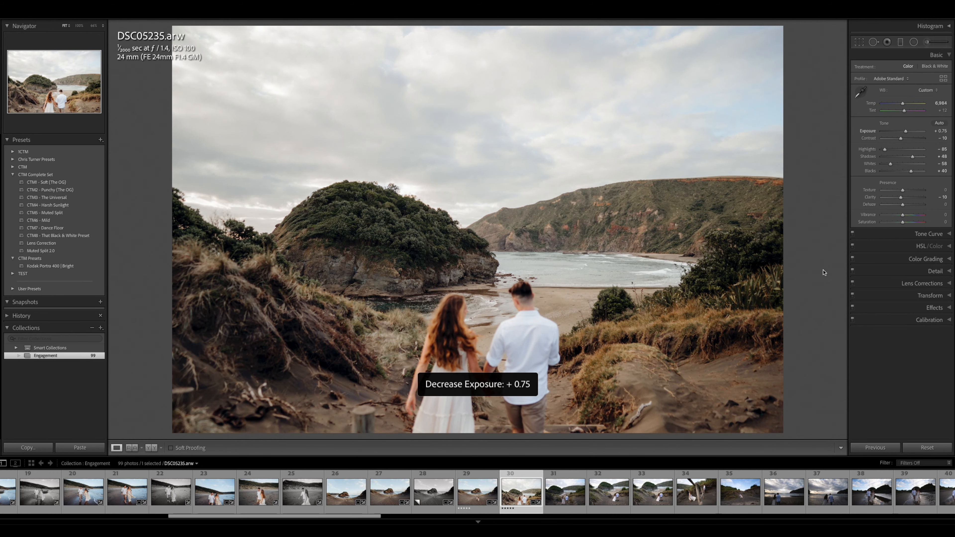
{"action": "key", "text": "minus"}
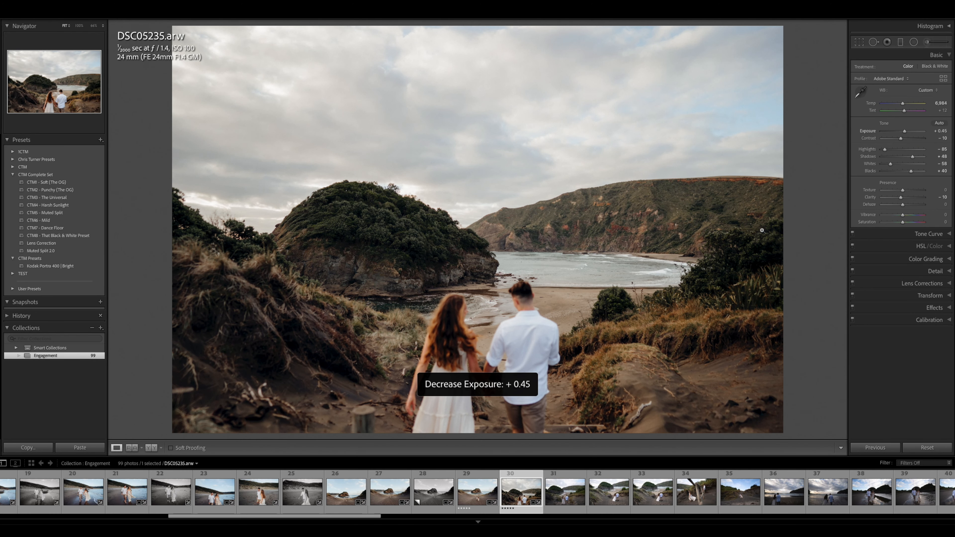
Cool DSC05235's temperature to 6,468, straighten the photo slightly, and copy its develop settings.
{"action": "left_click", "coordinate": [902, 105]}
{"action": "left_click_drag", "start_coordinate": [902, 105], "coordinate": [904, 111]}
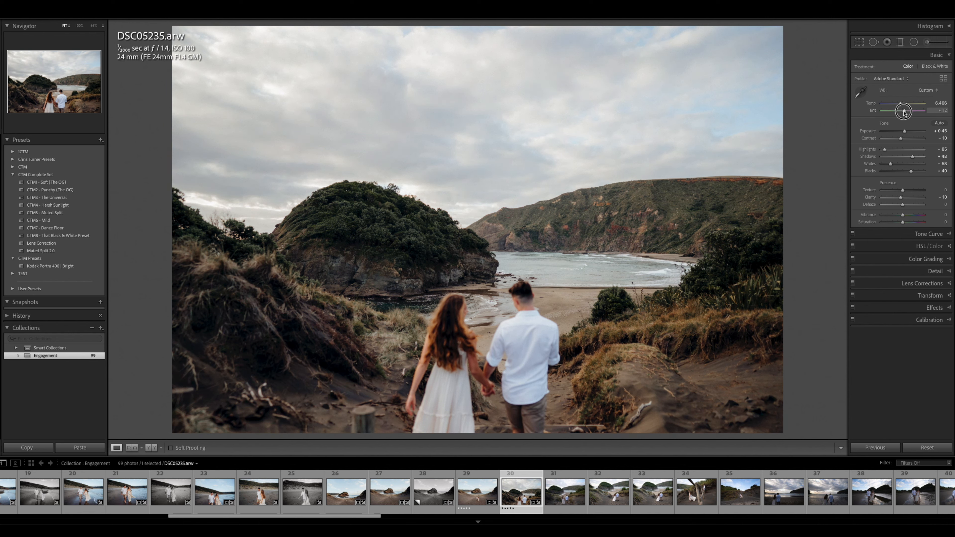
{"action": "key", "text": "r"}
{"action": "left_click_drag", "start_coordinate": [819, 227], "coordinate": [818, 225]}
{"action": "key", "text": "Return"}
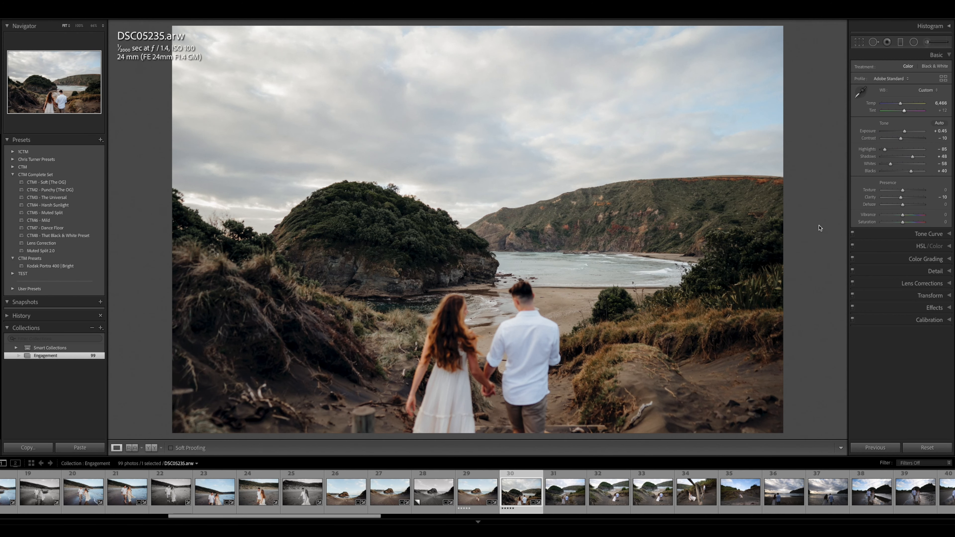
{"action": "key", "text": "super+shift+c"}
{"action": "key", "text": "Return"}
Paste DSC05235's settings onto DSC05241, straighten it slightly and set exposure to +0.35, then return to DSC05235 for comparison.
{"action": "key", "text": "Right"}
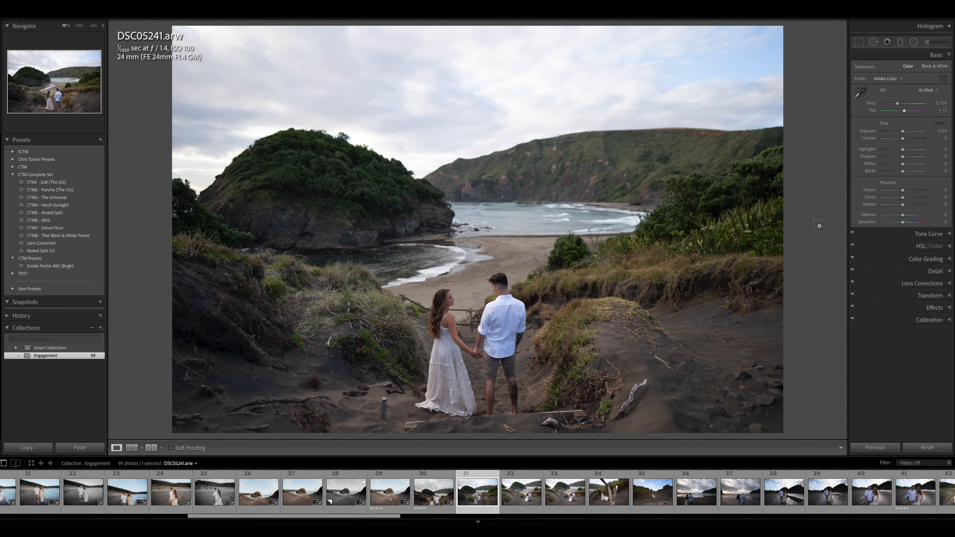
{"action": "key", "text": "super+shift+v"}
{"action": "key", "text": "r"}
{"action": "left_click_drag", "start_coordinate": [814, 245], "coordinate": [814, 243]}
{"action": "key", "text": "Return"}
{"action": "key", "text": "minus"}
{"action": "key", "text": "minus"}
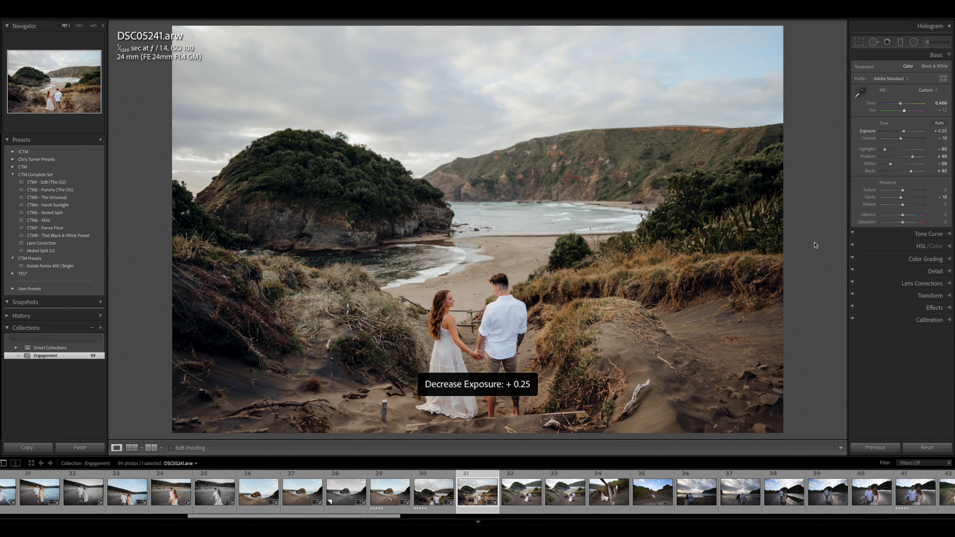
{"action": "key", "text": "equal"}
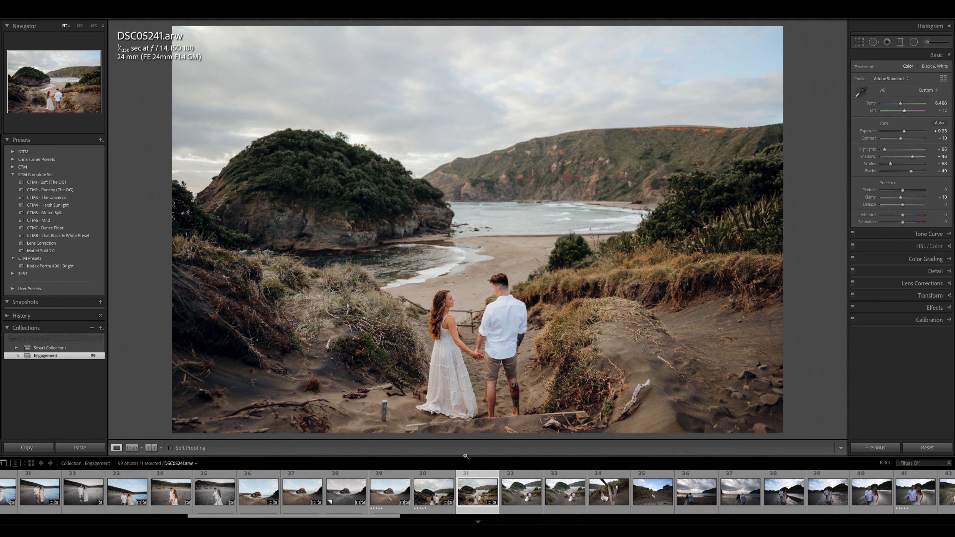
{"action": "key", "text": "Left"}
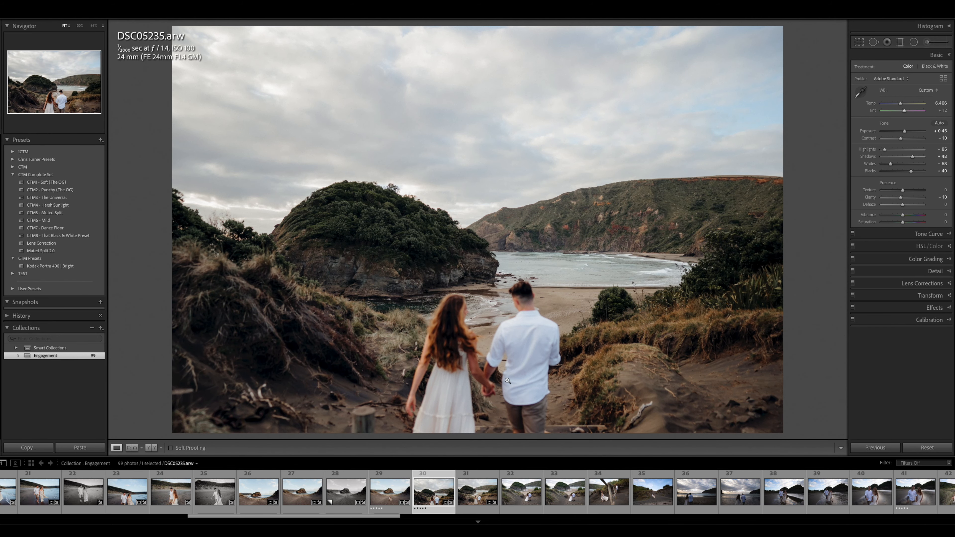
Compare DSC05235 with DSC05241, and inspect the couple and shoreline in DSC05235 at close range.
{"action": "left_click", "coordinate": [485, 473]}
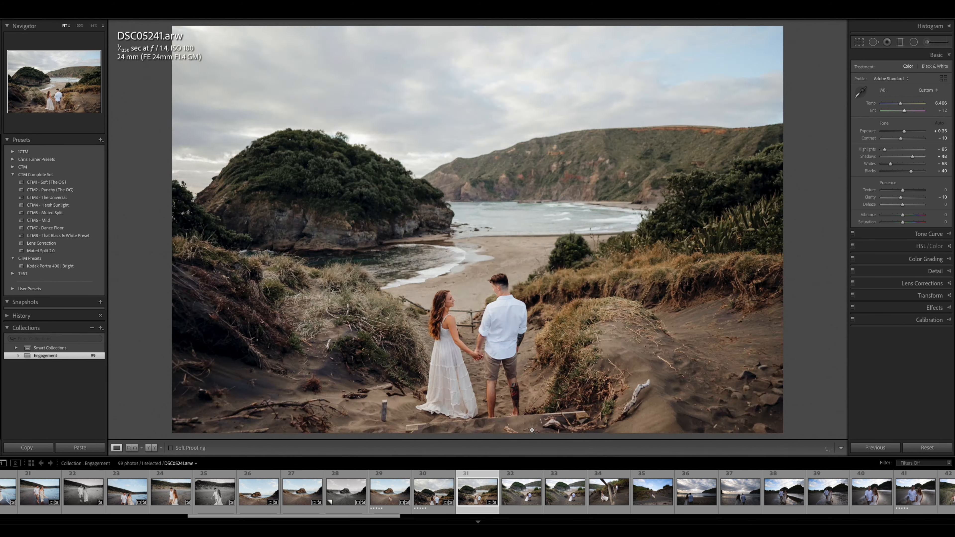
{"action": "left_click", "coordinate": [447, 495]}
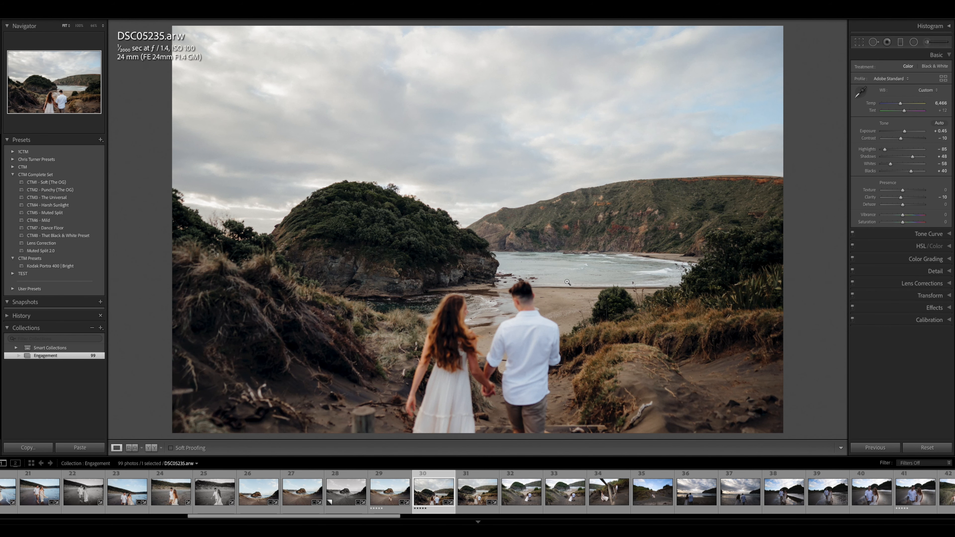
{"action": "left_click", "coordinate": [582, 276]}
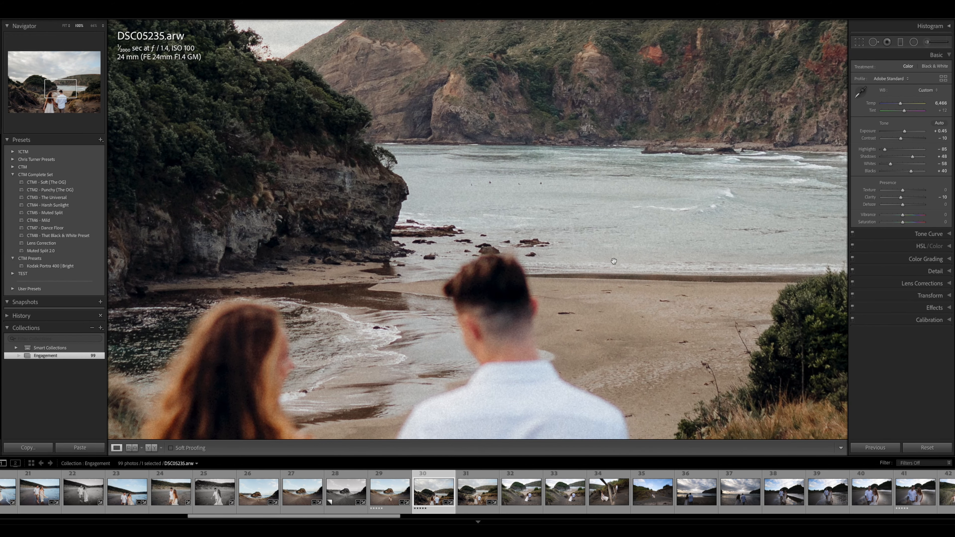
{"action": "left_click", "coordinate": [578, 202]}
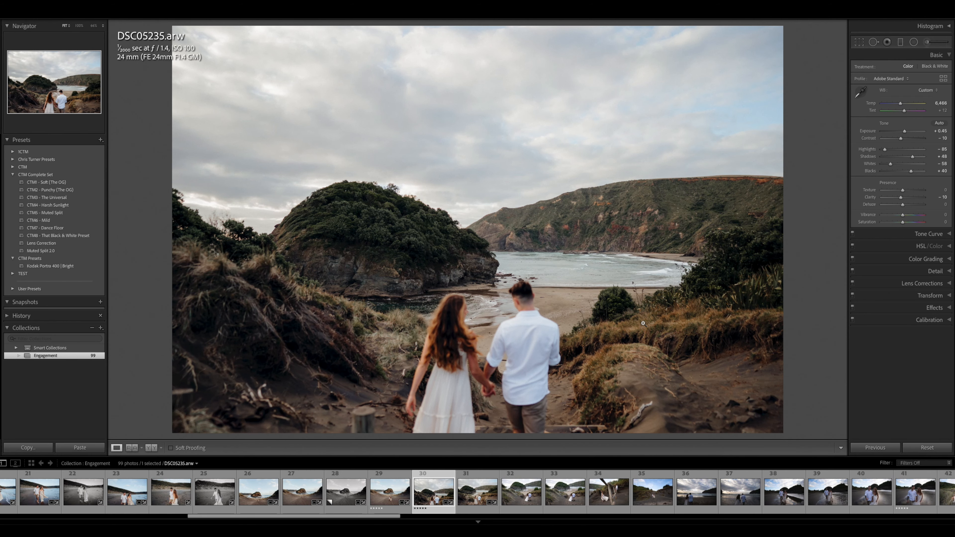
{"action": "key", "text": "Right"}
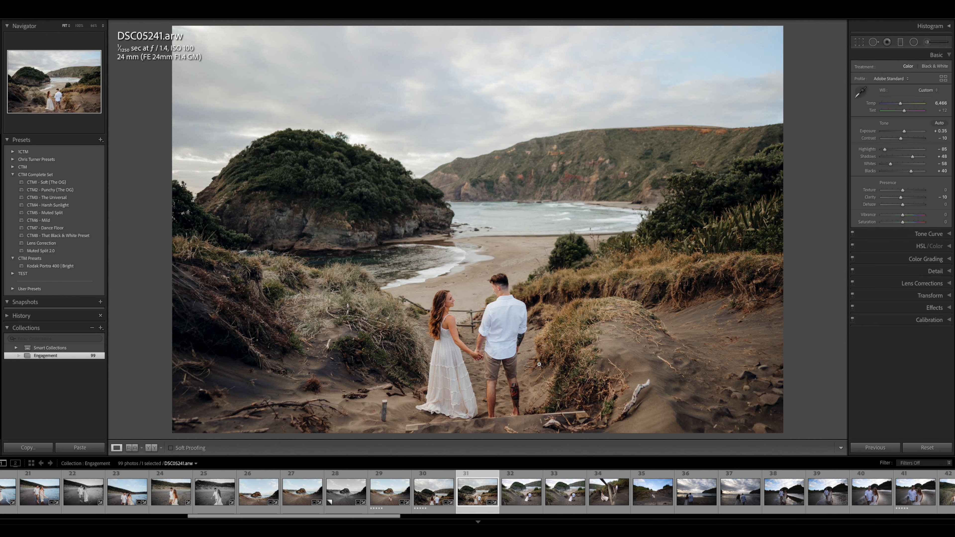
Copy DSC05241's develop settings and paste them onto DSC05244-2.
{"action": "key", "text": "Right"}
{"action": "key", "text": "Left"}
{"action": "key", "text": "ctrl+shift+c"}
{"action": "key", "text": "Return"}
{"action": "key", "text": "Right"}
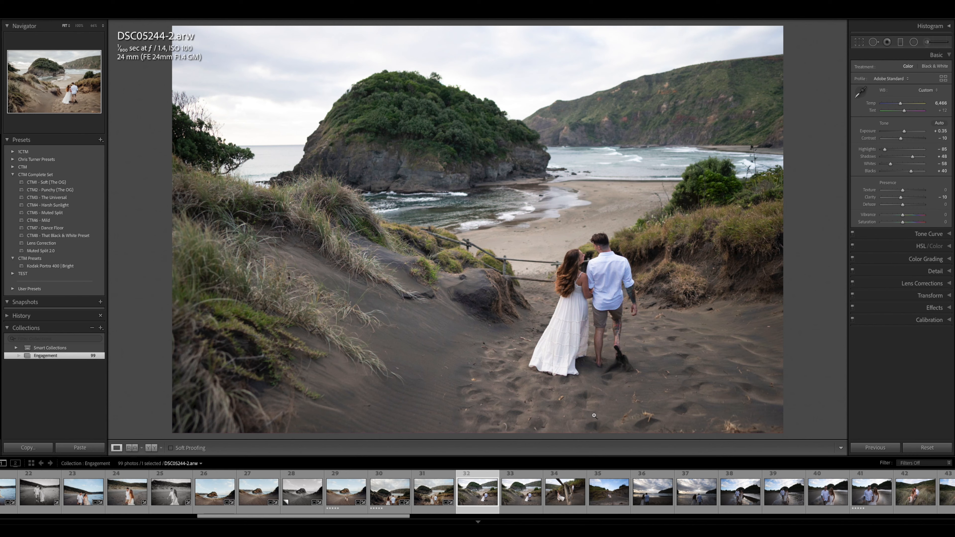
{"action": "key", "text": "ctrl+shift+v"}
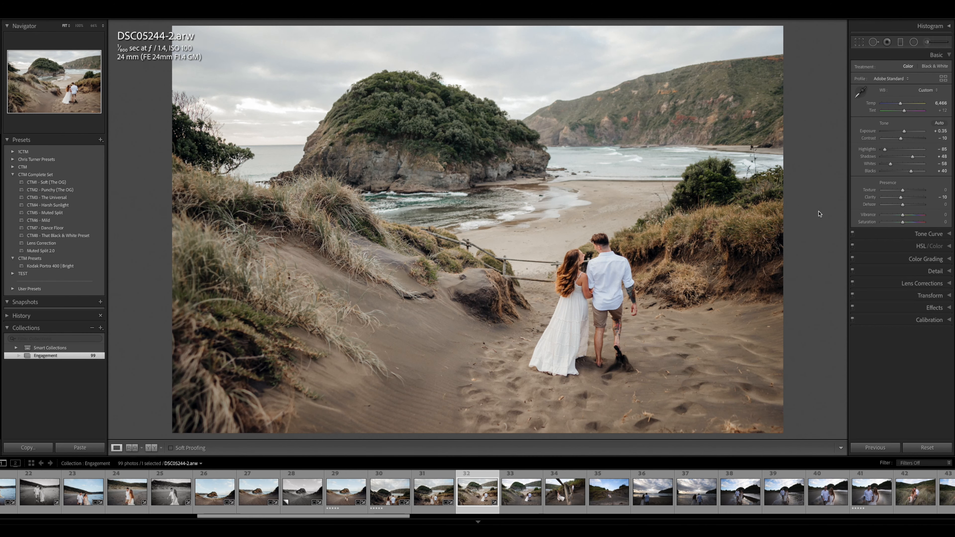
Straighten DSC05244-2 slightly, set exposure to +0.15, temperature to 6,237 and tint to +16, and copy its develop settings.
{"action": "key", "text": "r"}
{"action": "key", "text": "r"}
{"action": "key", "text": "minus"}
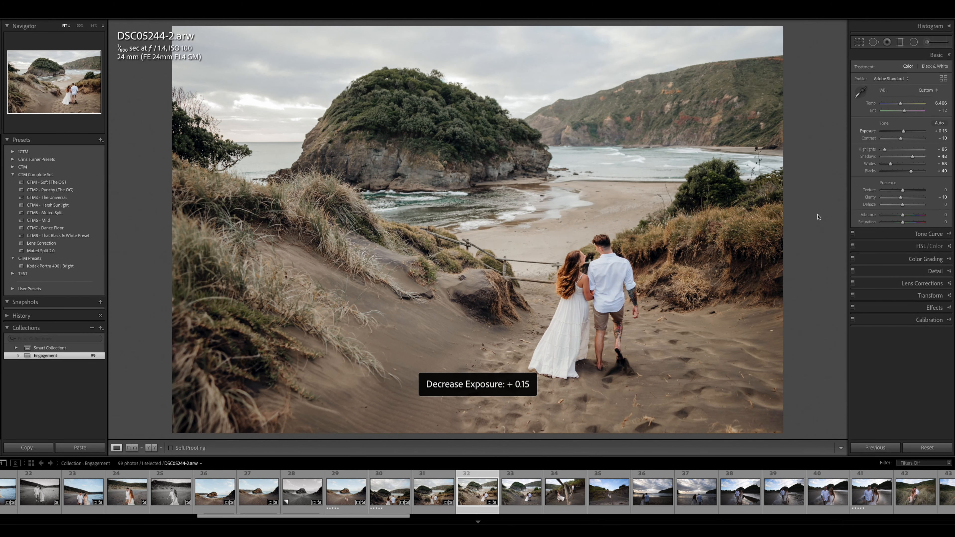
{"action": "left_click_drag", "start_coordinate": [899, 104], "coordinate": [899, 104]}
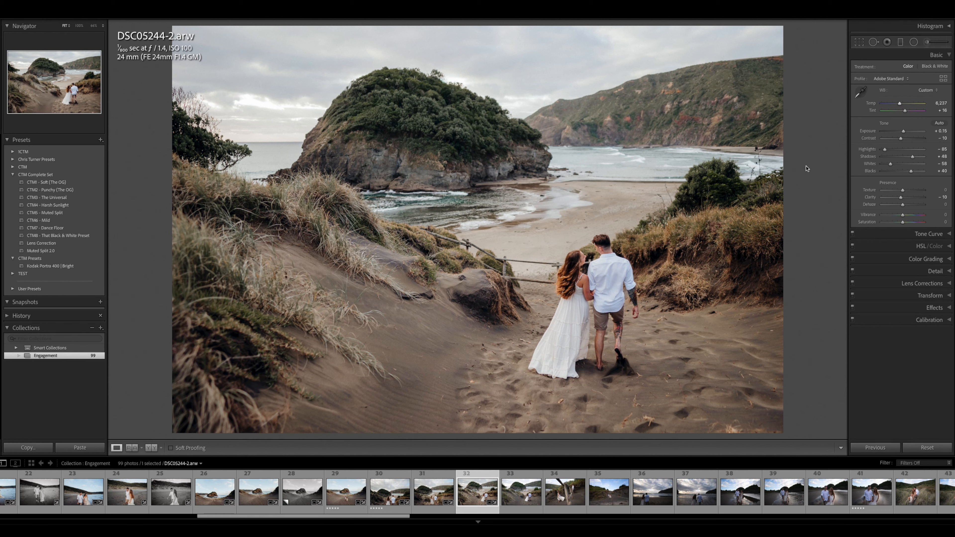
Lower DSC05244-2's exposure to +0.05.
{"action": "key", "text": "minus"}
{"action": "key", "text": "minus"}
{"action": "key", "text": "equal"}
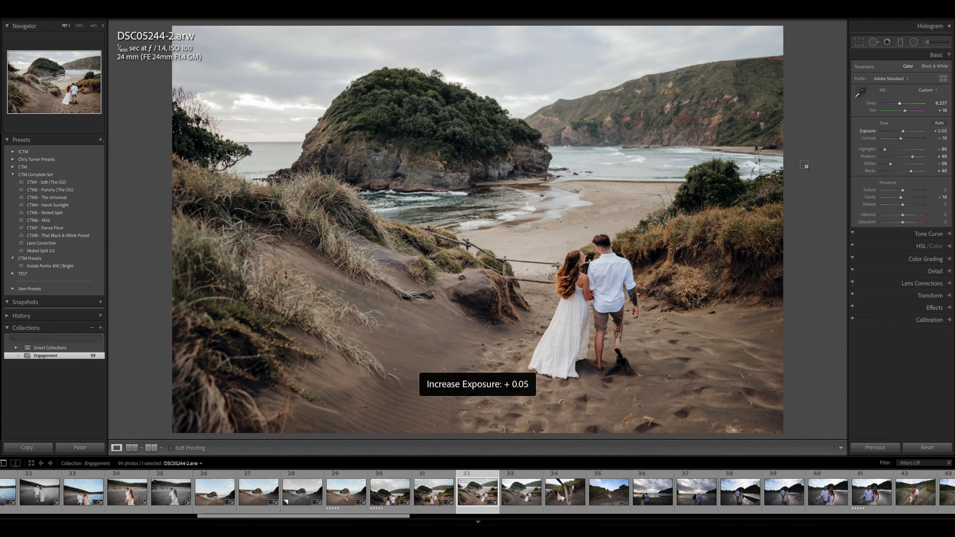
Paste the copied settings onto DSC05244, apply the CTM8 - That Black & White Preset, and compare it with DSC05244-2.
{"action": "key", "text": "Right"}
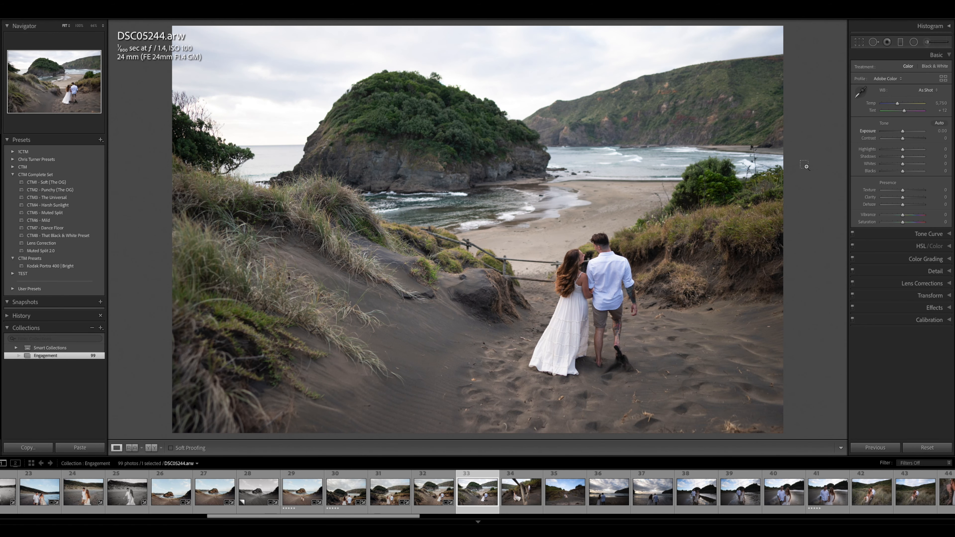
{"action": "key", "text": "ctrl+shift+v"}
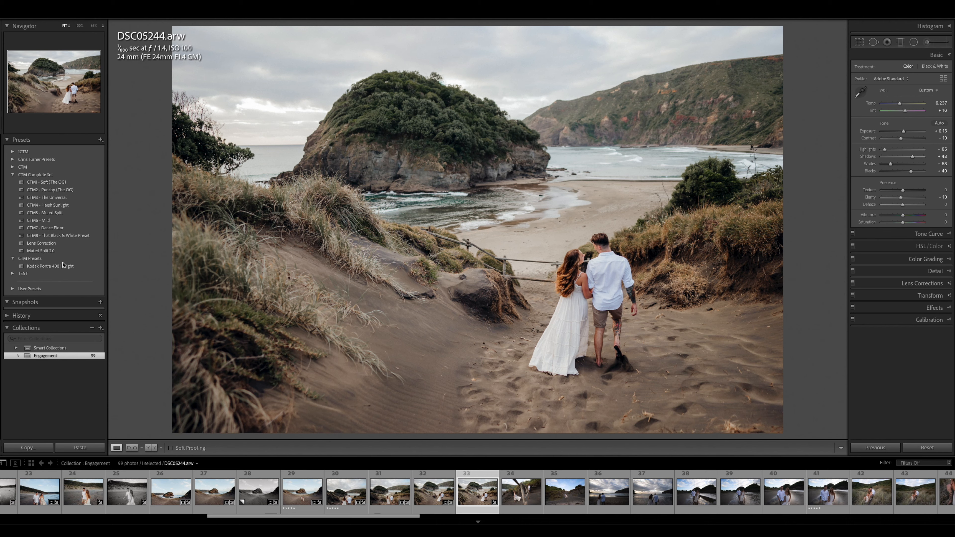
{"action": "left_click", "coordinate": [57, 236]}
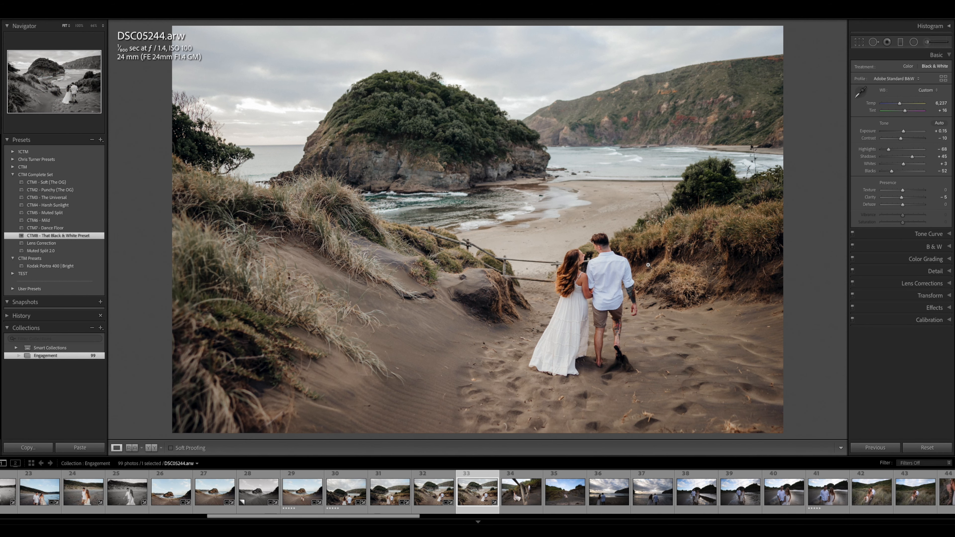
{"action": "key", "text": "Left"}
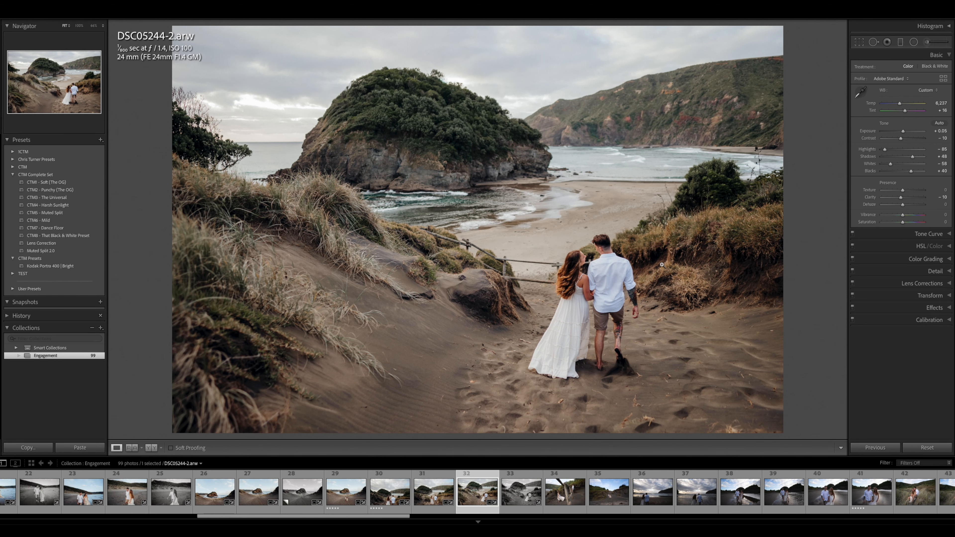
{"action": "key", "text": "Right"}
Paste the copied settings onto DSC05251, set its exposure to +0.40 and straighten the photo slightly.
{"action": "key", "text": "Right"}
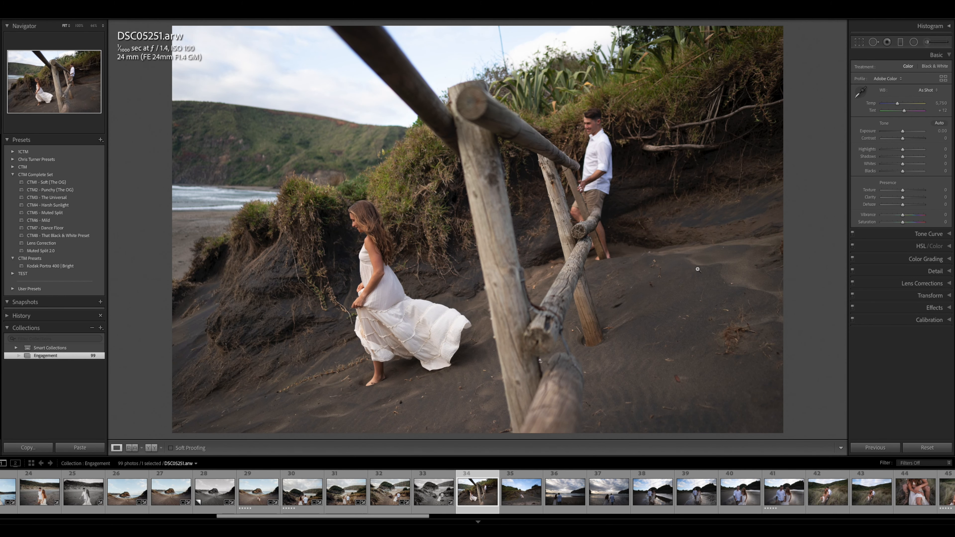
{"action": "key", "text": "super+shift+v"}
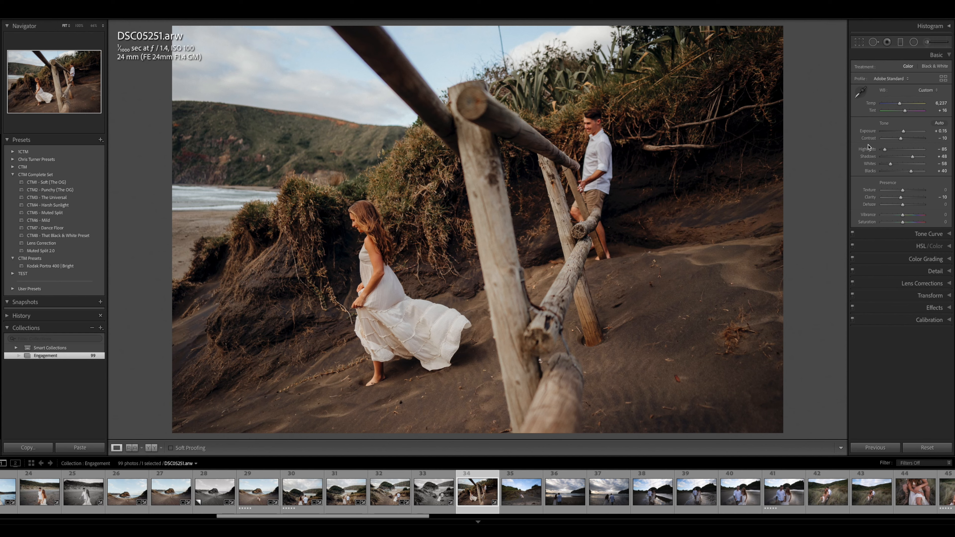
{"action": "left_click_drag", "start_coordinate": [903, 131], "coordinate": [906, 134]}
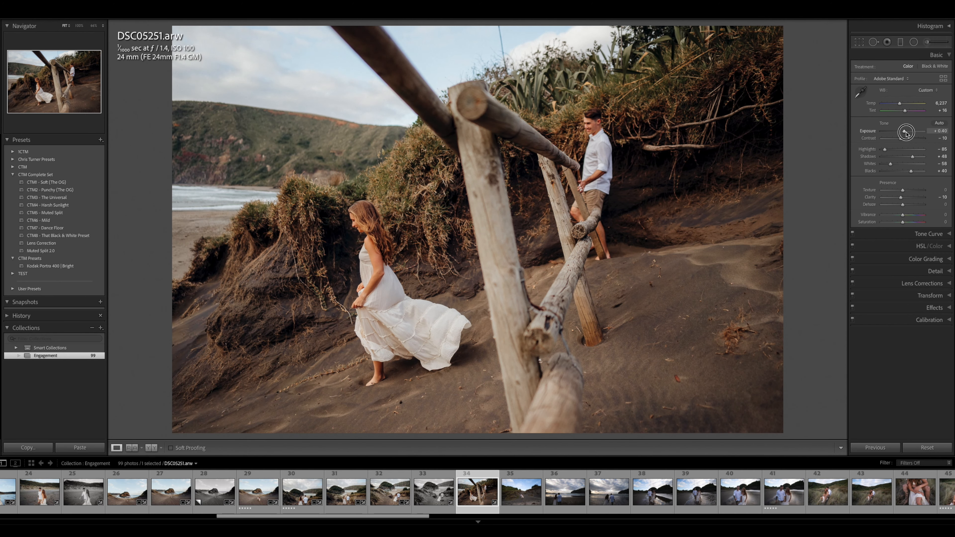
{"action": "key", "text": "r"}
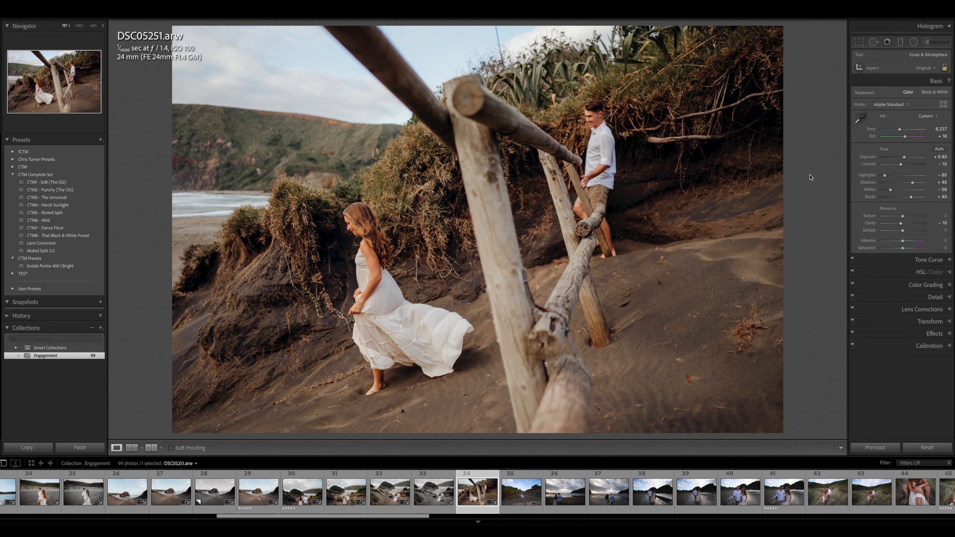
{"action": "key", "text": "r"}
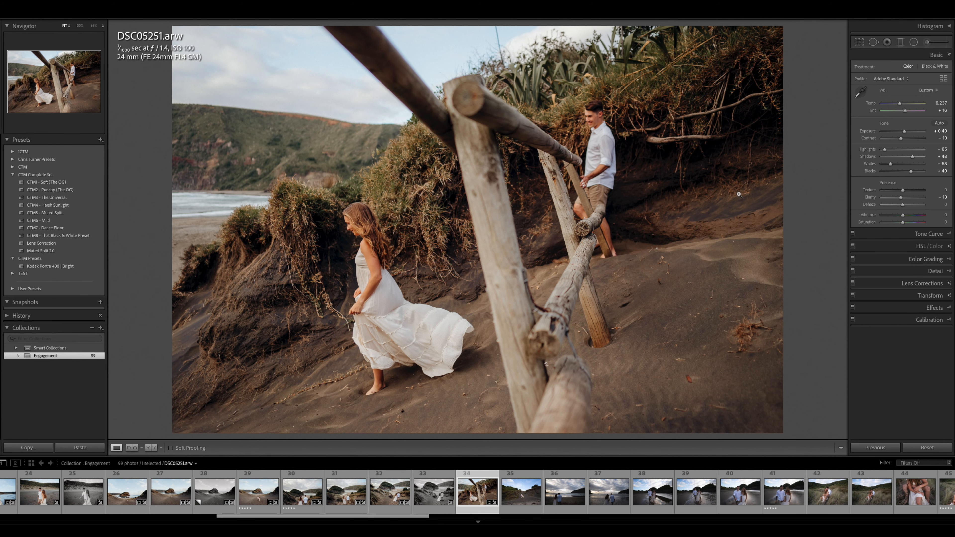
Paste the copied settings onto DSC05258 and raise its exposure to +0.65.
{"action": "key", "text": "Right"}
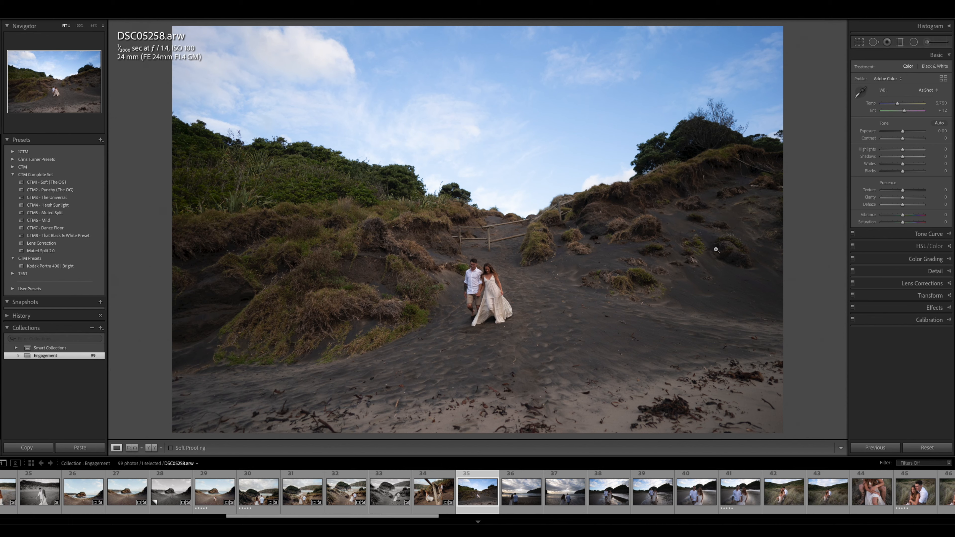
{"action": "key", "text": "ctrl+shift+v"}
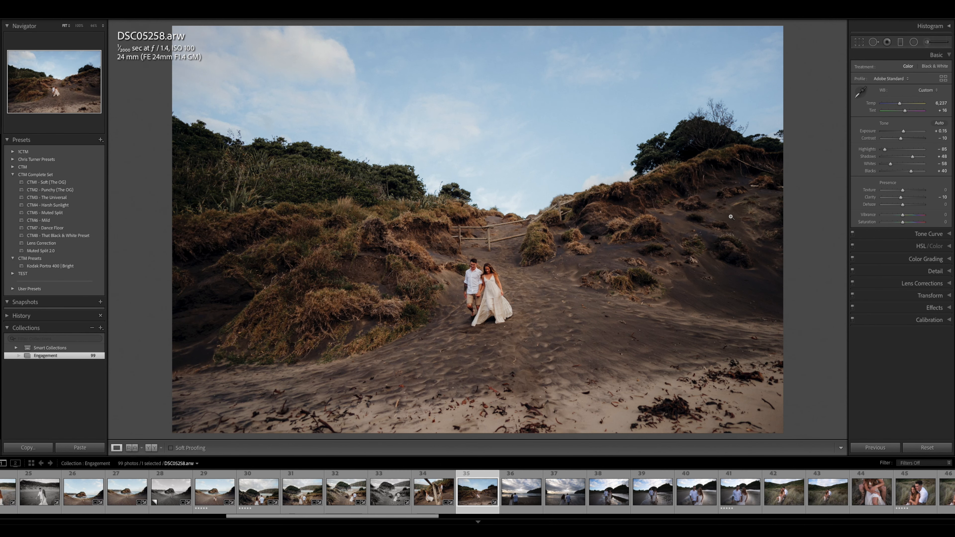
{"action": "key", "text": "equal"}
{"action": "key", "text": "equal"}
{"action": "key", "text": "equal"}
{"action": "key", "text": "equal"}
{"action": "key", "text": "equal"}
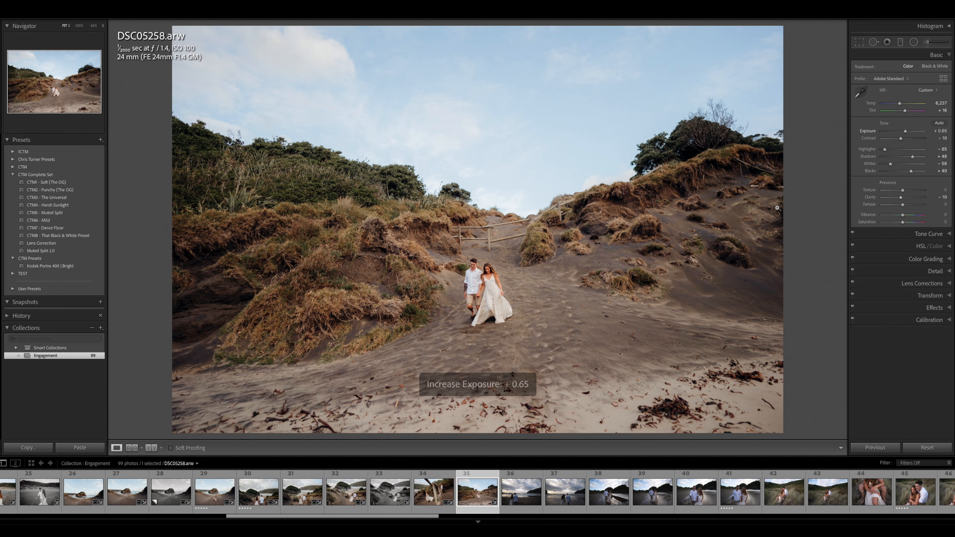
Paste the copied settings onto DSC05264 and straighten its horizon by about -1.96 degrees.
{"action": "key", "text": "Right"}
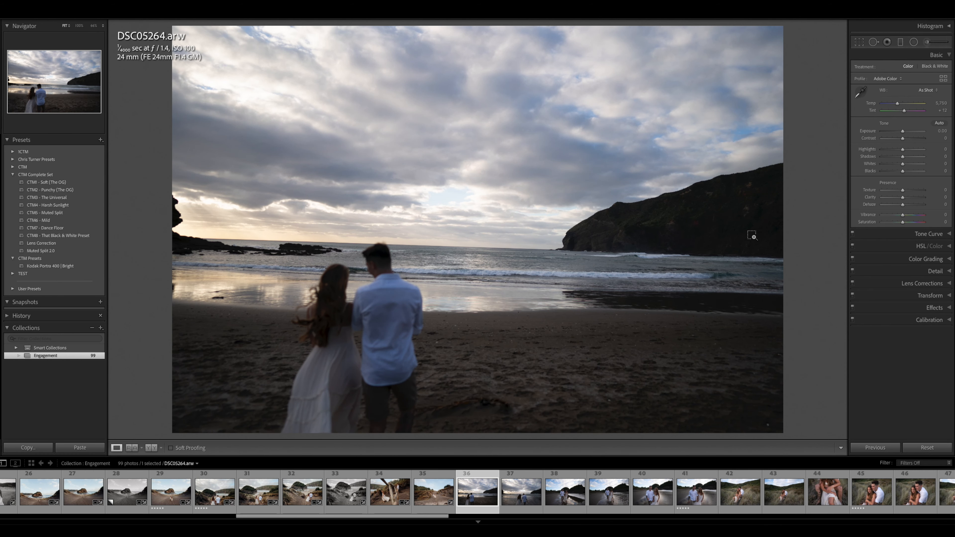
{"action": "key", "text": "ctrl+shift+v"}
{"action": "key", "text": "r"}
{"action": "left_click_drag", "start_coordinate": [792, 235], "coordinate": [799, 233]}
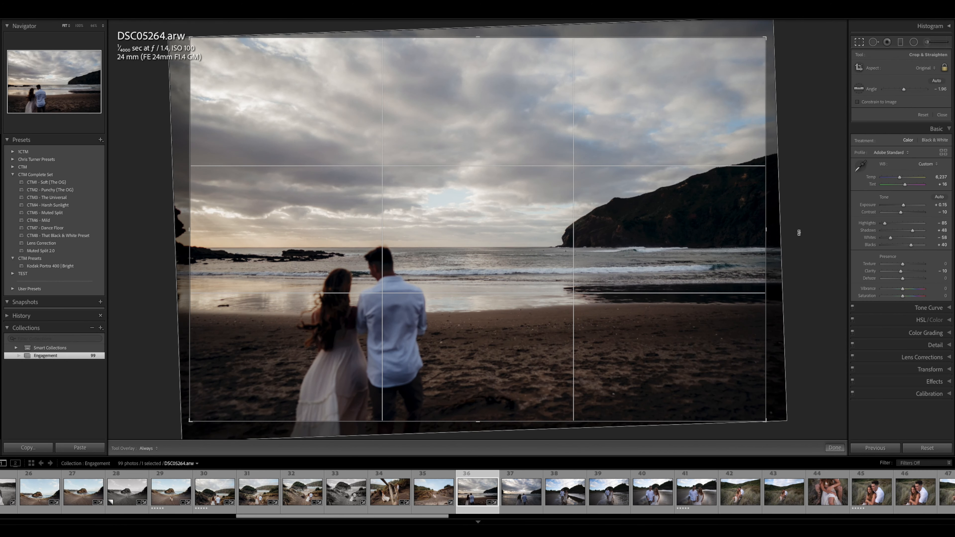
{"action": "key", "text": "Return"}
Raise DSC05264's exposure to +0.95.
{"action": "key", "text": "equal"}
{"action": "key", "text": "equal"}
{"action": "key", "text": "equal"}
{"action": "key", "text": "equal"}
{"action": "key", "text": "equal"}
{"action": "key", "text": "equal"}
{"action": "key", "text": "equal"}
{"action": "key", "text": "equal"}
{"action": "key", "text": "equal"}
{"action": "key", "text": "minus"}
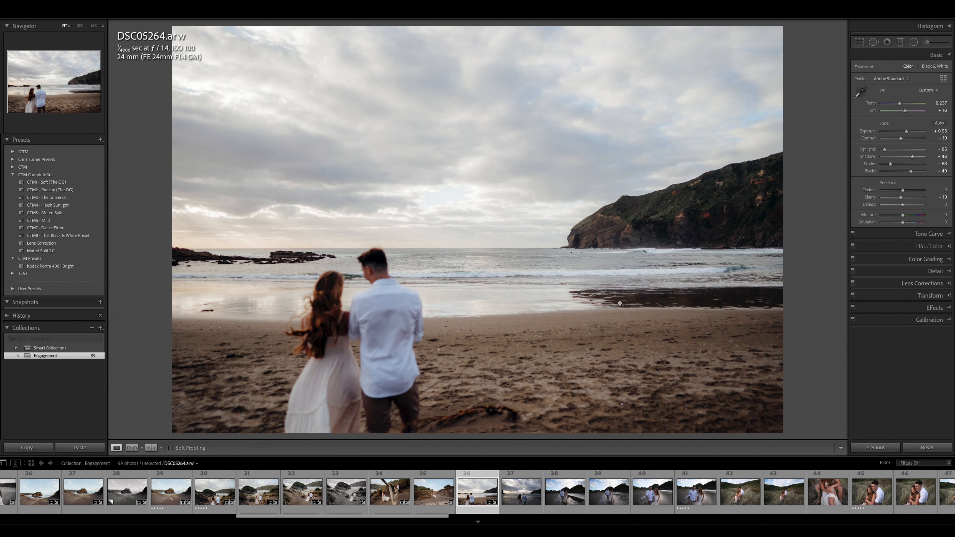
Paste the copied settings onto DSC05272 and straighten its horizon by about -0.54 degrees.
{"action": "key", "text": "Right"}
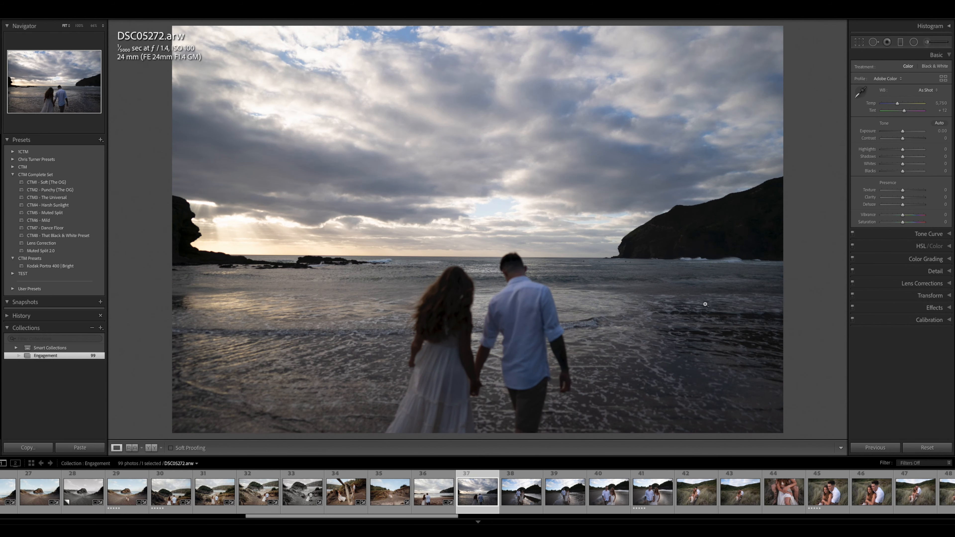
{"action": "key", "text": "super+shift+v"}
{"action": "key", "text": "r"}
{"action": "left_click_drag", "start_coordinate": [796, 290], "coordinate": [798, 286]}
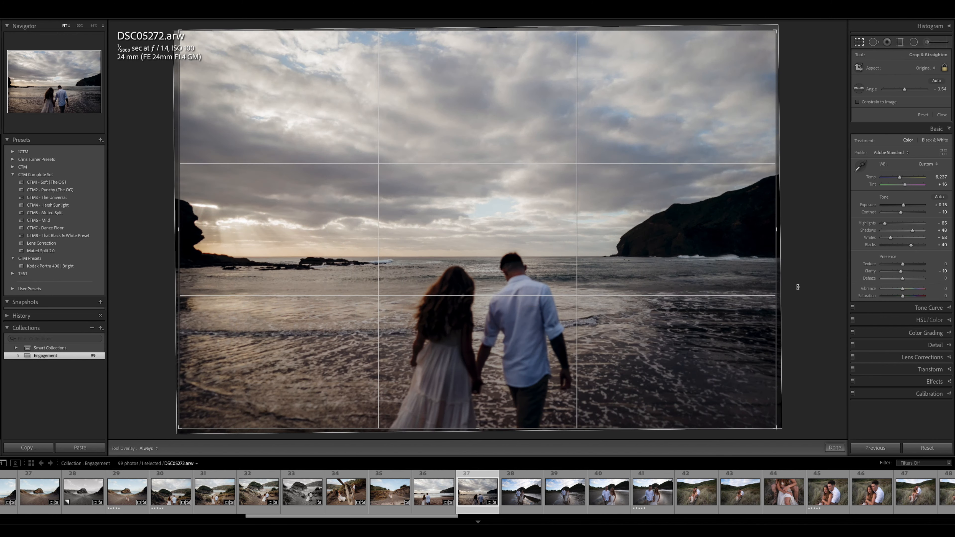
{"action": "key", "text": "Return"}
Raise DSC05272's exposure to +1.05 and fine-tune its straightening.
{"action": "key", "text": "="}
{"action": "key", "text": "="}
{"action": "key", "text": "="}
{"action": "key", "text": "="}
{"action": "key", "text": "="}
{"action": "key", "text": "="}
{"action": "key", "text": "="}
{"action": "key", "text": "="}
{"action": "key", "text": "="}
{"action": "key", "text": "="}
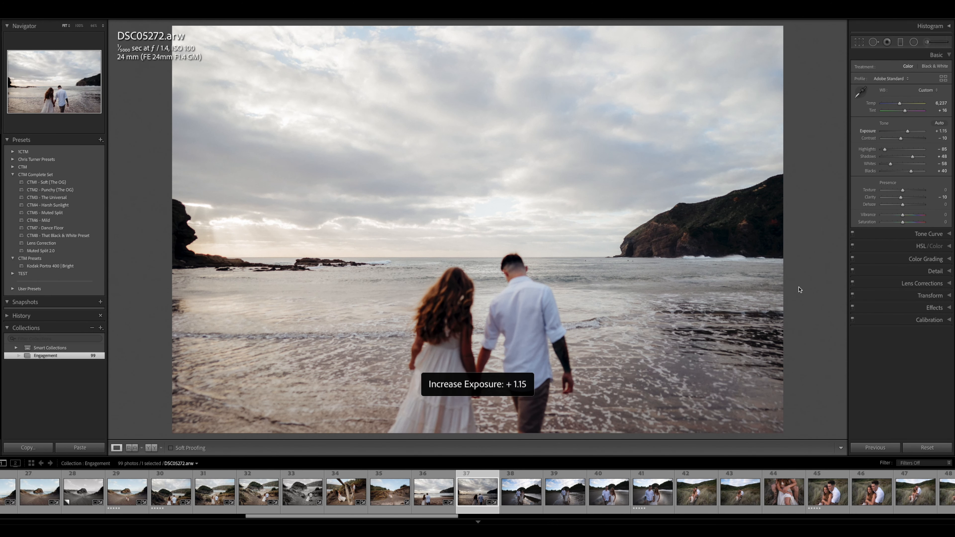
{"action": "key", "text": "minus"}
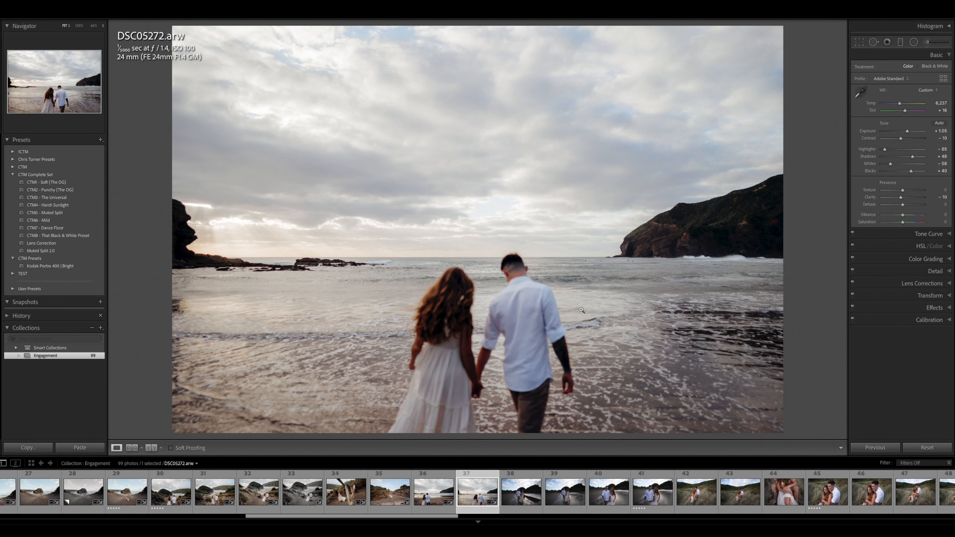
{"action": "key", "text": "r"}
{"action": "left_click_drag", "start_coordinate": [806, 266], "coordinate": [807, 267]}
{"action": "key", "text": "r"}
Paste the copied settings onto DSC05278 and set its exposure to +0.70.
{"action": "key", "text": "Right"}
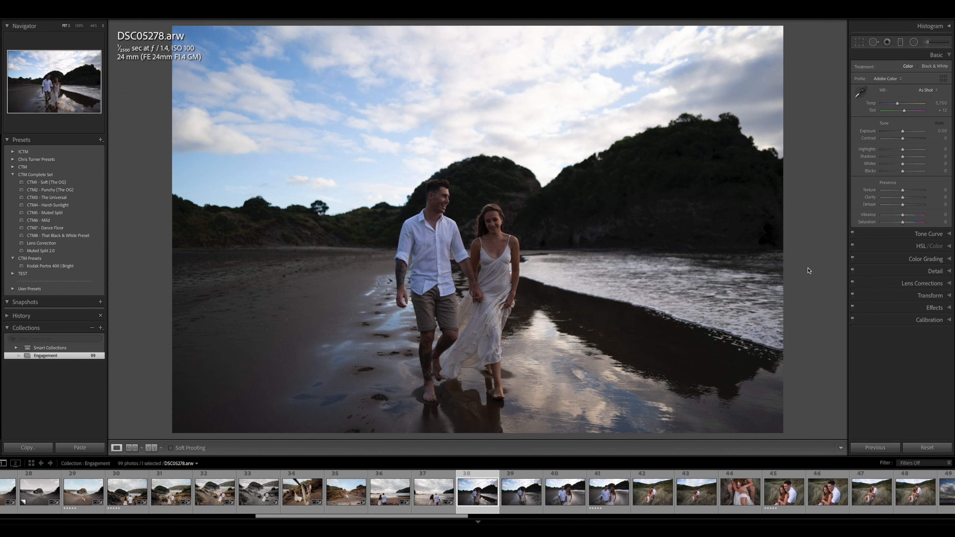
{"action": "key", "text": "ctrl+shift+v"}
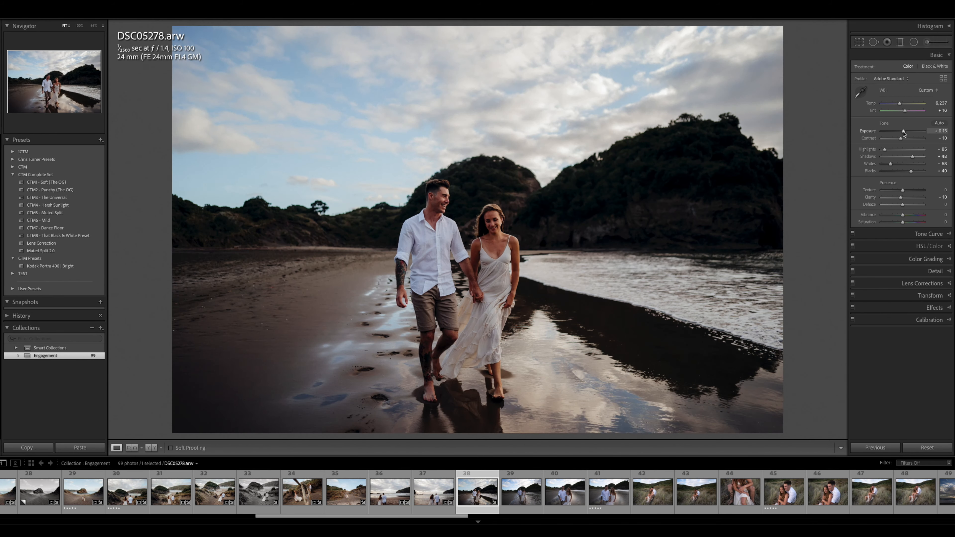
{"action": "left_click_drag", "start_coordinate": [903, 131], "coordinate": [905, 133]}
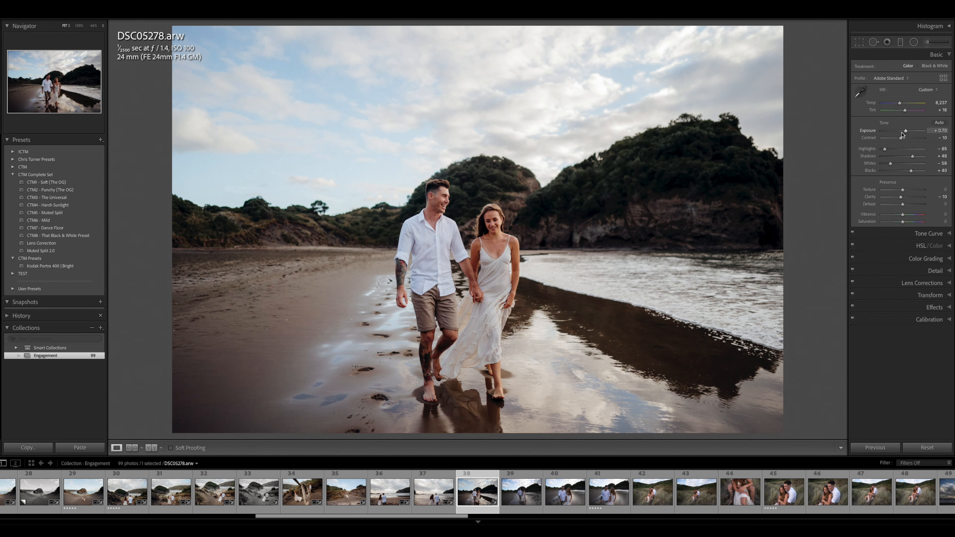
Apply the CTM3 - The Universal preset to DSC05278, then set highlights to -87 and exposure to +1.00.
{"action": "left_click", "coordinate": [46, 197]}
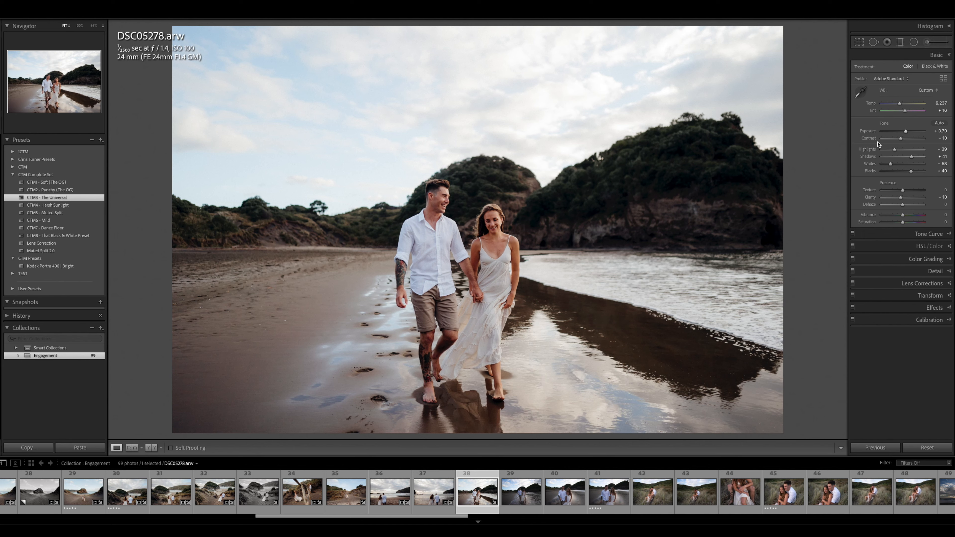
{"action": "left_click_drag", "start_coordinate": [894, 149], "coordinate": [887, 150]}
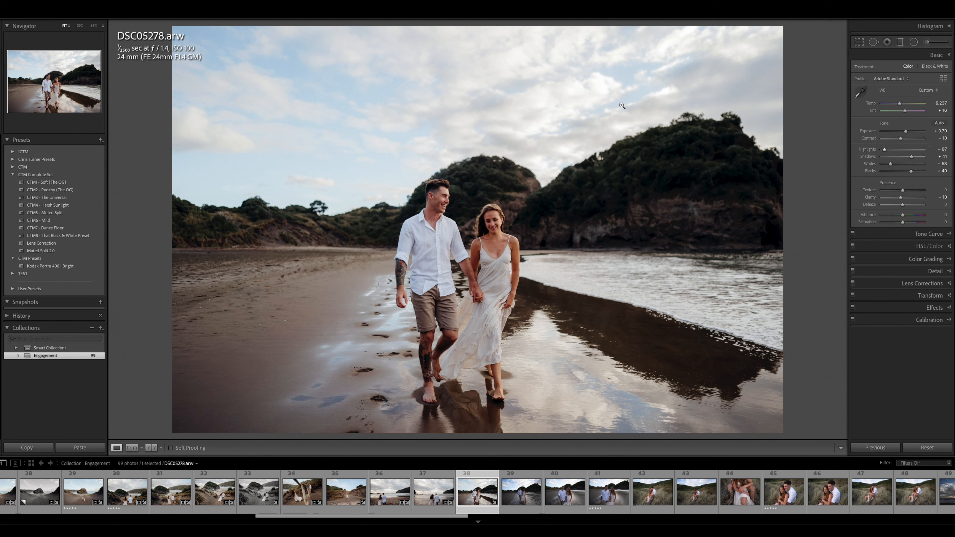
{"action": "key", "text": "equal"}
{"action": "key", "text": "equal"}
{"action": "key", "text": "equal"}
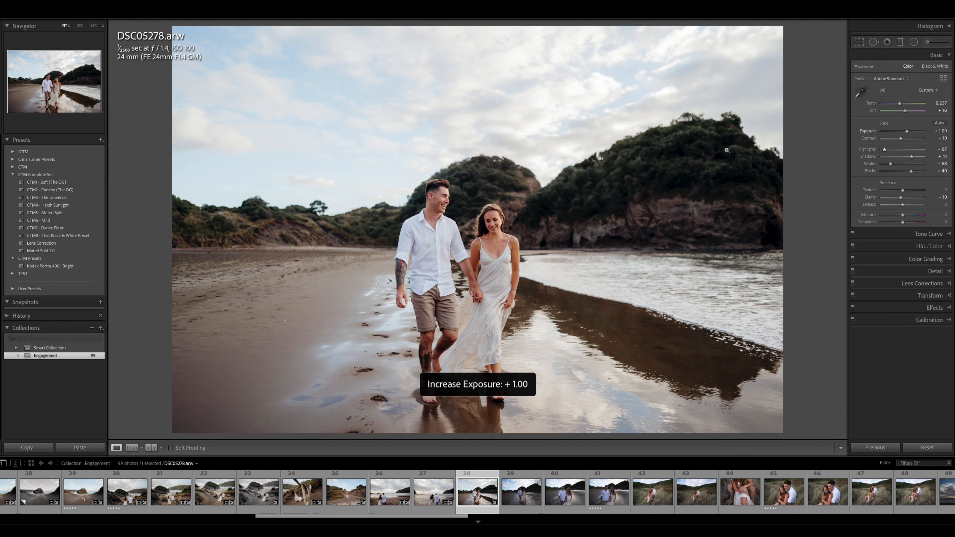
Set DSC05278's highlights to -90, temperature to 6,398 and exposure to +0.90, and copy its settings.
{"action": "left_click_drag", "start_coordinate": [885, 150], "coordinate": [884, 150]}
{"action": "left_click_drag", "start_coordinate": [899, 104], "coordinate": [900, 107]}
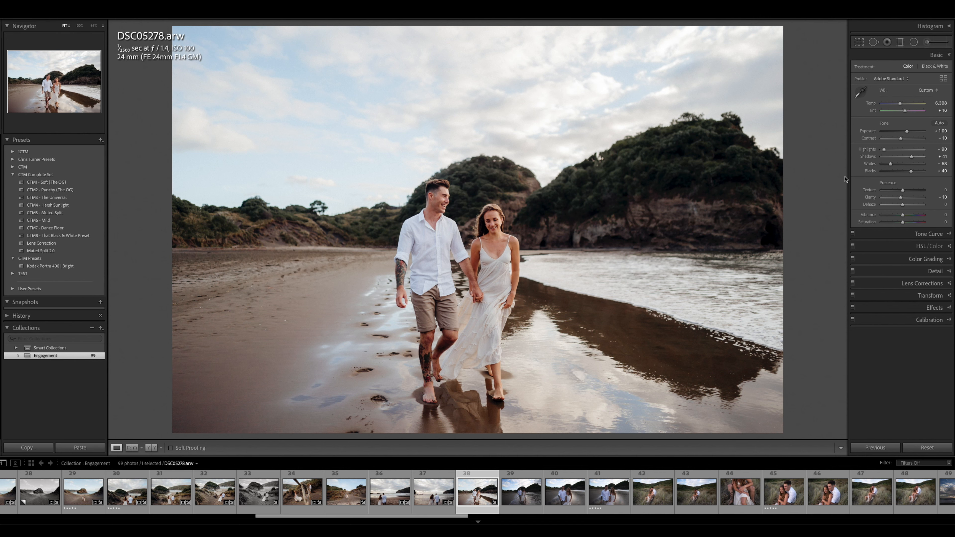
{"action": "key", "text": "minus"}
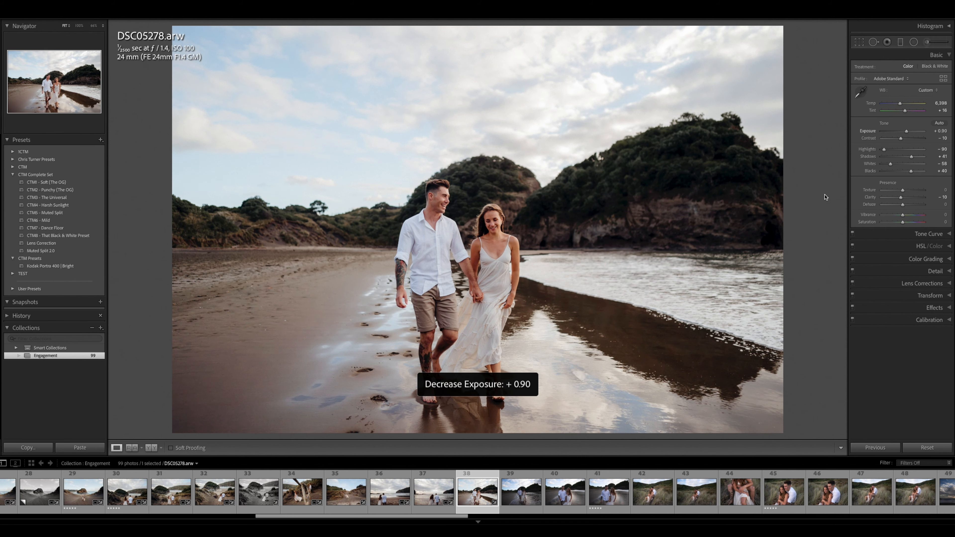
{"action": "key", "text": "ctrl+shift+c"}
{"action": "key", "text": "Return"}
Paste the copied settings onto DSC05284 and straighten its horizon by 1.05 degrees.
{"action": "key", "text": "Right"}
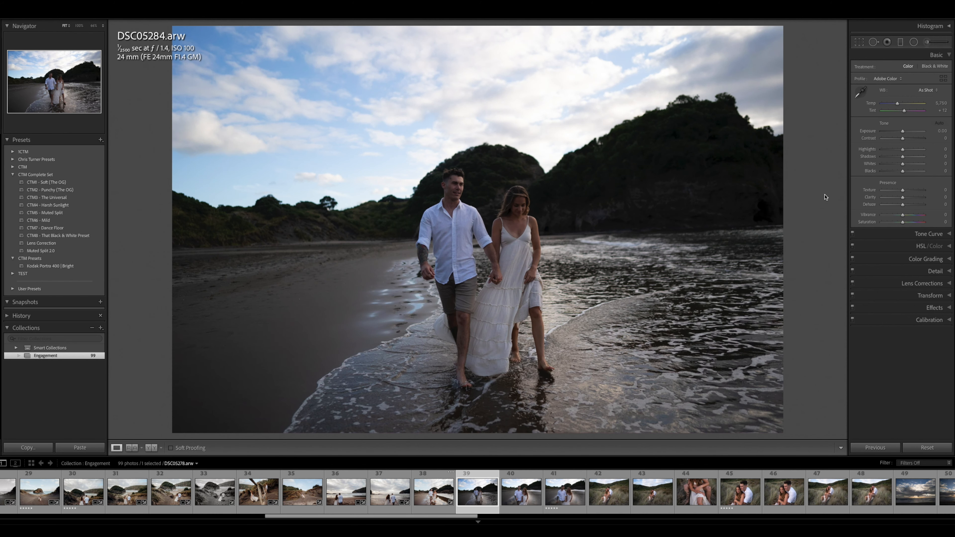
{"action": "key", "text": "ctrl+shift+v"}
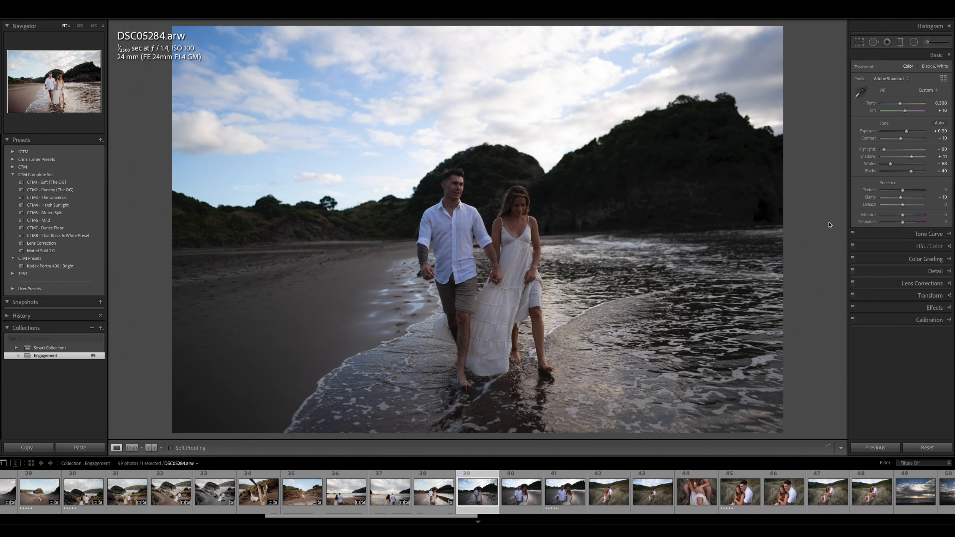
{"action": "key", "text": "r"}
{"action": "key", "text": "r"}
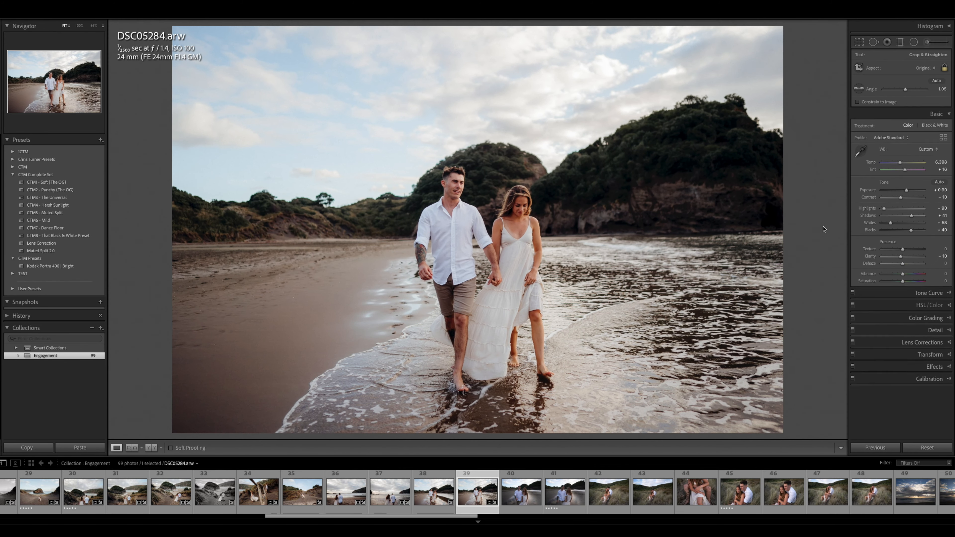
Paste the copied settings onto DSC05291 and lower its exposure to +0.55.
{"action": "key", "text": "Right"}
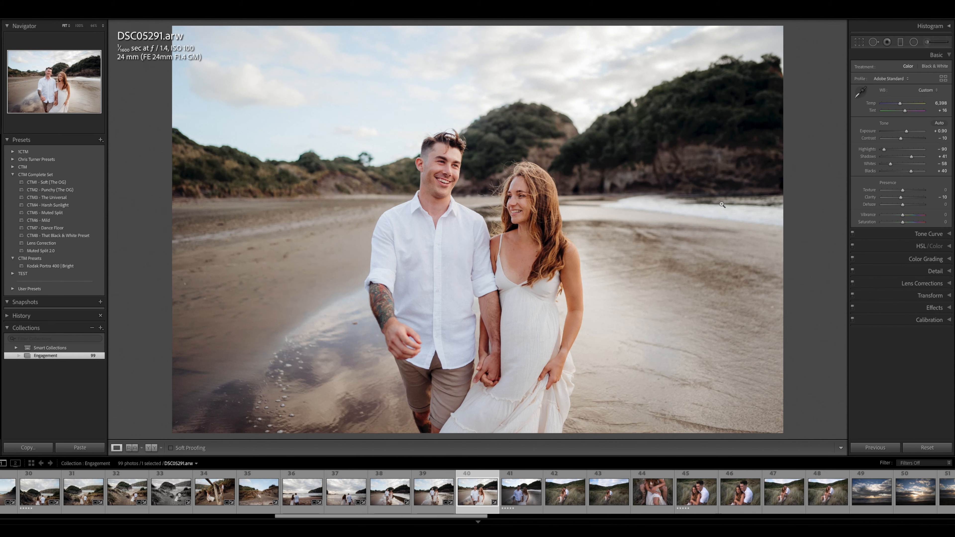
{"action": "key", "text": "minus"}
{"action": "key", "text": "minus"}
{"action": "key", "text": "minus"}
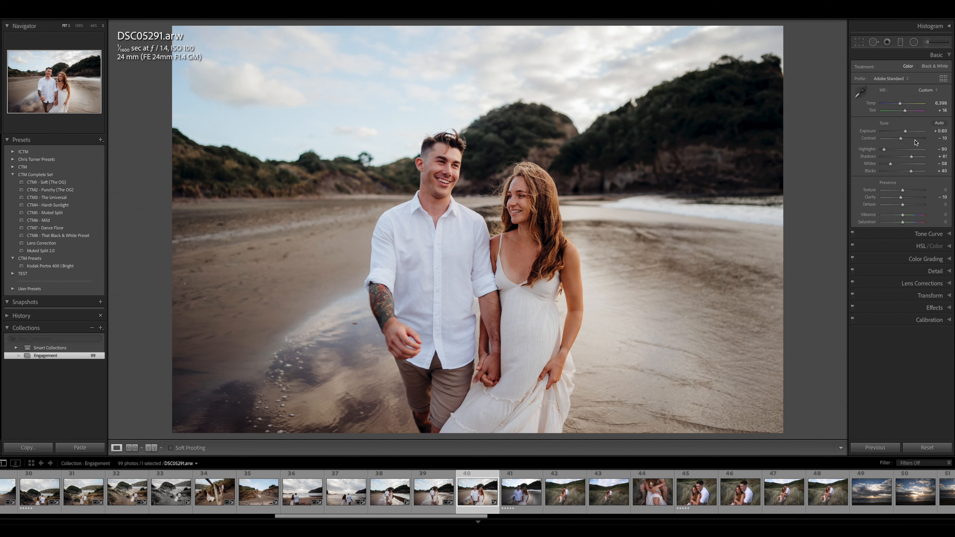
{"action": "left_click", "coordinate": [905, 132]}
Paste the copied settings onto DSC05293 and adjust its exposure to +0.75.
{"action": "key", "text": "Right"}
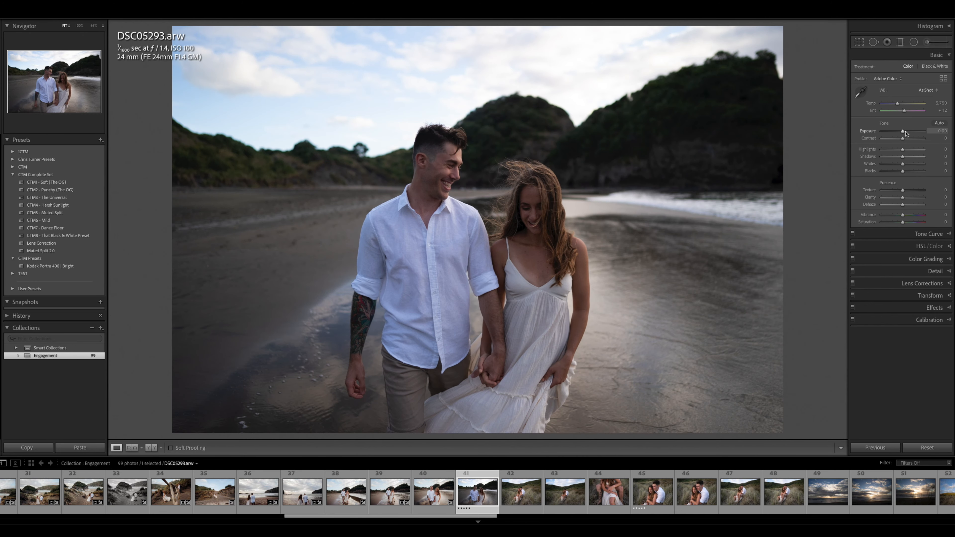
{"action": "key", "text": "ctrl+shift+v"}
{"action": "key", "text": "equal"}
{"action": "key", "text": "equal"}
{"action": "key", "text": "equal"}
{"action": "key", "text": "equal"}
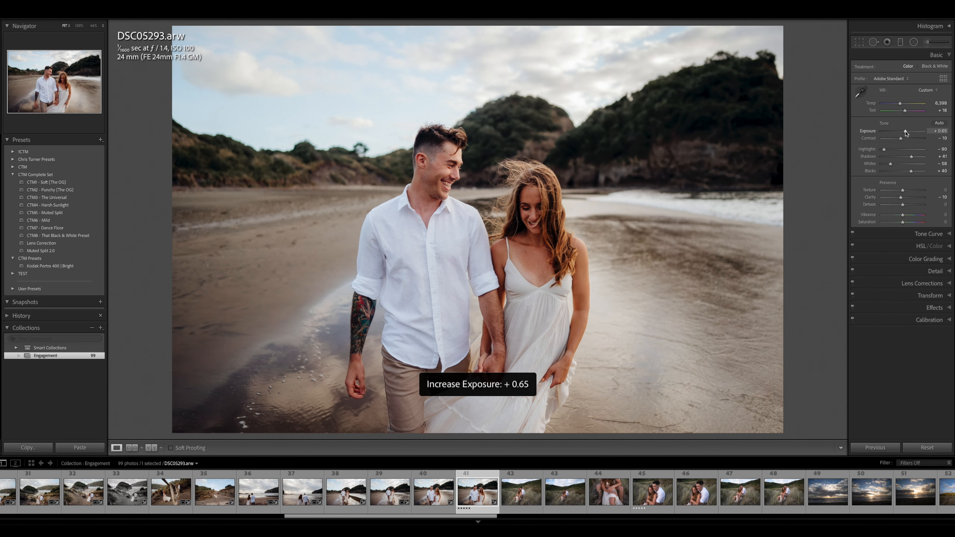
{"action": "key", "text": "minus"}
{"action": "key", "text": "minus"}
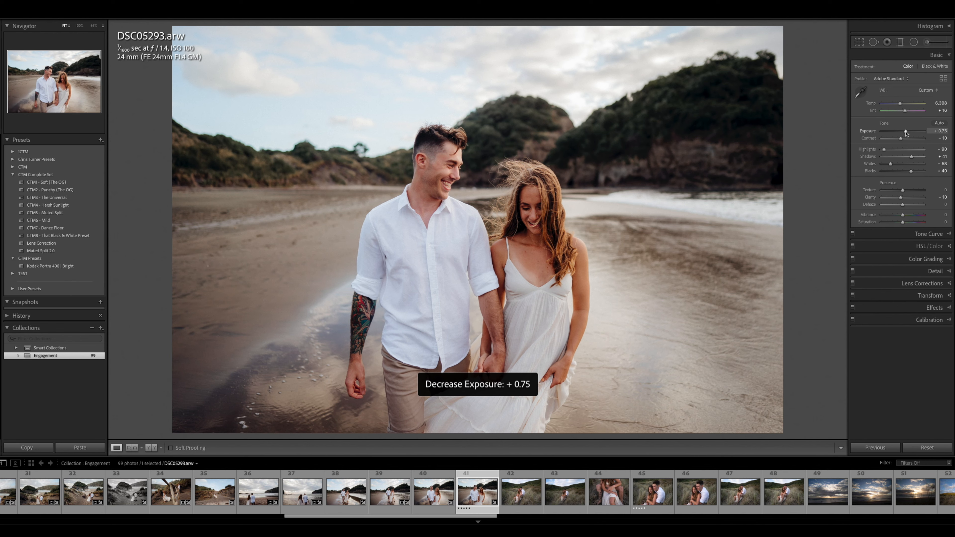
Create a virtual copy of DSC05293 and apply the CTM8 - That Black & White Preset to it.
{"action": "key", "text": "ctrl+apostrophe"}
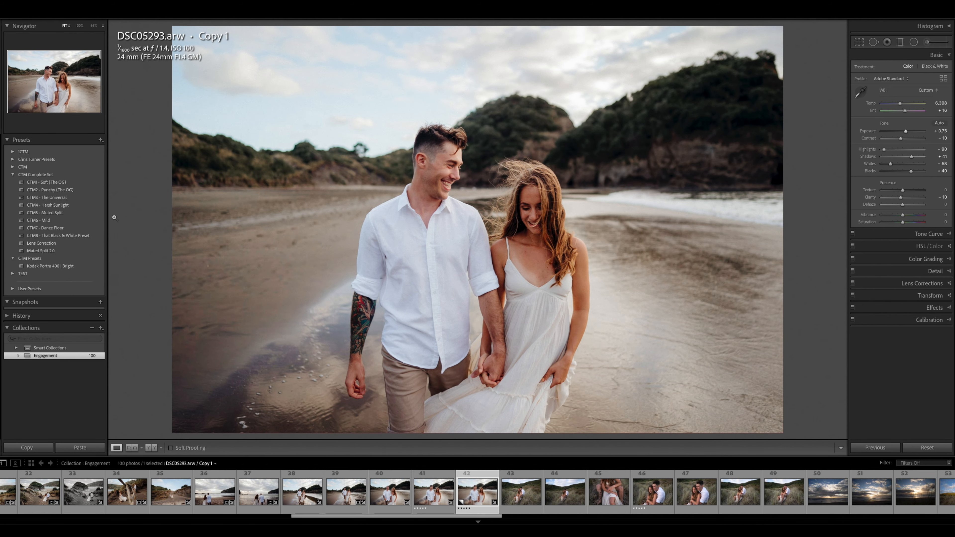
{"action": "left_click", "coordinate": [77, 236]}
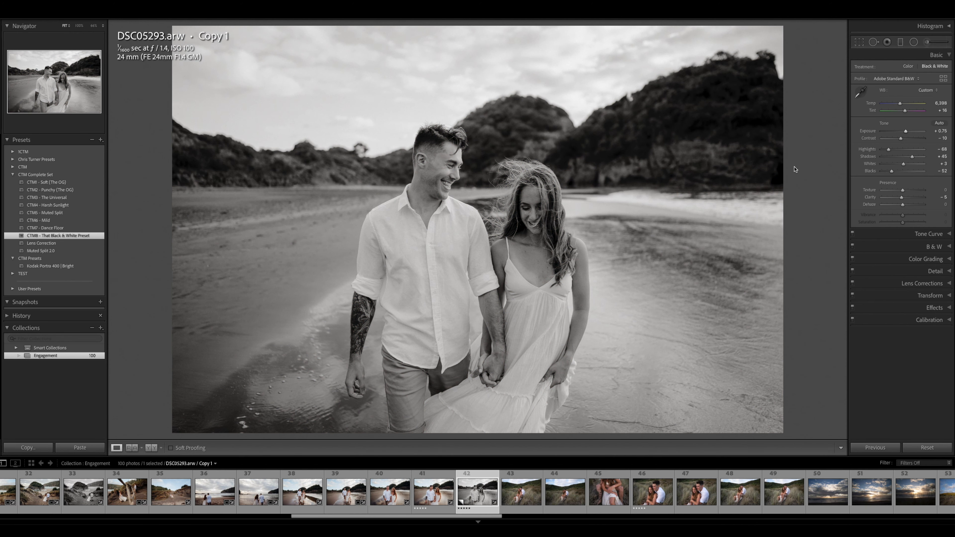
{"action": "left_click_drag", "start_coordinate": [906, 131], "coordinate": [905, 132]}
Review the edited beach walking photos in sequence from DSC05278 to the black-and-white copy of DSC05293.
{"action": "key", "text": "Right"}
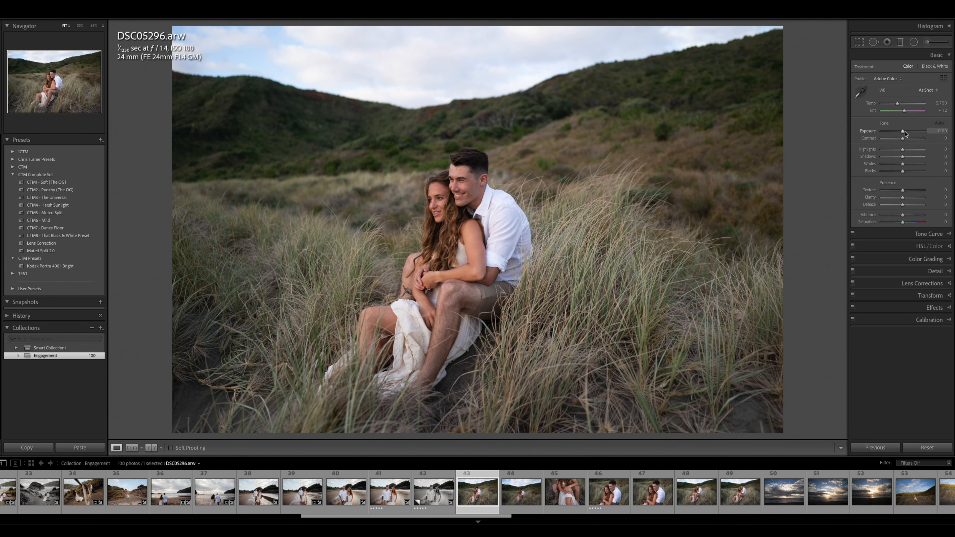
{"action": "left_click", "coordinate": [344, 493]}
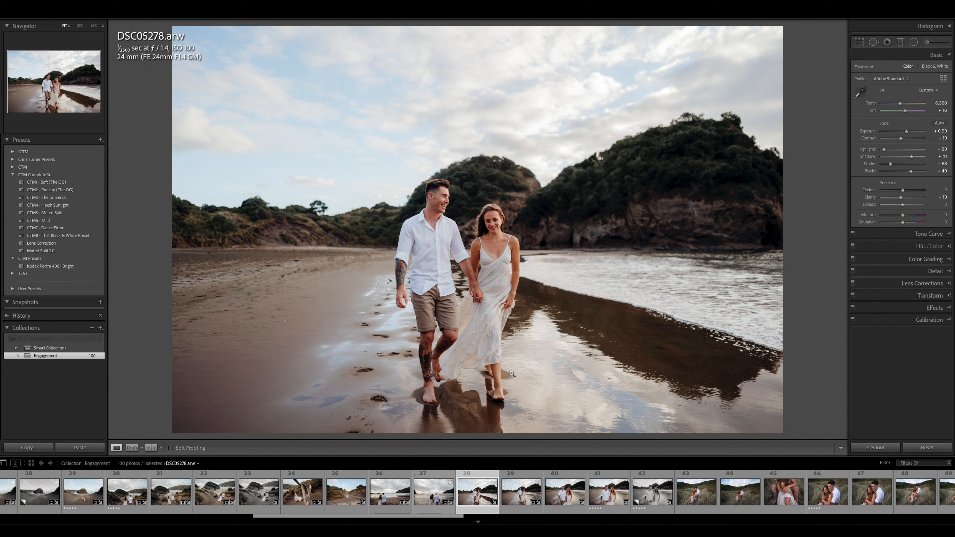
{"action": "key", "text": "Right"}
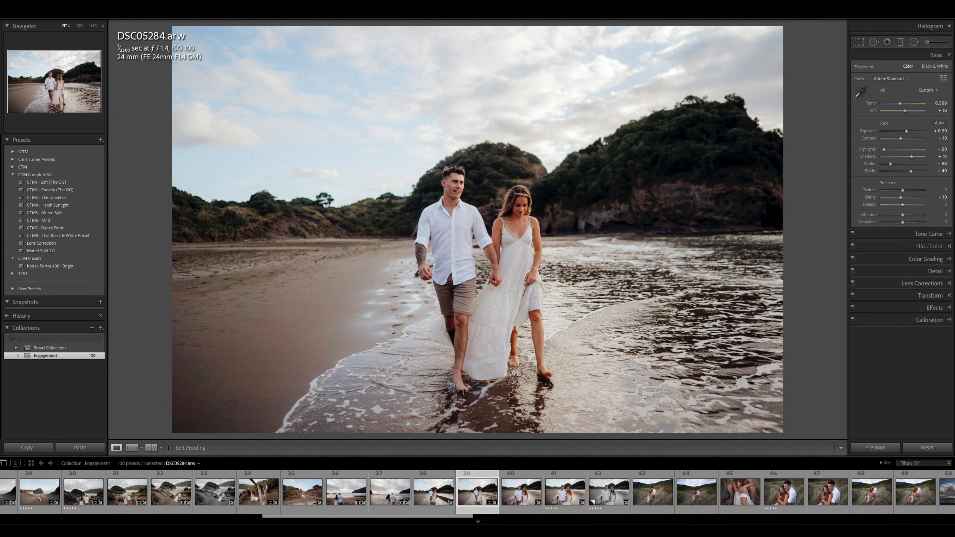
{"action": "key", "text": "Right"}
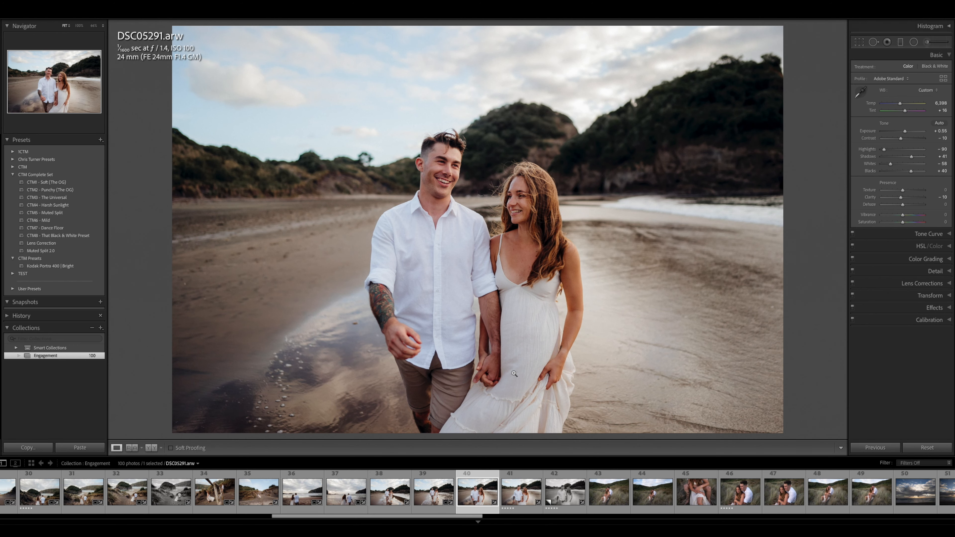
{"action": "key", "text": "Right"}
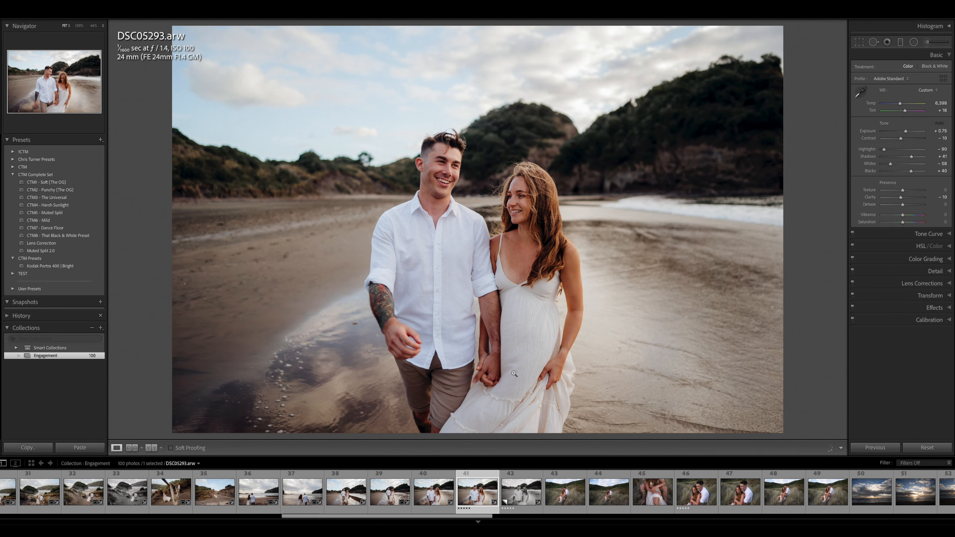
{"action": "key", "text": "Right"}
Paste the copied settings onto DSC05296 and set its temperature to 5,514 and exposure to +0.30.
{"action": "key", "text": "Right"}
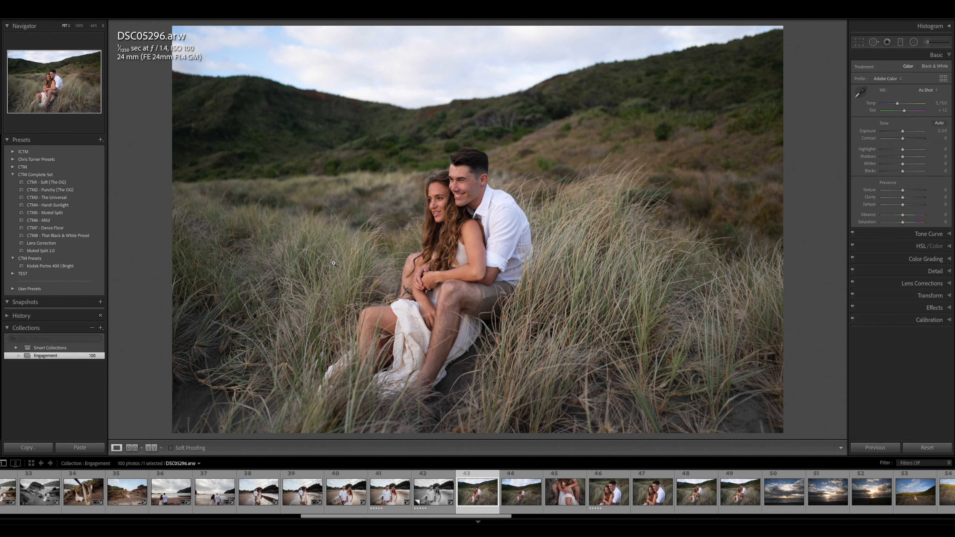
{"action": "key", "text": "ctrl+shift+v"}
{"action": "left_click_drag", "start_coordinate": [896, 104], "coordinate": [903, 132]}
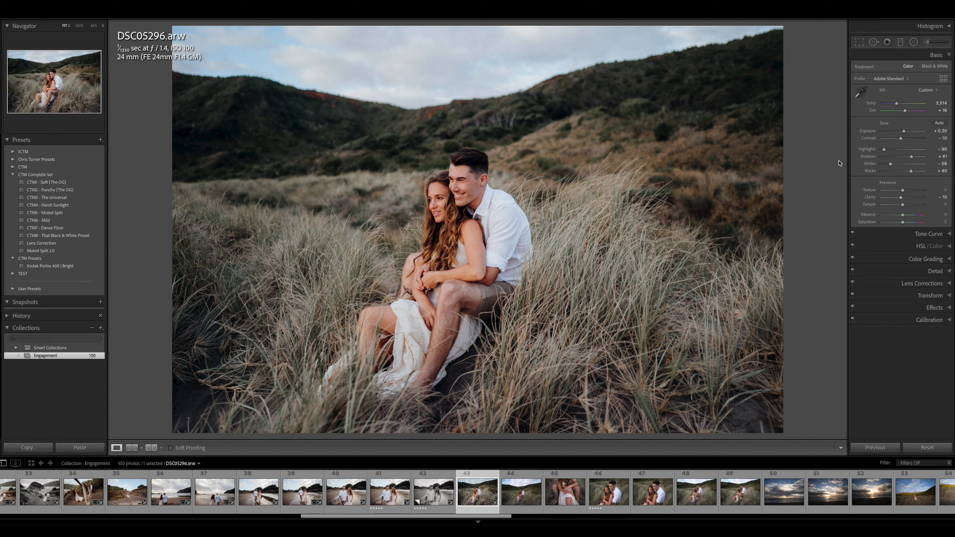
Straighten DSC05296 by 1.12 degrees and copy its settings.
{"action": "key", "text": "r"}
{"action": "left_click_drag", "start_coordinate": [834, 164], "coordinate": [828, 173]}
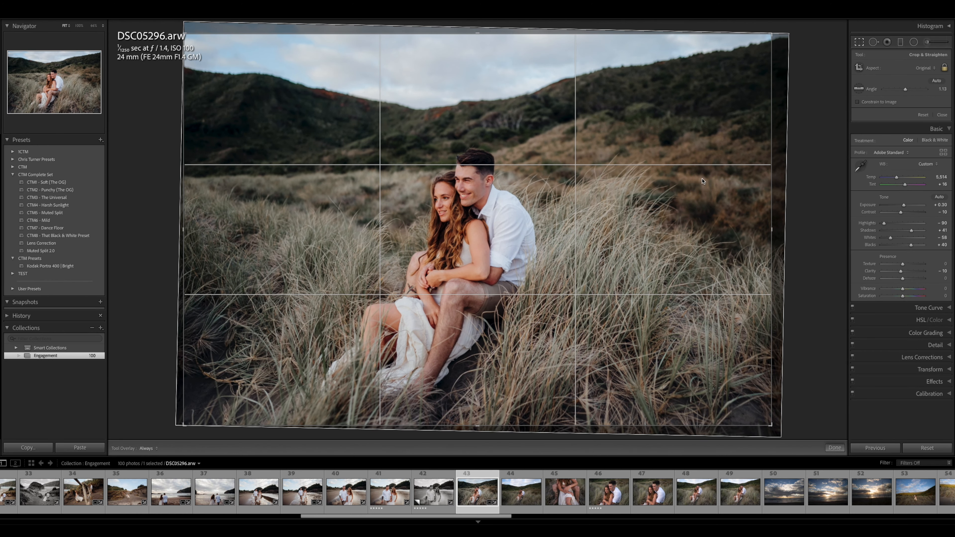
{"action": "key", "text": "Return"}
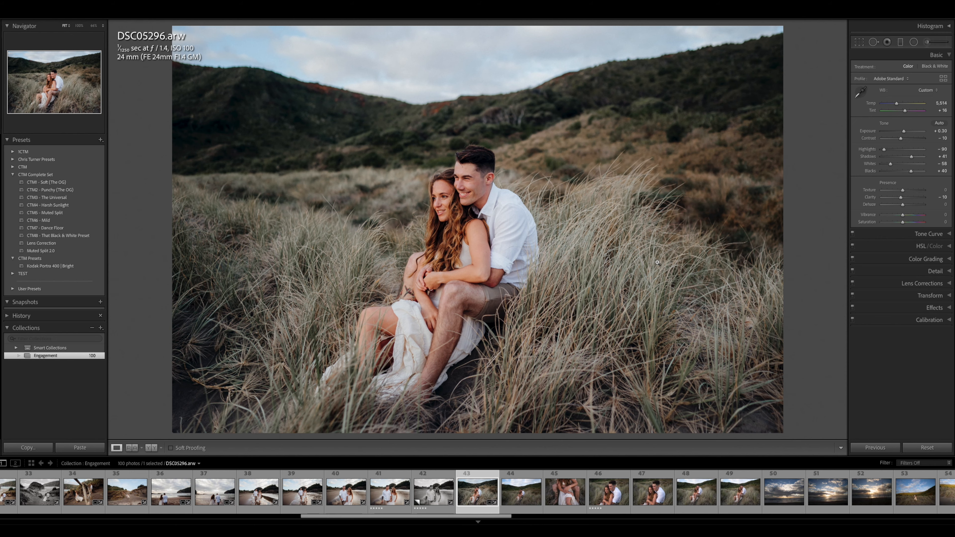
{"action": "key", "text": "ctrl+shift+c"}
{"action": "key", "text": "Return"}
Paste the copied settings onto DSC05299 and set exposure to +0.55, temperature to 5,772 and highlights to -93.
{"action": "key", "text": "Right"}
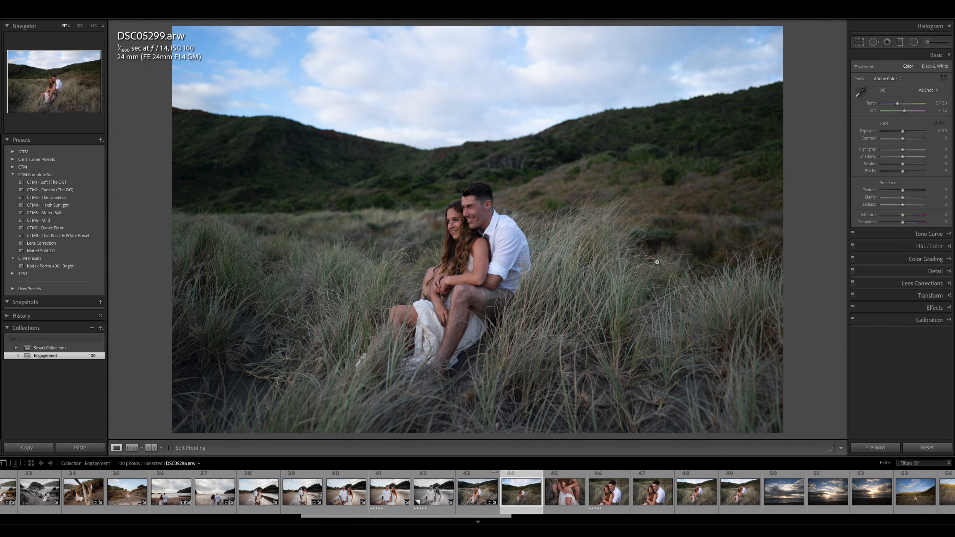
{"action": "key", "text": "ctrl+shift+v"}
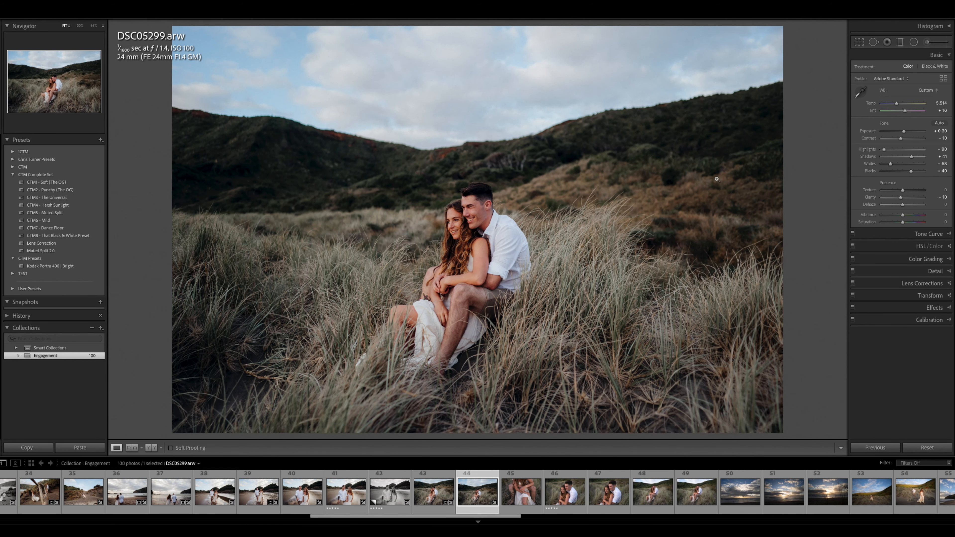
{"action": "left_click_drag", "start_coordinate": [904, 131], "coordinate": [898, 106]}
{"action": "left_click_drag", "start_coordinate": [884, 150], "coordinate": [883, 150]}
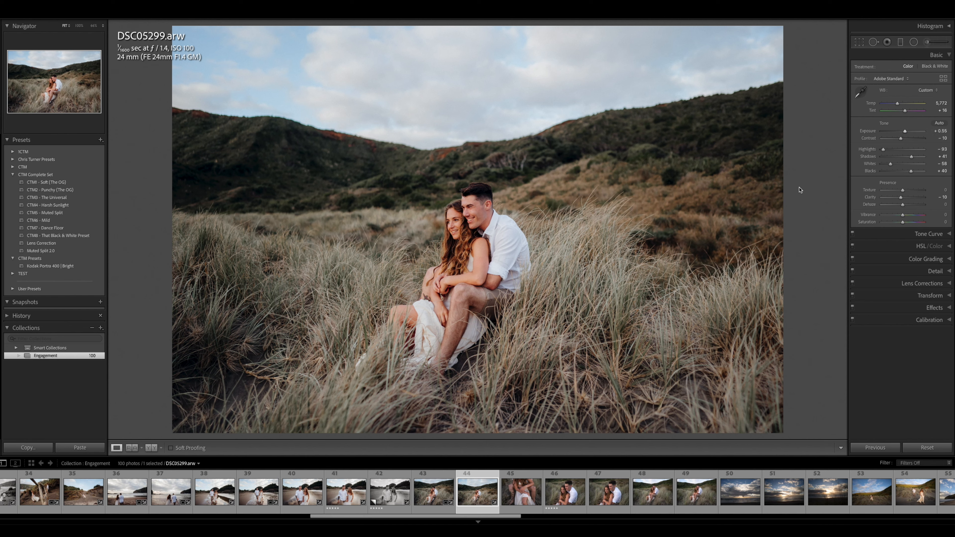
Create a virtual copy of DSC05299 and apply the CTM8 - That Black & White Preset to it.
{"action": "key", "text": "ctrl+apostrophe"}
{"action": "left_click", "coordinate": [77, 236]}
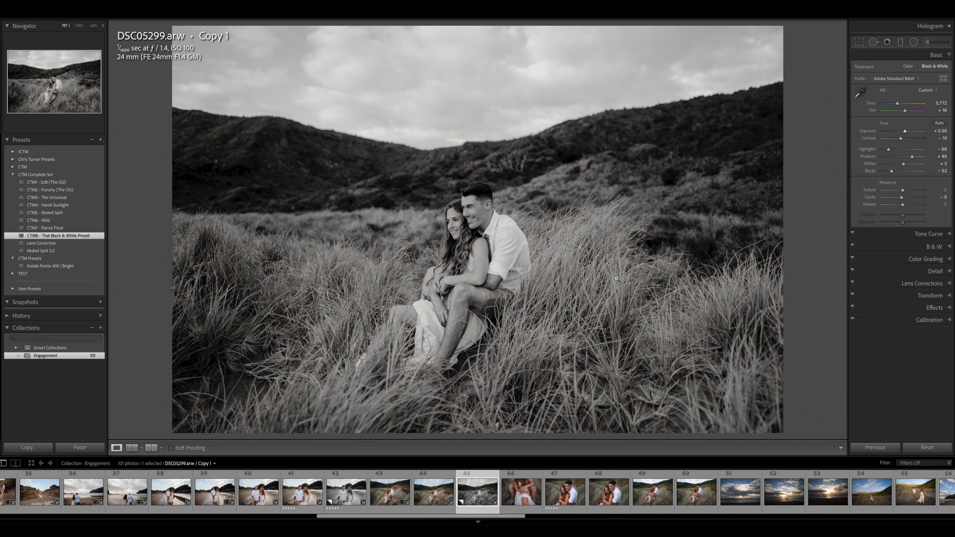
Inspect the couple's faces and the surrounding grass at full magnification in the colour version of DSC05299.
{"action": "key", "text": "Left"}
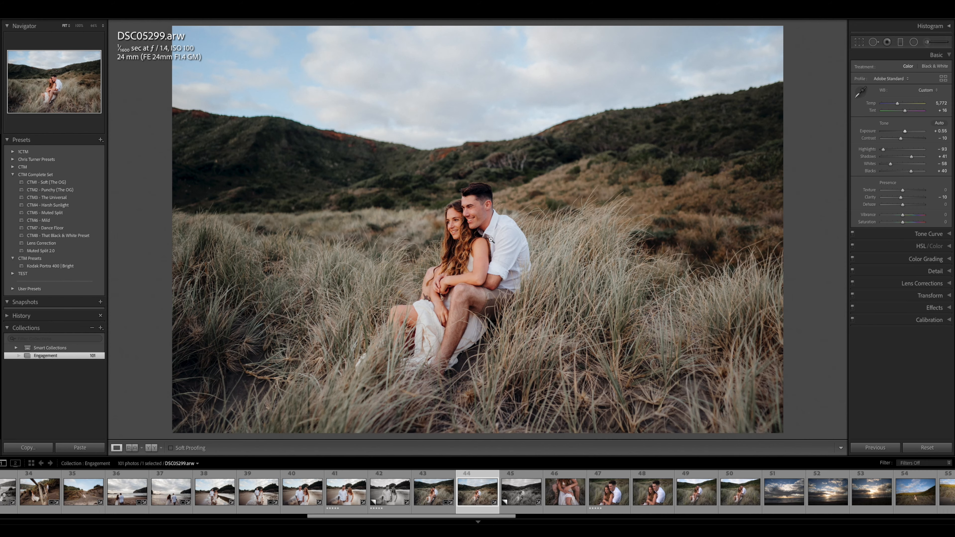
{"action": "left_click", "coordinate": [454, 222]}
{"action": "left_click_drag", "start_coordinate": [582, 227], "coordinate": [555, 230]}
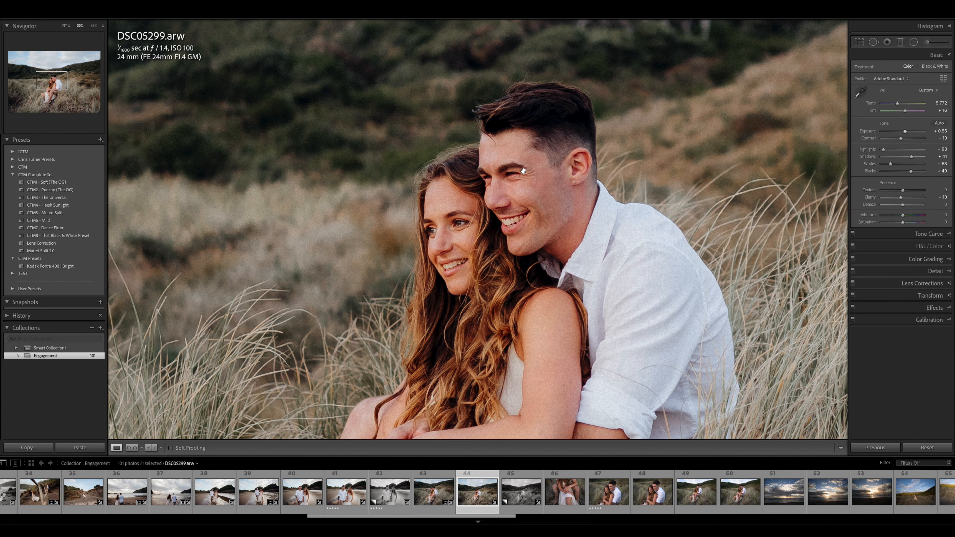
{"action": "left_click_drag", "start_coordinate": [520, 186], "coordinate": [592, 240]}
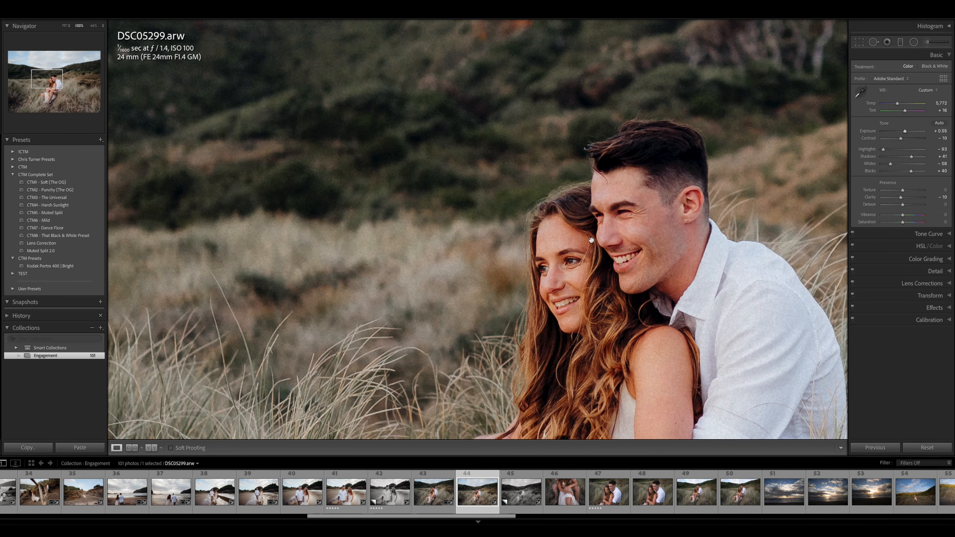
{"action": "left_click", "coordinate": [591, 240]}
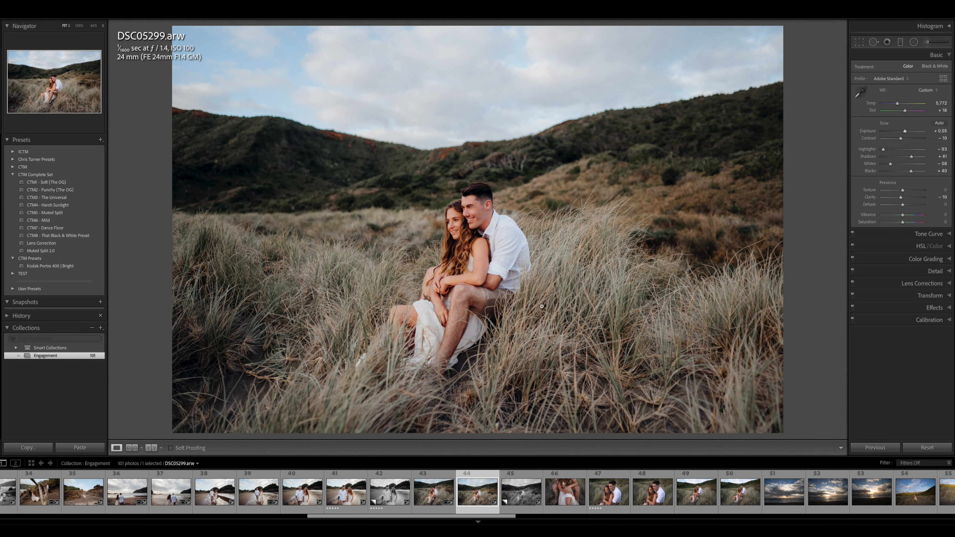
Compare the recent edits from the black-and-white copy of DSC05293 to that of DSC05299, ending on DSC05307.
{"action": "key", "text": "Right"}
{"action": "key", "text": "Right"}
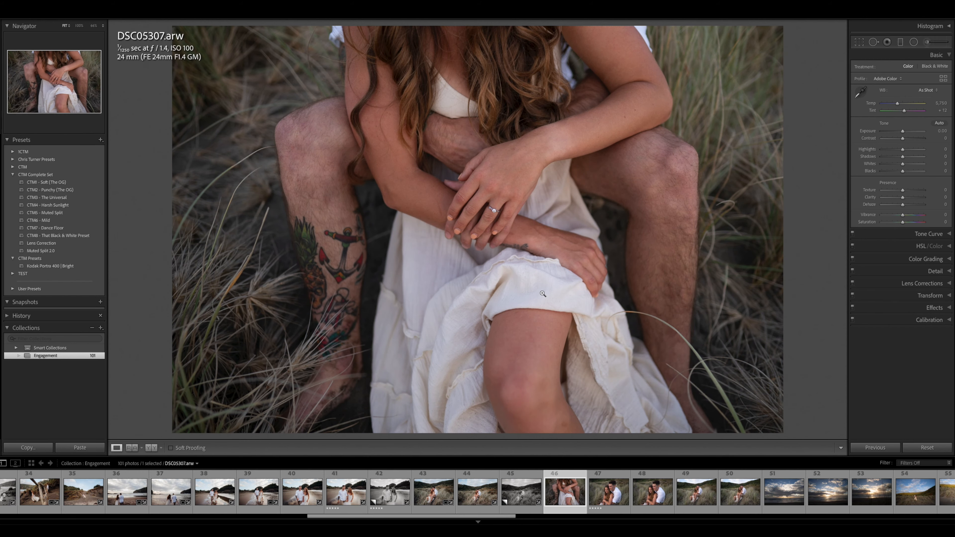
{"action": "key", "text": "Left"}
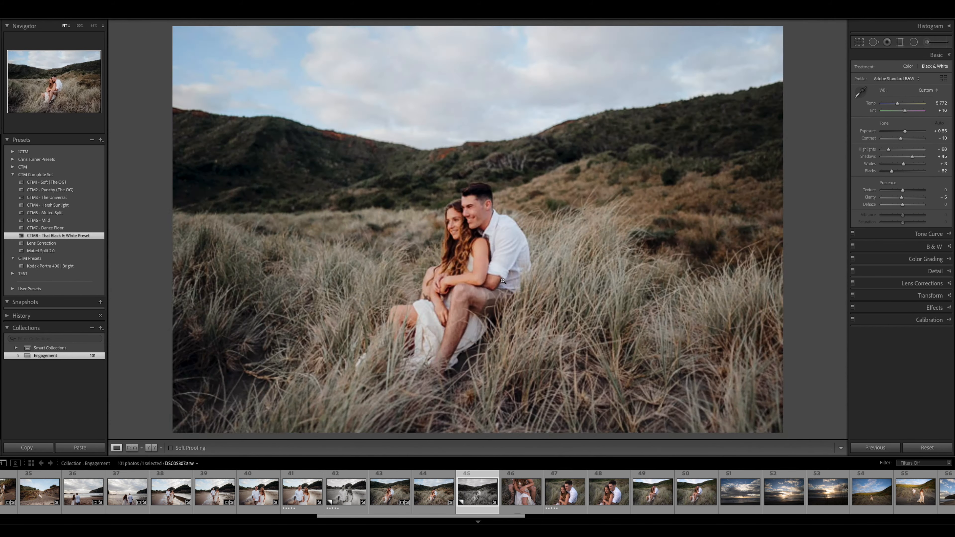
{"action": "key", "text": "Left"}
{"action": "key", "text": "Left"}
{"action": "key", "text": "Left"}
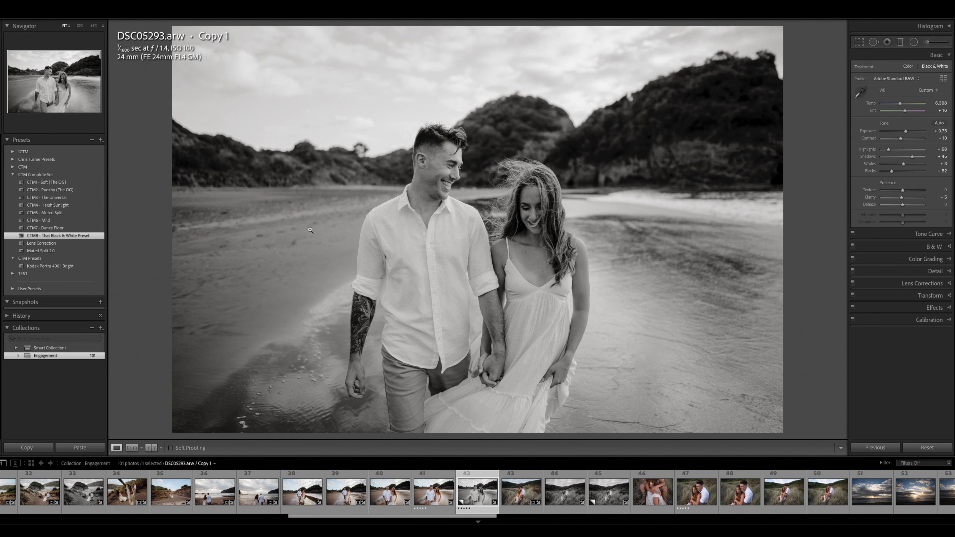
{"action": "key", "text": "Right"}
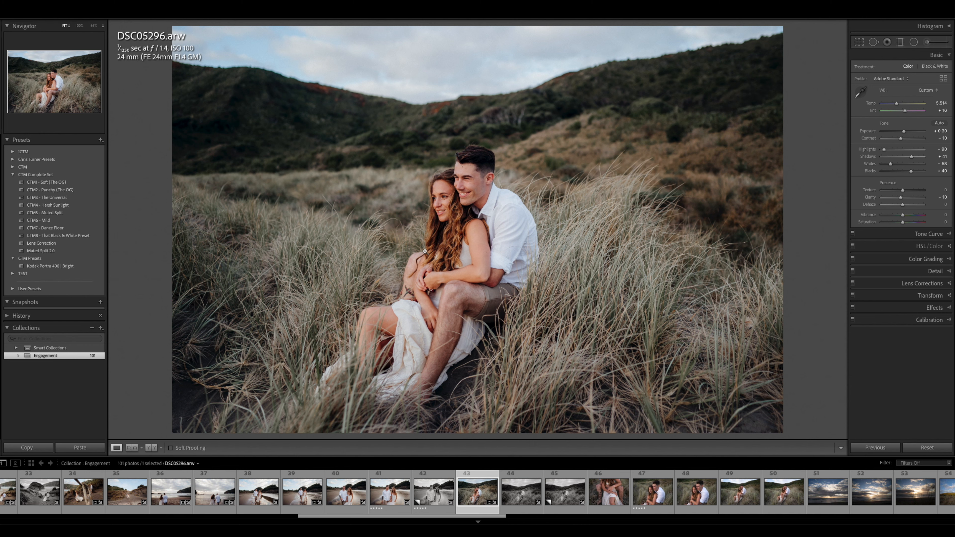
{"action": "key", "text": "Right"}
{"action": "key", "text": "Right"}
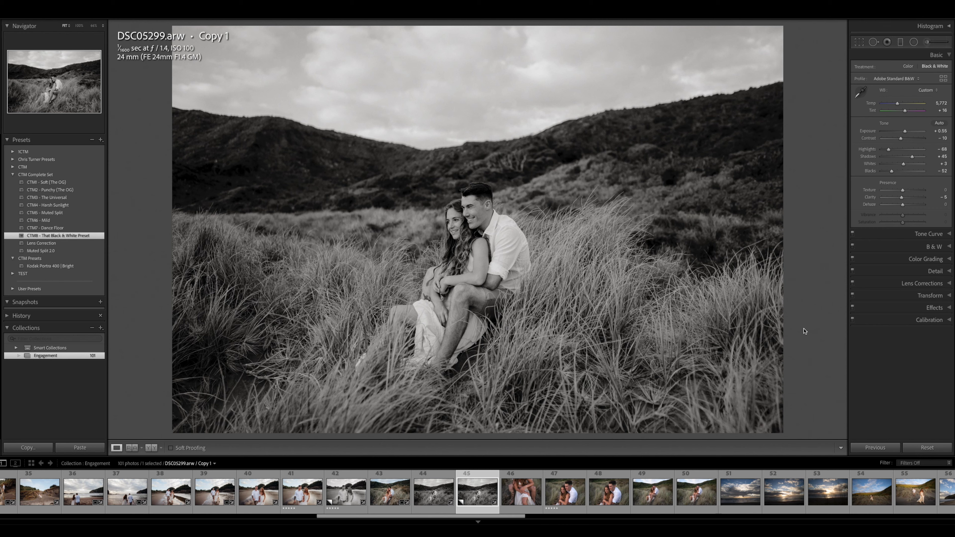
{"action": "key", "text": "Right"}
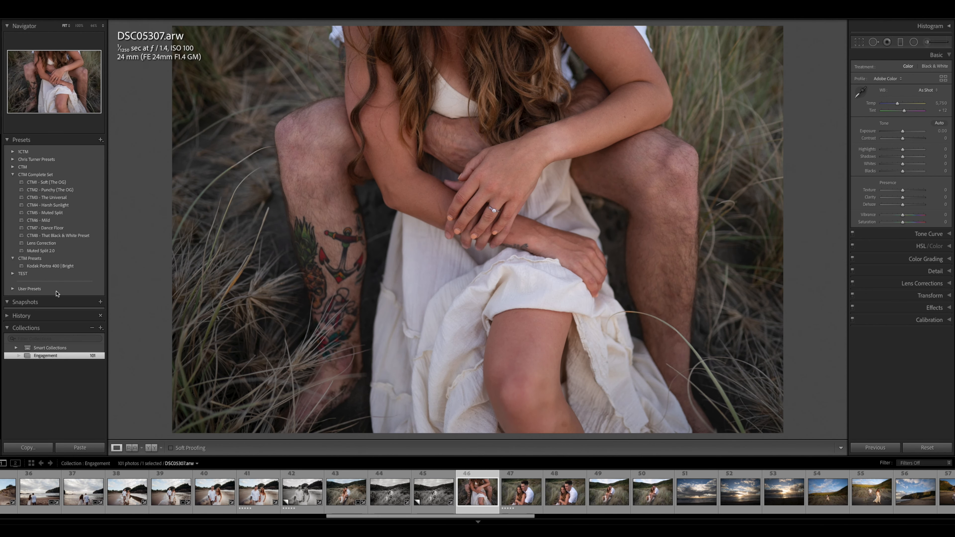
Apply the CTM3 - The Universal preset to DSC05307 and set temperature to 5,587, tint to +11 and exposure to +0.40.
{"action": "left_click", "coordinate": [47, 197]}
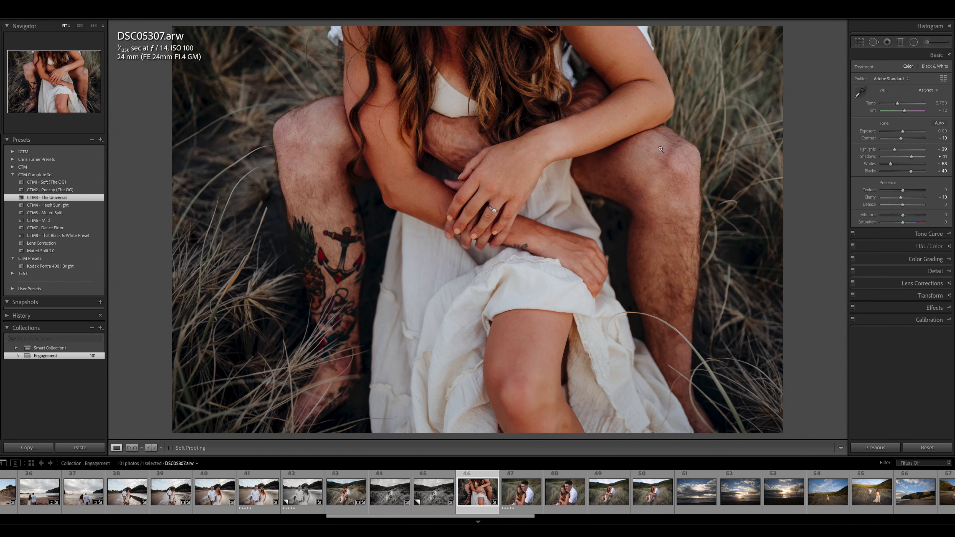
{"action": "left_click_drag", "start_coordinate": [902, 132], "coordinate": [897, 105]}
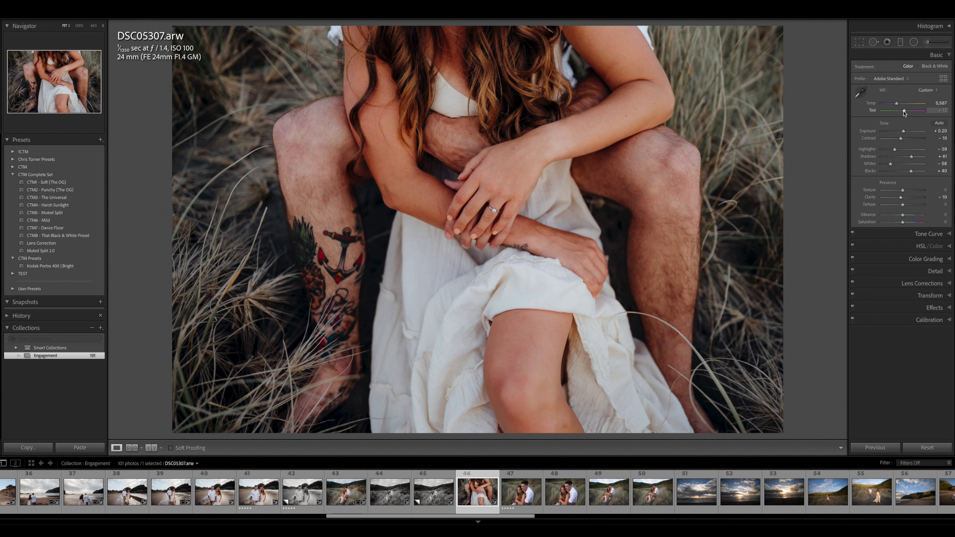
{"action": "left_click_drag", "start_coordinate": [904, 112], "coordinate": [904, 130]}
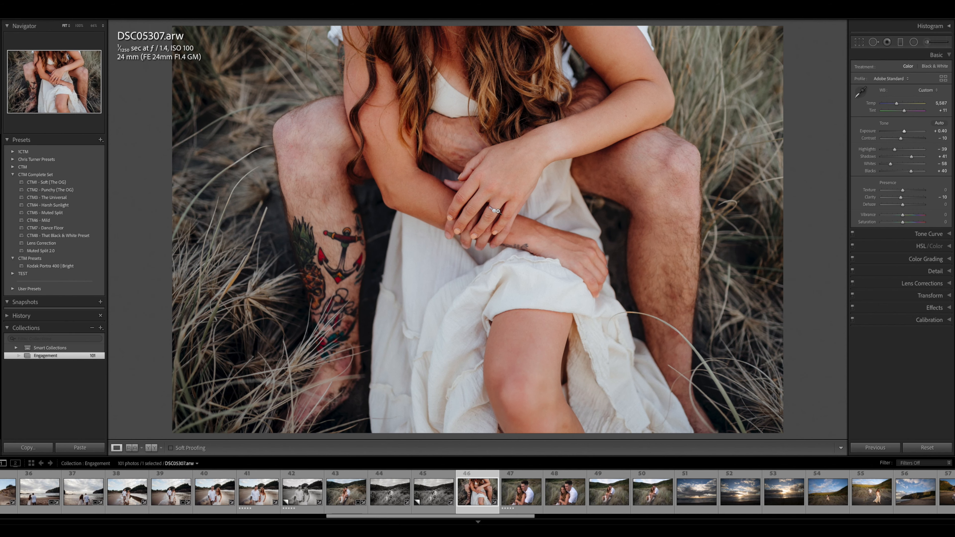
{"action": "left_click", "coordinate": [489, 205]}
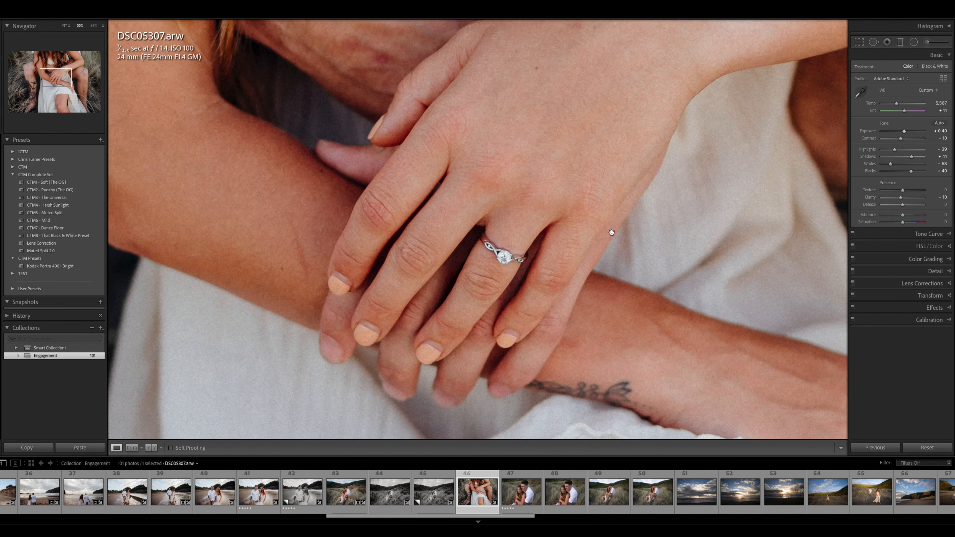
{"action": "left_click_drag", "start_coordinate": [563, 261], "coordinate": [533, 233]}
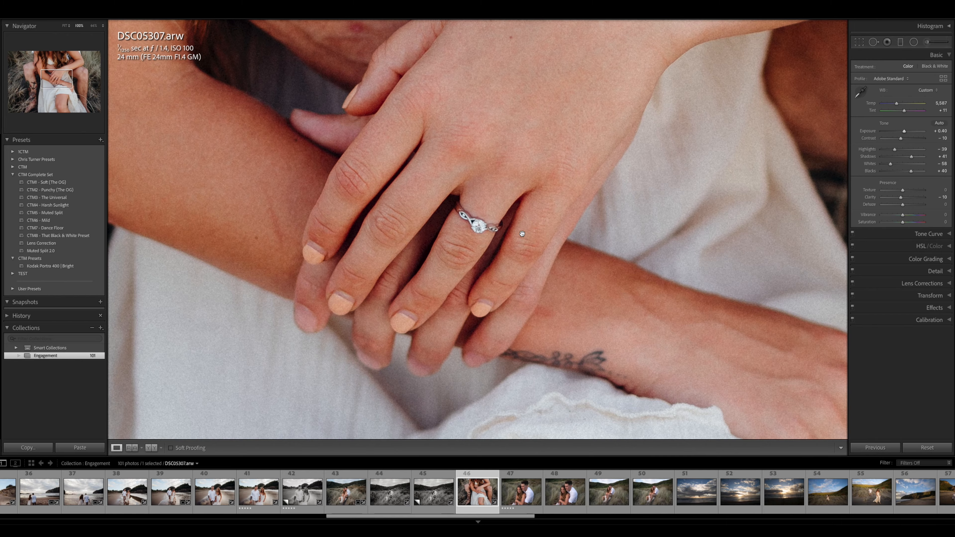
{"action": "left_click", "coordinate": [540, 243]}
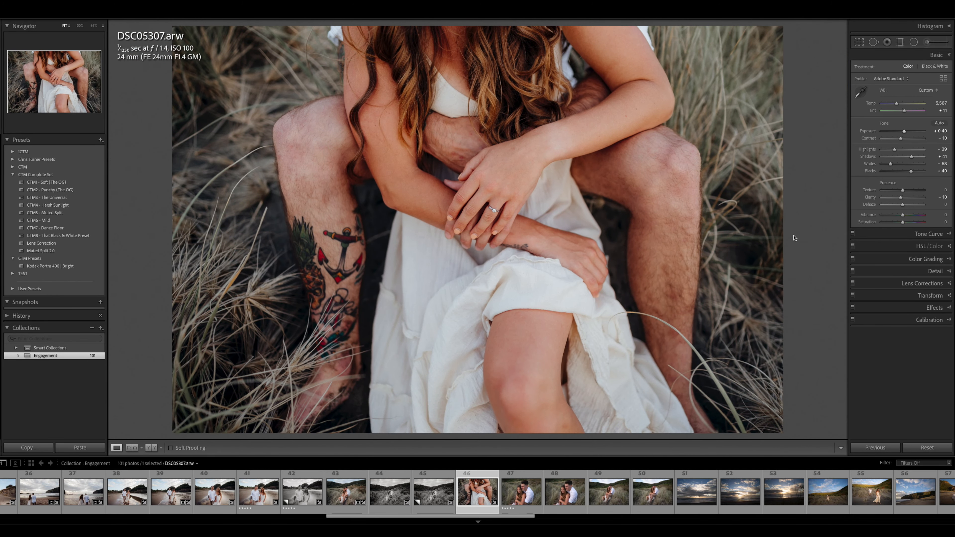
Apply the CTM8 - That Black & White Preset to the next photo, DSC05308-2.
{"action": "key", "text": "Right"}
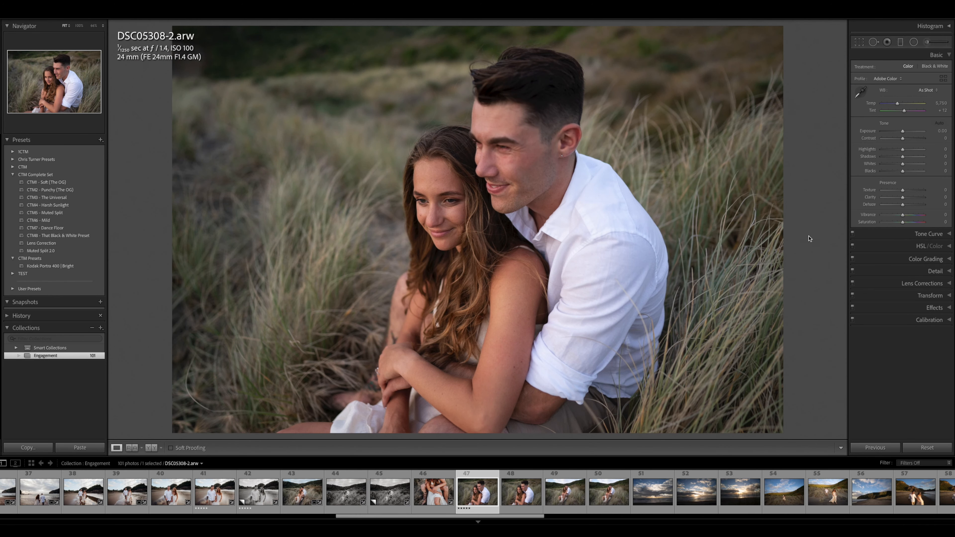
{"action": "left_click", "coordinate": [56, 235]}
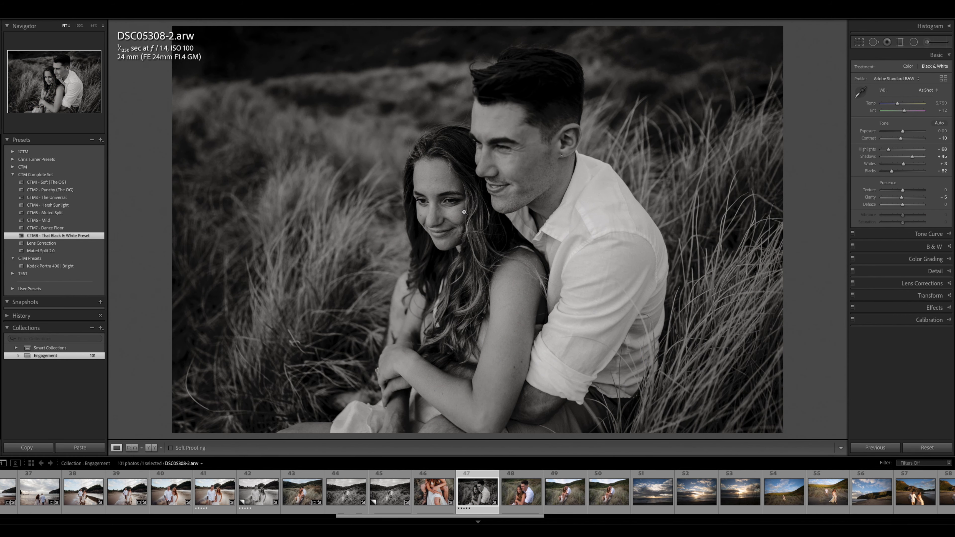
Set the exposure of the black-and-white close-up DSC05308-2.arw to +0.50.
{"action": "left_click_drag", "start_coordinate": [902, 131], "coordinate": [906, 133]}
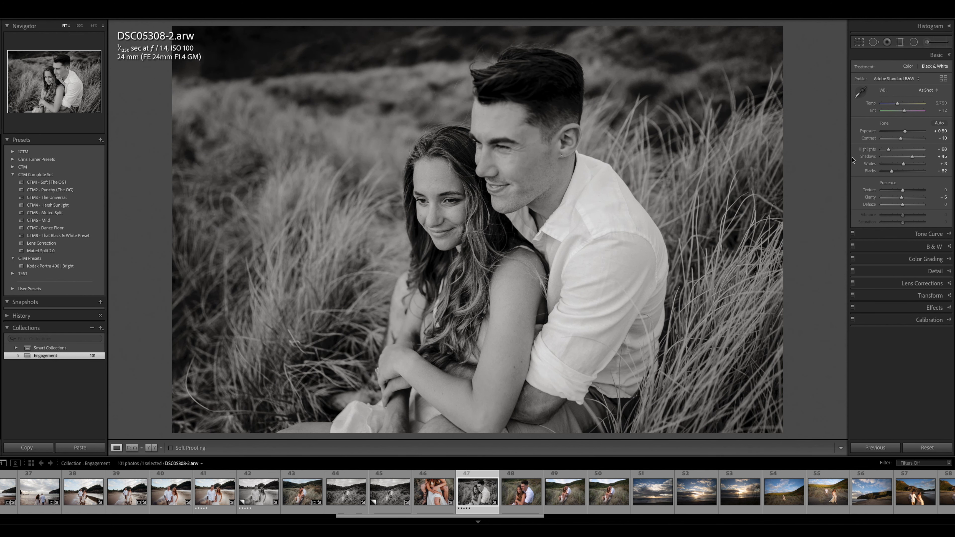
Apply the CTM3 - The Universal preset to DSC05308.arw, with Exposure at +0.40 and Temp at 5,493.
{"action": "key", "text": "Right"}
{"action": "left_click", "coordinate": [55, 197]}
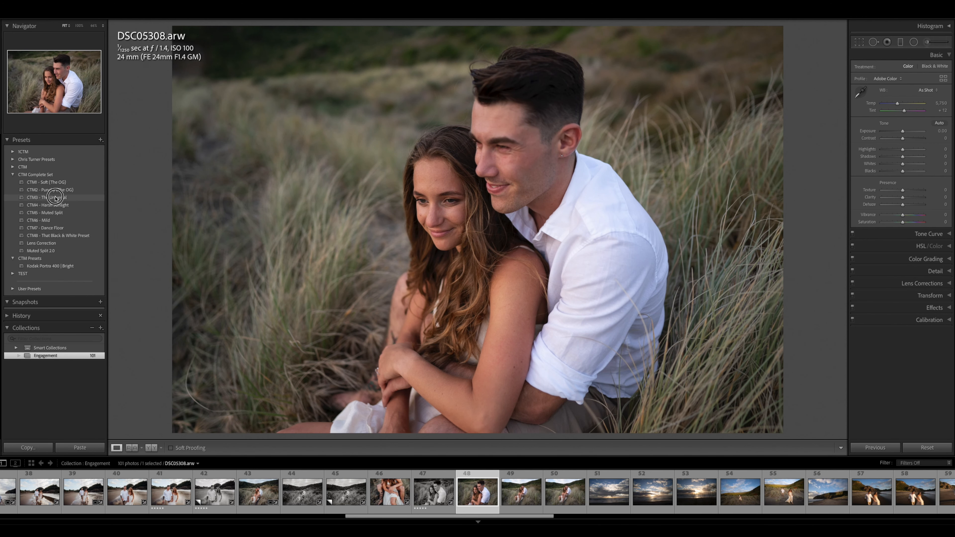
{"action": "left_click_drag", "start_coordinate": [901, 135], "coordinate": [896, 106]}
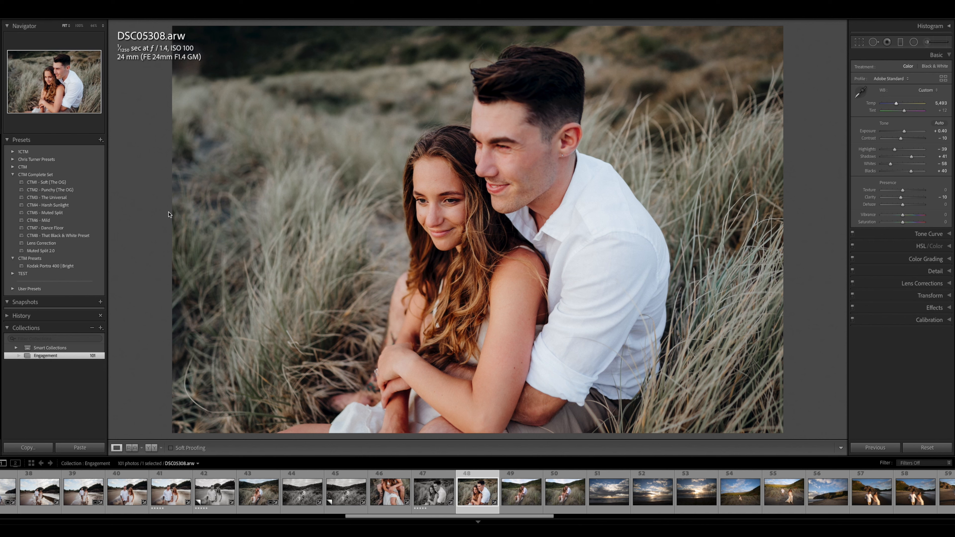
Try the CTM5 - Muted Split, CTM6 - Mild and CTM1 - Soft (The OG) presets on DSC05308.arw, and return to CTM3 - The Universal.
{"action": "left_click", "coordinate": [50, 214]}
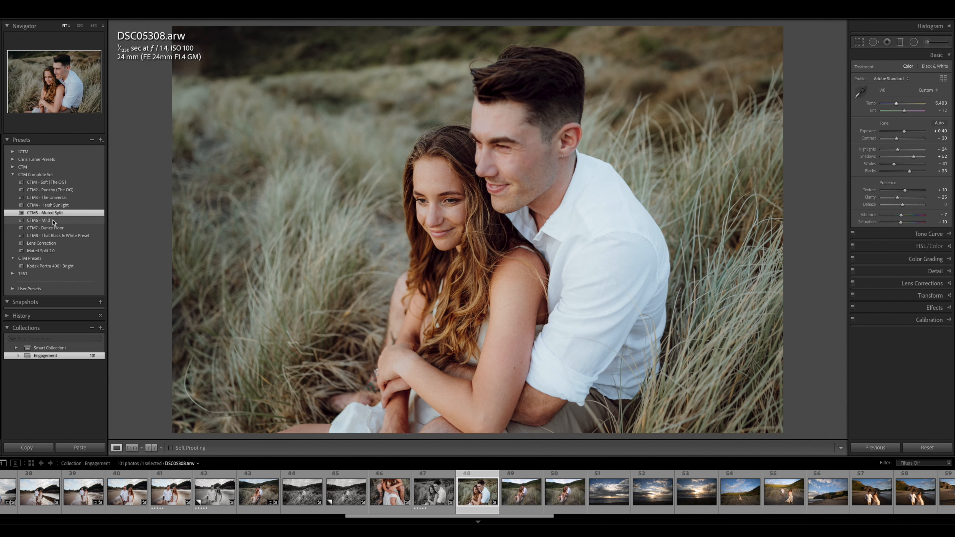
{"action": "left_click", "coordinate": [57, 221]}
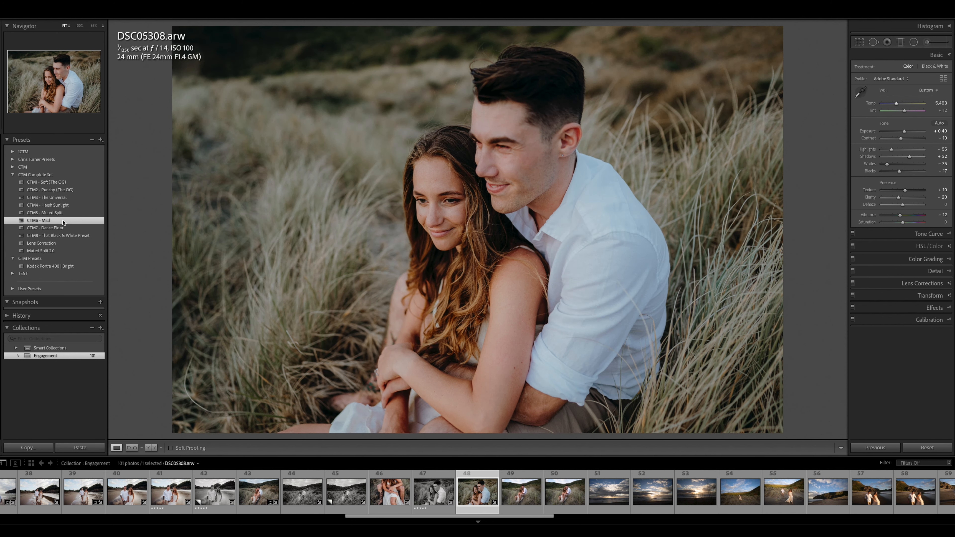
{"action": "left_click", "coordinate": [61, 183]}
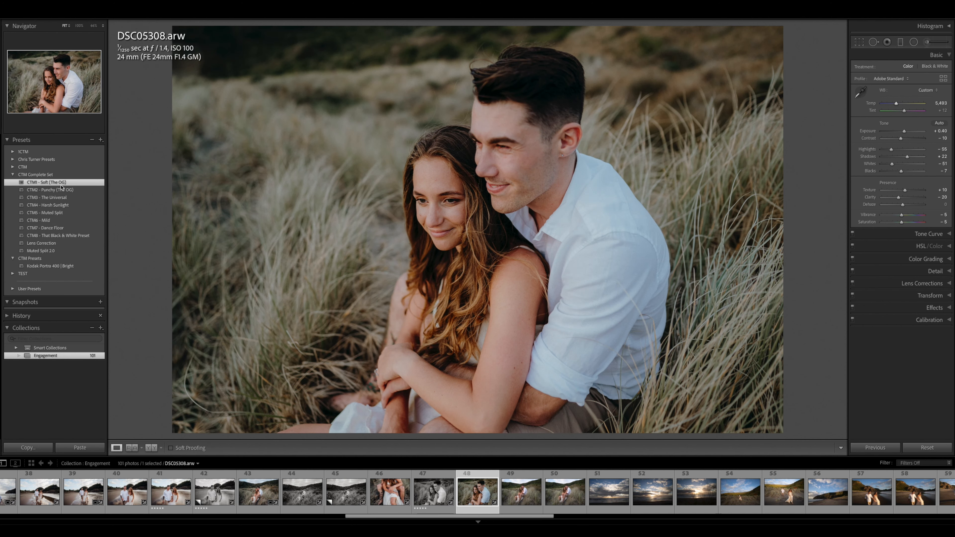
{"action": "left_click", "coordinate": [62, 198]}
Apply the CTM3 - The Universal preset to DSC05315-2.arw, with Exposure at +0.35 and Highlights at -80.
{"action": "key", "text": "Right"}
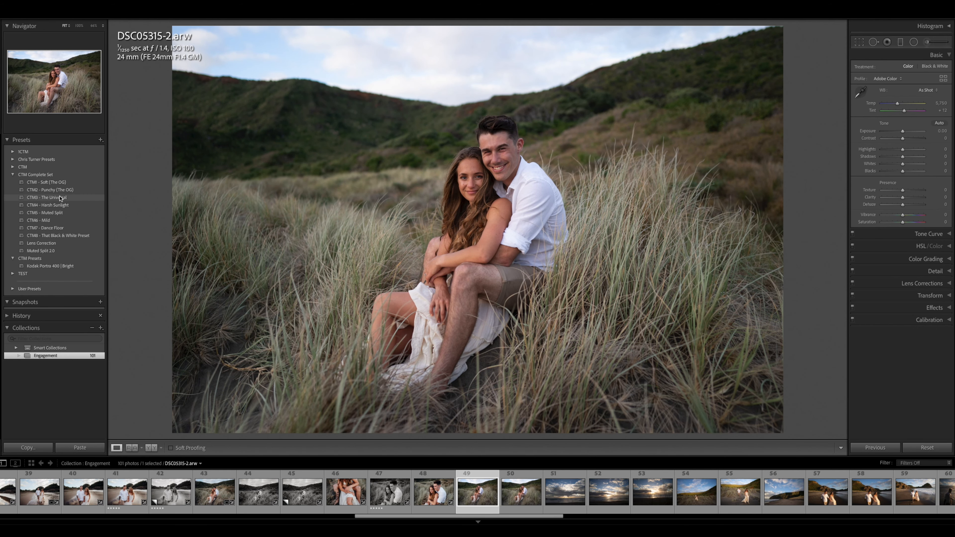
{"action": "left_click", "coordinate": [60, 198]}
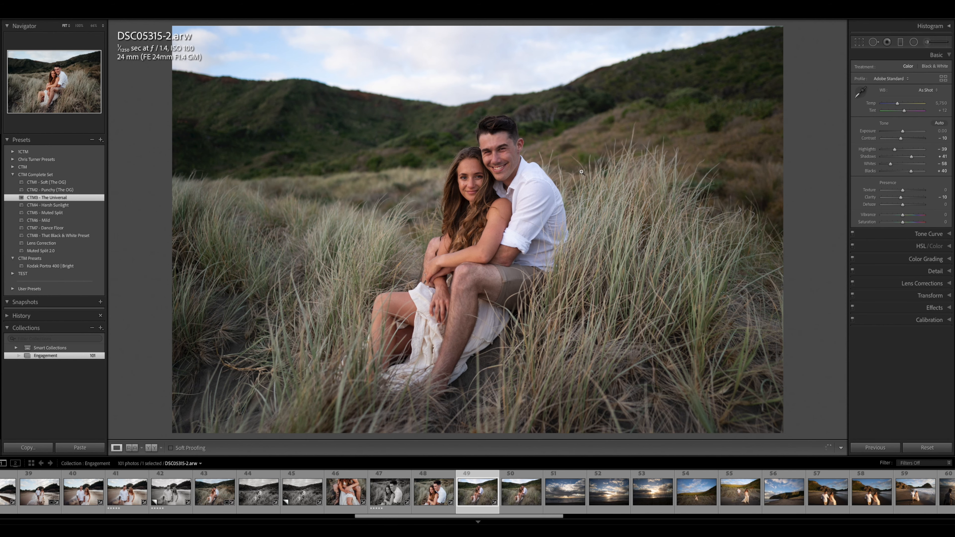
{"action": "left_click_drag", "start_coordinate": [903, 132], "coordinate": [885, 149]}
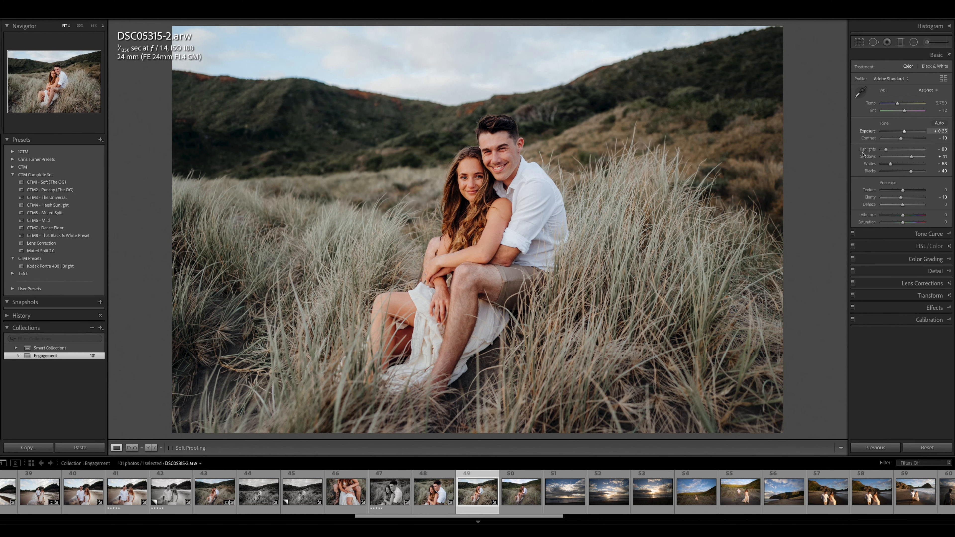
Straighten DSC05315-2.arw by an angle of 0.22 degrees and commit the crop.
{"action": "key", "text": "r"}
{"action": "left_click_drag", "start_coordinate": [824, 170], "coordinate": [814, 170]}
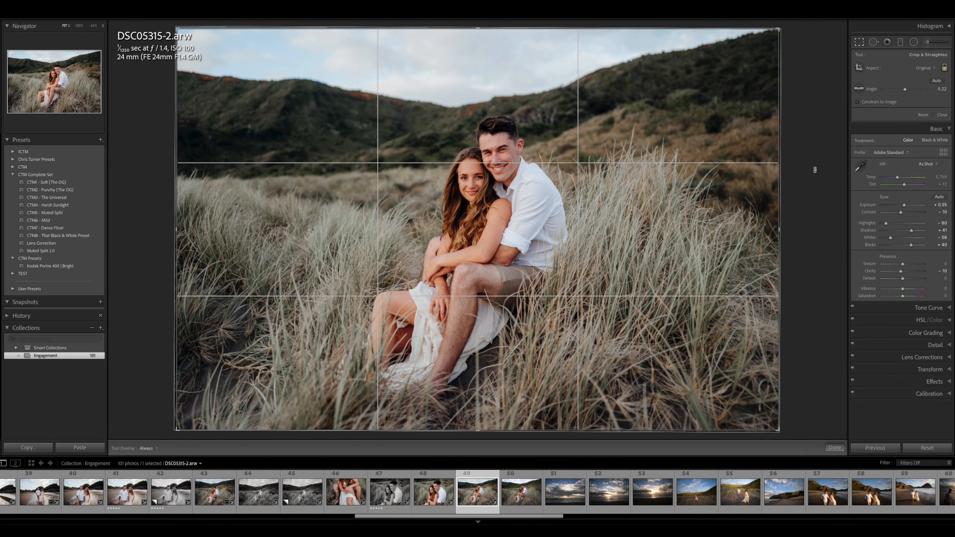
{"action": "key", "text": "Return"}
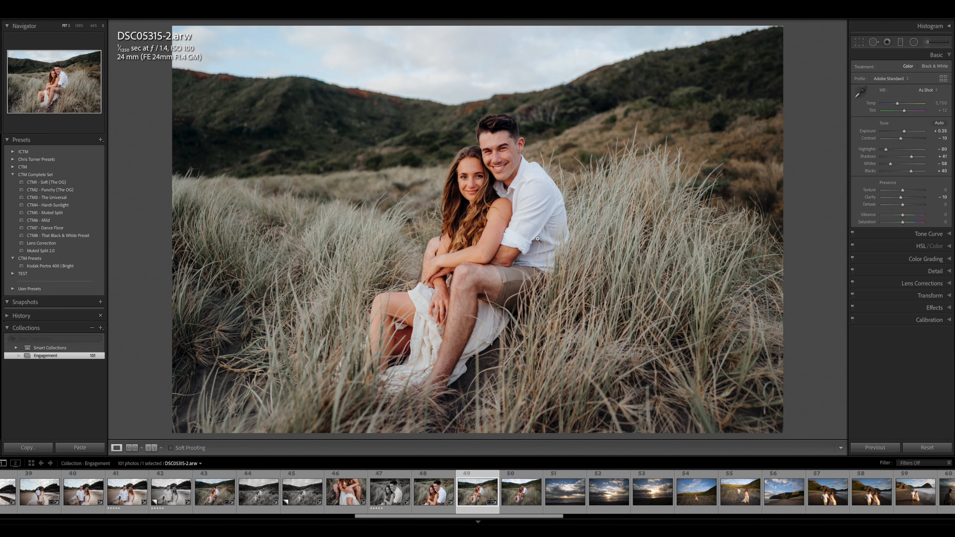
Apply the CTM8 - That Black & White Preset to DSC05315.arw and compare it with the colour version before it.
{"action": "key", "text": "Right"}
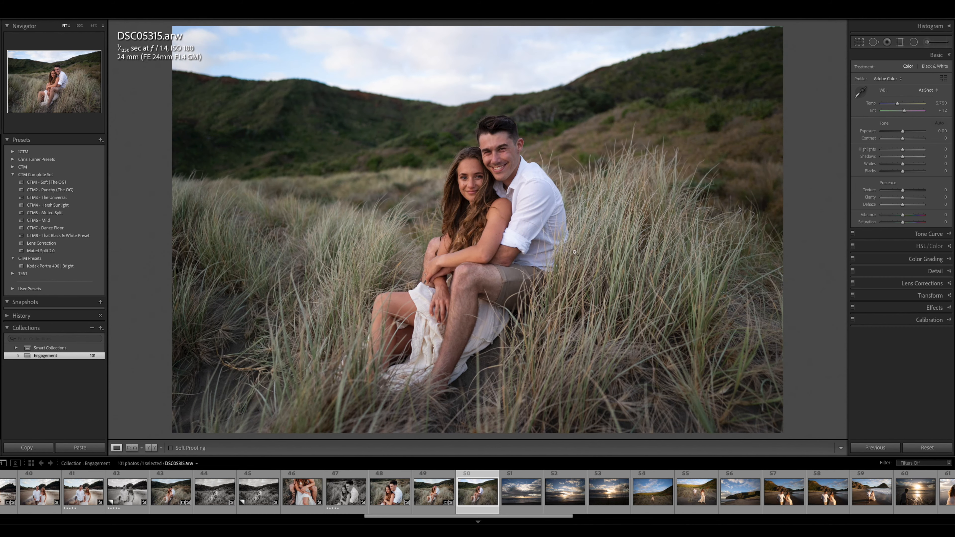
{"action": "left_click", "coordinate": [60, 236]}
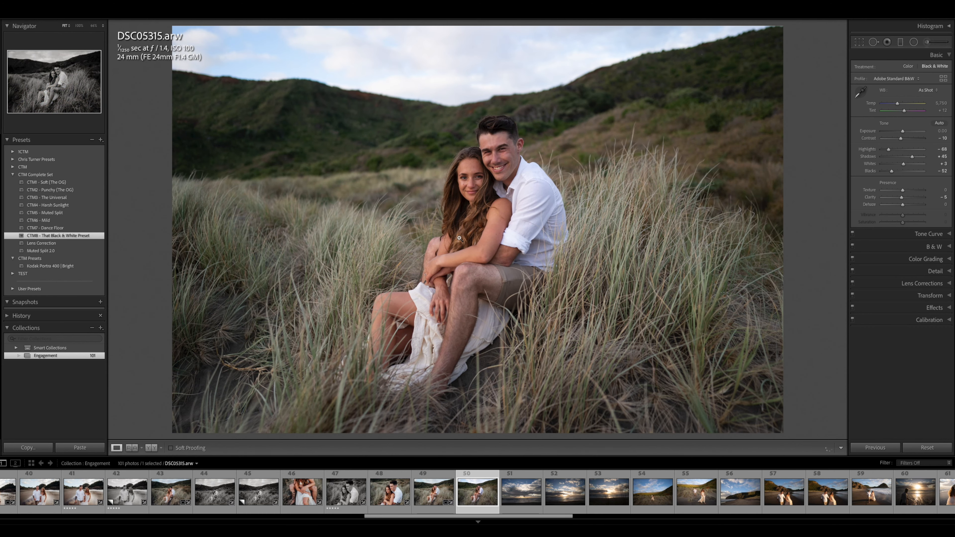
{"action": "key", "text": "Left"}
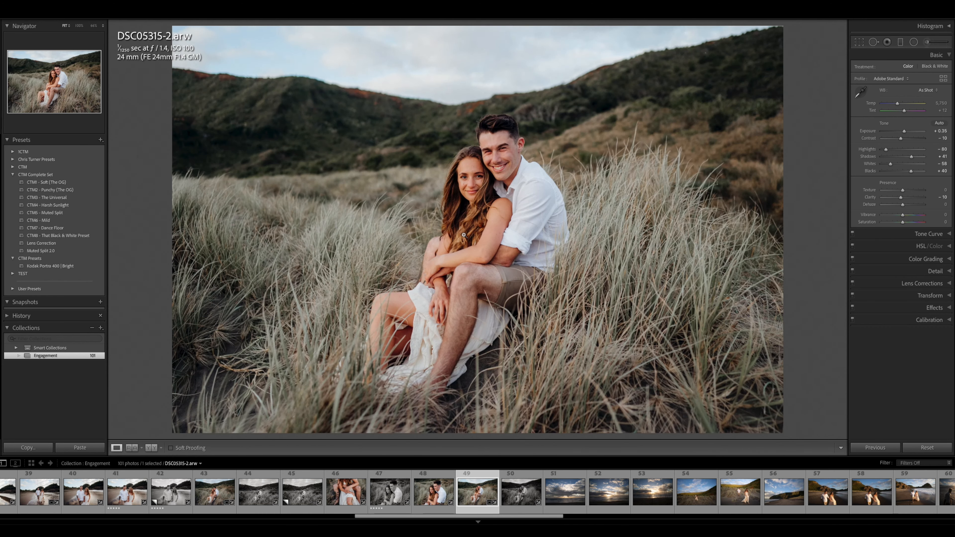
{"action": "key", "text": "Right"}
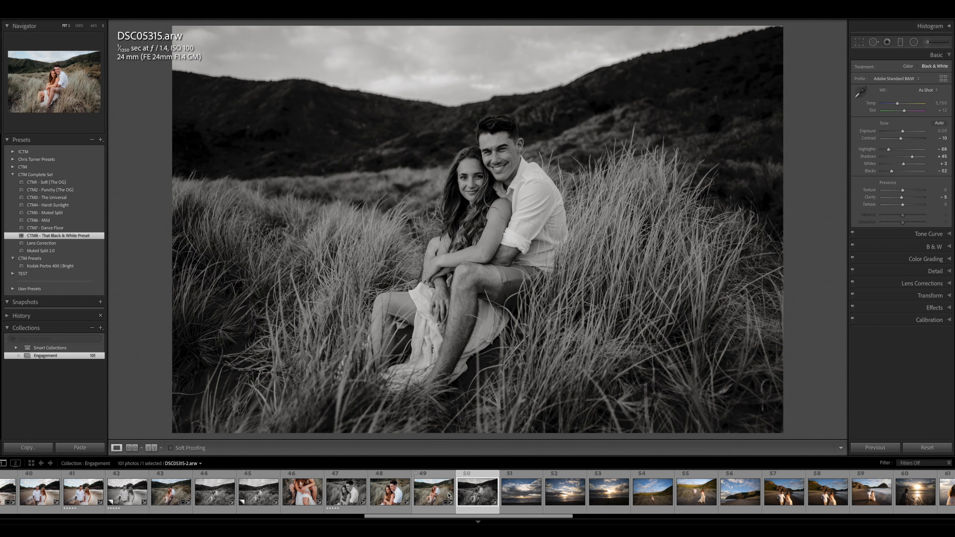
Straighten the black-and-white DSC05315.arw by 0.52 degrees and set its exposure to +0.60.
{"action": "left_click_drag", "start_coordinate": [901, 132], "coordinate": [902, 131]}
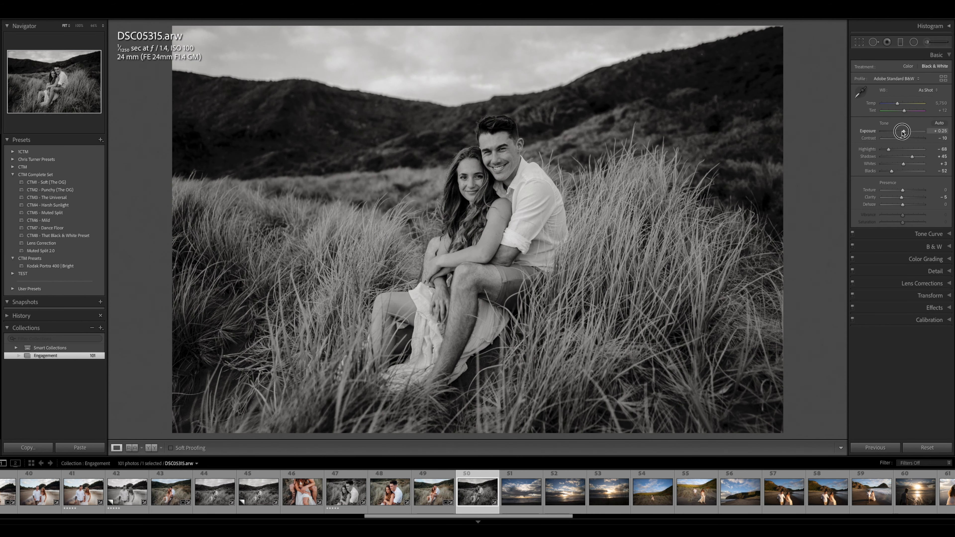
{"action": "key", "text": "r"}
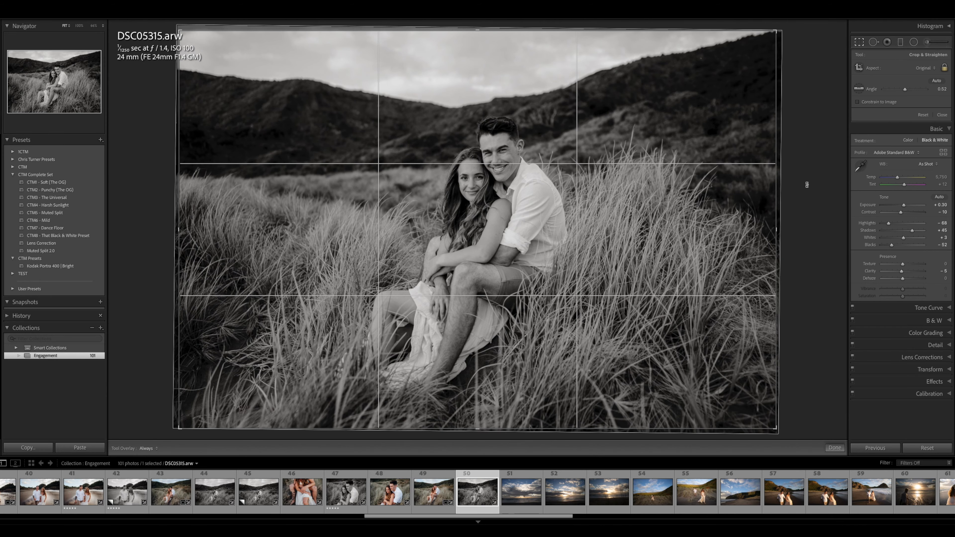
{"action": "key", "text": "equal"}
{"action": "key", "text": "equal"}
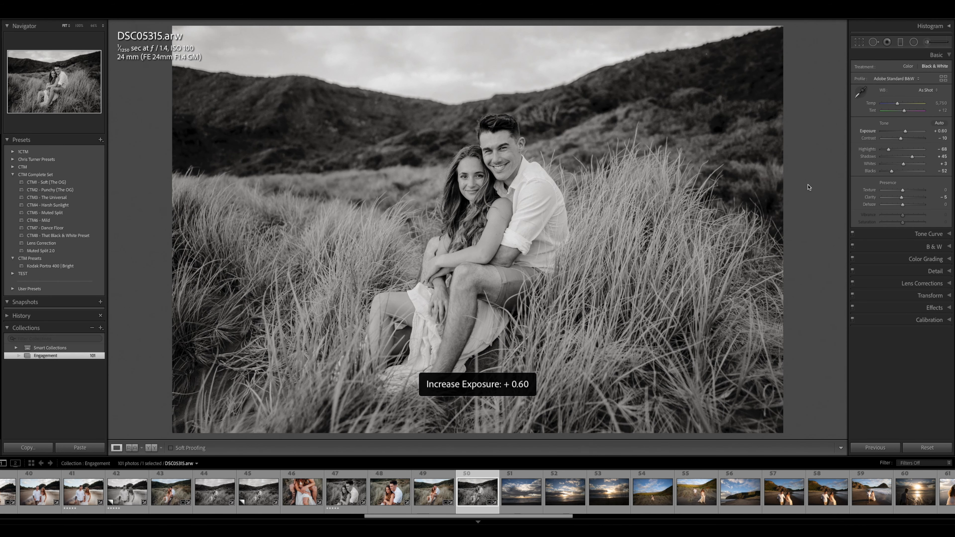
Apply the CTM3 - The Universal preset to DSC05319.arw, with Temp 6,482, Exposure +1.25, Highlights -100 and Shadows +100.
{"action": "key", "text": "Right"}
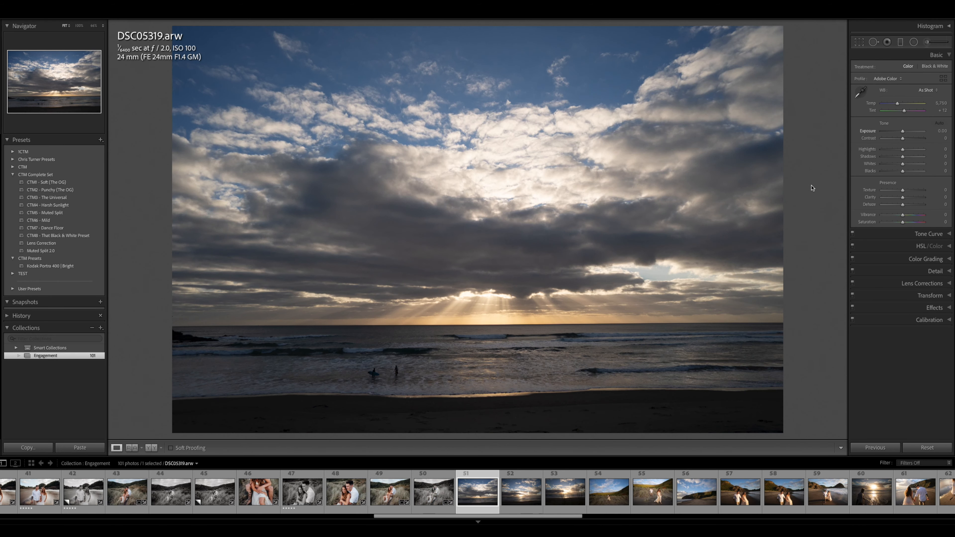
{"action": "left_click", "coordinate": [49, 197]}
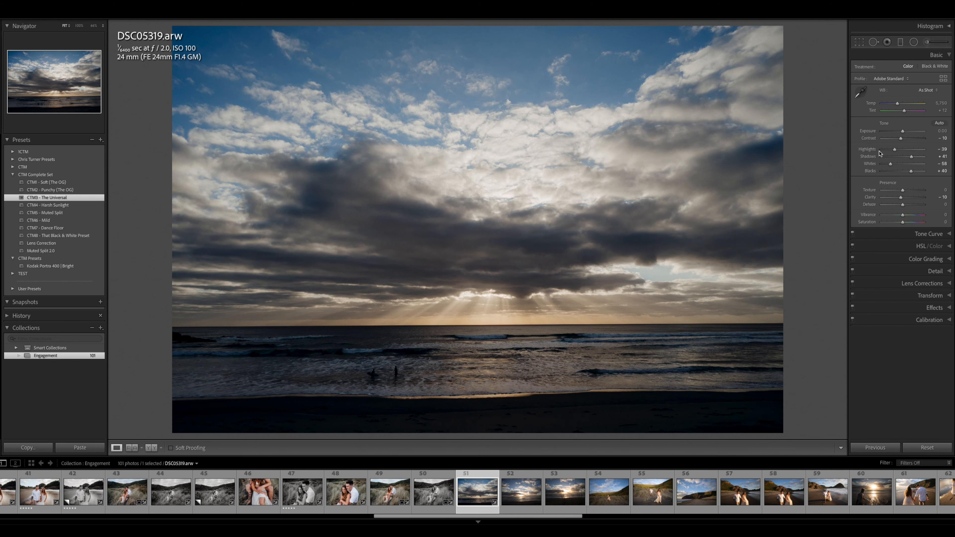
{"action": "left_click_drag", "start_coordinate": [894, 150], "coordinate": [884, 149]}
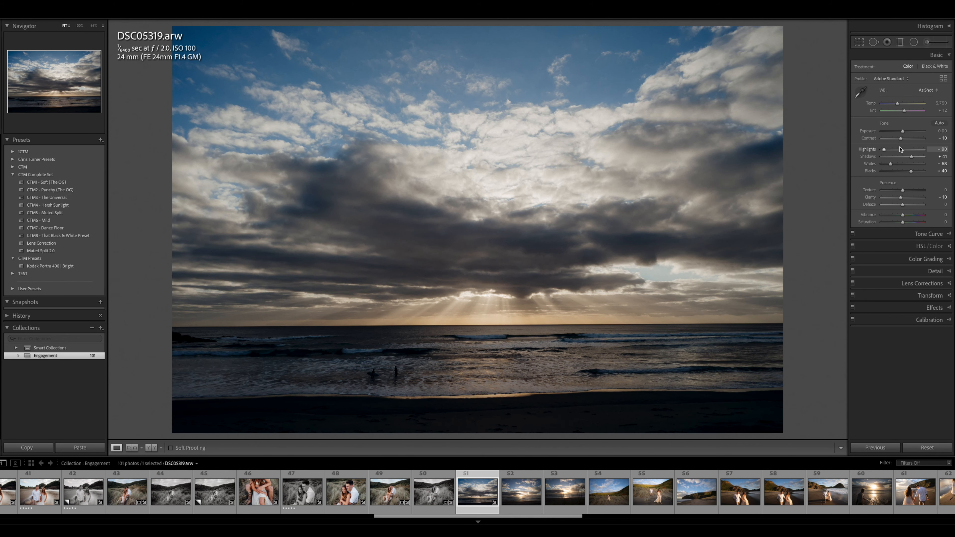
{"action": "left_click_drag", "start_coordinate": [897, 103], "coordinate": [925, 157]}
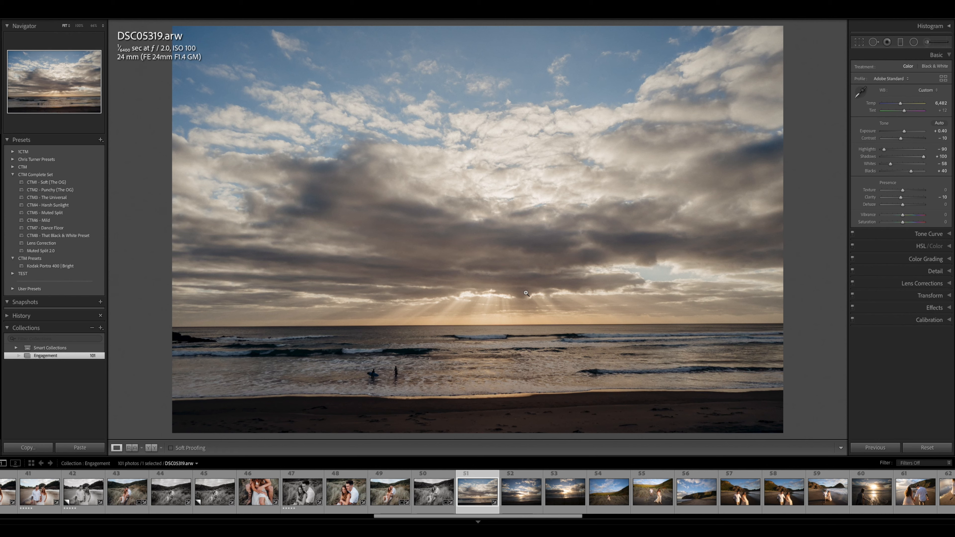
{"action": "left_click_drag", "start_coordinate": [905, 130], "coordinate": [880, 151]}
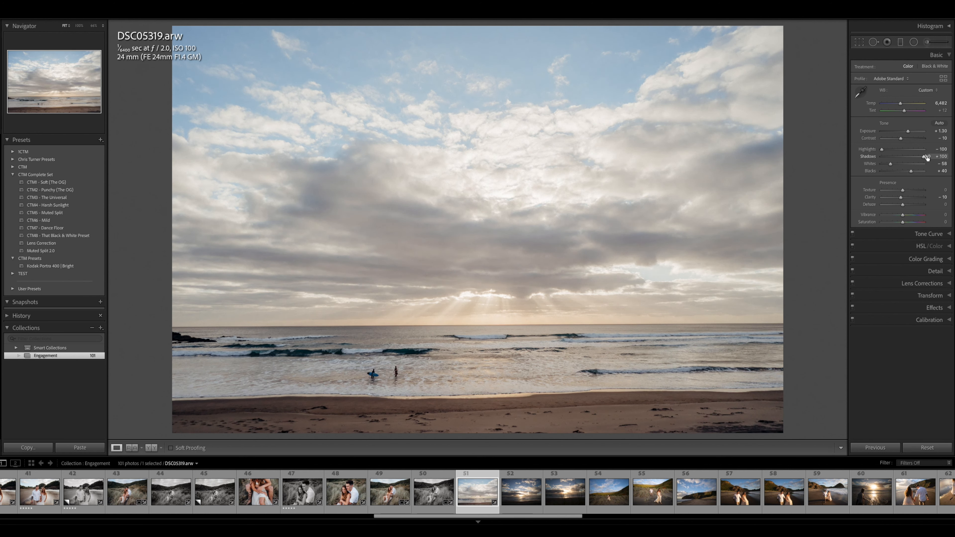
{"action": "left_click_drag", "start_coordinate": [908, 132], "coordinate": [908, 132]}
Straighten the horizon of the seascape DSC05319.arw by 0.15 degrees and commit the crop.
{"action": "key", "text": "r"}
{"action": "left_click_drag", "start_coordinate": [812, 207], "coordinate": [815, 206]}
{"action": "key", "text": "Return"}
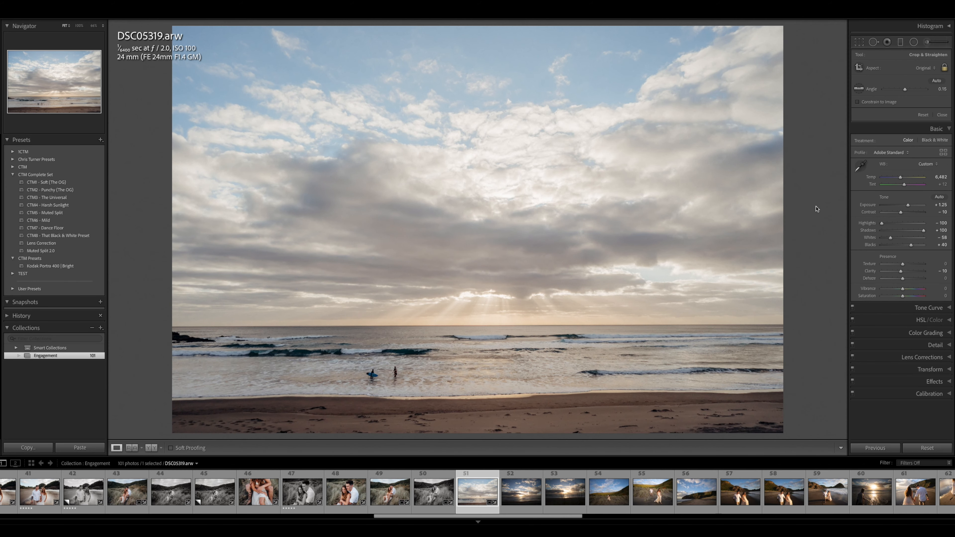
Apply the CTM6 - Mild preset to DSC05323.arw, with Exposure at +0.95 and Temp at 6,349.
{"action": "key", "text": "Right"}
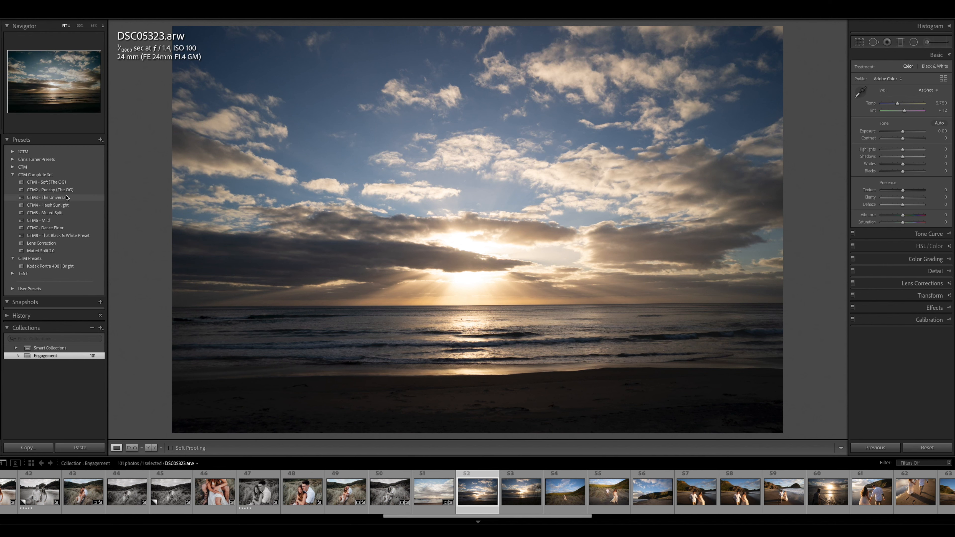
{"action": "left_click", "coordinate": [68, 220]}
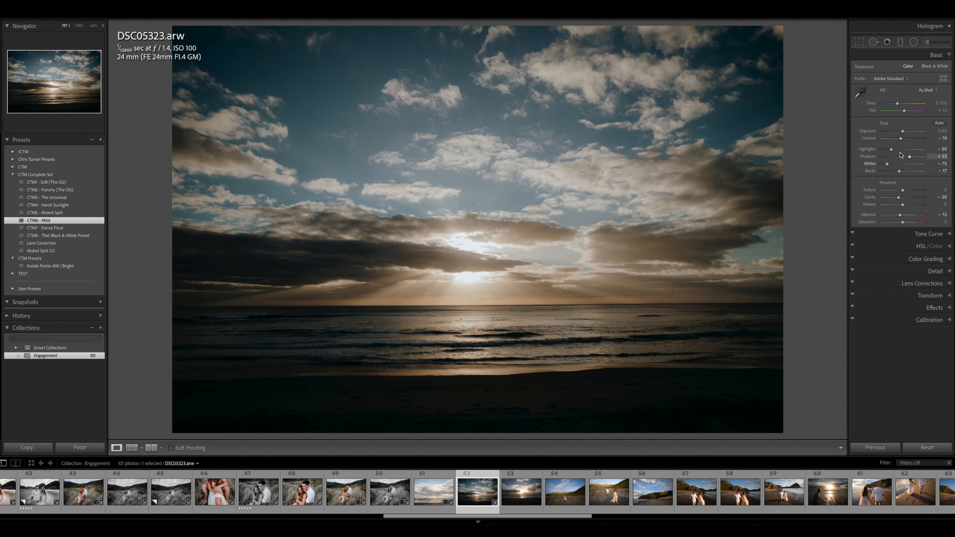
{"action": "left_click_drag", "start_coordinate": [908, 134], "coordinate": [901, 104]}
Rotate the crop of DSC05323.arw slightly to level the sea horizon.
{"action": "key", "text": "r"}
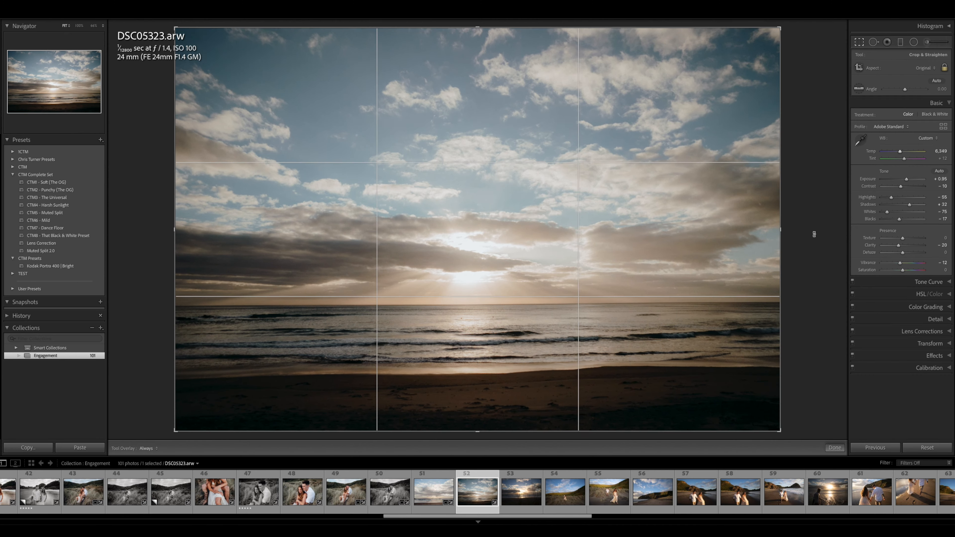
{"action": "left_click_drag", "start_coordinate": [814, 234], "coordinate": [813, 235]}
{"action": "key", "text": "r"}
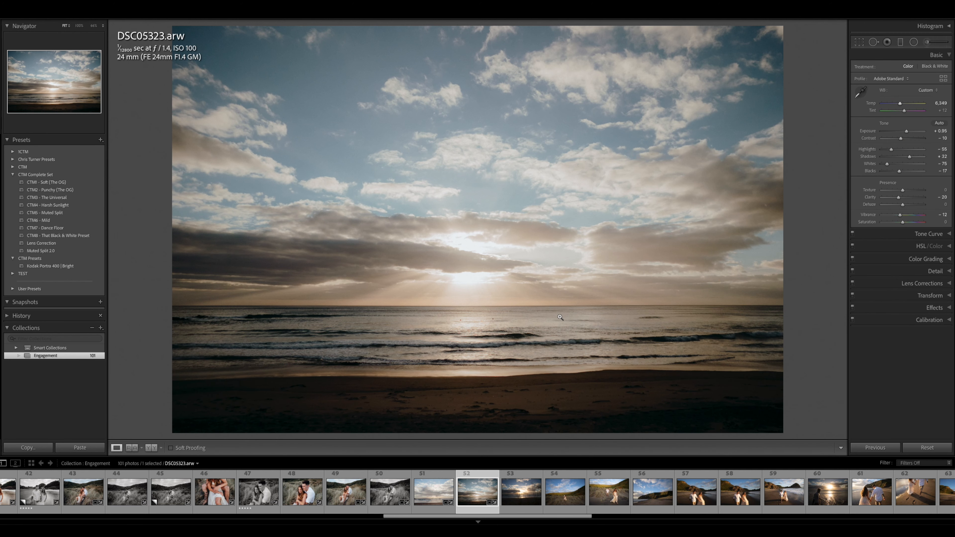
Apply the CTM6 - Mild preset to DSC05324.arw, raise its exposure and open the photo for cropping.
{"action": "key", "text": "Right"}
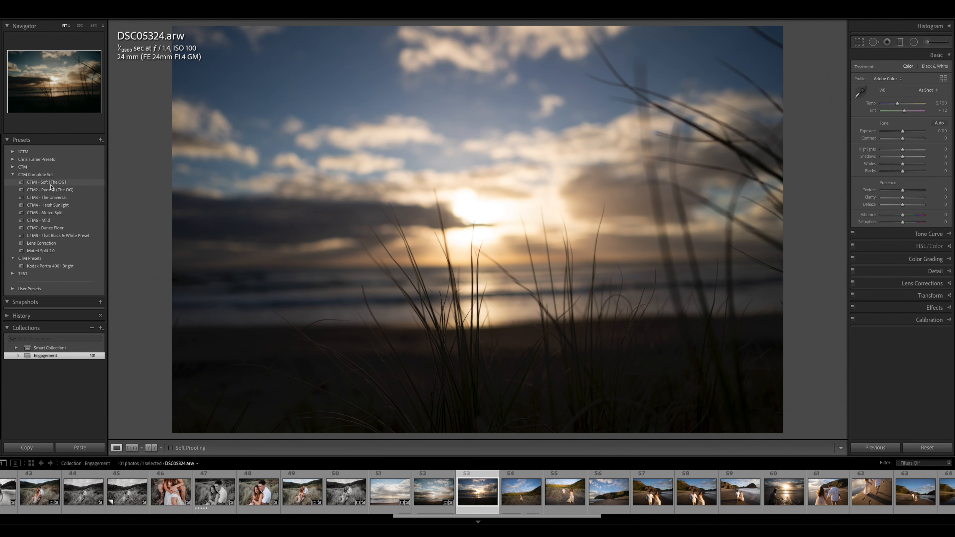
{"action": "left_click", "coordinate": [52, 220]}
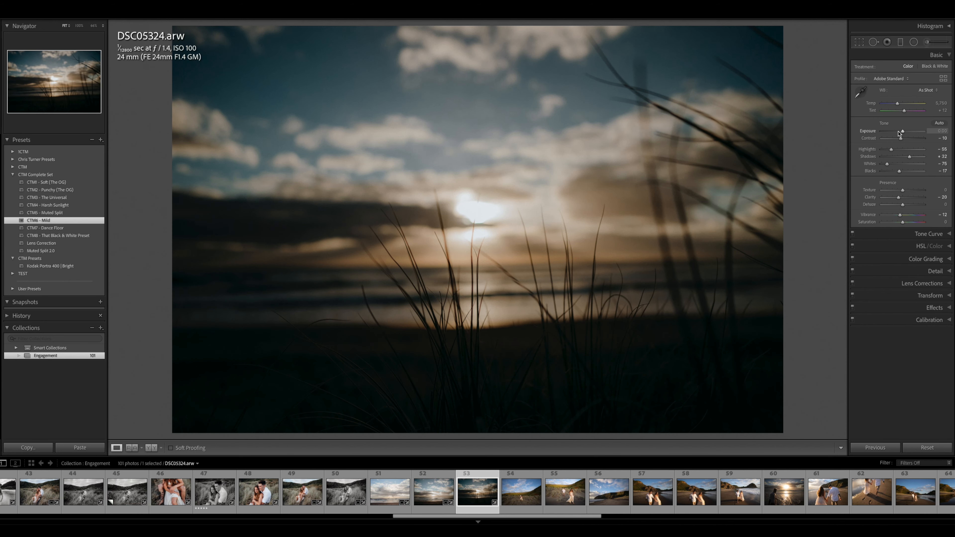
{"action": "left_click_drag", "start_coordinate": [902, 131], "coordinate": [912, 131]}
{"action": "key", "text": "r"}
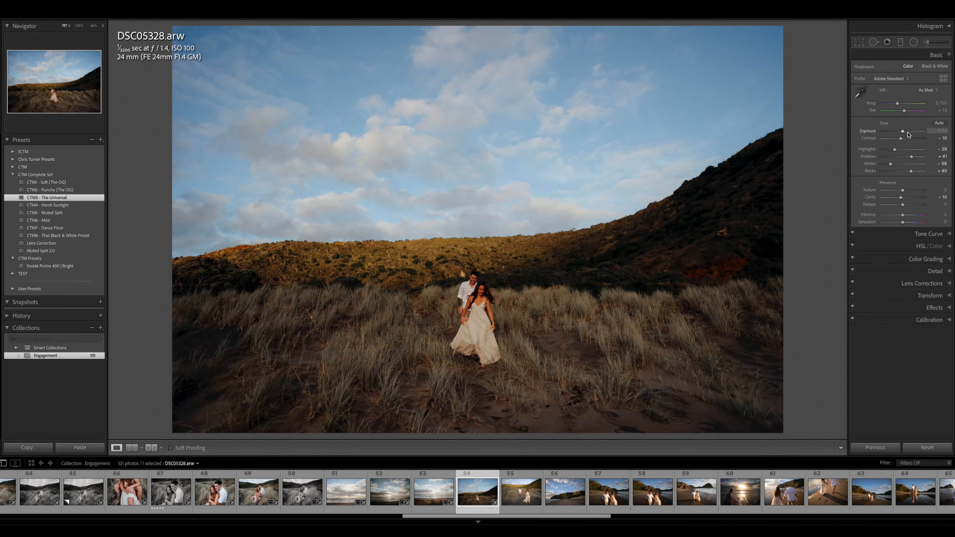
Set DSC05328.arw to Exposure +0.85 and Temp 4,976, compare the CTM6 - Mild preset and keep CTM3 - The Universal.
{"action": "left_click_drag", "start_coordinate": [908, 132], "coordinate": [894, 107]}
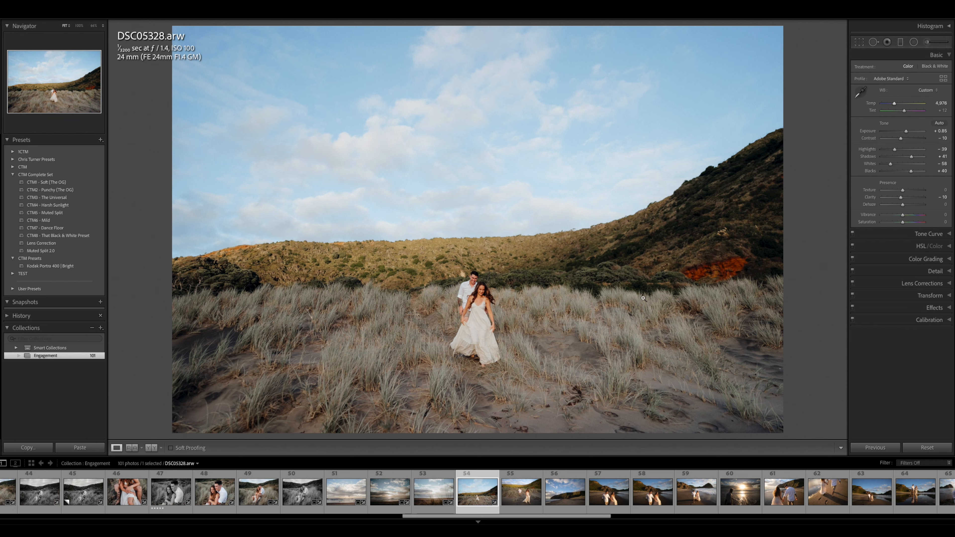
{"action": "left_click", "coordinate": [38, 220]}
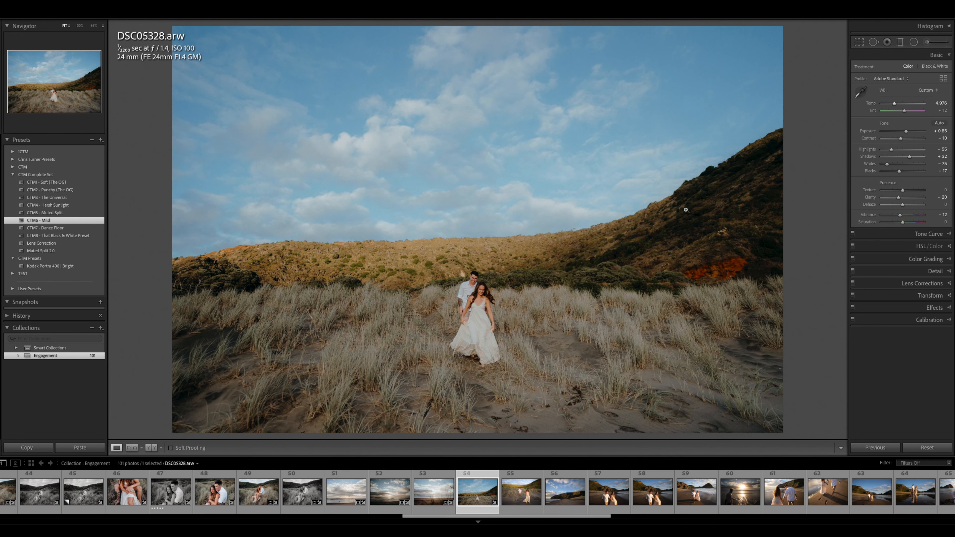
{"action": "left_click", "coordinate": [57, 197]}
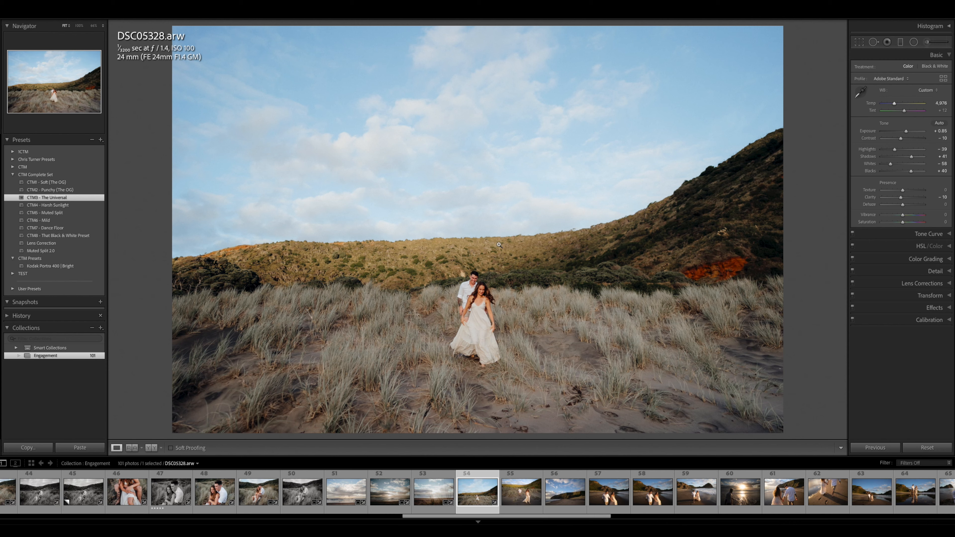
Apply the CTM3 - The Universal preset to DSC05335.arw and adjust its white balance temperature and exposure.
{"action": "key", "text": "Right"}
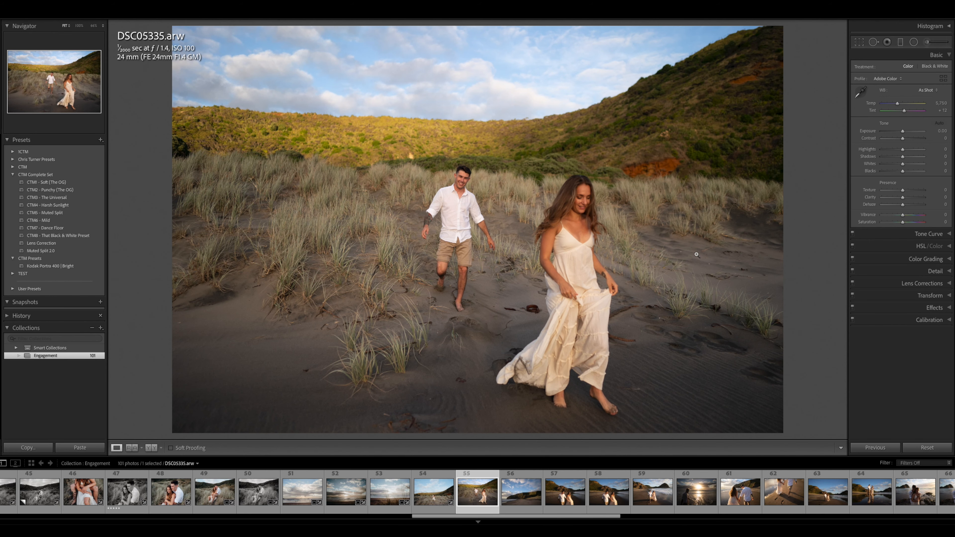
{"action": "left_click", "coordinate": [64, 197]}
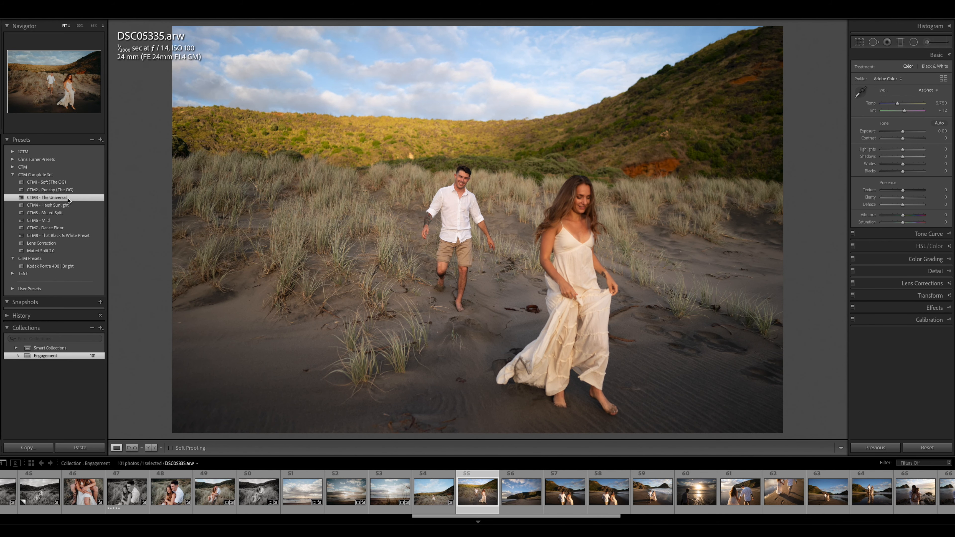
{"action": "left_click_drag", "start_coordinate": [897, 104], "coordinate": [904, 131]}
Apply the CTM3 - The Universal preset to DSC05338.arw and rotate its crop slightly to level the horizon.
{"action": "key", "text": "Right"}
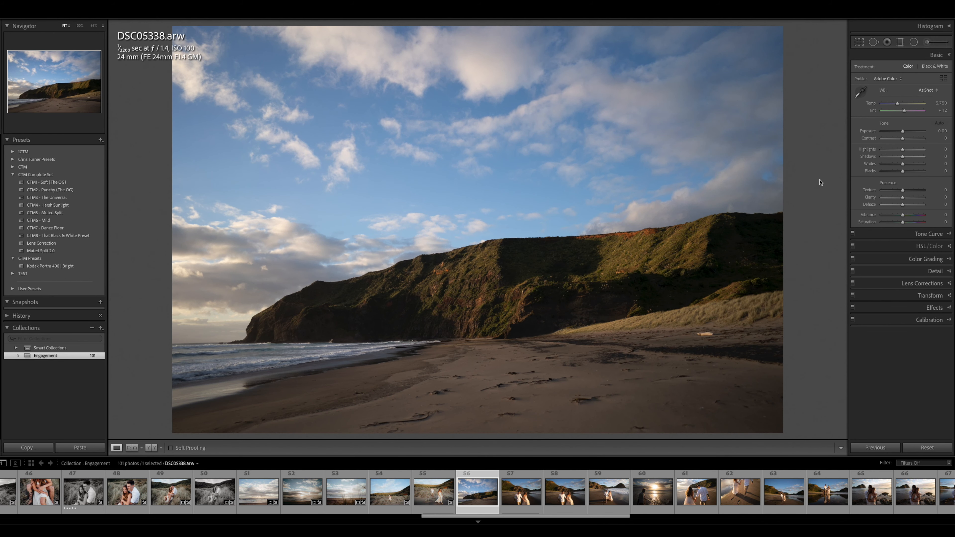
{"action": "left_click", "coordinate": [62, 198]}
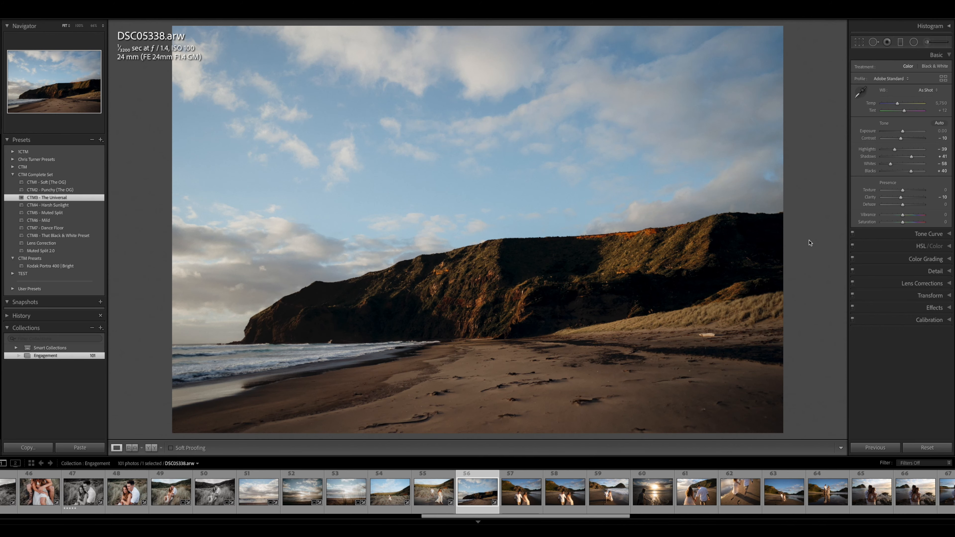
{"action": "key", "text": "r"}
{"action": "left_click_drag", "start_coordinate": [808, 236], "coordinate": [807, 240]}
{"action": "key", "text": "Return"}
Set the tone of DSC05338.arw to Exposure +0.50, Highlights -79 and Shadows +71.
{"action": "key", "text": "equal"}
{"action": "key", "text": "equal"}
{"action": "key", "text": "equal"}
{"action": "key", "text": "equal"}
{"action": "key", "text": "equal"}
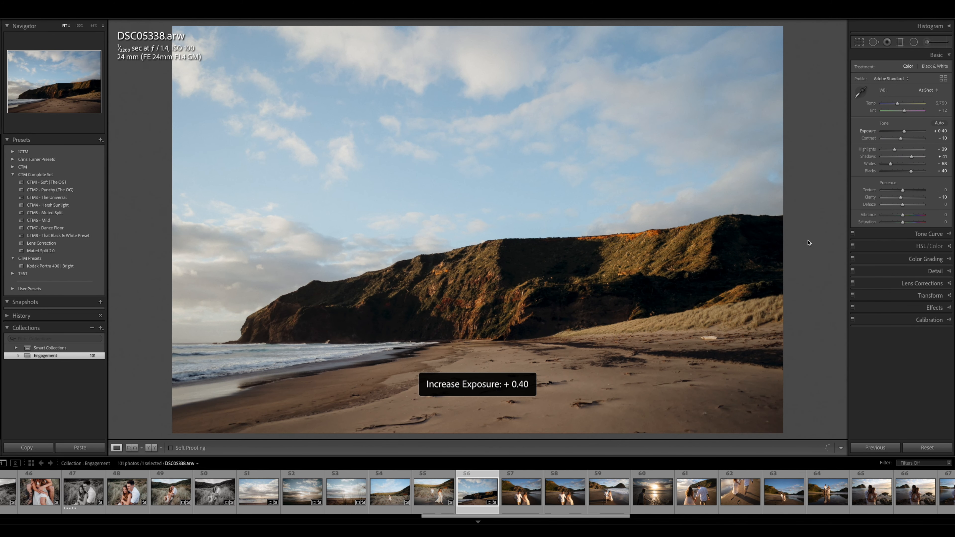
{"action": "left_click", "coordinate": [885, 149]}
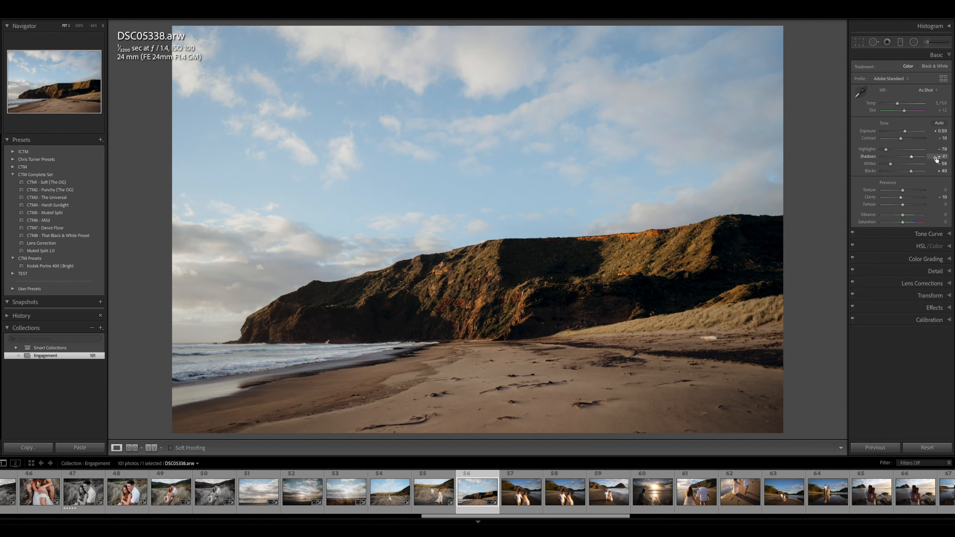
{"action": "left_click_drag", "start_coordinate": [915, 157], "coordinate": [918, 156]}
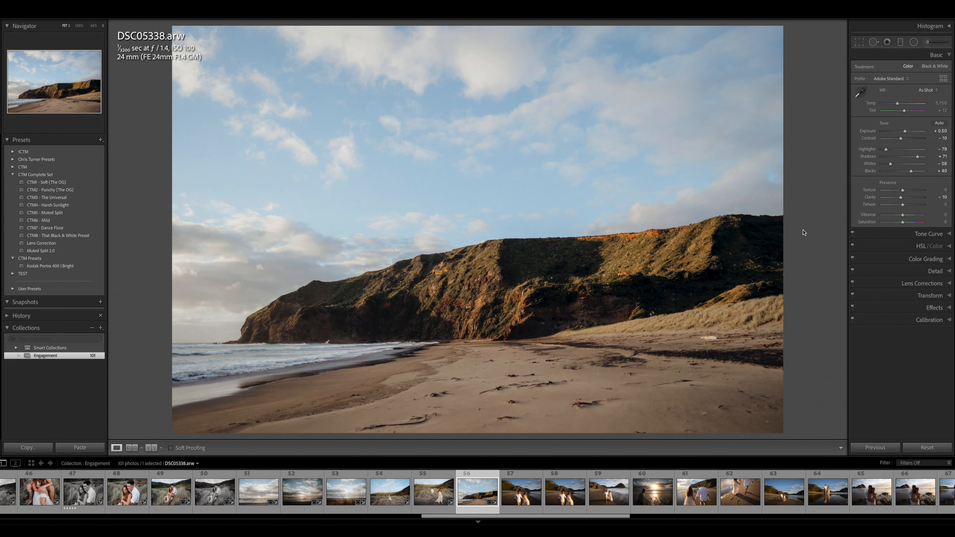
Apply the CTM3 - The Universal preset to DSC05344-2.arw and rotate its crop to level the shoreline.
{"action": "key", "text": "Right"}
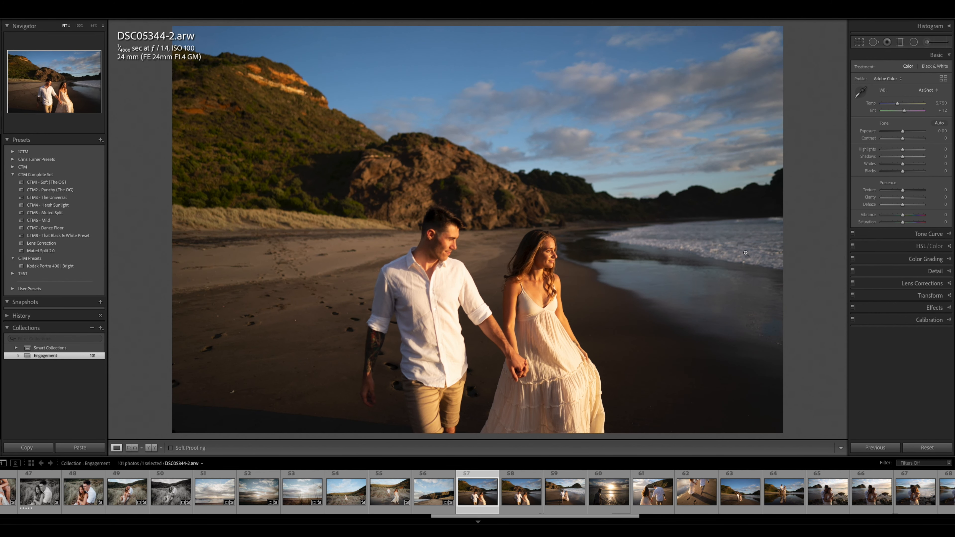
{"action": "left_click", "coordinate": [44, 198]}
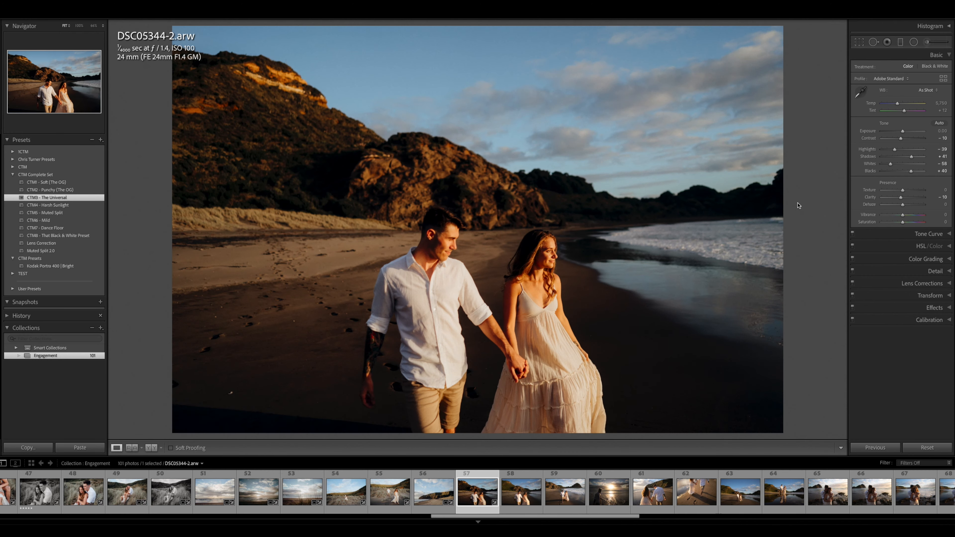
{"action": "key", "text": "r"}
{"action": "left_click_drag", "start_coordinate": [799, 207], "coordinate": [806, 213]}
{"action": "key", "text": "Return"}
Set DSC05344-2.arw to Exposure +0.50, Highlights -80 and Temp 4,907.
{"action": "key", "text": "="}
{"action": "key", "text": "="}
{"action": "key", "text": "="}
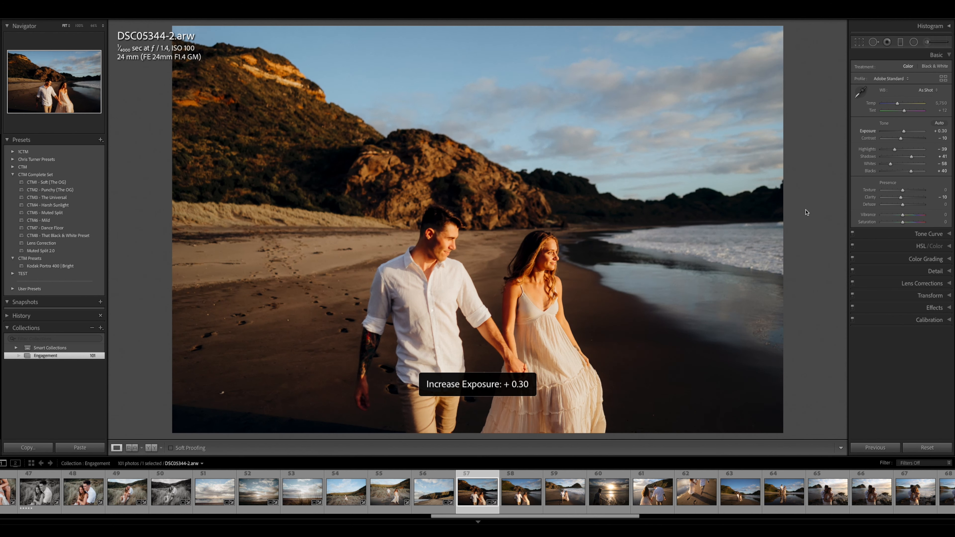
{"action": "left_click_drag", "start_coordinate": [894, 150], "coordinate": [886, 149]}
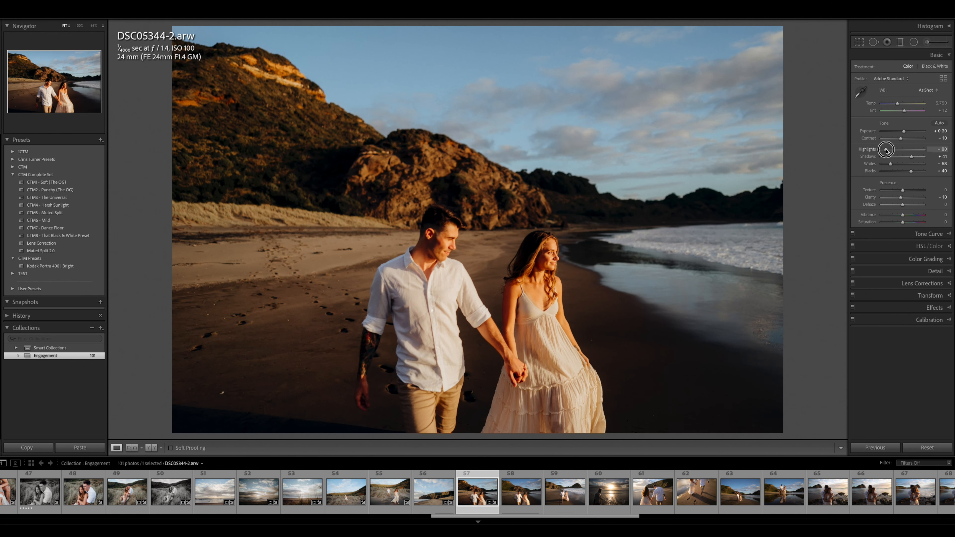
{"action": "left_click_drag", "start_coordinate": [897, 104], "coordinate": [893, 109]}
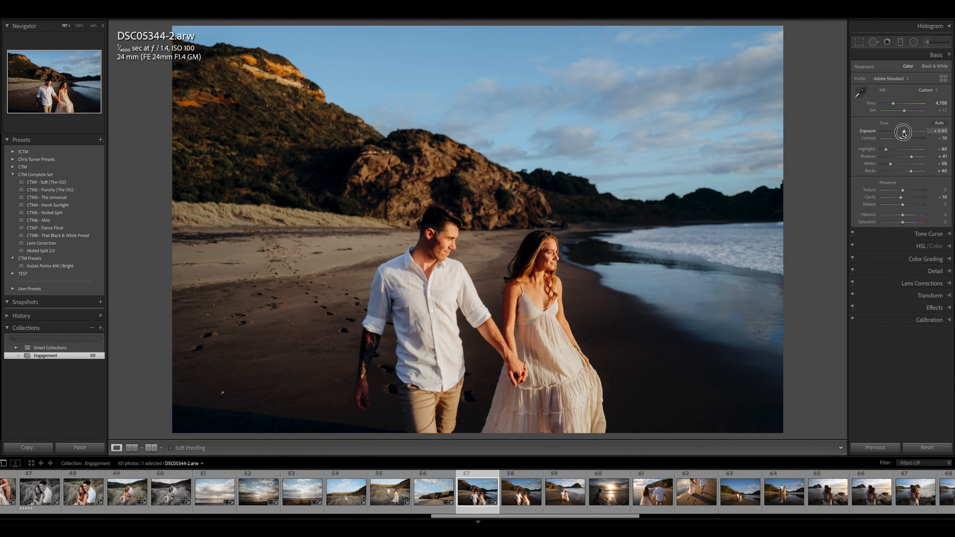
{"action": "left_click_drag", "start_coordinate": [893, 104], "coordinate": [893, 106]}
{"action": "left_click_drag", "start_coordinate": [904, 131], "coordinate": [905, 134]}
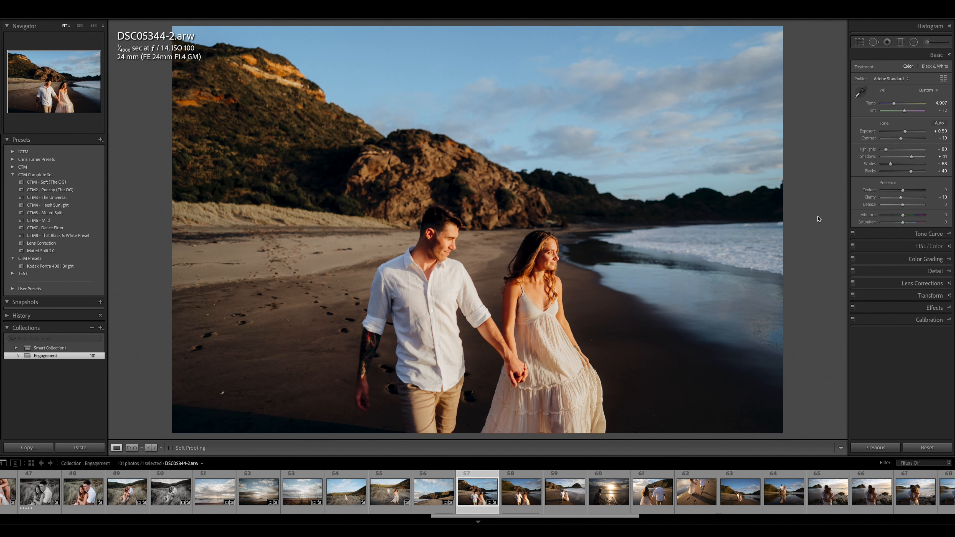
Apply the CTM8 - That Black & White Preset to DSC05344.arw, with Exposure at +0.30 and the shoreline levelled by cropping.
{"action": "key", "text": "Right"}
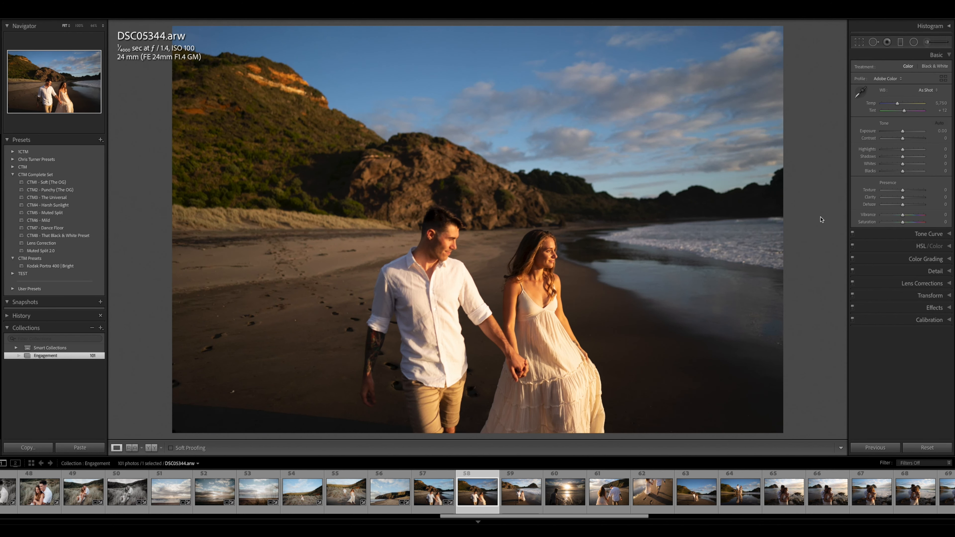
{"action": "left_click", "coordinate": [72, 235]}
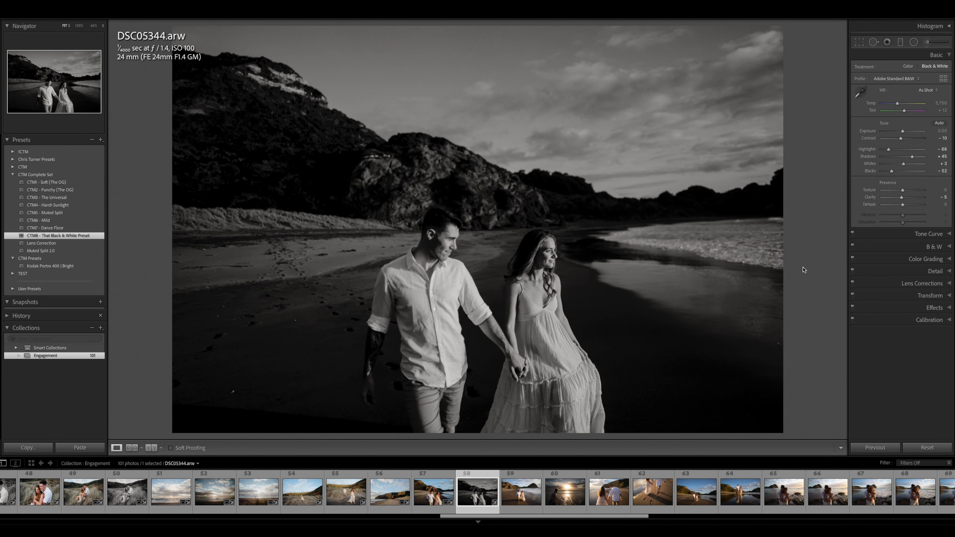
{"action": "key", "text": "equal"}
{"action": "key", "text": "equal"}
{"action": "key", "text": "equal"}
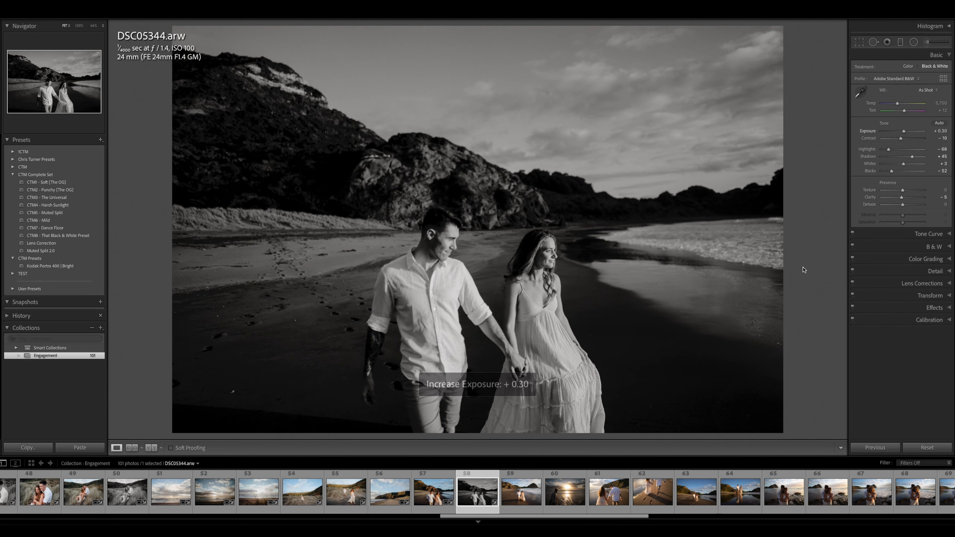
{"action": "key", "text": "r"}
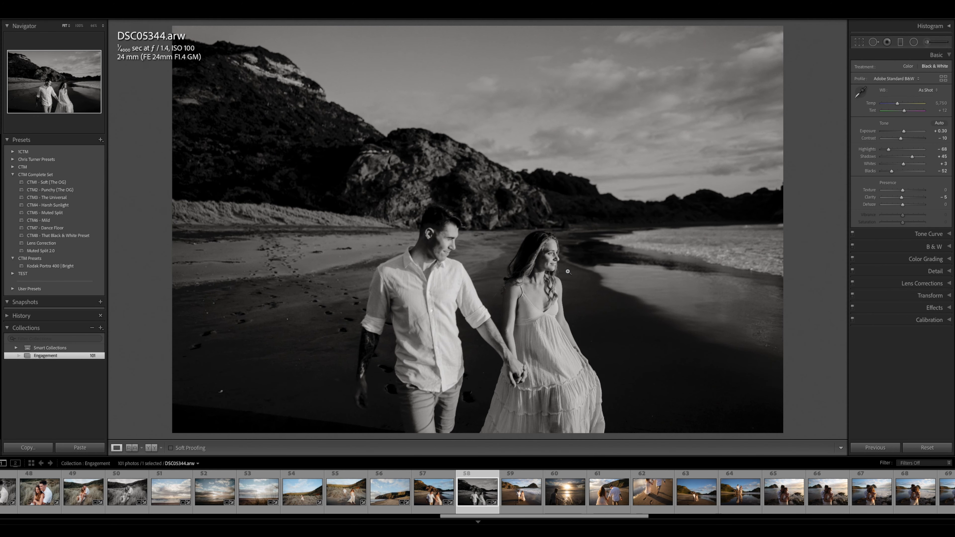
Straighten DSC05351.arw slightly and apply the CTM8 - That Black & White Preset with Exposure at +0.15.
{"action": "key", "text": "Right"}
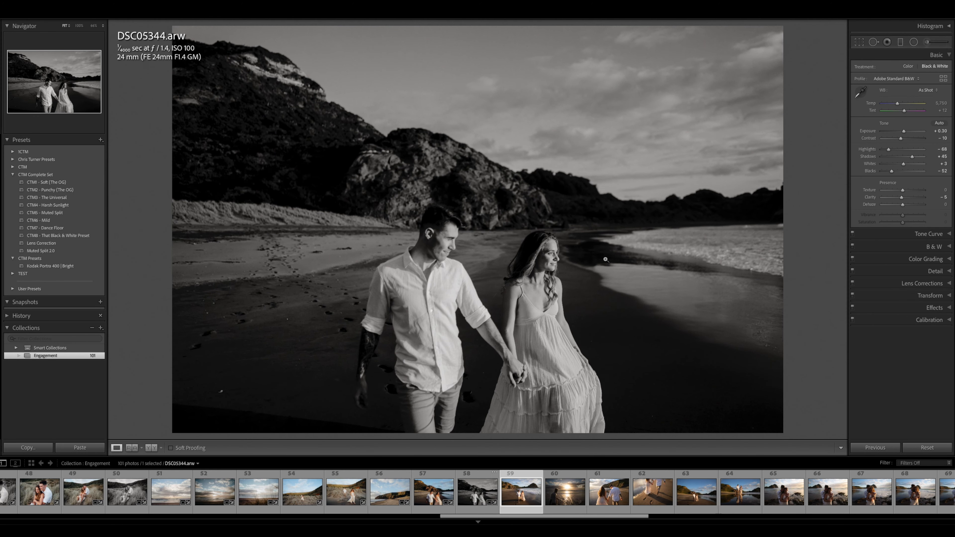
{"action": "key", "text": "r"}
{"action": "left_click_drag", "start_coordinate": [799, 211], "coordinate": [797, 222]}
{"action": "key", "text": "Return"}
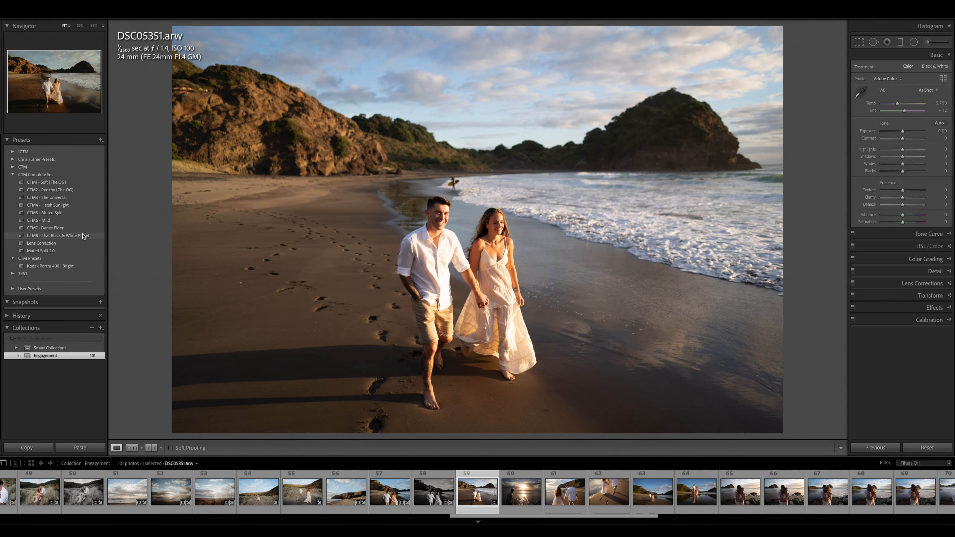
{"action": "left_click", "coordinate": [72, 236]}
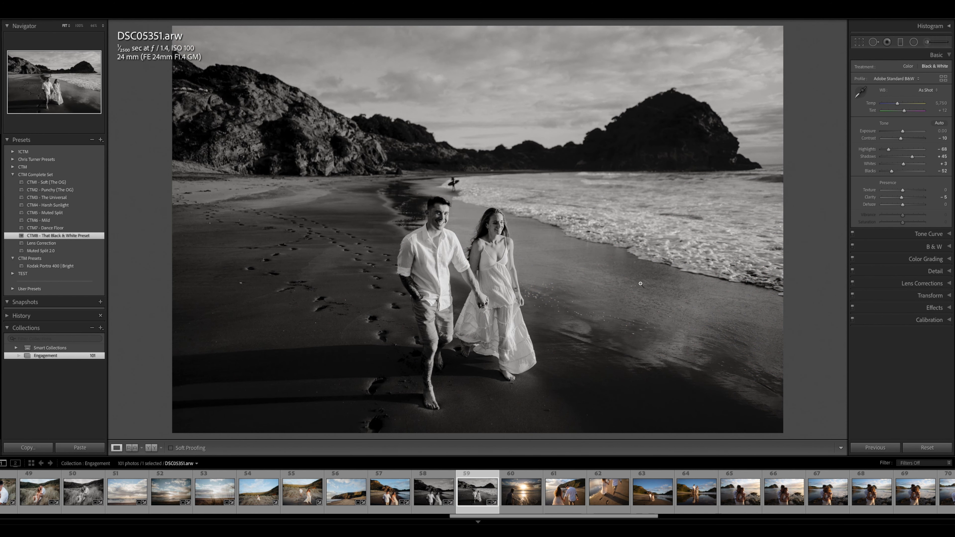
{"action": "left_click_drag", "start_coordinate": [902, 131], "coordinate": [903, 132]}
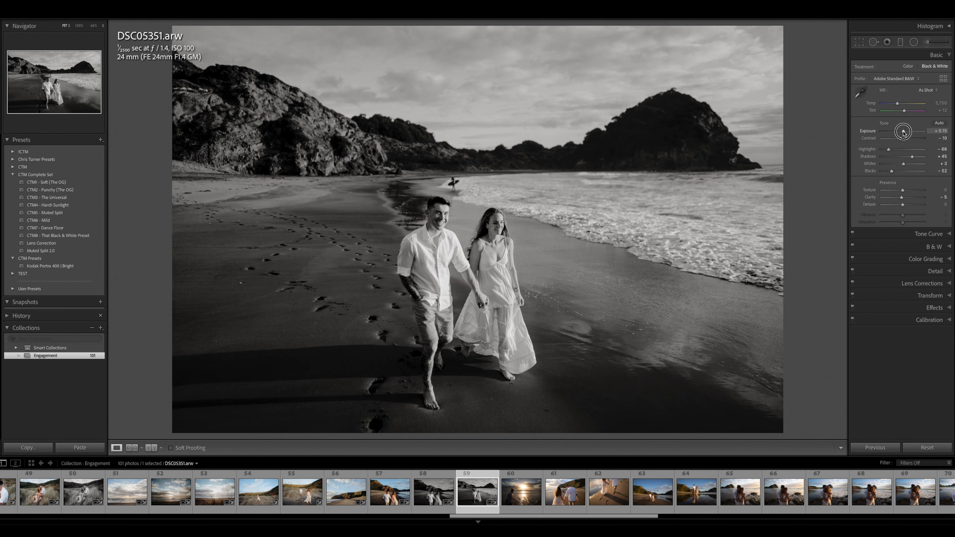
Apply the CTM6 - Mild preset to DSC05359.arw and rotate its crop to an angle of about -0.12 to level the horizon.
{"action": "key", "text": "Right"}
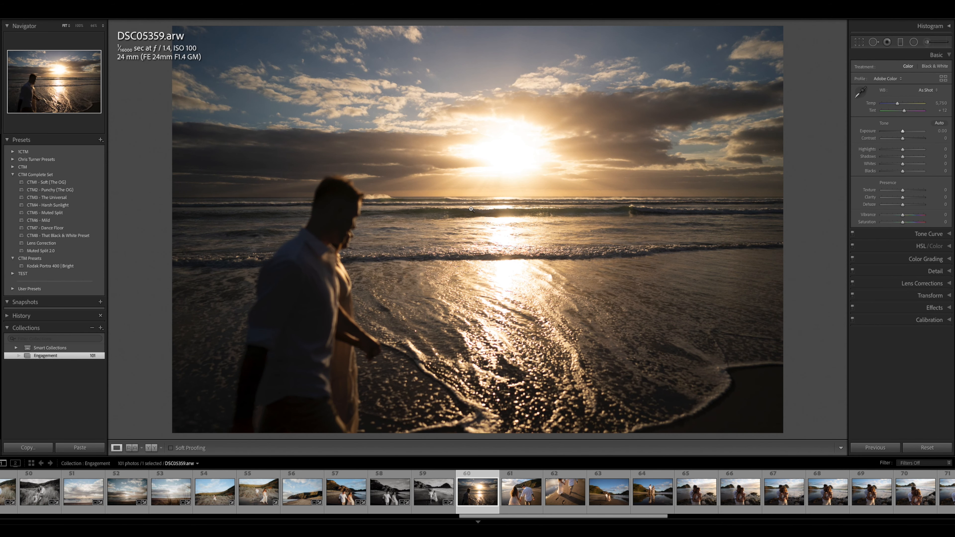
{"action": "left_click", "coordinate": [64, 220]}
{"action": "key", "text": "r"}
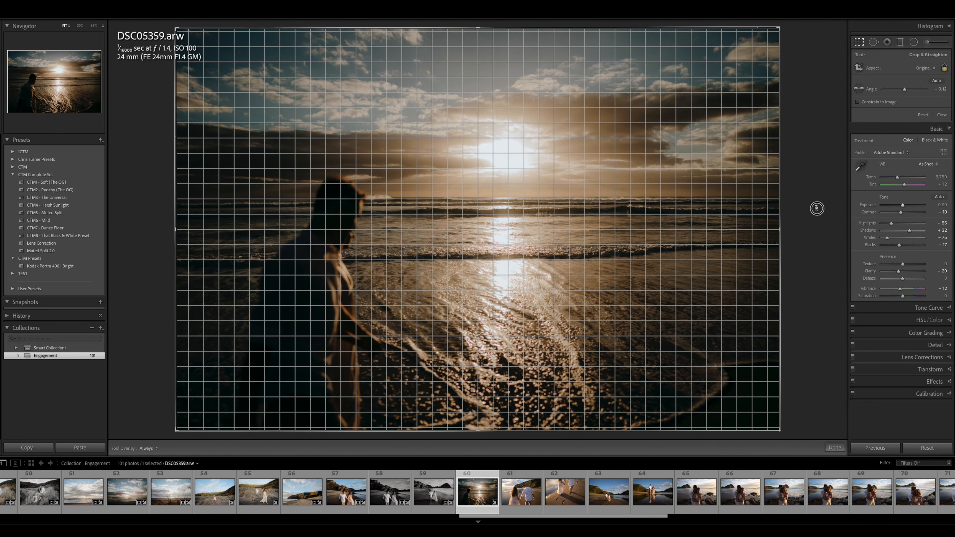
{"action": "key", "text": "Return"}
Raise the exposure of the sunset photo DSC05359.arw to +0.70.
{"action": "key", "text": "="}
{"action": "key", "text": "="}
{"action": "key", "text": "="}
{"action": "key", "text": "="}
{"action": "key", "text": "="}
{"action": "key", "text": "="}
{"action": "key", "text": "="}
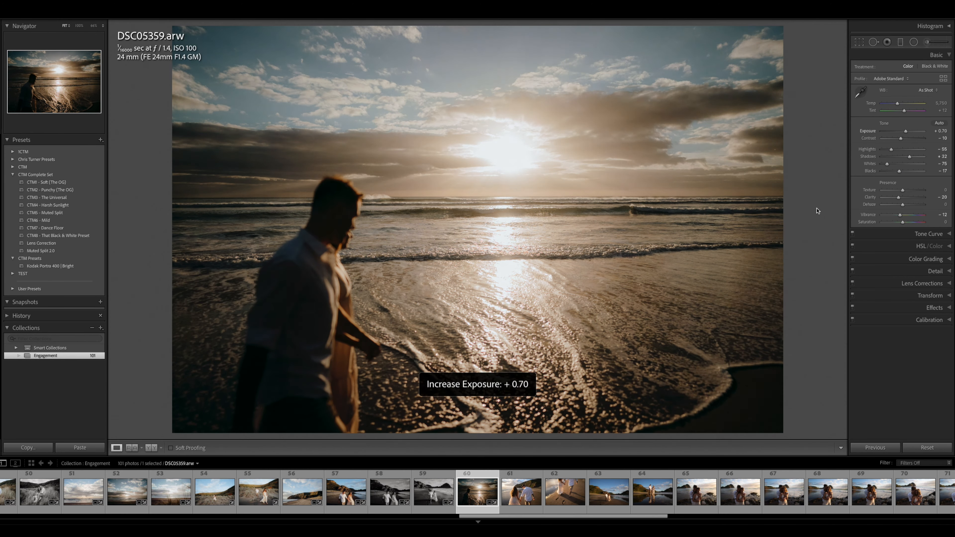
Apply the CTM3 - The Universal preset to DSC05363.arw, rate it three stars and set Exposure to +0.20.
{"action": "key", "text": "Right"}
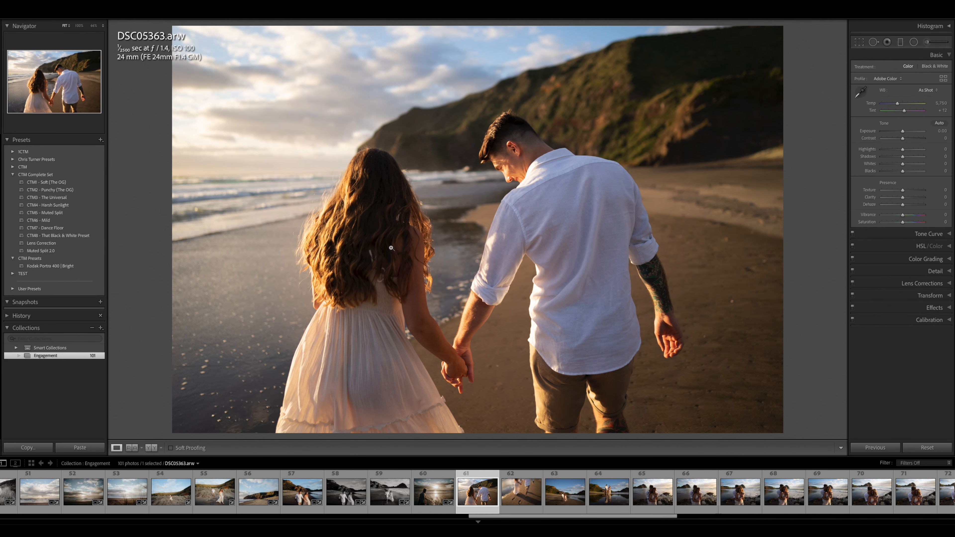
{"action": "left_click", "coordinate": [78, 200]}
{"action": "key", "text": "3"}
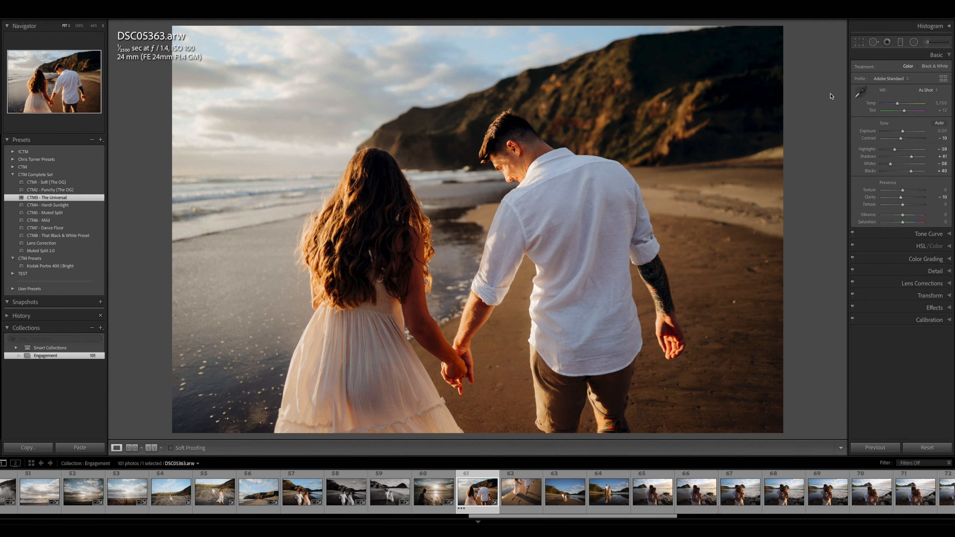
{"action": "key", "text": "equal"}
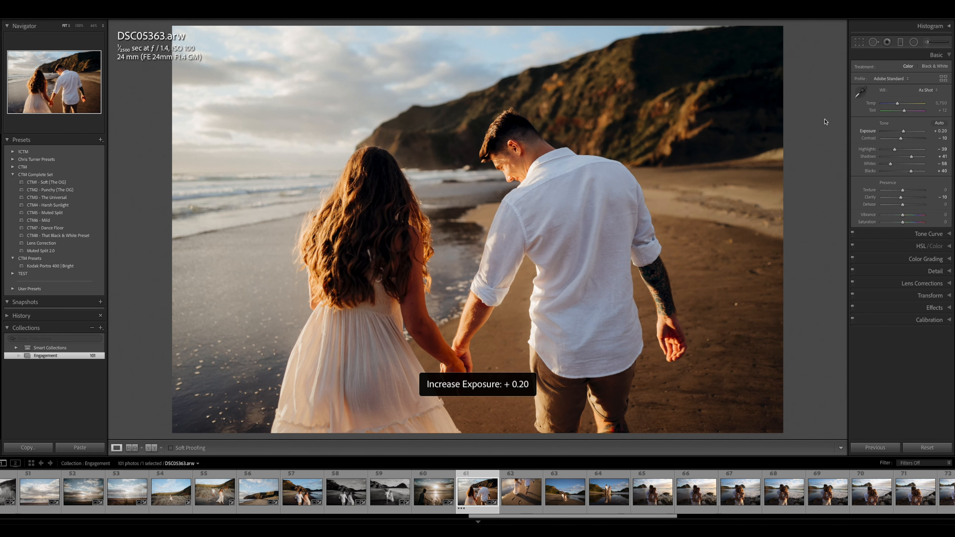
Apply the CTM3 - The Universal preset to DSC05367.arw, with Exposure at +0.15 and Temp at 5,281.
{"action": "key", "text": "Right"}
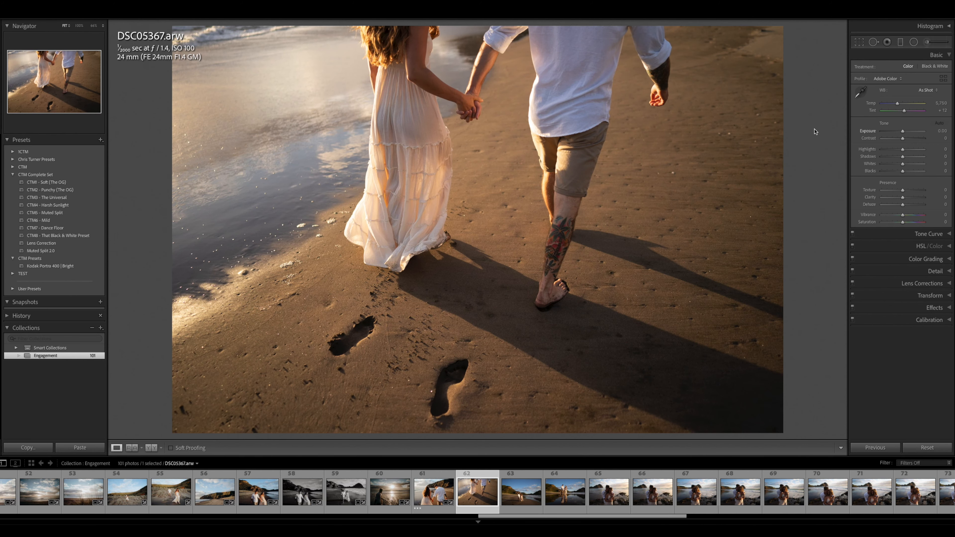
{"action": "left_click", "coordinate": [50, 196]}
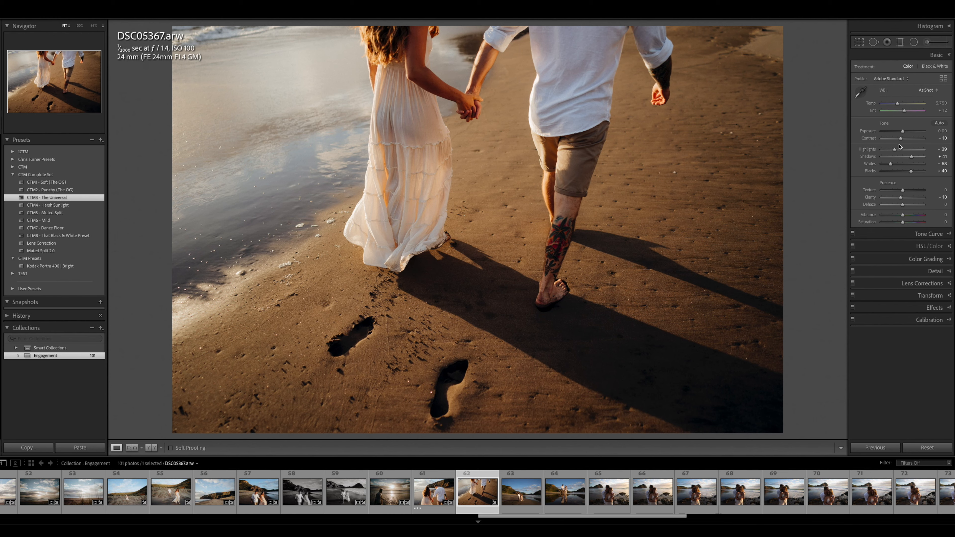
{"action": "left_click_drag", "start_coordinate": [902, 131], "coordinate": [895, 106]}
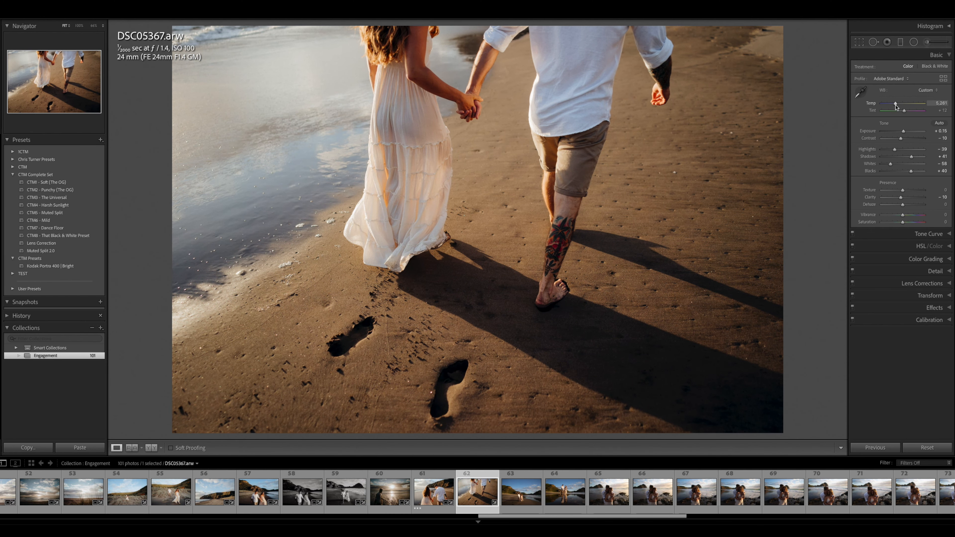
Apply the CTM3 - The Universal preset to DSC05370.arw, with Temp at 5,049 and Exposure at +0.55.
{"action": "key", "text": "Right"}
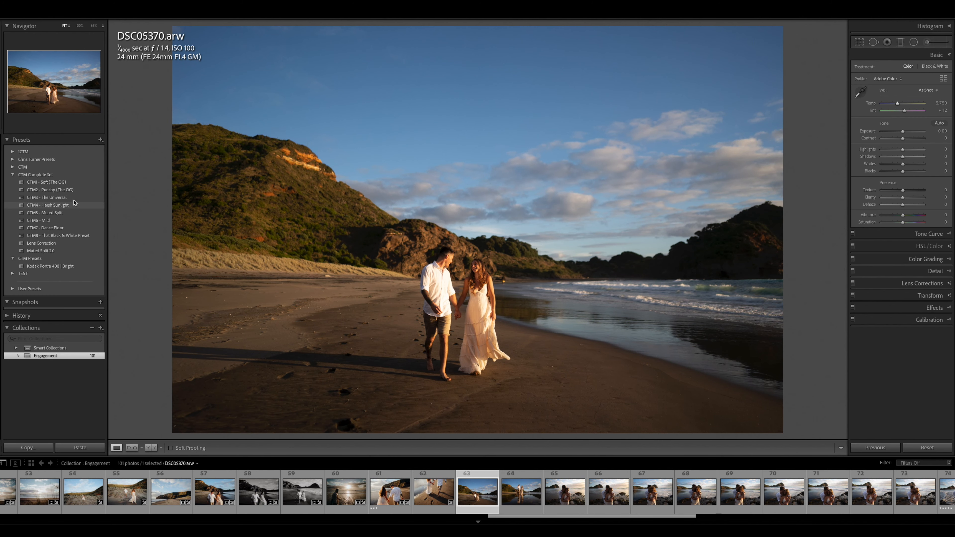
{"action": "left_click", "coordinate": [73, 197]}
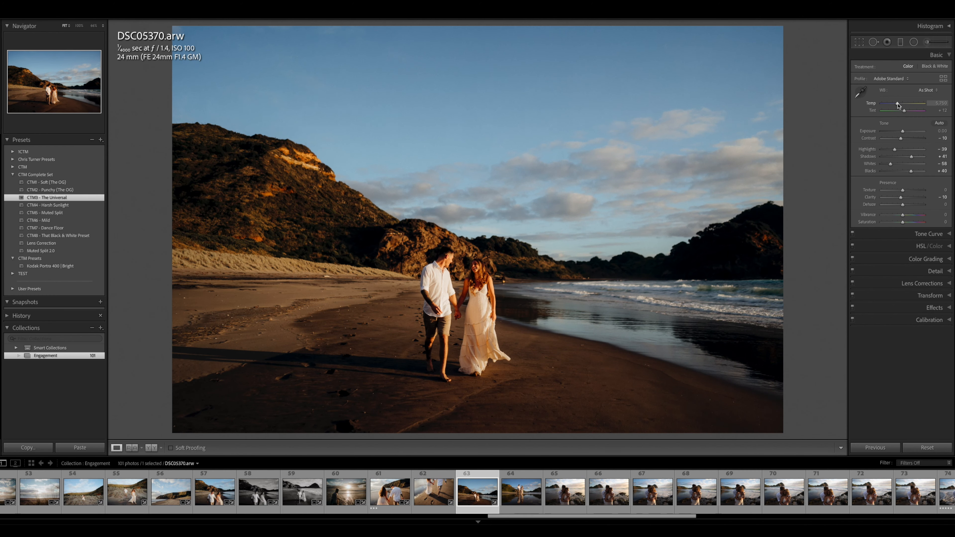
{"action": "left_click_drag", "start_coordinate": [897, 104], "coordinate": [904, 131]}
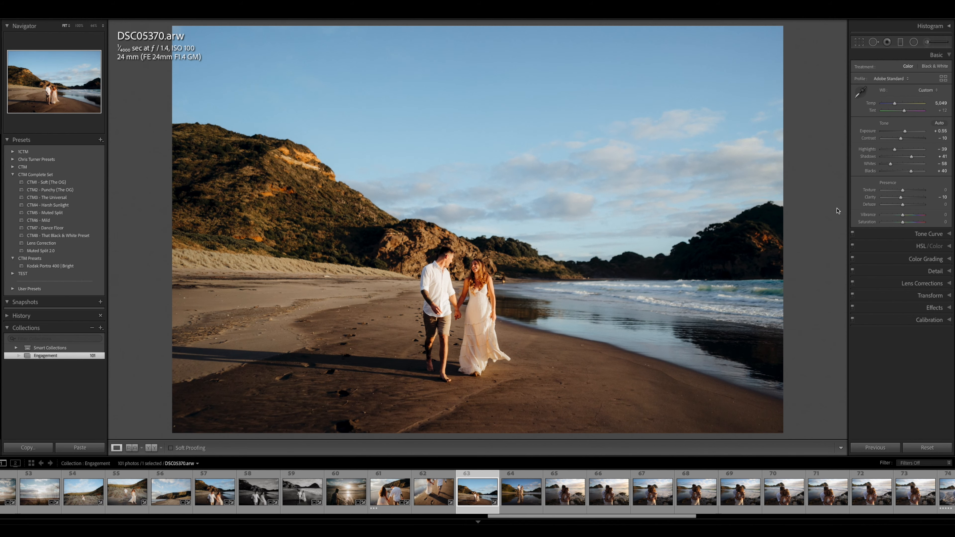
Apply the CTM3 - The Universal preset to DSC05383.arw and set Exposure to +0.50.
{"action": "key", "text": "Right"}
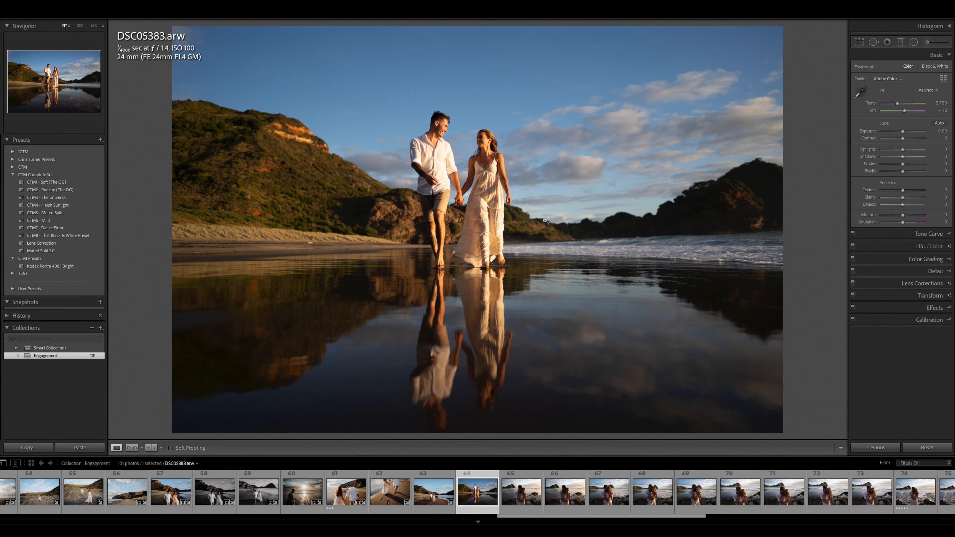
{"action": "left_click", "coordinate": [63, 199]}
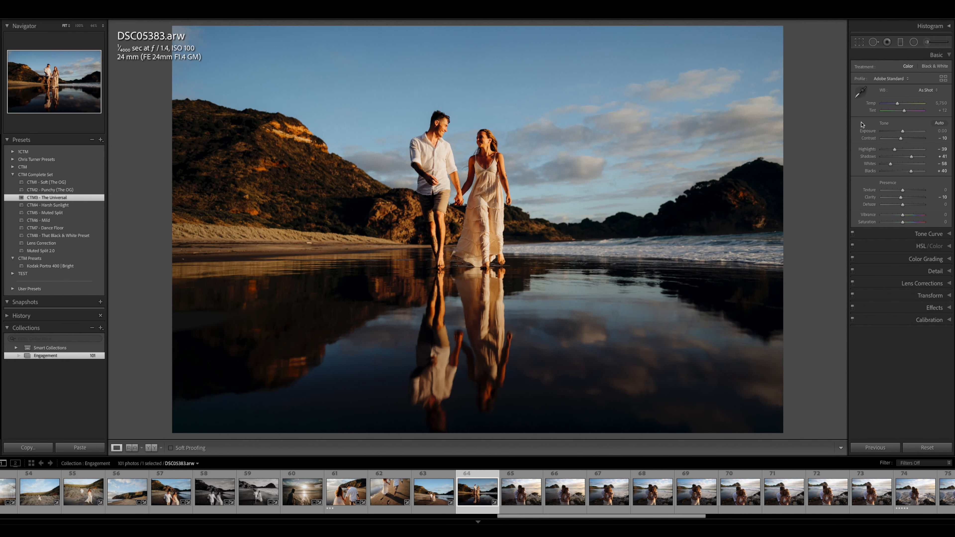
{"action": "left_click_drag", "start_coordinate": [903, 132], "coordinate": [907, 131]}
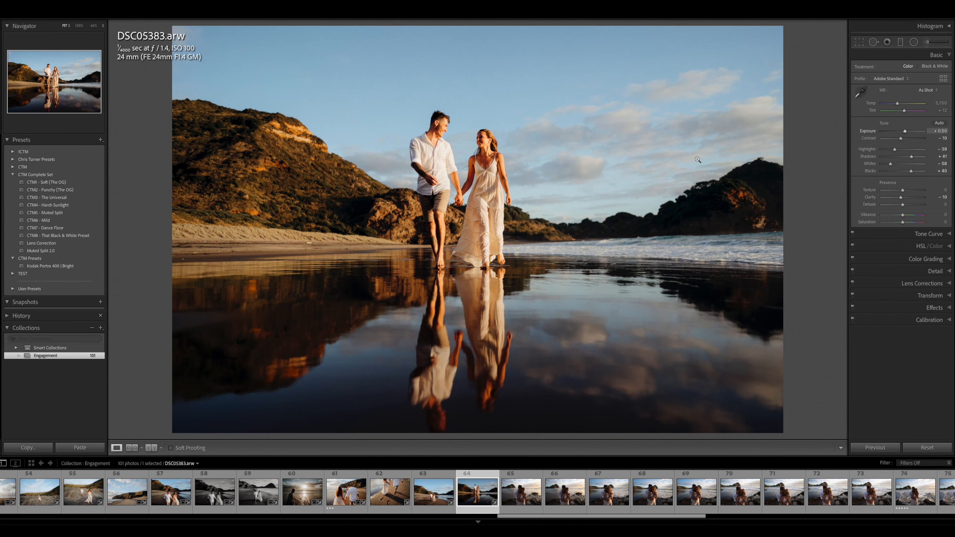
Straighten DSC05383.arw with a slight clockwise rotation to level the horizon.
{"action": "key", "text": "r"}
{"action": "left_click_drag", "start_coordinate": [799, 198], "coordinate": [800, 202]}
{"action": "key", "text": "r"}
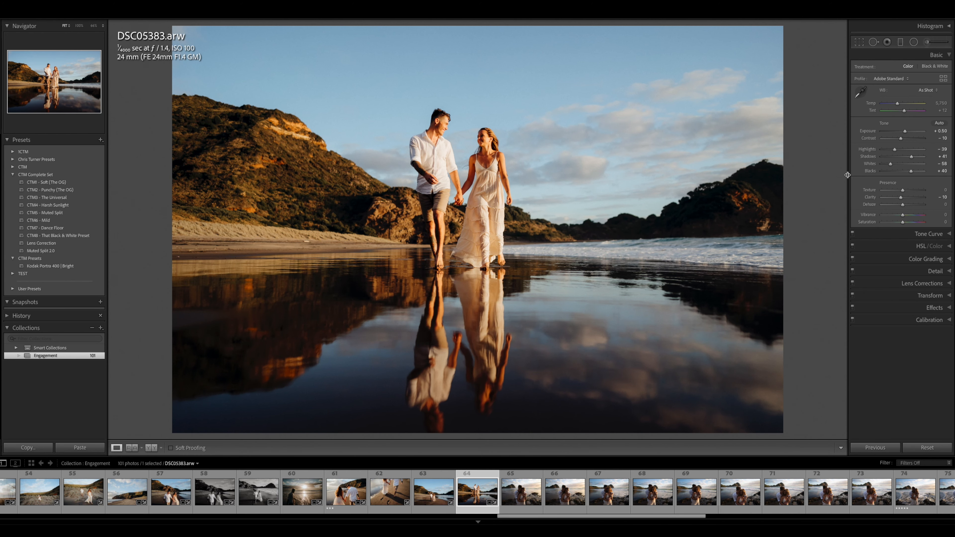
Apply the CTM3 - The Universal preset to DSC05400-2.arw and raise Exposure to +1.00.
{"action": "key", "text": "Right"}
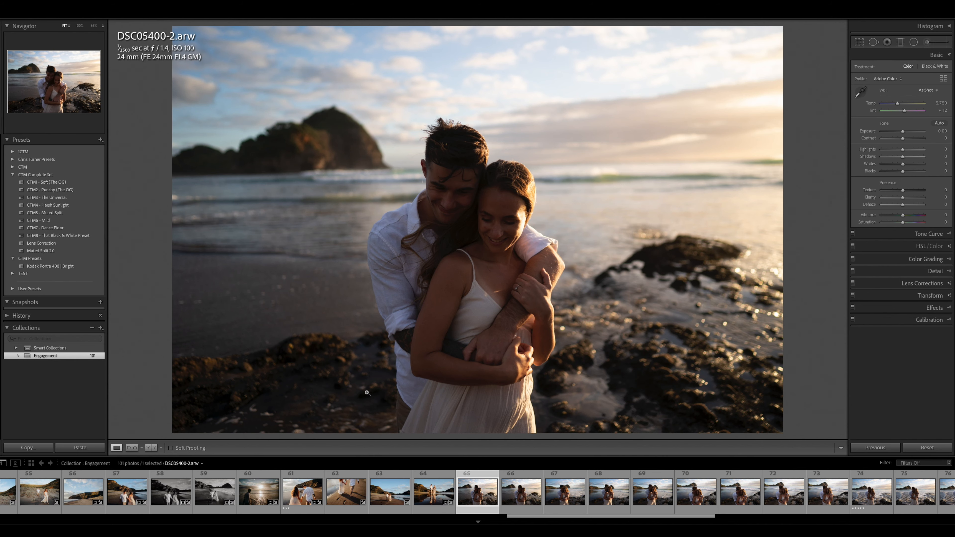
{"action": "left_click", "coordinate": [46, 197]}
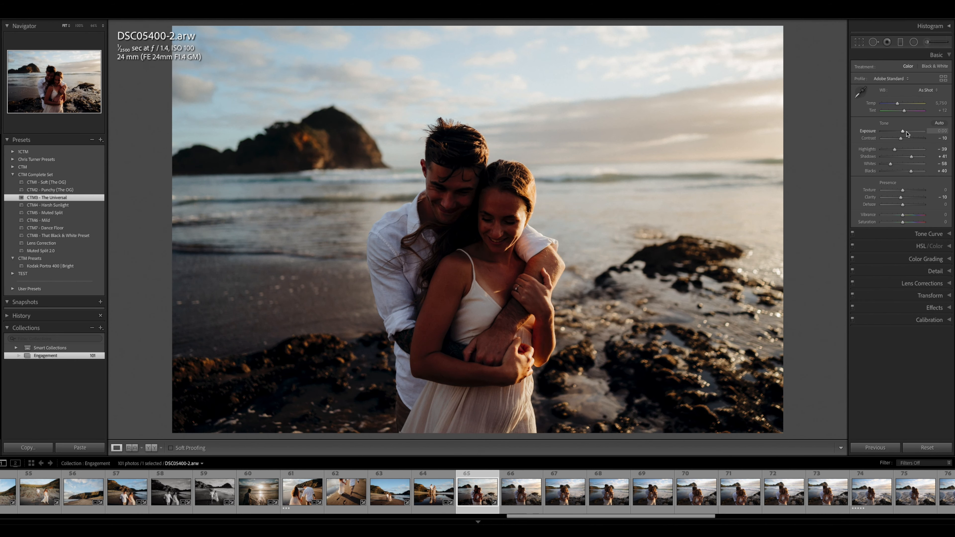
{"action": "left_click", "coordinate": [906, 133]}
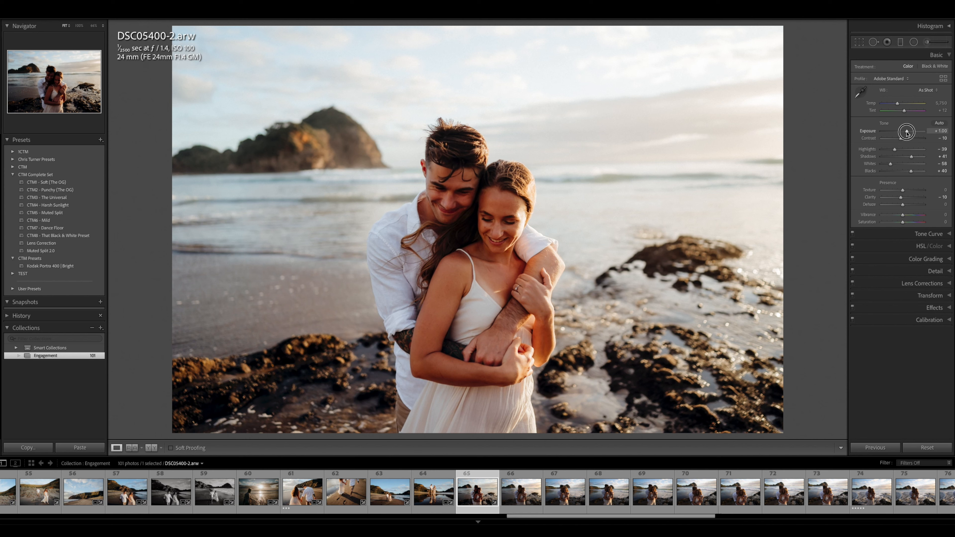
Refine DSC05400-2.arw with Highlights at -54, Temp at 5,704 and Exposure at +1.20.
{"action": "left_click", "coordinate": [889, 150]}
{"action": "left_click", "coordinate": [897, 104]}
{"action": "left_click", "coordinate": [906, 132]}
{"action": "left_click_drag", "start_coordinate": [906, 131], "coordinate": [907, 132]}
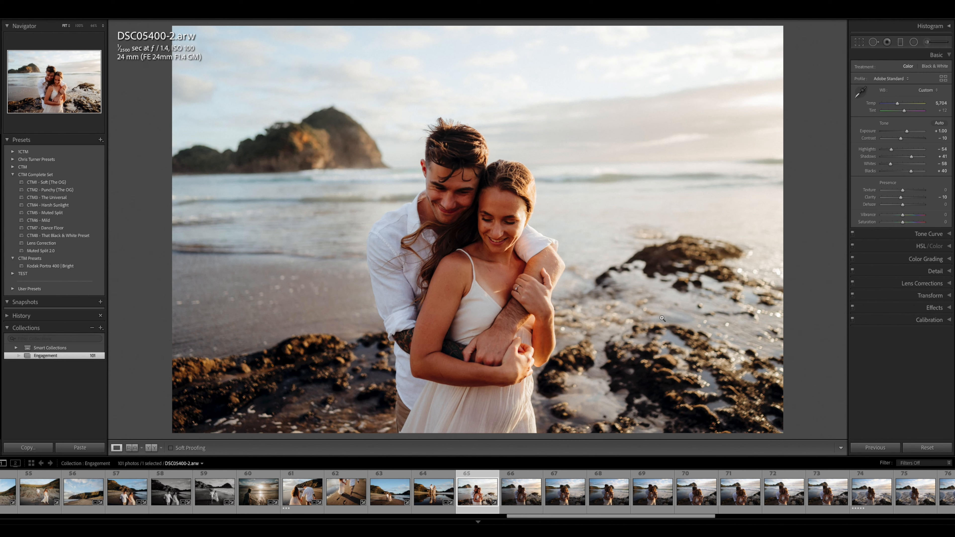
{"action": "key", "text": "equal"}
{"action": "key", "text": "equal"}
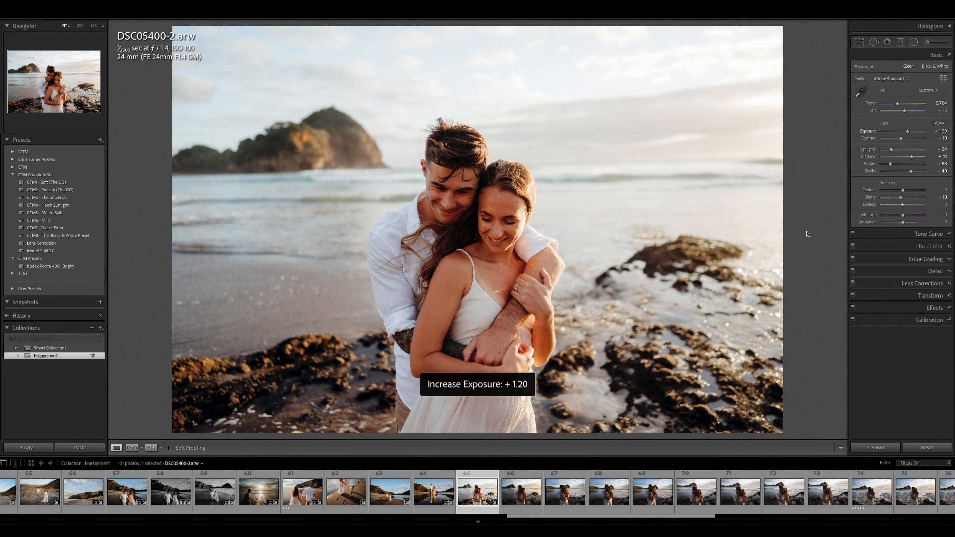
Apply the CTM8 - That Black & White Preset to DSC05400.arw and raise its exposure.
{"action": "key", "text": "Right"}
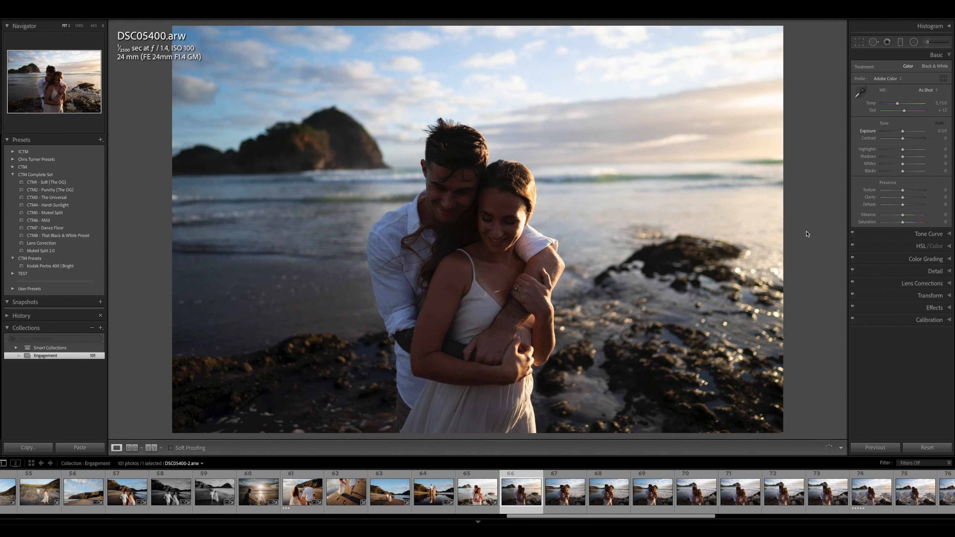
{"action": "left_click", "coordinate": [58, 236]}
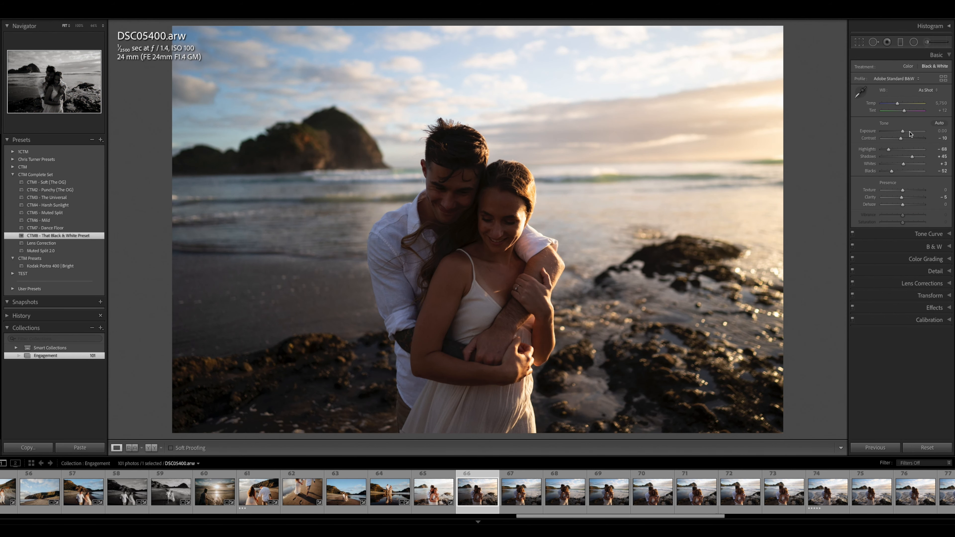
{"action": "left_click", "coordinate": [907, 132]}
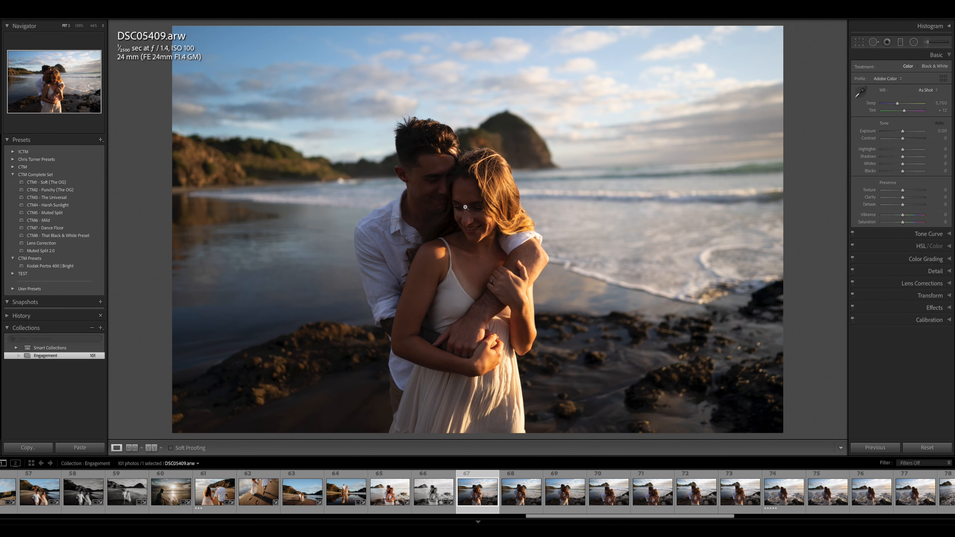
Apply the CTM3 - The Universal preset to DSC05409.arw and set Exposure to +1.20.
{"action": "left_click", "coordinate": [47, 197]}
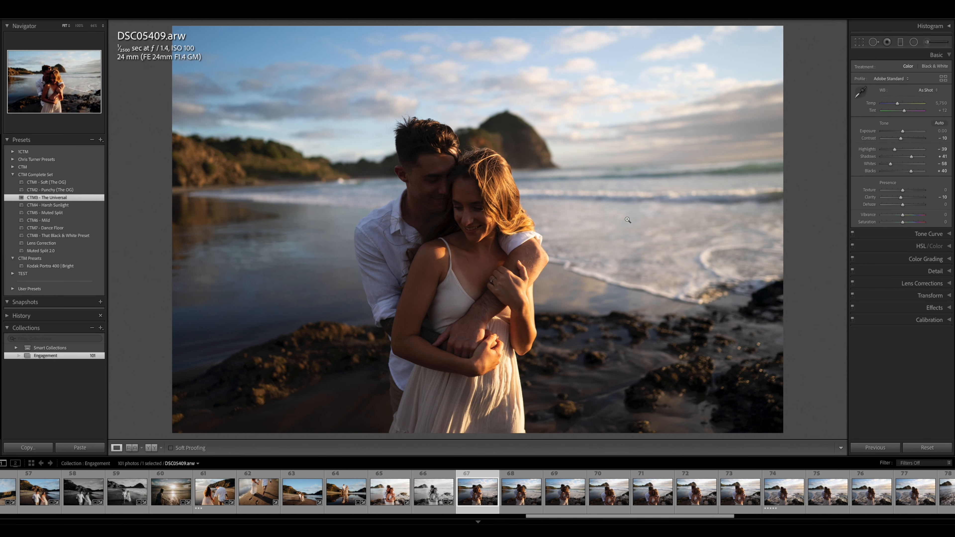
{"action": "left_click", "coordinate": [908, 132]}
{"action": "left_click_drag", "start_coordinate": [907, 133], "coordinate": [908, 133]}
Straighten DSC05409.arw with a crop angle of 0.93, keeping Exposure at +1.20.
{"action": "key", "text": "r"}
{"action": "left_click_drag", "start_coordinate": [800, 175], "coordinate": [802, 180]}
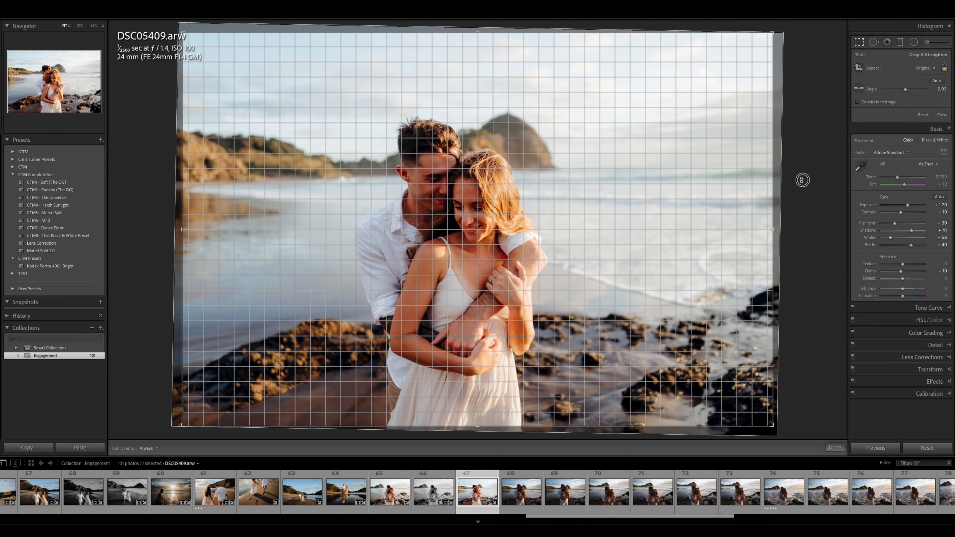
{"action": "key", "text": "r"}
{"action": "key", "text": "equal"}
{"action": "key", "text": "minus"}
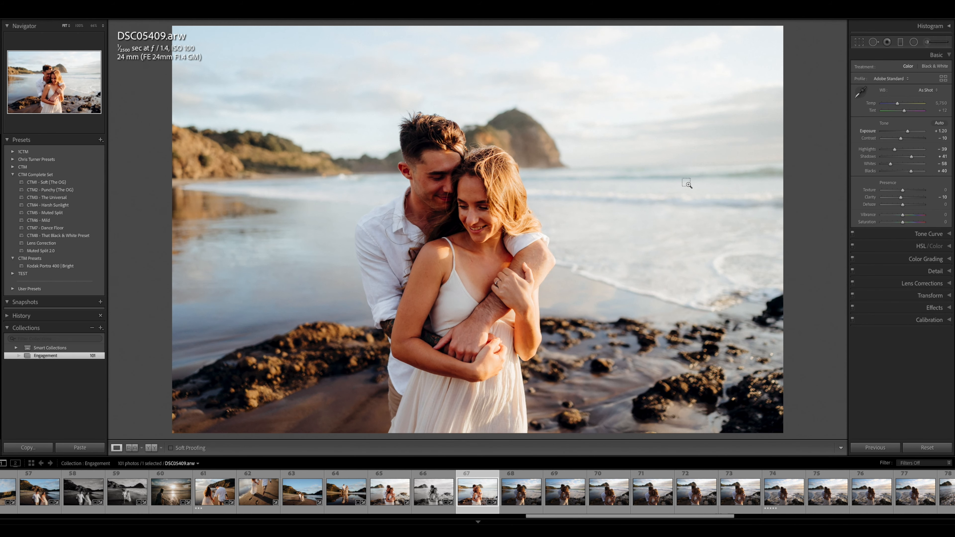
Paste the DSC05409.arw settings onto DSC05415-2.arw, and give DSC05415.arw the CTM8 - That Black & White Preset with Exposure at +1.50.
{"action": "key", "text": "Right"}
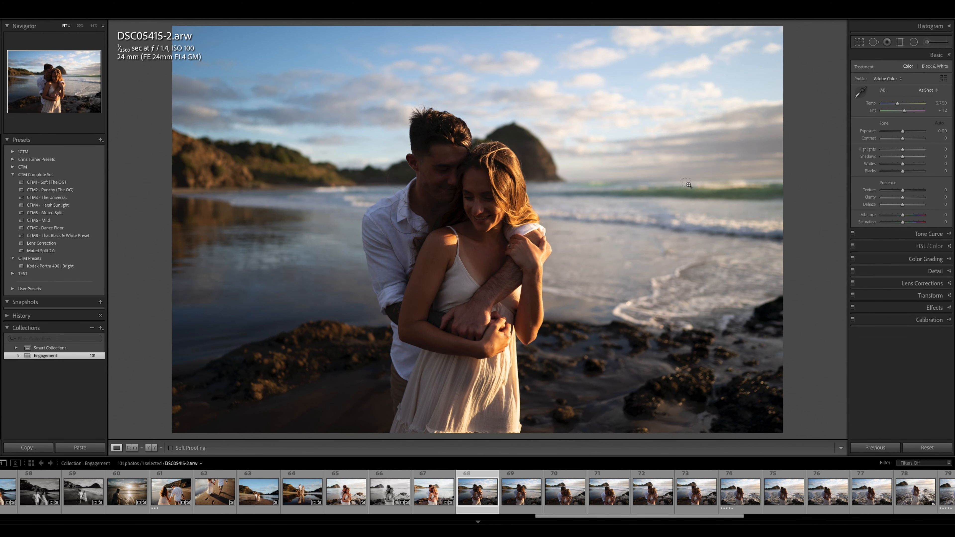
{"action": "key", "text": "ctrl+alt+v"}
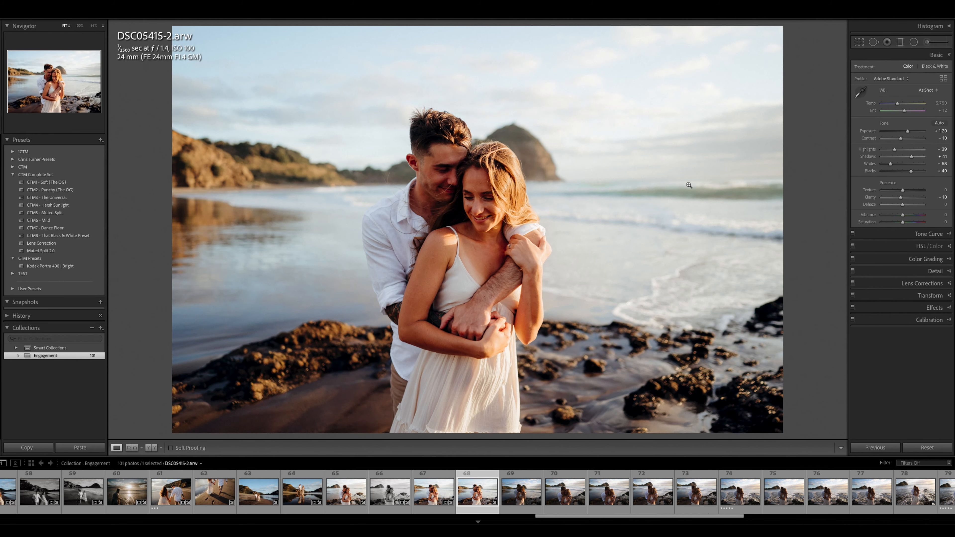
{"action": "key", "text": "Right"}
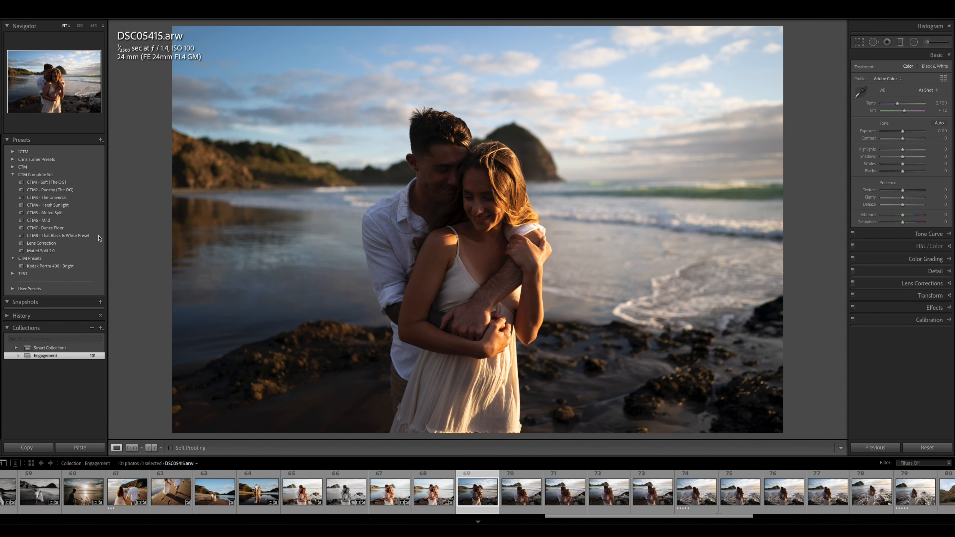
{"action": "left_click", "coordinate": [94, 235]}
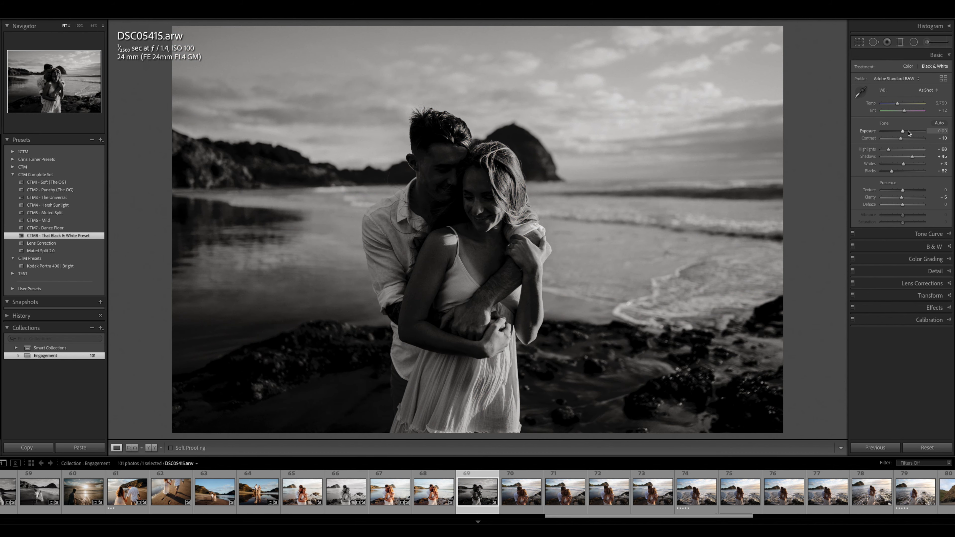
{"action": "left_click_drag", "start_coordinate": [908, 132], "coordinate": [915, 132]}
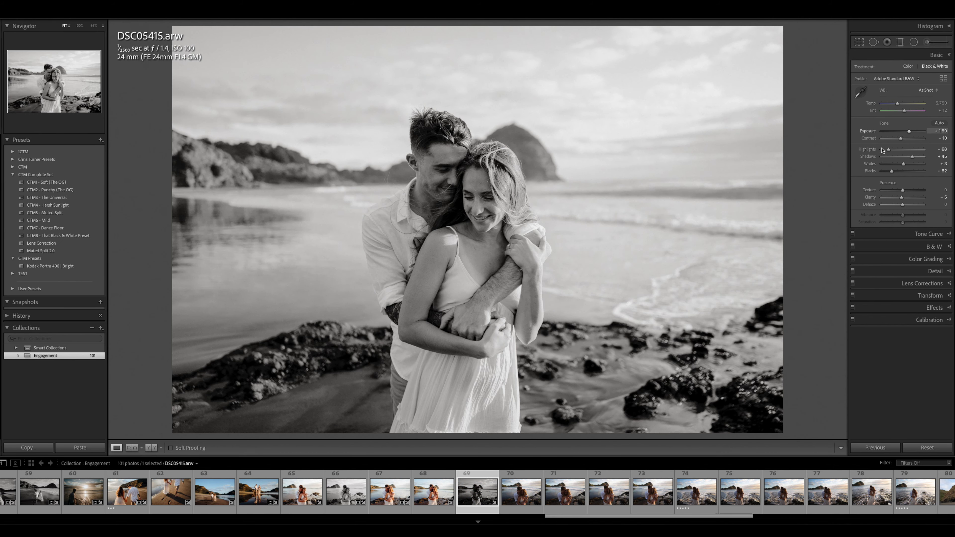
Paste the copied color settings onto DSC05423-2.arw and straighten its horizon with a clockwise rotation.
{"action": "key", "text": "Right"}
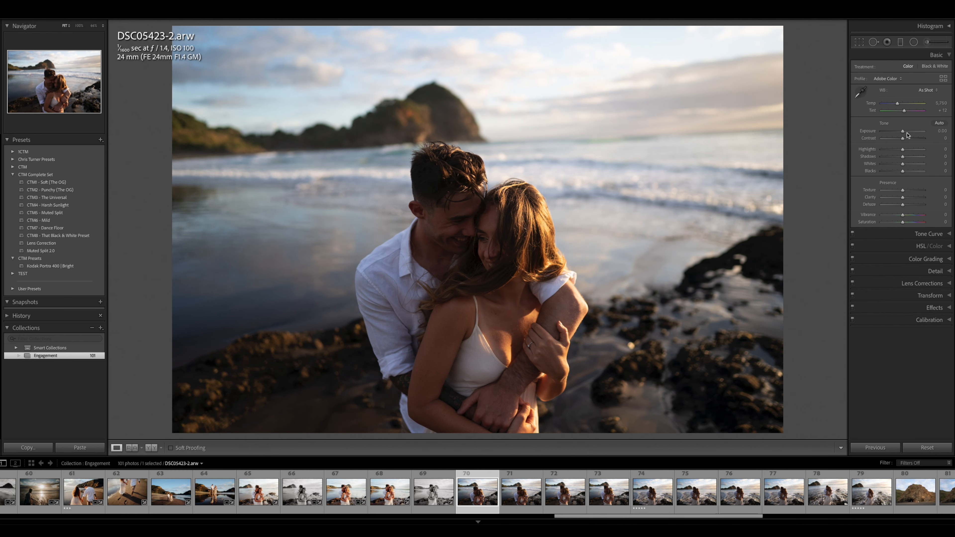
{"action": "key", "text": "super+shift+v"}
{"action": "key", "text": "r"}
{"action": "left_click_drag", "start_coordinate": [827, 149], "coordinate": [827, 164]}
{"action": "key", "text": "Return"}
Set Contrast to -15 and Exposure to +1.00 on DSC05423-2.arw.
{"action": "key", "text": "period"}
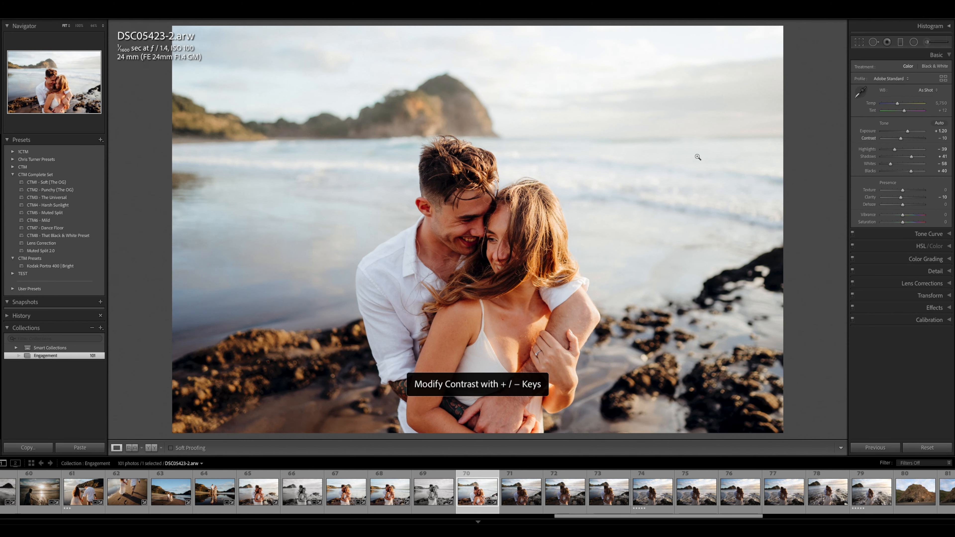
{"action": "key", "text": "minus"}
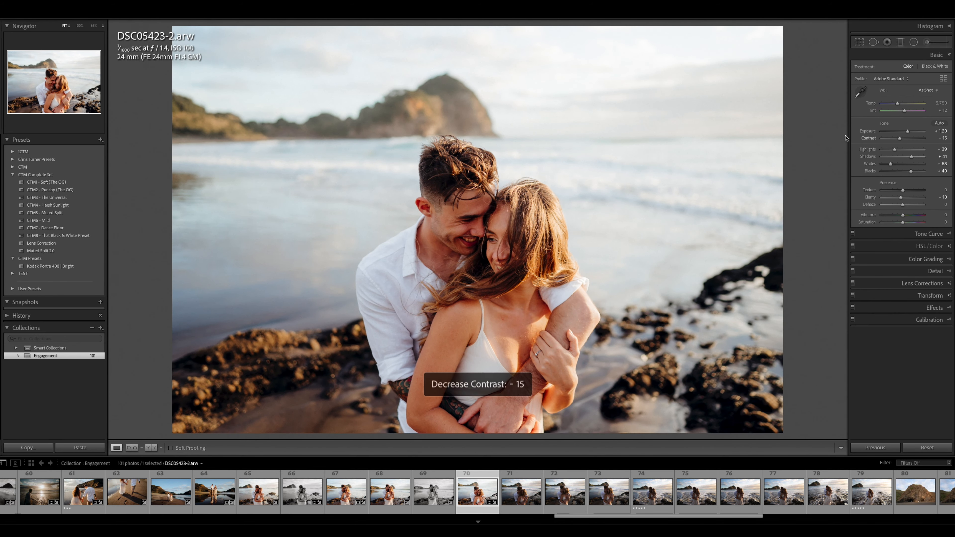
{"action": "key", "text": "comma"}
{"action": "key", "text": "minus"}
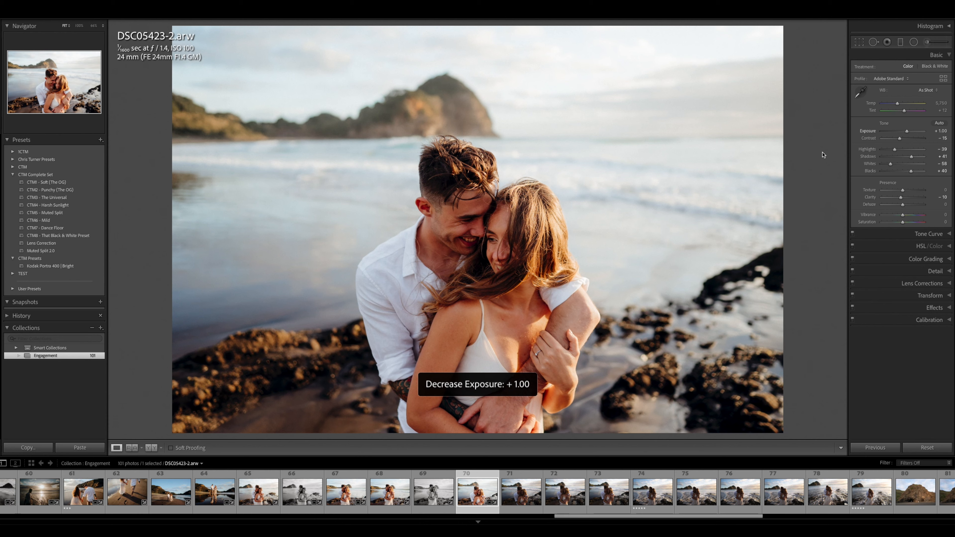
Copy the DSC05423-2.arw settings onto DSC05423.arw and apply the CTM8 - That Black & White Preset to it.
{"action": "key", "text": "super+shift+c"}
{"action": "key", "text": "Return"}
{"action": "key", "text": "Right"}
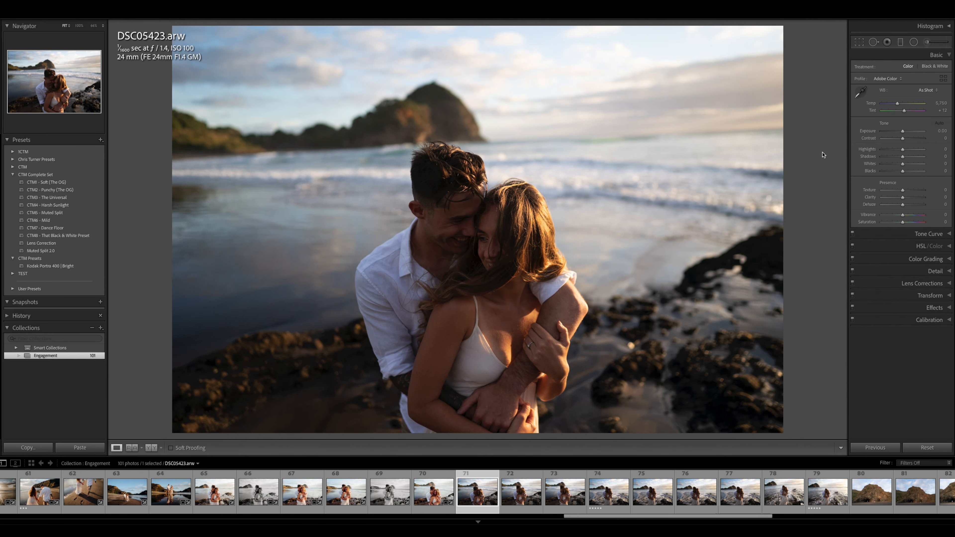
{"action": "key", "text": "super+shift+v"}
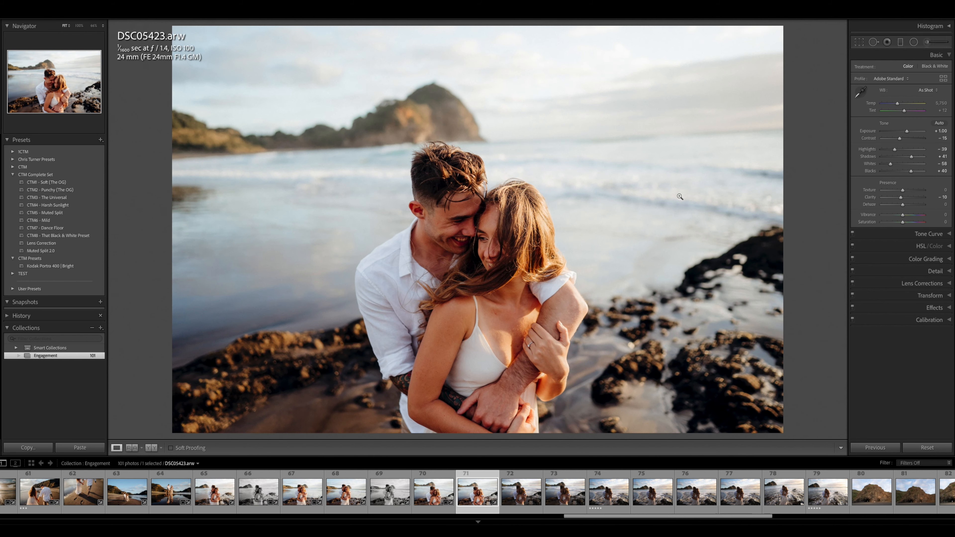
{"action": "left_click", "coordinate": [62, 236]}
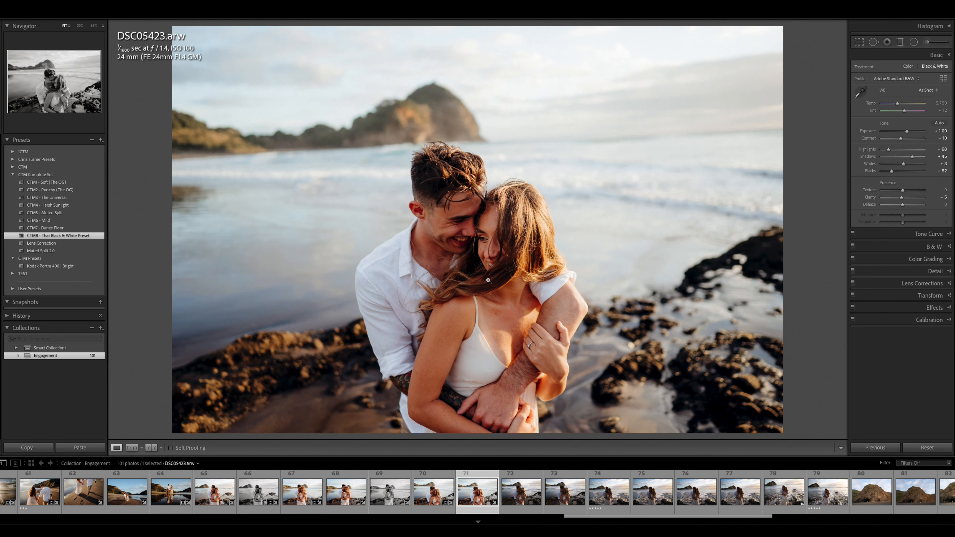
Paste the copied settings onto DSC05425-2.arw, fine-tune its highlights and exposure, and copy the resulting settings.
{"action": "key", "text": "Right"}
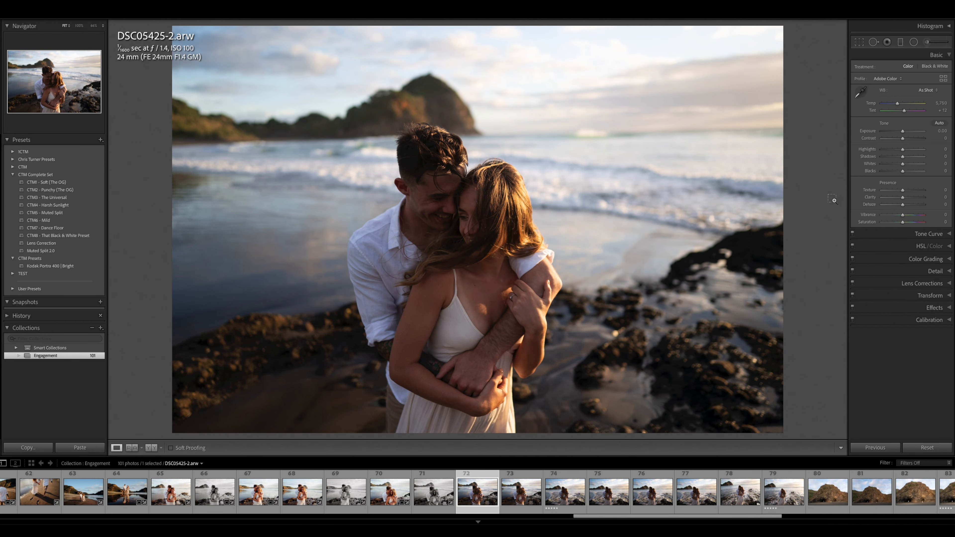
{"action": "key", "text": "super+shift+v"}
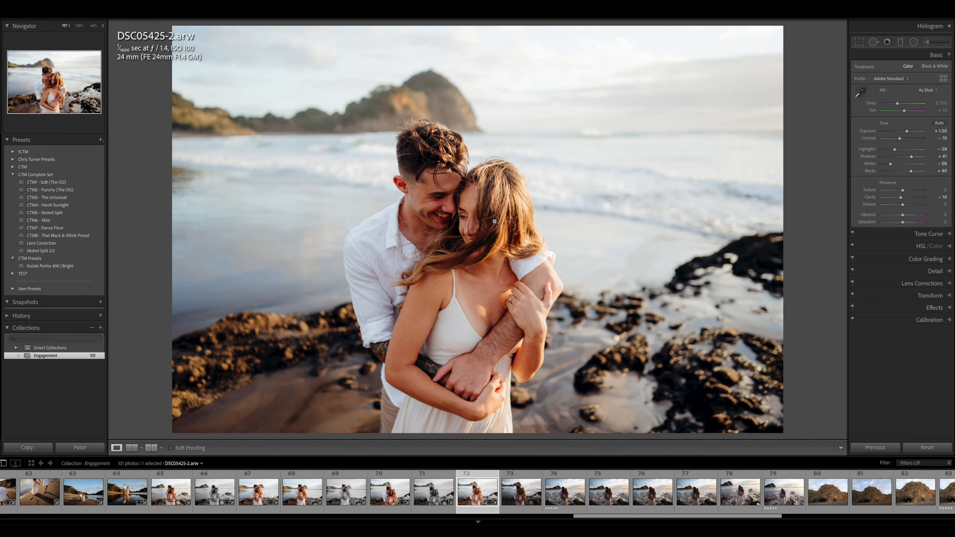
{"action": "left_click_drag", "start_coordinate": [895, 150], "coordinate": [888, 149]}
{"action": "left_click_drag", "start_coordinate": [906, 132], "coordinate": [906, 133]}
{"action": "key", "text": "ctrl+shift+c"}
{"action": "key", "text": "Return"}
Apply the CTM8 - That Black & White Preset to DSC05425.arw and raise Exposure to +1.10.
{"action": "key", "text": "Right"}
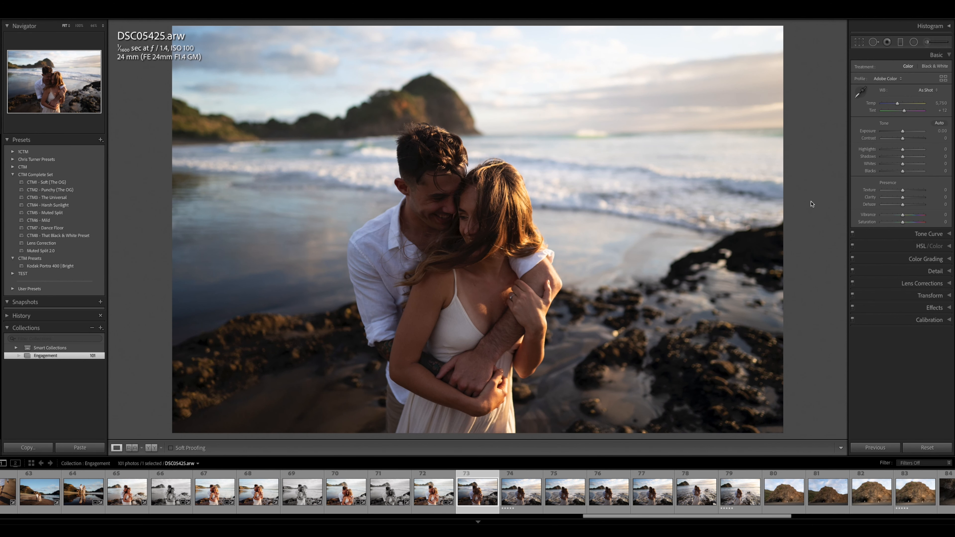
{"action": "left_click", "coordinate": [61, 235]}
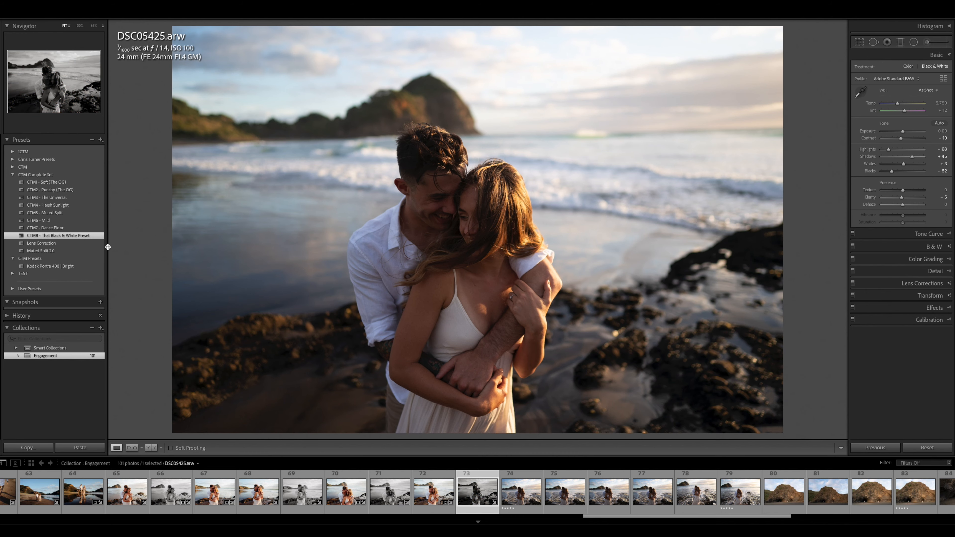
{"action": "key", "text": "equal"}
{"action": "key", "text": "equal"}
{"action": "key", "text": "equal"}
{"action": "key", "text": "equal"}
{"action": "key", "text": "equal"}
{"action": "key", "text": "equal"}
{"action": "key", "text": "equal"}
{"action": "key", "text": "equal"}
{"action": "key", "text": "equal"}
{"action": "key", "text": "equal"}
{"action": "key", "text": "equal"}
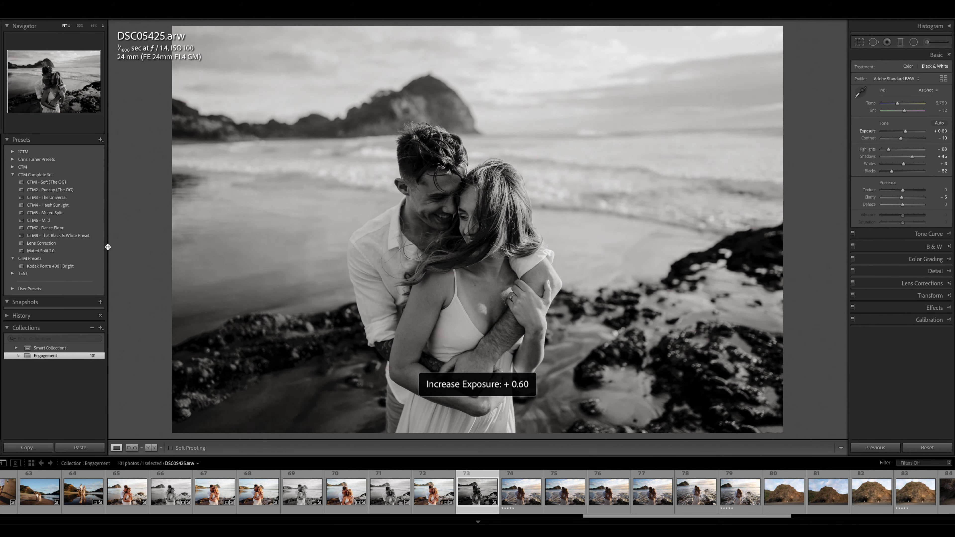
Straighten DSC05425.arw with a crop angle of about 0.75 and move on to DSC05432-2.arw.
{"action": "key", "text": "r"}
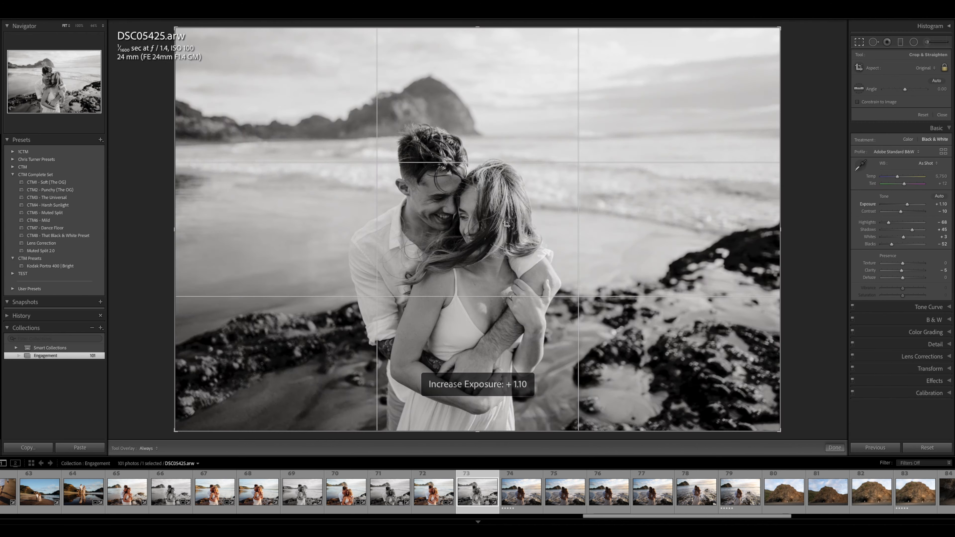
{"action": "left_click_drag", "start_coordinate": [792, 170], "coordinate": [810, 176]}
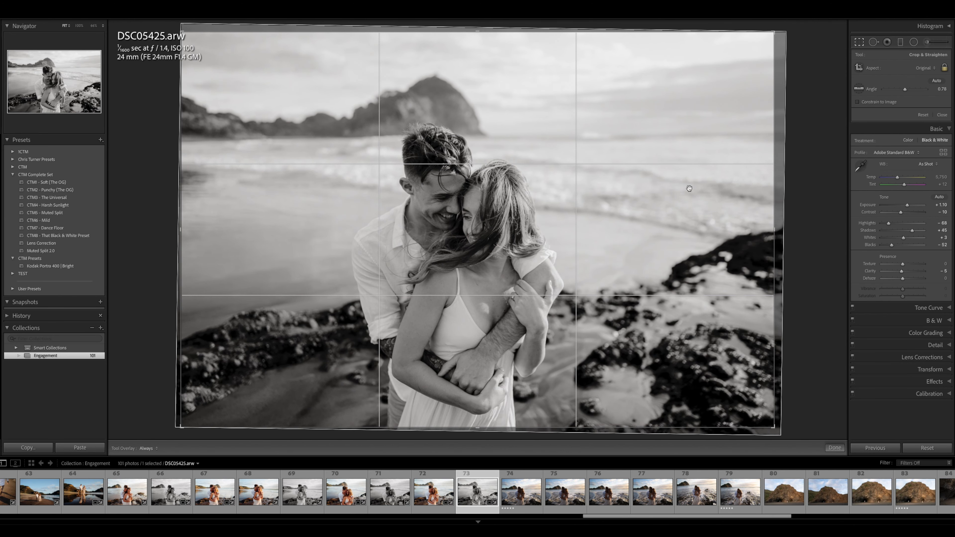
{"action": "key", "text": "Return"}
{"action": "key", "text": "Right"}
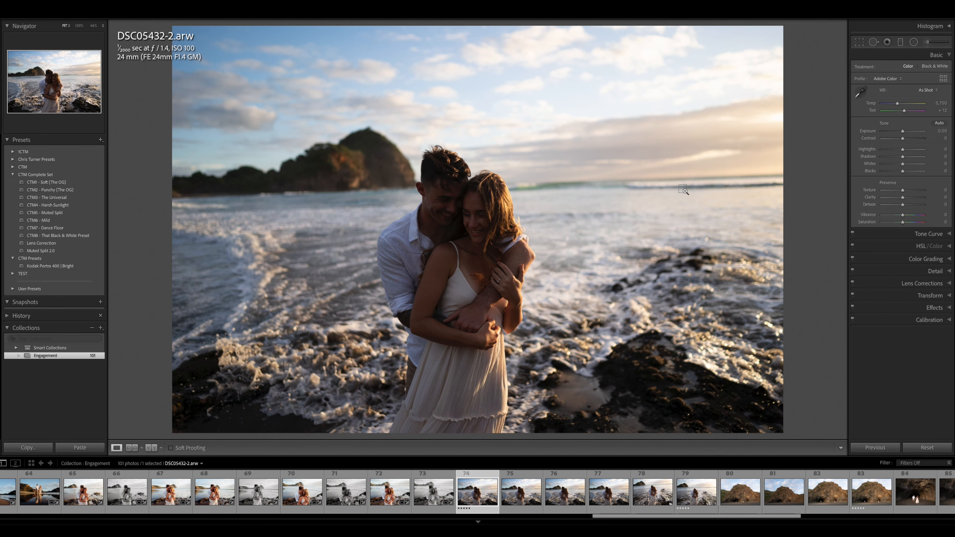
Paste the copied settings onto DSC05432-2.arw and straighten its tilted horizon.
{"action": "key", "text": "ctrl+shift+v"}
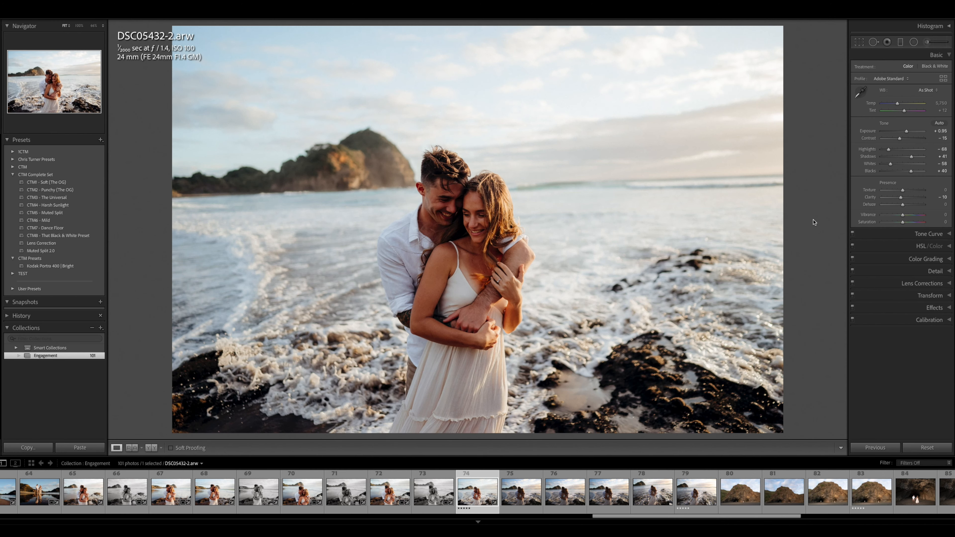
{"action": "key", "text": "r"}
{"action": "left_click_drag", "start_coordinate": [813, 216], "coordinate": [808, 224]}
{"action": "key", "text": "r"}
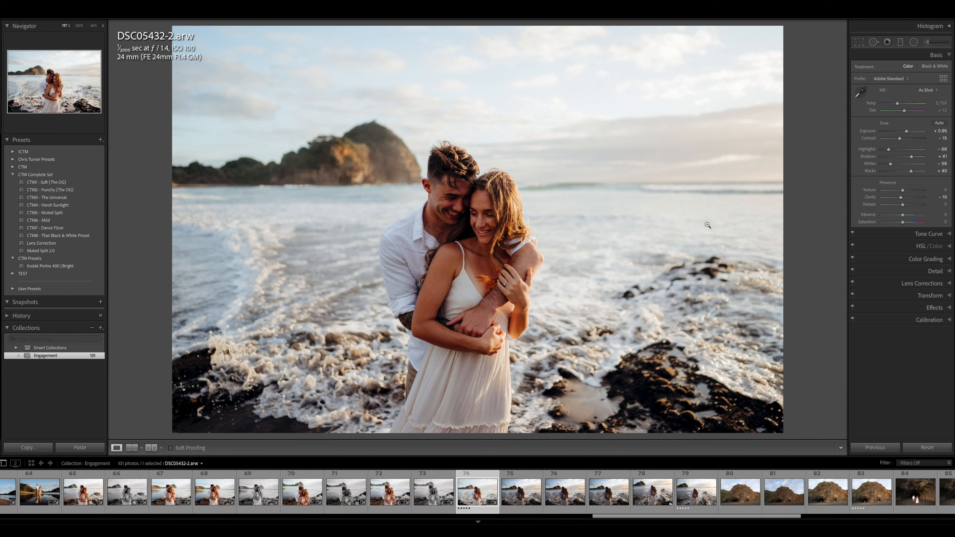
Copy the develop settings of DSC05432-2.arw and move on to DSC05432-3.arw.
{"action": "key", "text": "ctrl+shift+c"}
{"action": "key", "text": "Return"}
{"action": "key", "text": "Right"}
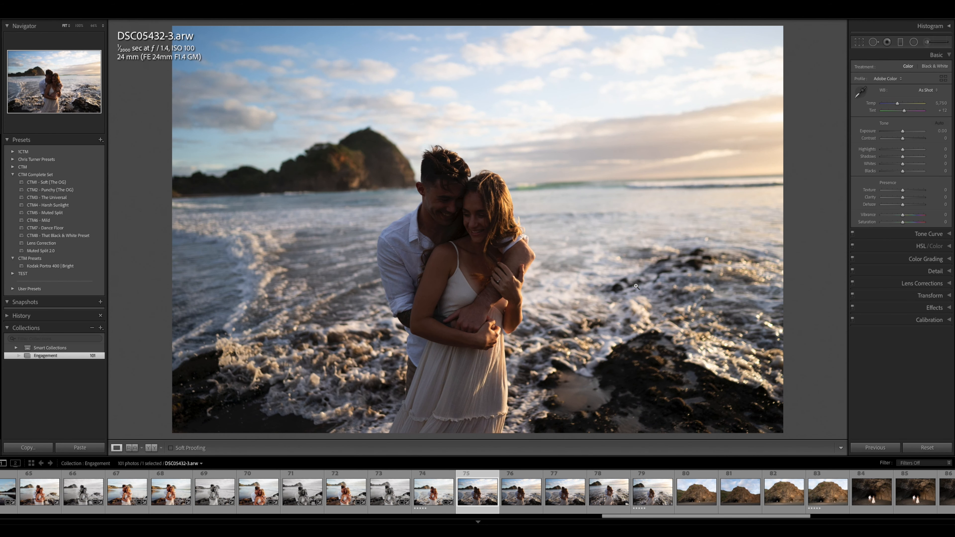
Apply the CTM8 - That Black & White Preset to DSC05432-3.arw with Exposure +1.35 and straighten it by about 1.78 degrees.
{"action": "left_click", "coordinate": [59, 235]}
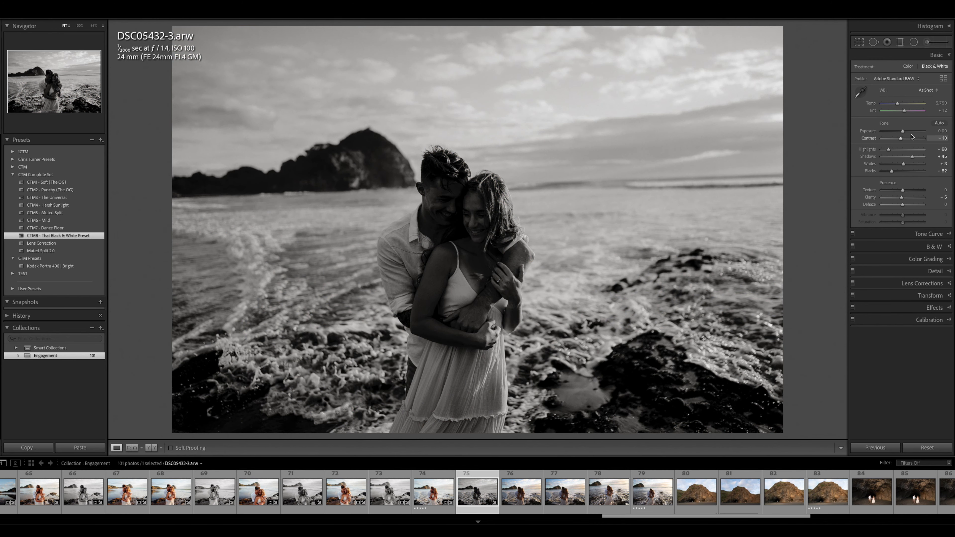
{"action": "left_click_drag", "start_coordinate": [902, 130], "coordinate": [908, 131]}
{"action": "key", "text": "r"}
{"action": "left_click_drag", "start_coordinate": [819, 191], "coordinate": [821, 202]}
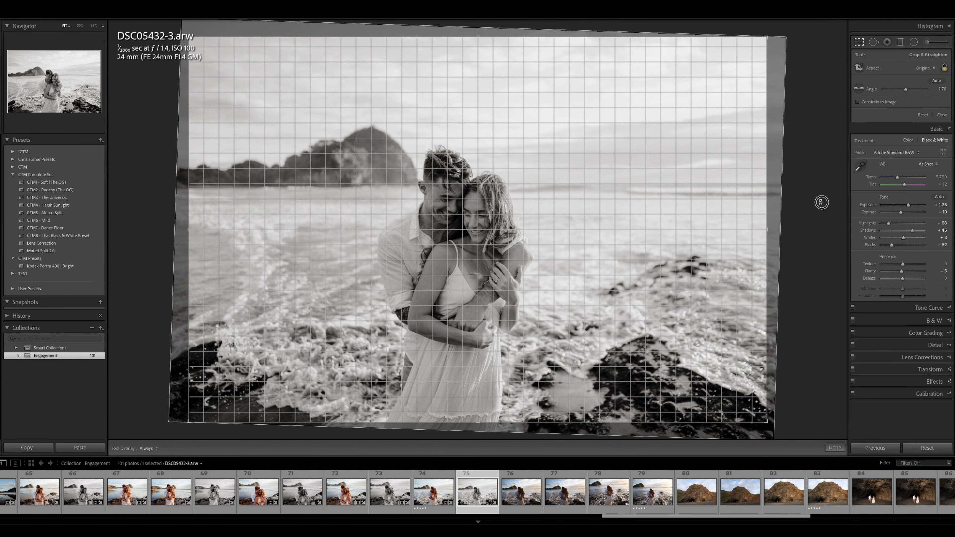
{"action": "key", "text": "r"}
Paste the copied settings onto DSC05432-4.arw, level its horizon and raise Exposure to +1.15.
{"action": "key", "text": "Right"}
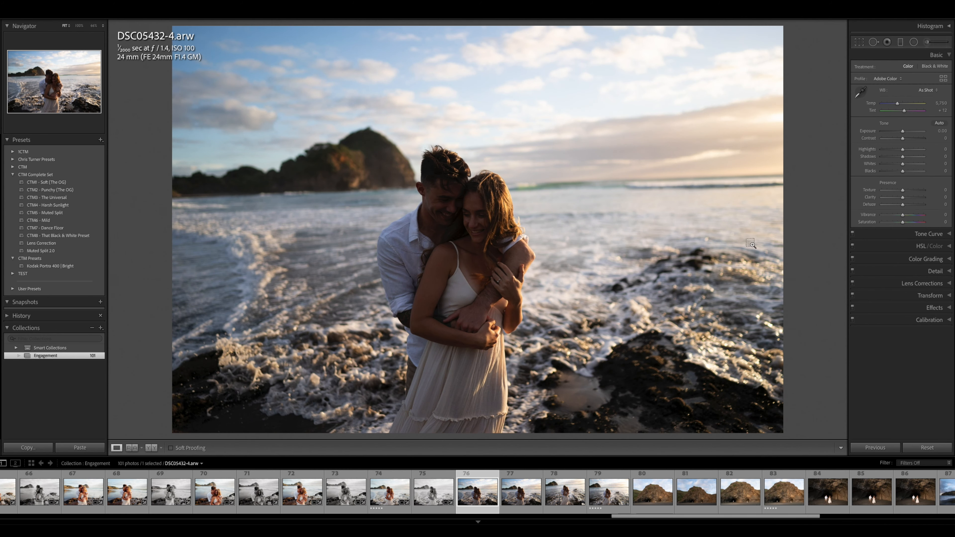
{"action": "key", "text": "ctrl+shift+v"}
{"action": "key", "text": "r"}
{"action": "left_click_drag", "start_coordinate": [811, 198], "coordinate": [813, 205]}
{"action": "key", "text": "r"}
{"action": "key", "text": "="}
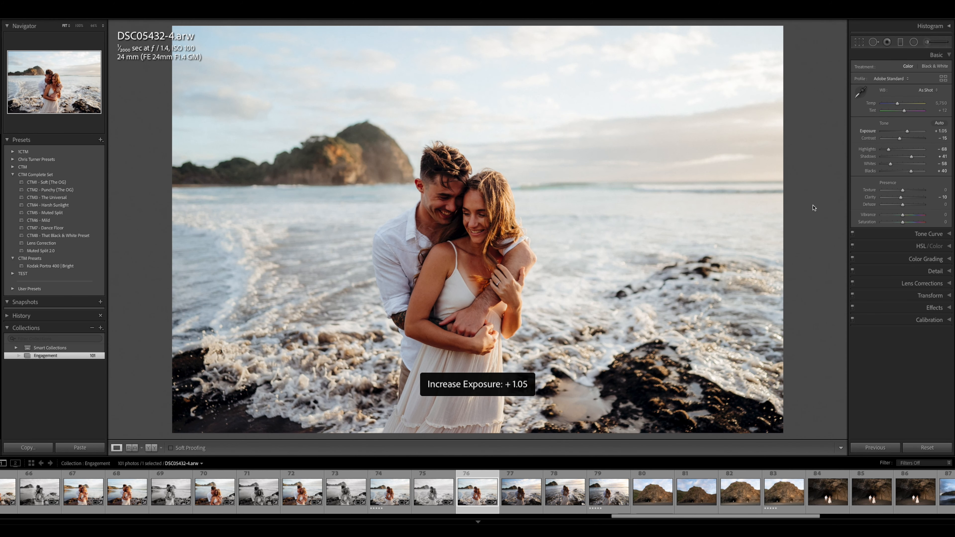
{"action": "key", "text": "="}
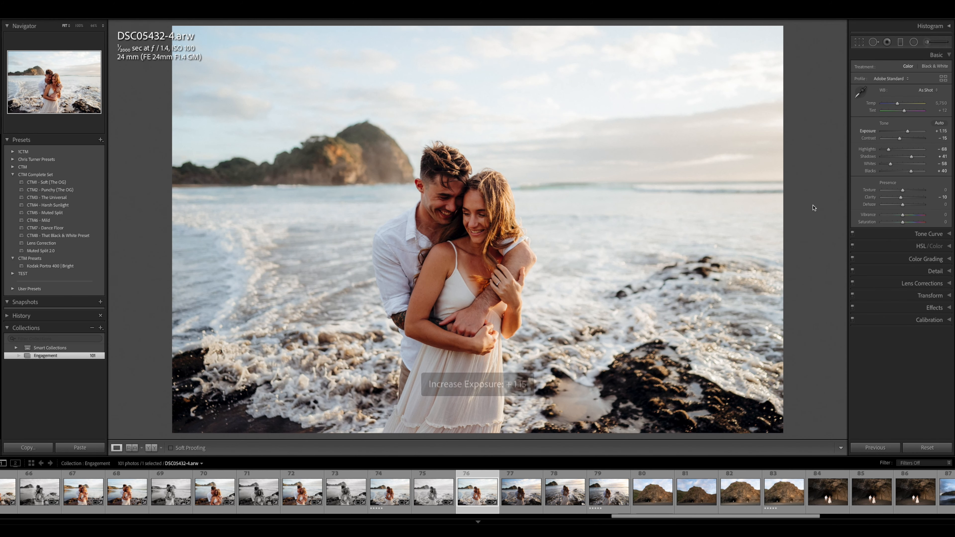
Paste the copied settings onto DSC05432.arw and straighten it with a crop angle of about 1.66.
{"action": "key", "text": "Right"}
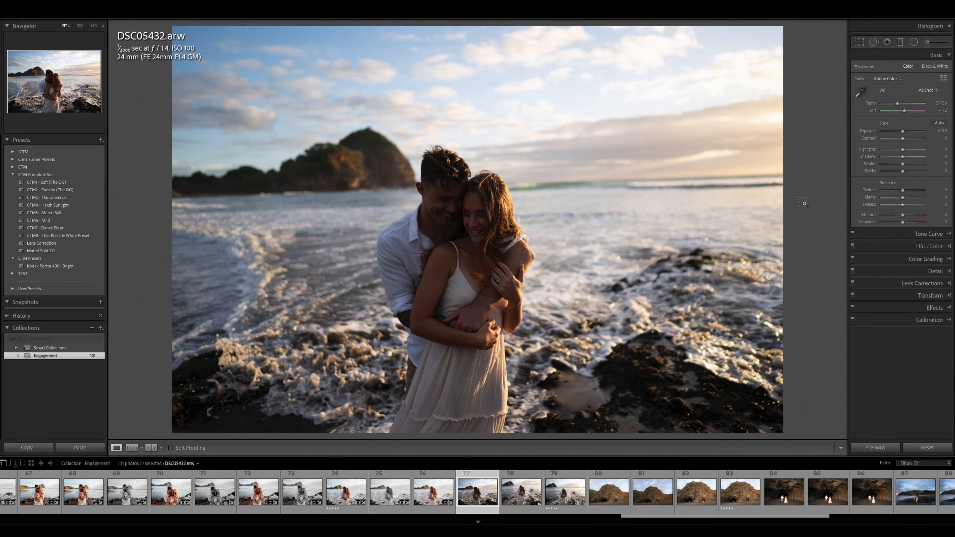
{"action": "key", "text": "ctrl+shift+v"}
{"action": "key", "text": "r"}
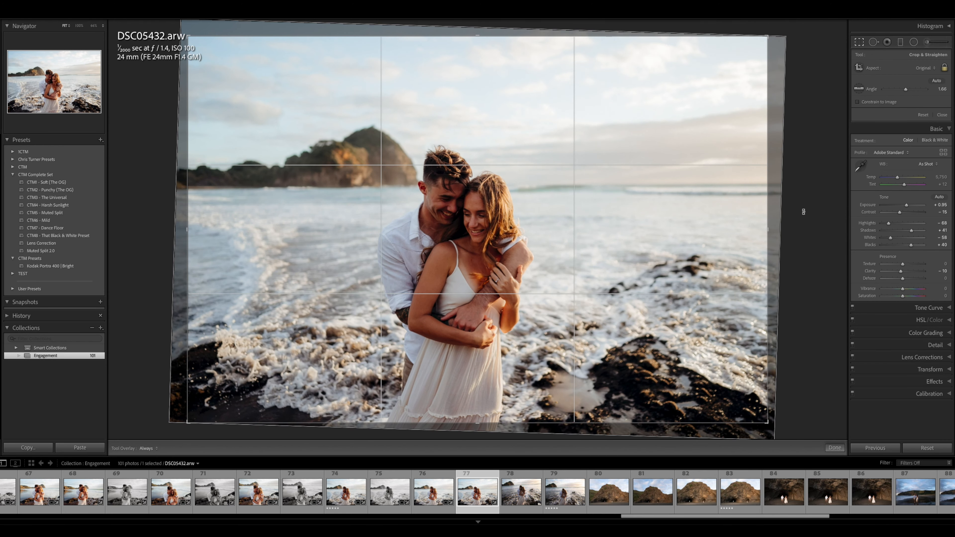
{"action": "key", "text": "r"}
Apply the CTM8 - That Black & White Preset to DSC05432.arw with slightly more exposure and move on to DSC05435.arw.
{"action": "left_click", "coordinate": [59, 236]}
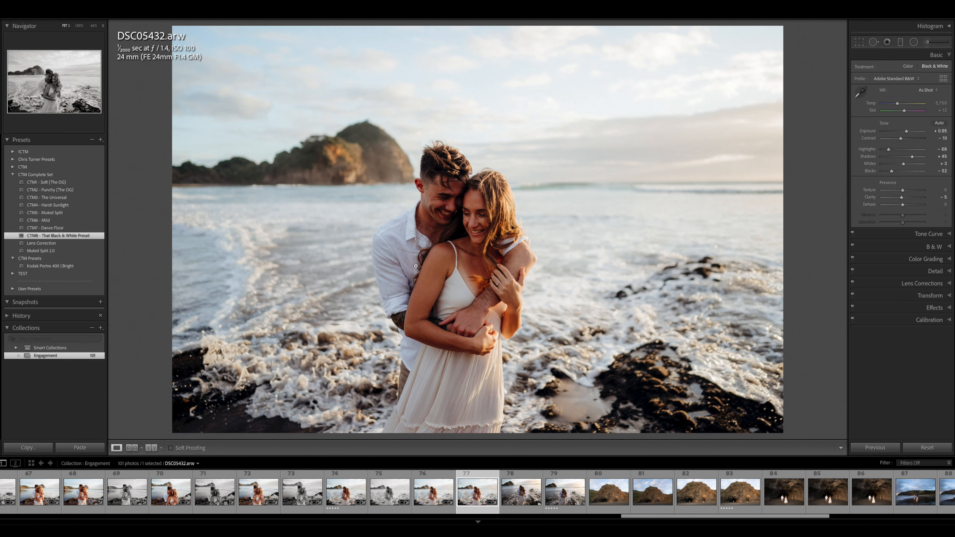
{"action": "key", "text": "equal"}
{"action": "key", "text": "Right"}
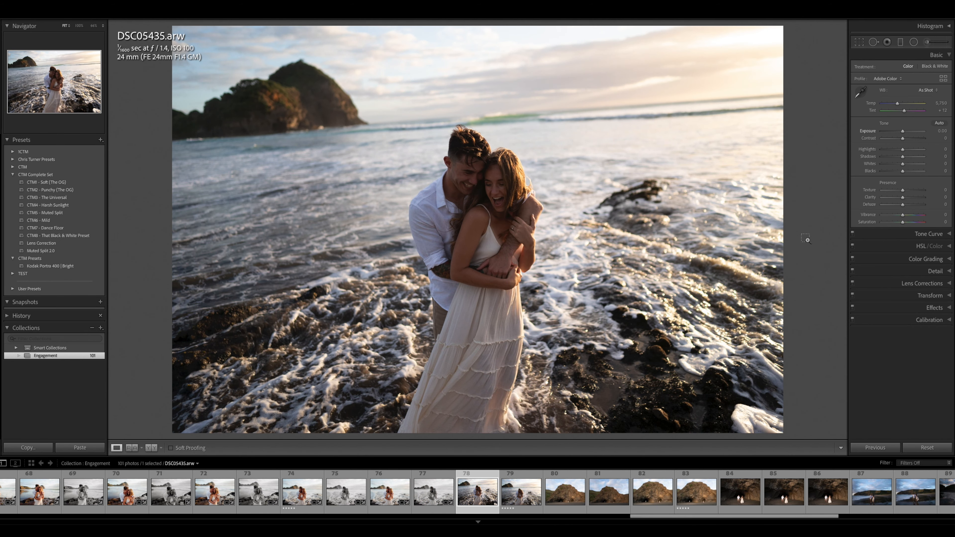
Try the copied settings on DSC05435.arw with a straightening crop angle of about 3.58.
{"action": "key", "text": "r"}
{"action": "left_click_drag", "start_coordinate": [814, 213], "coordinate": [821, 237]}
{"action": "key", "text": "Return"}
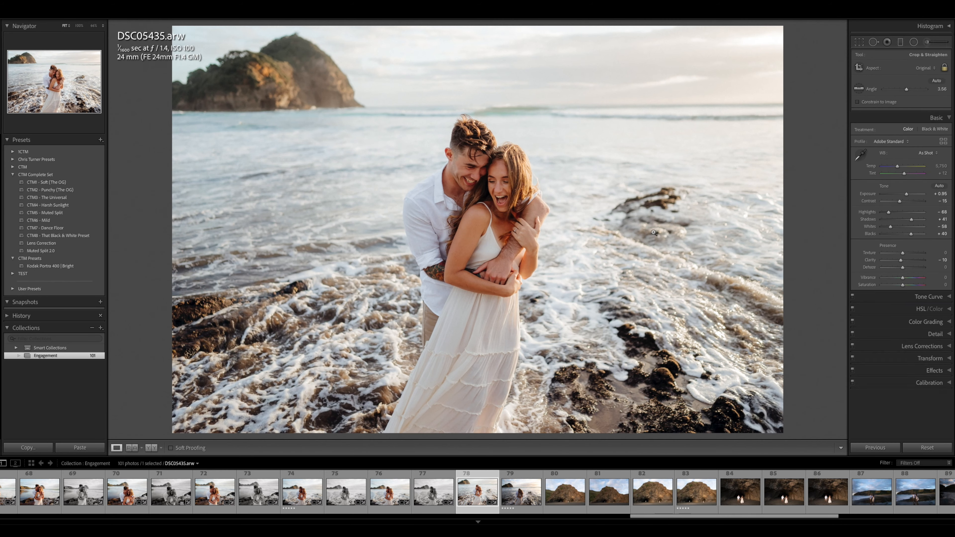
Try Exposure +1.40 with Highlights -95 on DSC05435.arw, and reset all of its adjustments.
{"action": "key", "text": "minus"}
{"action": "key", "text": "minus"}
{"action": "key", "text": "equal"}
{"action": "key", "text": "minus"}
{"action": "key", "text": "equal"}
{"action": "key", "text": "equal"}
{"action": "key", "text": "equal"}
{"action": "key", "text": "equal"}
{"action": "key", "text": "equal"}
{"action": "key", "text": "equal"}
{"action": "key", "text": "equal"}
{"action": "key", "text": "equal"}
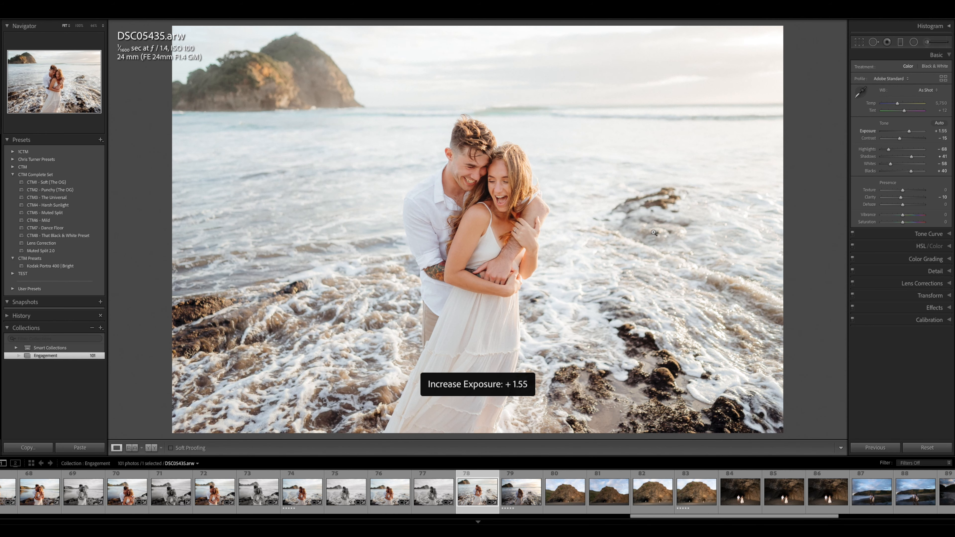
{"action": "key", "text": "minus"}
{"action": "key", "text": "minus"}
{"action": "left_click_drag", "start_coordinate": [887, 151], "coordinate": [909, 130]}
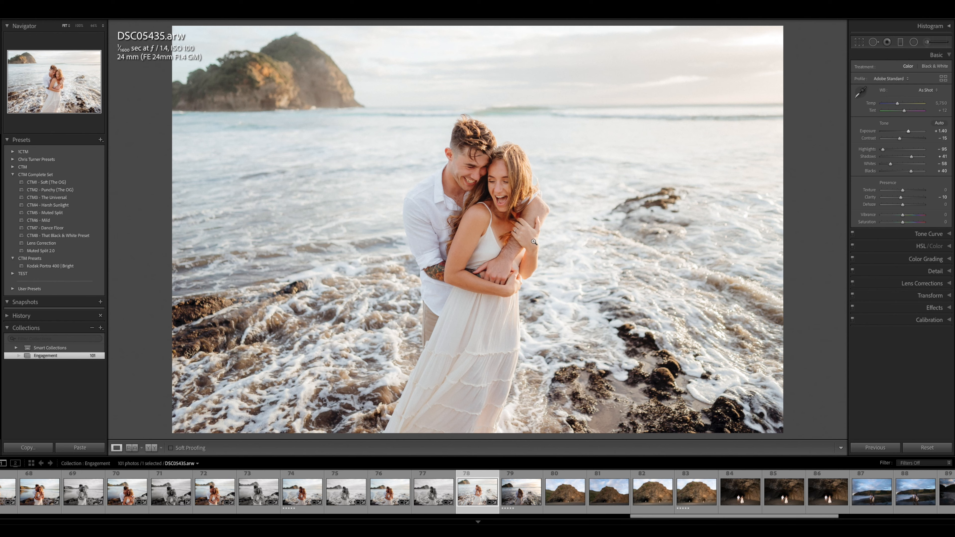
{"action": "key", "text": "super+shift+r"}
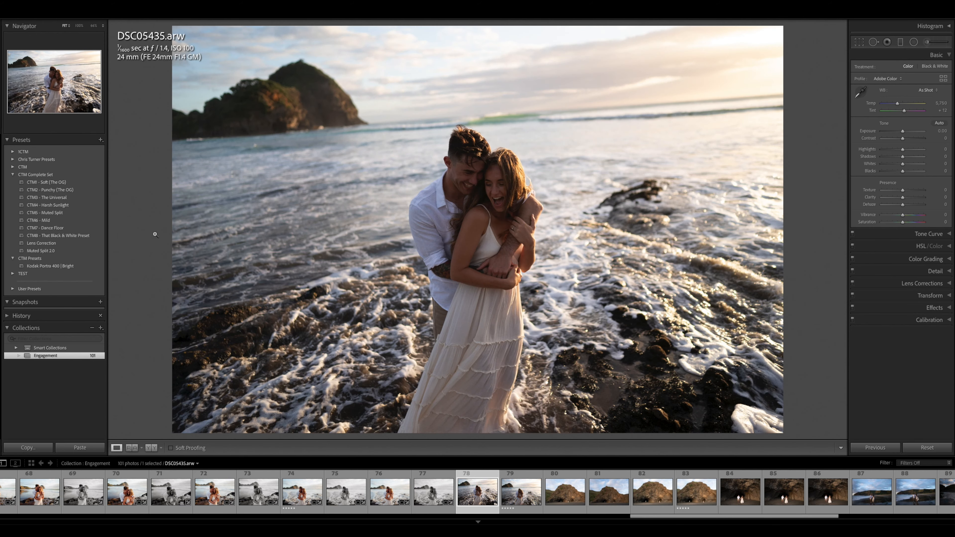
Apply the CTM3 - The Universal preset to DSC05435.arw and level its horizon.
{"action": "left_click", "coordinate": [47, 198]}
{"action": "key", "text": "r"}
{"action": "mouse_move", "coordinate": [791, 164]}
{"action": "left_mouse_down"}
{"action": "mouse_move", "coordinate": [805, 153]}
{"action": "mouse_move", "coordinate": [803, 178]}
{"action": "left_mouse_up"}
{"action": "key", "text": "Return"}
Raise the Exposure of DSC05435.arw to +0.90.
{"action": "key", "text": "equal"}
{"action": "key", "text": "equal"}
{"action": "key", "text": "equal"}
{"action": "key", "text": "equal"}
{"action": "key", "text": "equal"}
{"action": "key", "text": "equal"}
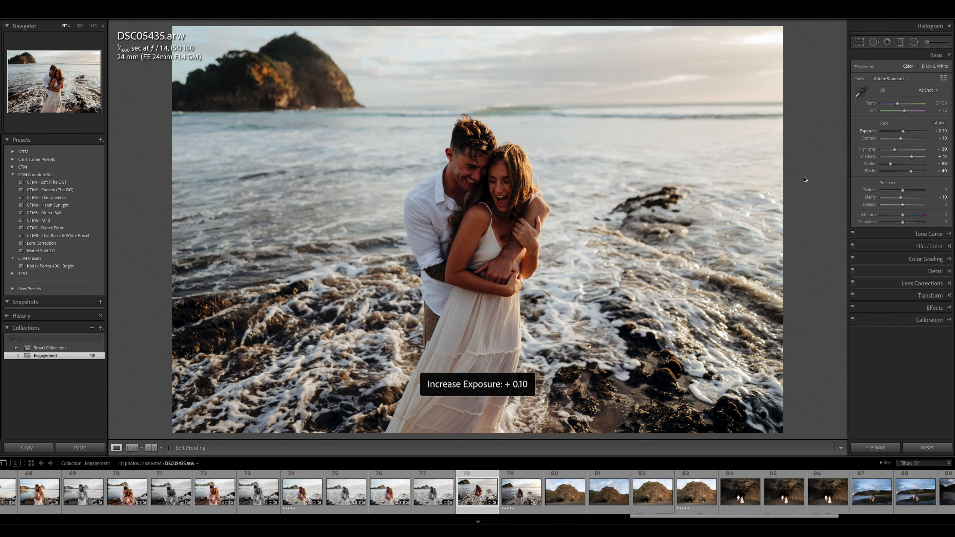
{"action": "key", "text": "equal"}
{"action": "key", "text": "equal"}
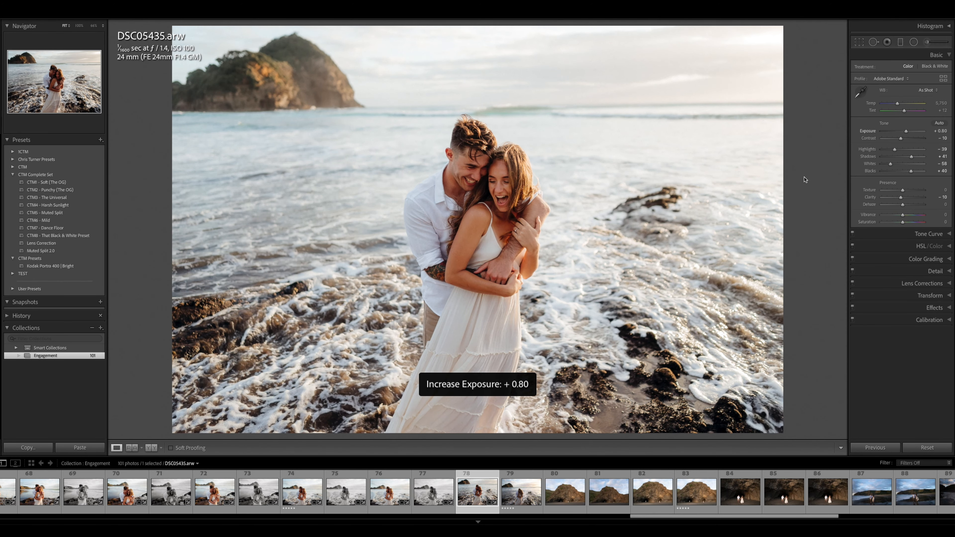
{"action": "key", "text": "equal"}
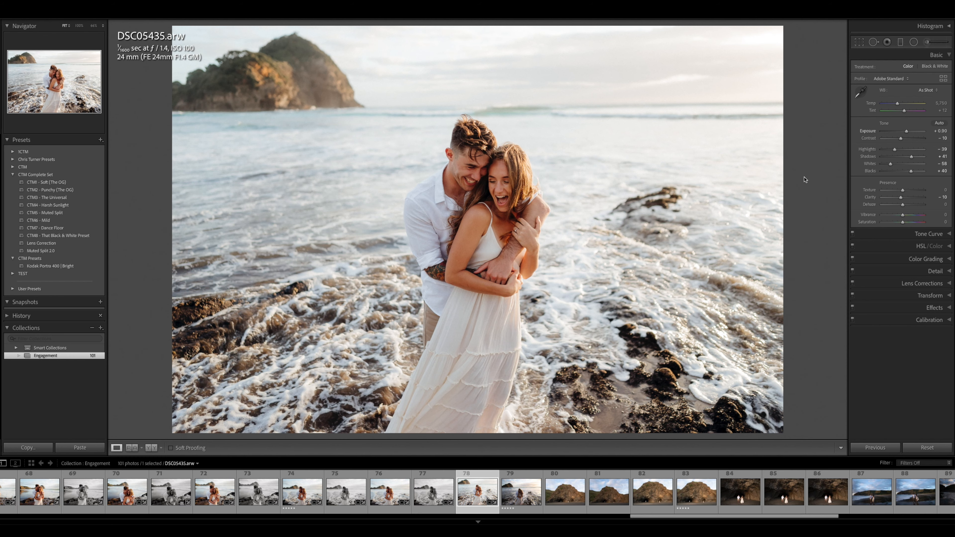
Apply the CTM3 - The Universal preset to DSC05437.arw and raise Exposure to +0.90.
{"action": "key", "text": "Right"}
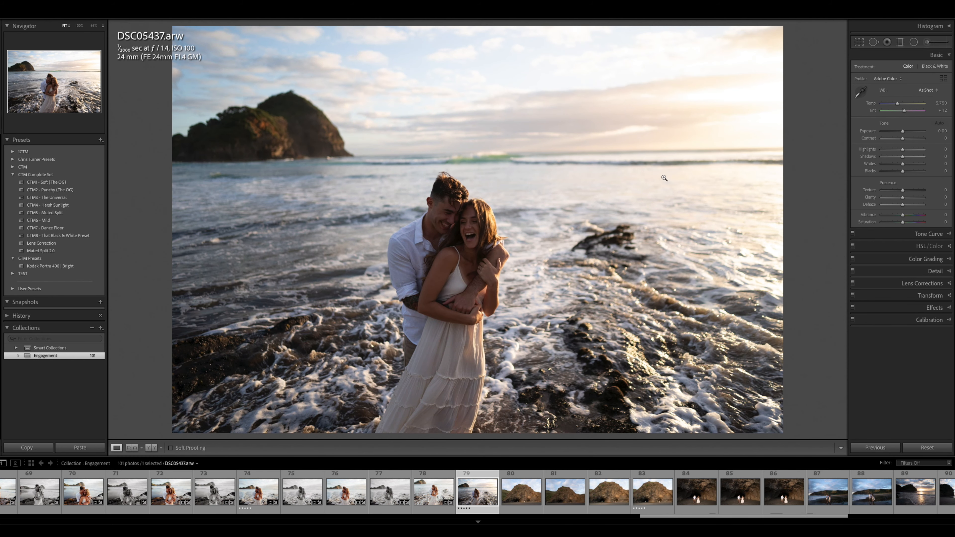
{"action": "left_click", "coordinate": [61, 199]}
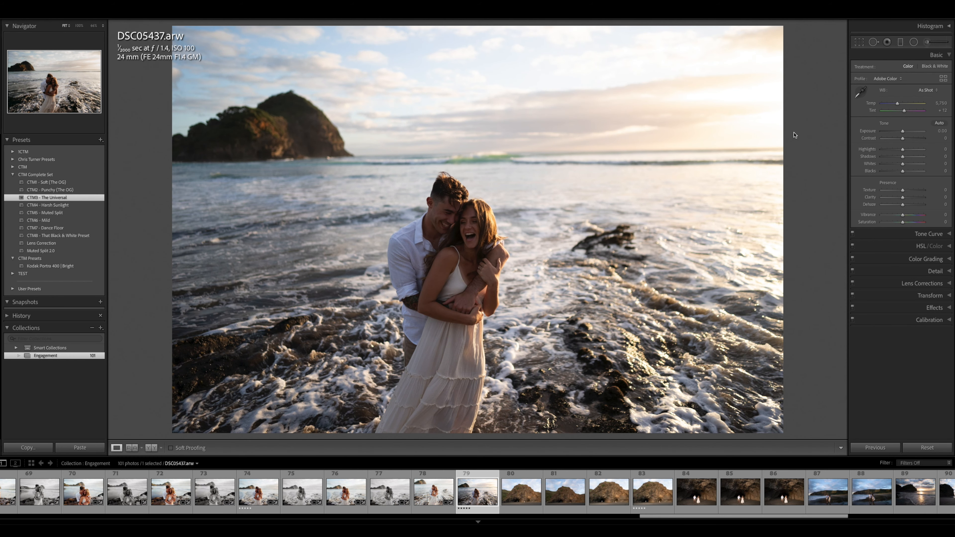
{"action": "left_click_drag", "start_coordinate": [902, 131], "coordinate": [906, 132]}
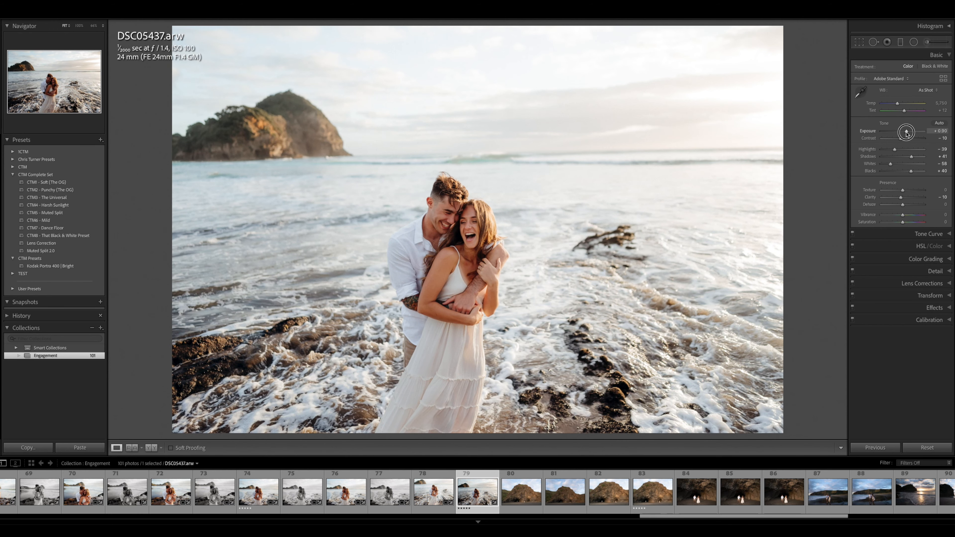
Try the CTM1 - Soft (The OG) and CTM6 - Mild presets on DSC05437.arw, raising Exposure to +1.15.
{"action": "left_click", "coordinate": [57, 183]}
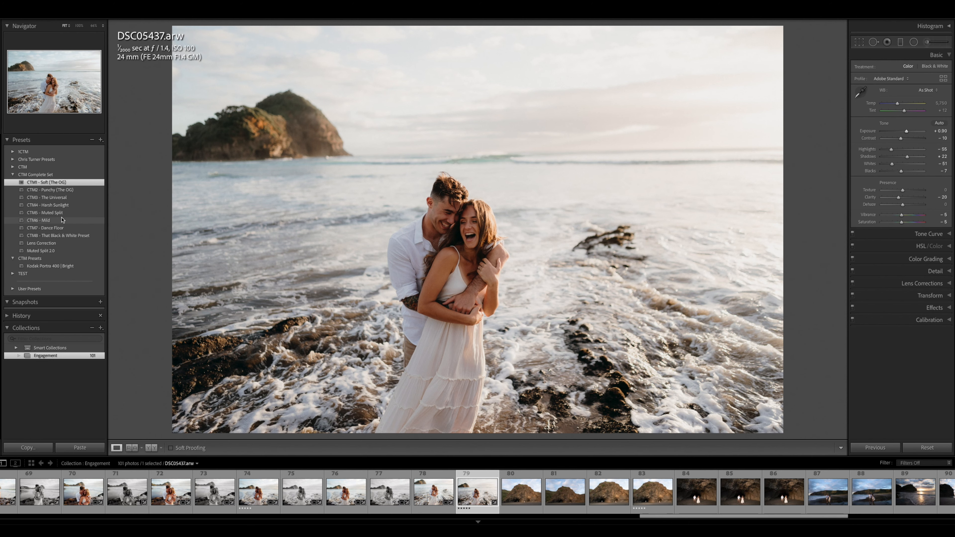
{"action": "left_click", "coordinate": [62, 220]}
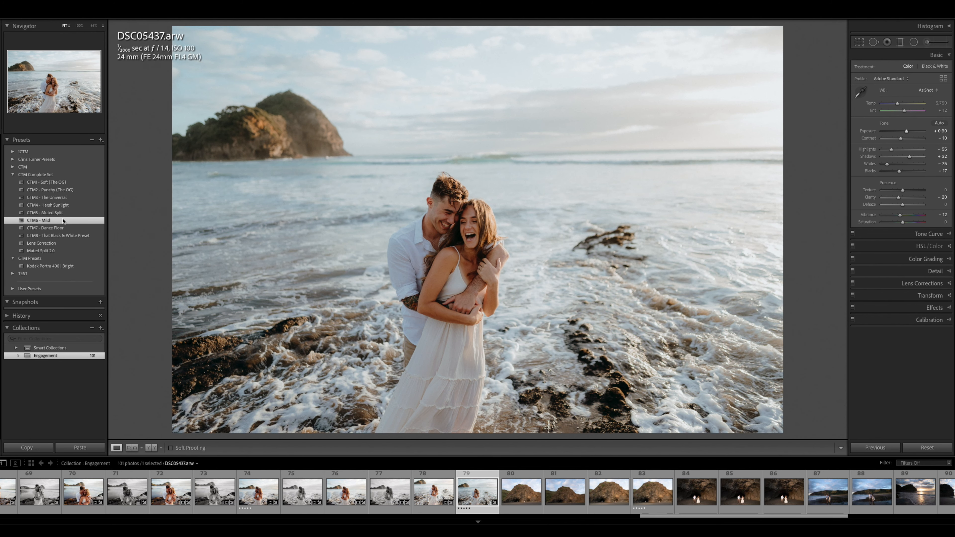
{"action": "left_click_drag", "start_coordinate": [905, 132], "coordinate": [908, 132]}
Straighten DSC05437.arw by about 0.54 degrees and return it to the CTM3 - The Universal preset with reduced exposure.
{"action": "key", "text": "r"}
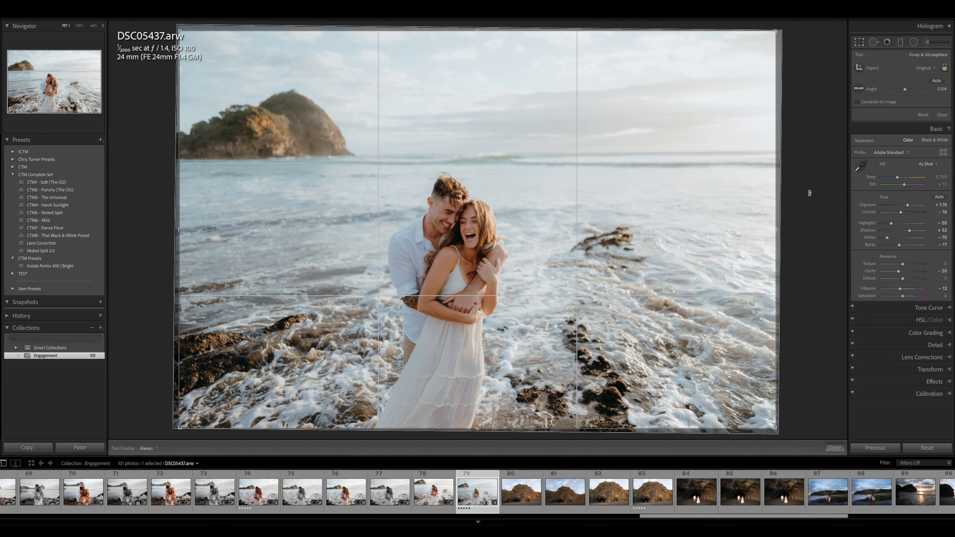
{"action": "key", "text": "r"}
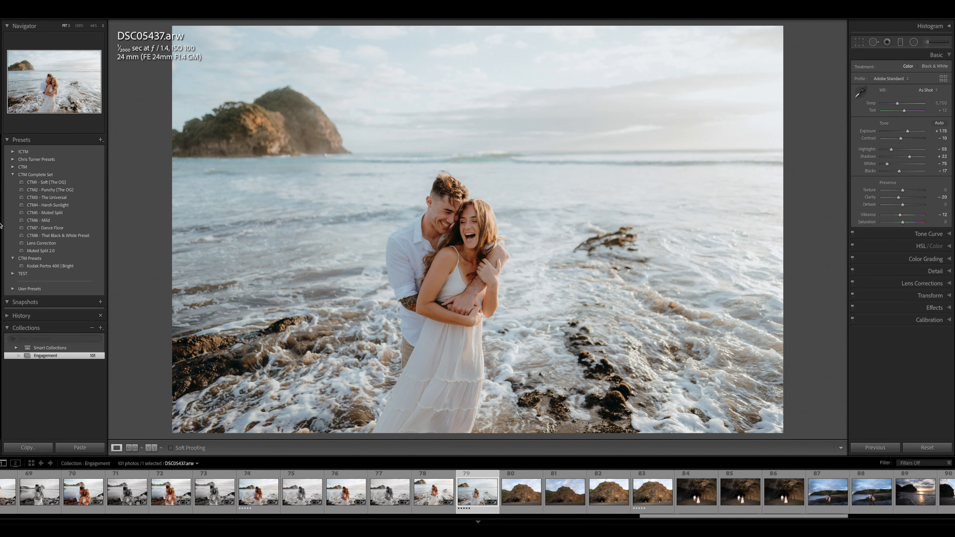
{"action": "left_click", "coordinate": [49, 197]}
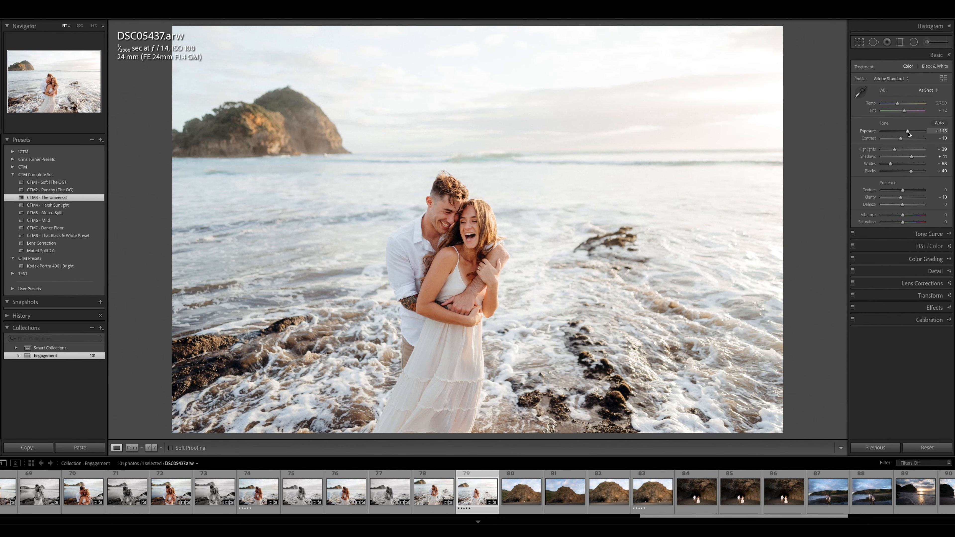
{"action": "left_click_drag", "start_coordinate": [907, 131], "coordinate": [905, 131]}
Apply the CTM3 - The Universal preset to DSC05448.arw and straighten it with a crop angle of about 0.97.
{"action": "key", "text": "Right"}
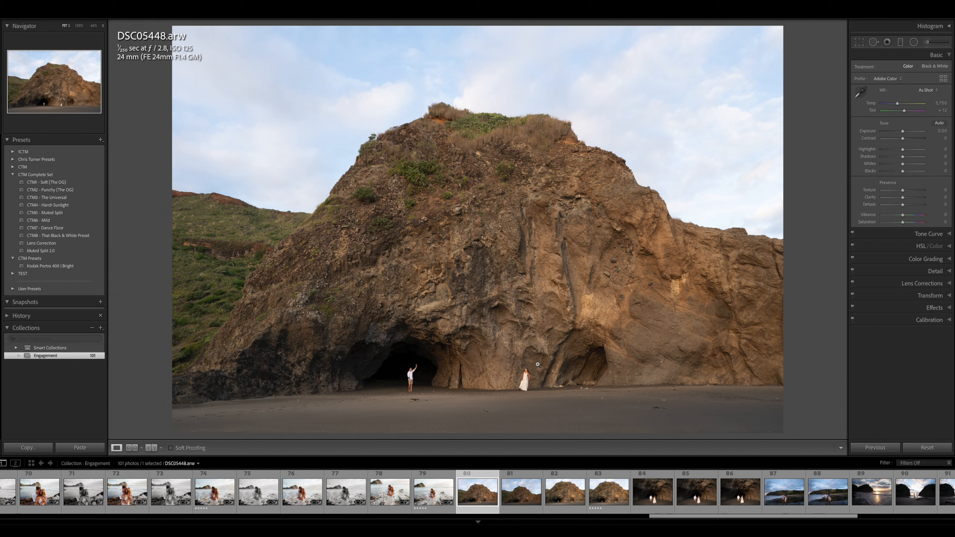
{"action": "left_click", "coordinate": [82, 196]}
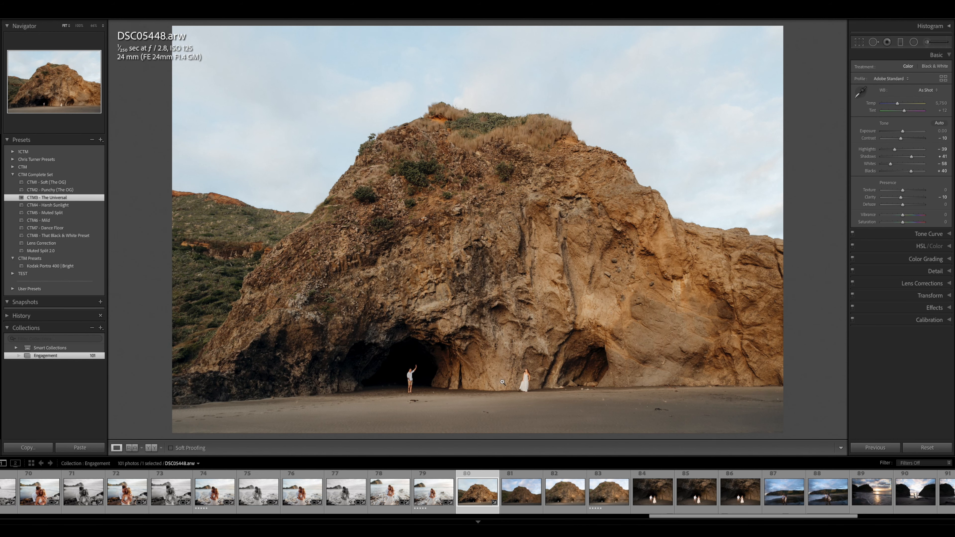
{"action": "key", "text": "r"}
{"action": "left_click_drag", "start_coordinate": [809, 303], "coordinate": [809, 310]}
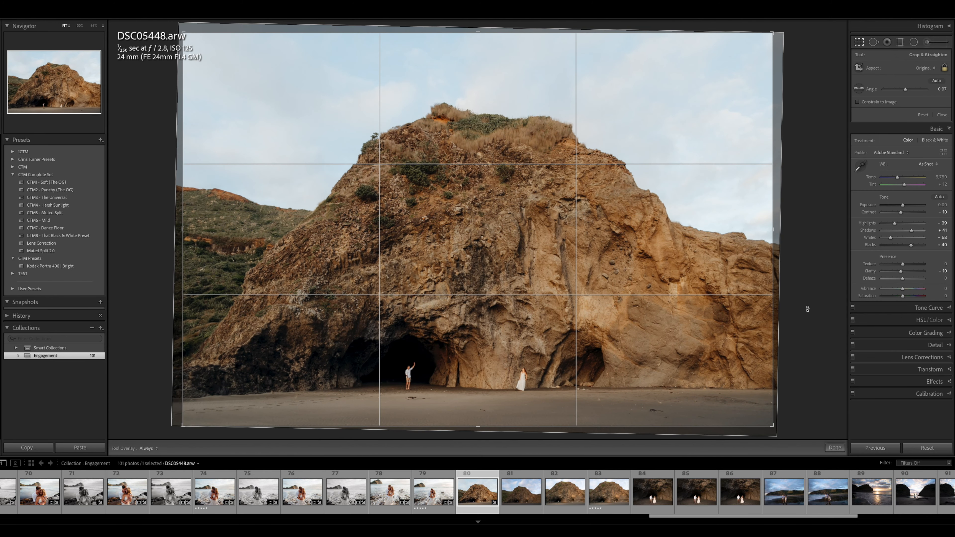
{"action": "key", "text": "Return"}
Lower the Exposure of DSC05448.arw to -0.10 and copy its develop settings.
{"action": "key", "text": "minus"}
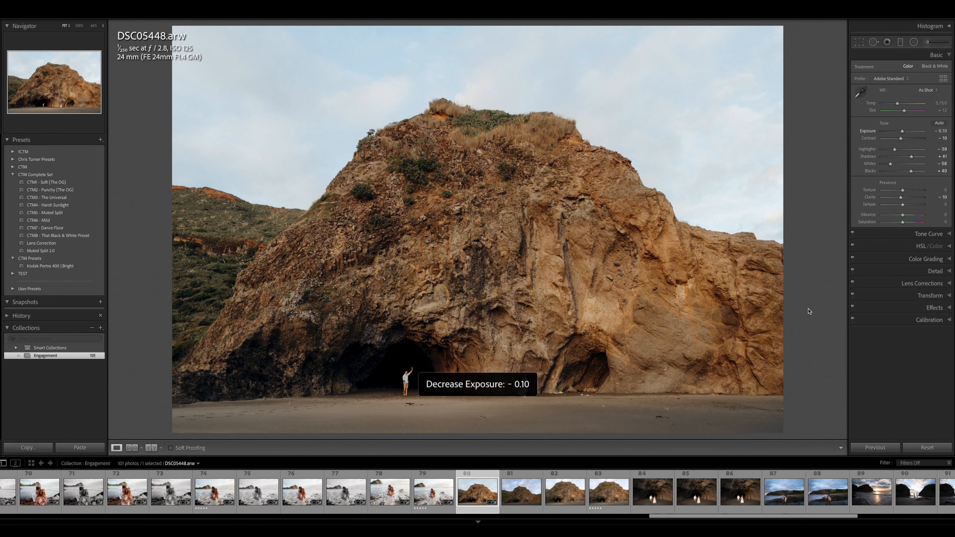
{"action": "key", "text": "ctrl+shift+c"}
{"action": "key", "text": "Return"}
Paste the copied settings onto DSC05451.arw and straighten it with a crop angle of about 0.32.
{"action": "key", "text": "Right"}
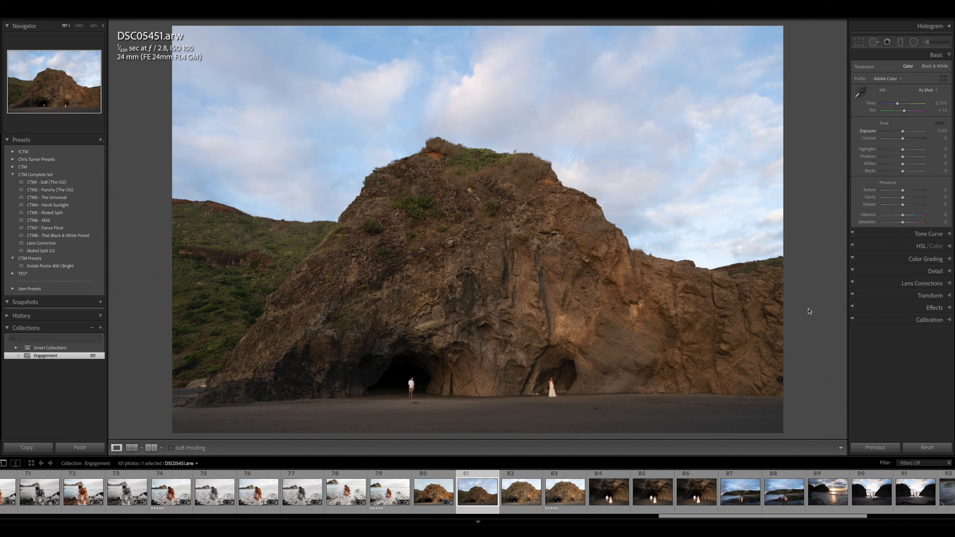
{"action": "key", "text": "ctrl+shift+v"}
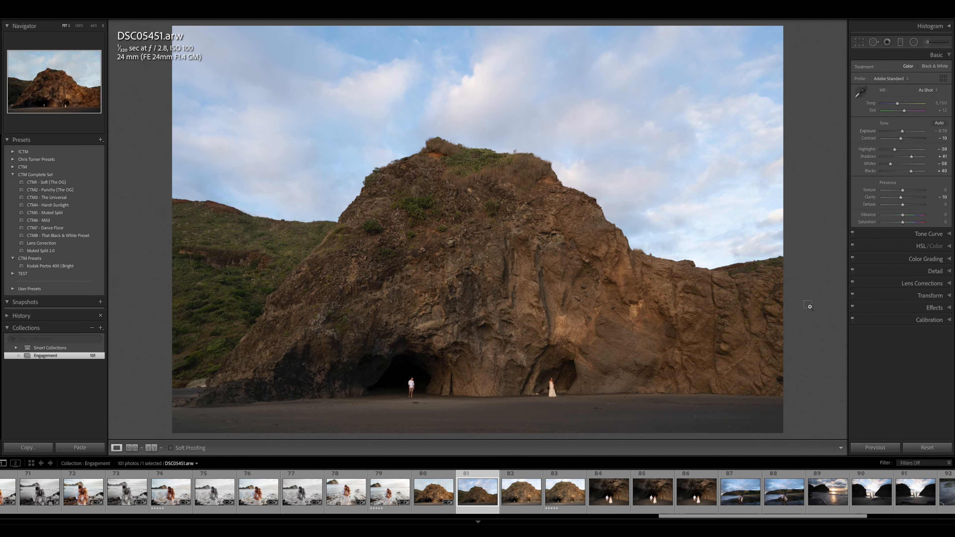
{"action": "key", "text": "r"}
{"action": "left_click_drag", "start_coordinate": [811, 297], "coordinate": [811, 299]}
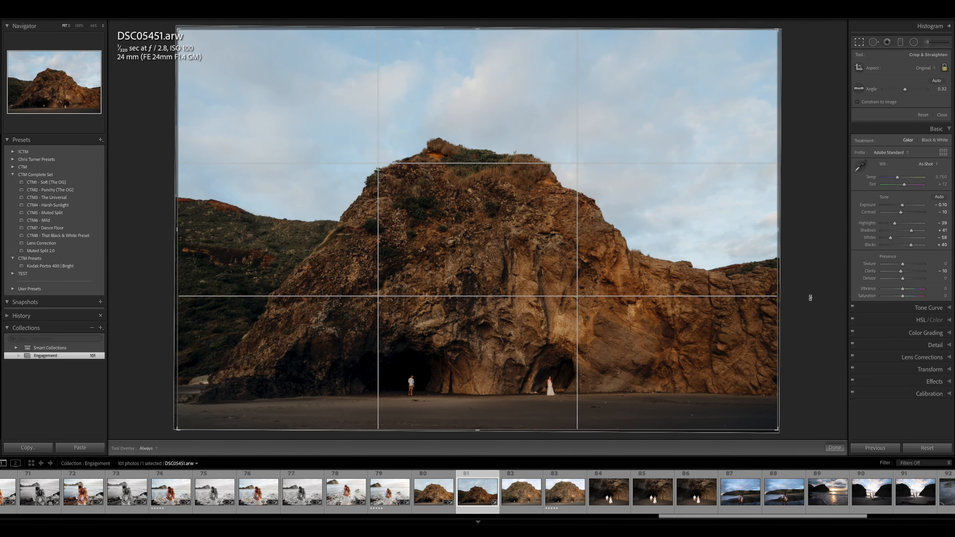
{"action": "key", "text": "Return"}
Raise the Exposure of DSC05451.arw to +0.40.
{"action": "key", "text": "equal"}
{"action": "key", "text": "equal"}
{"action": "key", "text": "equal"}
{"action": "key", "text": "equal"}
{"action": "key", "text": "equal"}
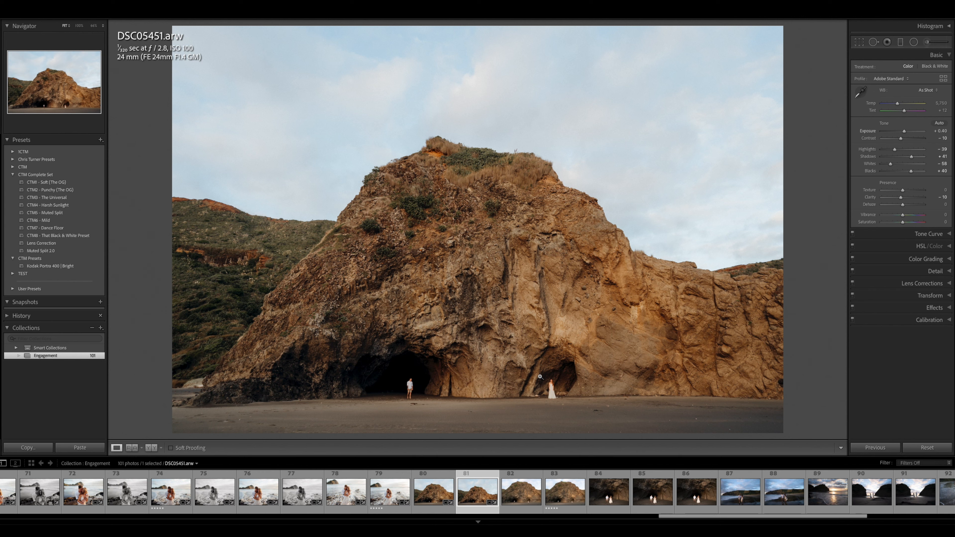
Add an inverted radial filter with Shadows -34 around the woman in DSC05451.arw, and compare the photo with and without it.
{"action": "left_click", "coordinate": [914, 42]}
{"action": "double_click", "coordinate": [901, 94]}
{"action": "mouse_move", "coordinate": [548, 379]}
{"action": "left_mouse_down"}
{"action": "mouse_move", "coordinate": [569, 410]}
{"action": "mouse_move", "coordinate": [584, 411]}
{"action": "left_mouse_up"}
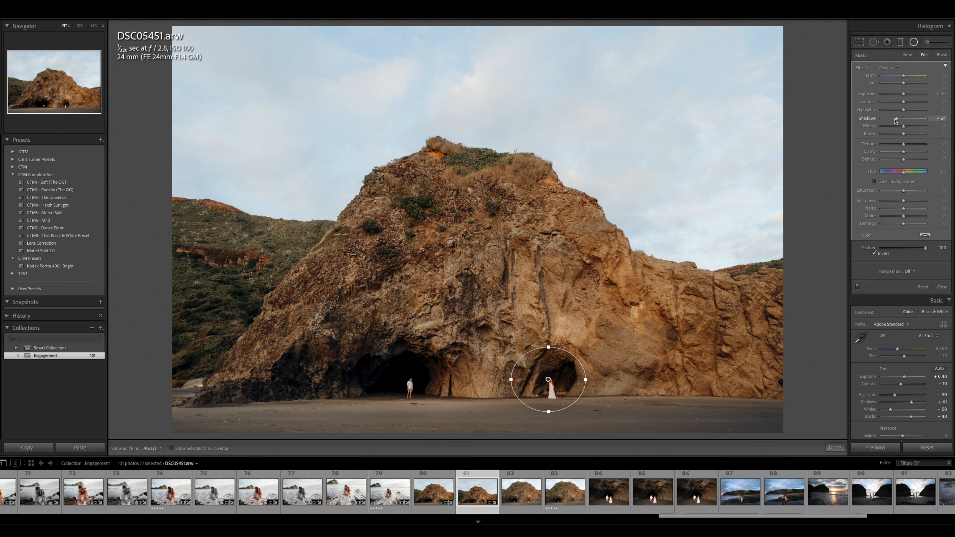
{"action": "left_click_drag", "start_coordinate": [889, 119], "coordinate": [905, 94]}
{"action": "key", "text": "Return"}
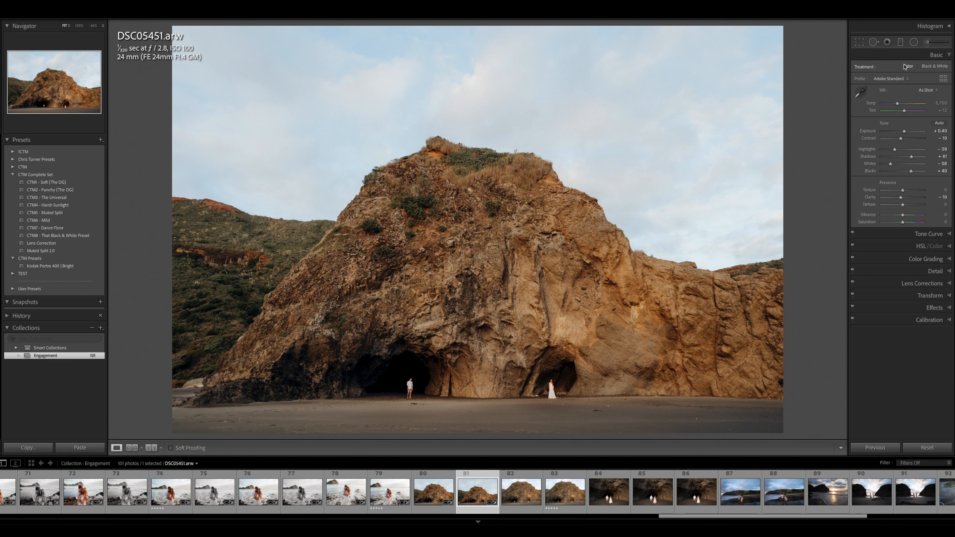
{"action": "left_click", "coordinate": [913, 42]}
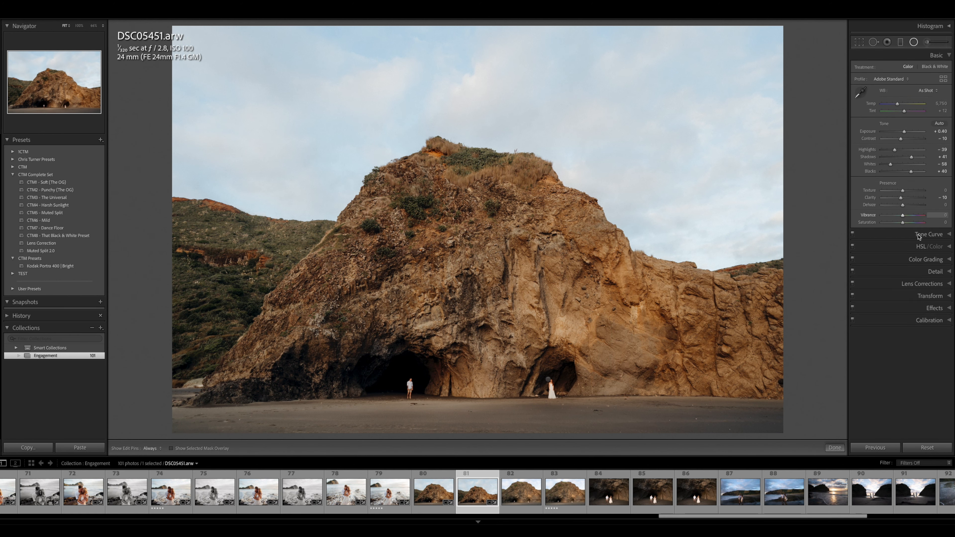
{"action": "left_click", "coordinate": [857, 287]}
{"action": "left_click", "coordinate": [857, 287]}
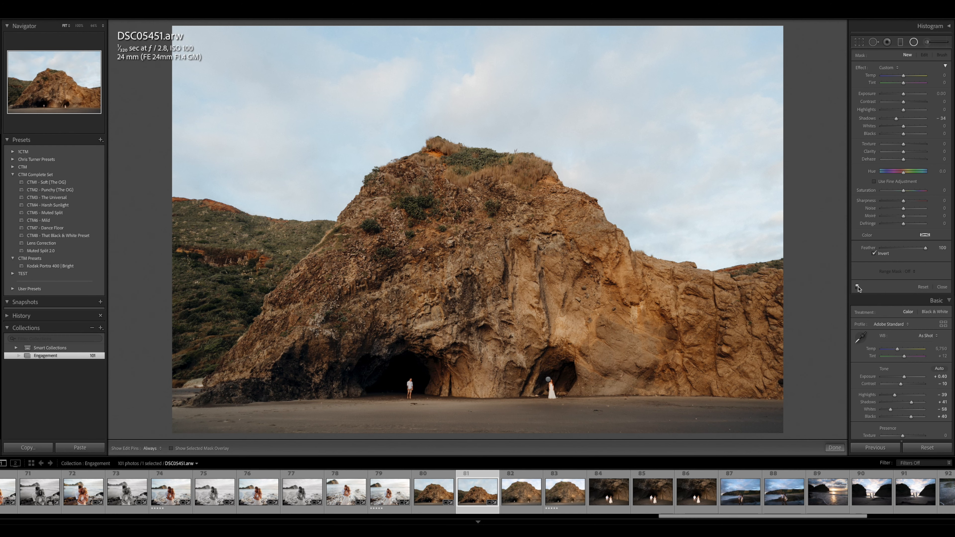
{"action": "key", "text": "Return"}
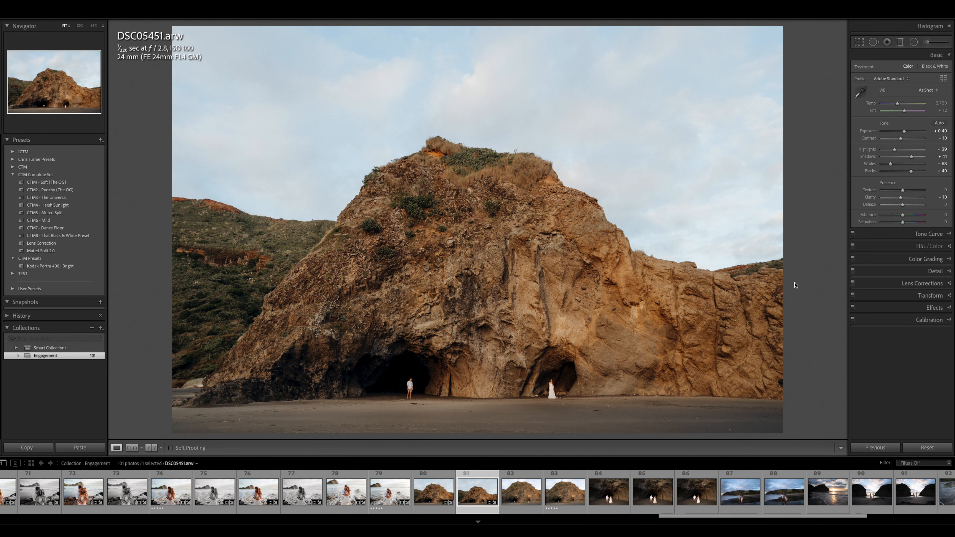
Apply the CTM8 - That Black & White Preset to DSC05456-2.arw and straighten the photo.
{"action": "key", "text": "Right"}
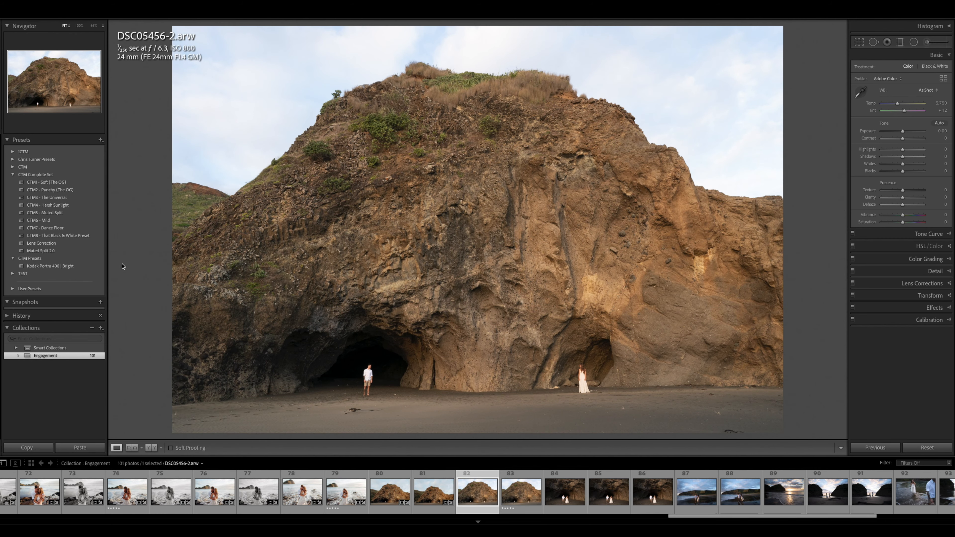
{"action": "left_click", "coordinate": [58, 236]}
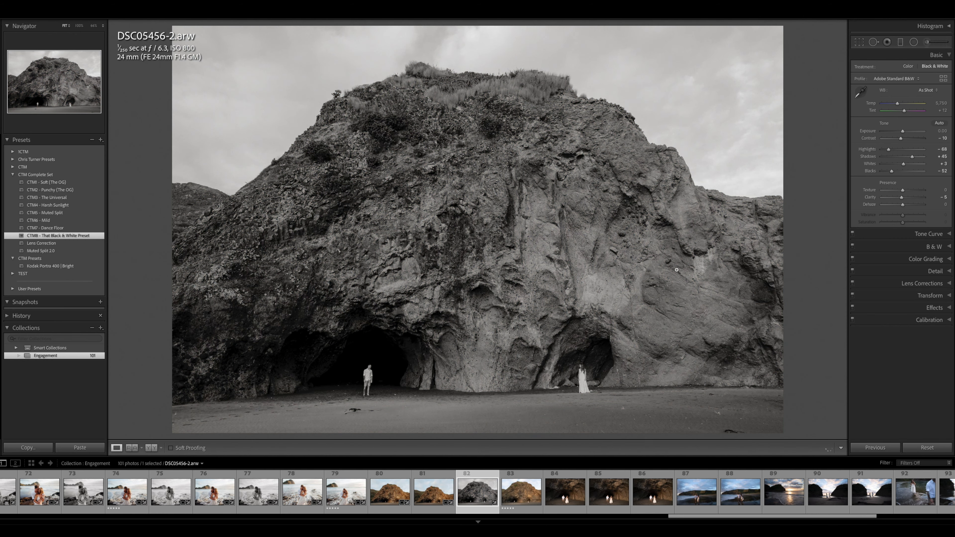
{"action": "key", "text": "r"}
{"action": "left_click_drag", "start_coordinate": [801, 251], "coordinate": [802, 262]}
{"action": "key", "text": "Return"}
Straighten DSC05456.arw and apply the CTM3 - The Universal preset to it.
{"action": "key", "text": "Right"}
{"action": "key", "text": "r"}
{"action": "key", "text": "Return"}
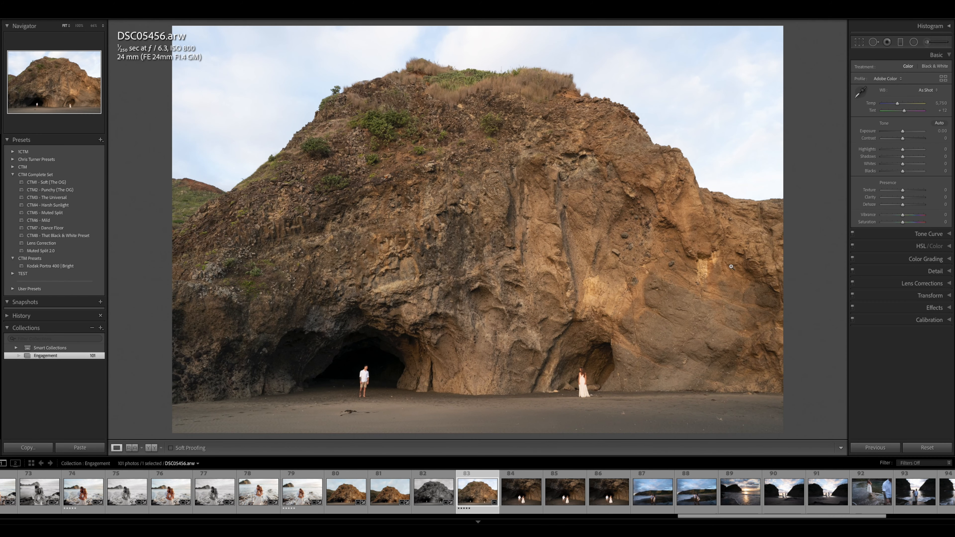
{"action": "left_click", "coordinate": [69, 198]}
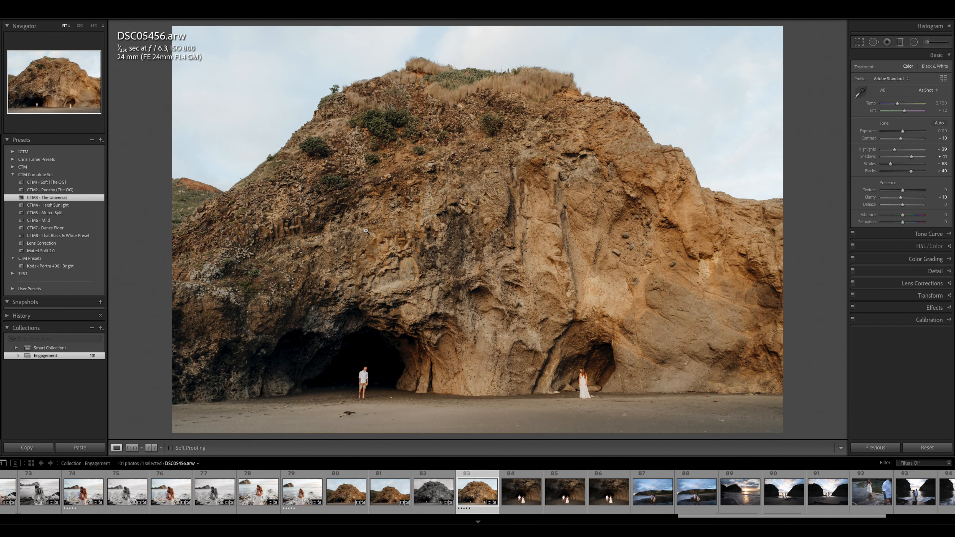
Set the Exposure of DSC05456.arw to -0.10, Highlights to -75, Shadows to +60 and Temp to 5,484.
{"action": "key", "text": "minus"}
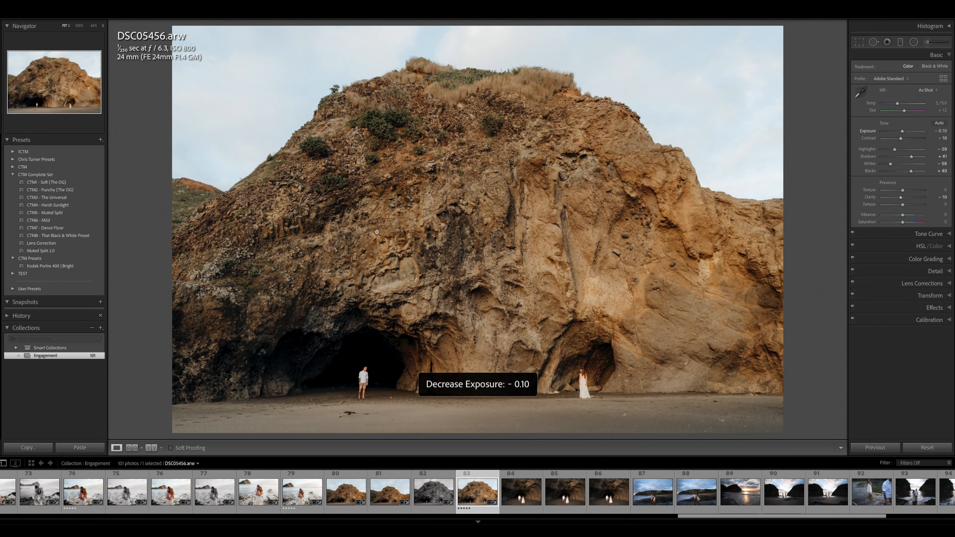
{"action": "left_click_drag", "start_coordinate": [895, 149], "coordinate": [915, 158]}
{"action": "left_click_drag", "start_coordinate": [898, 105], "coordinate": [896, 104]}
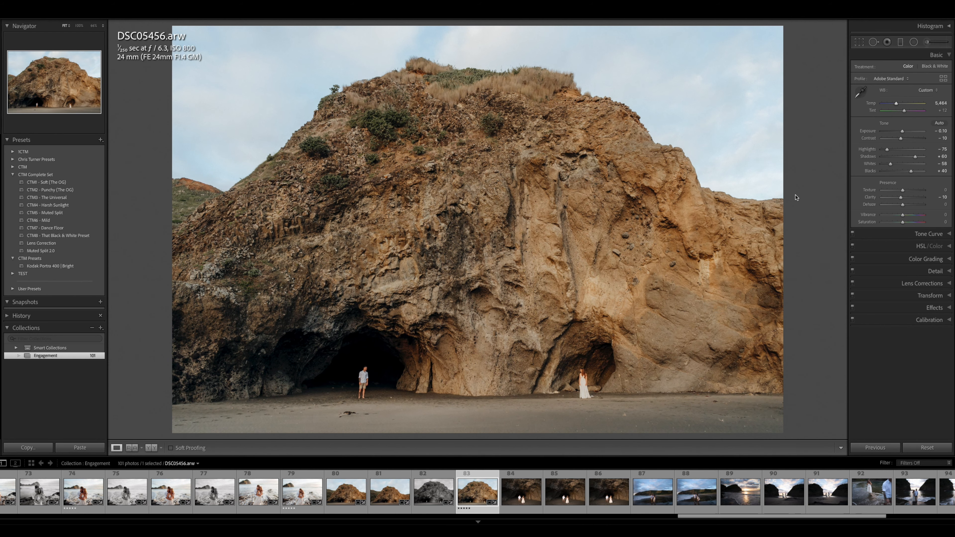
Apply the CTM3 - The Universal preset to DSC05463.arw, straighten it with a crop angle of about -0.60, and raise its Exposure.
{"action": "key", "text": "Right"}
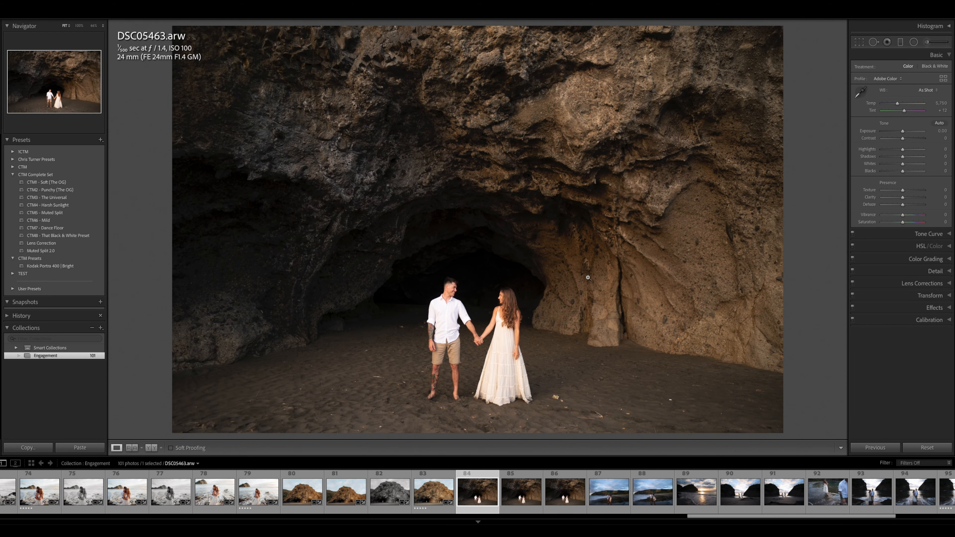
{"action": "left_click", "coordinate": [57, 197]}
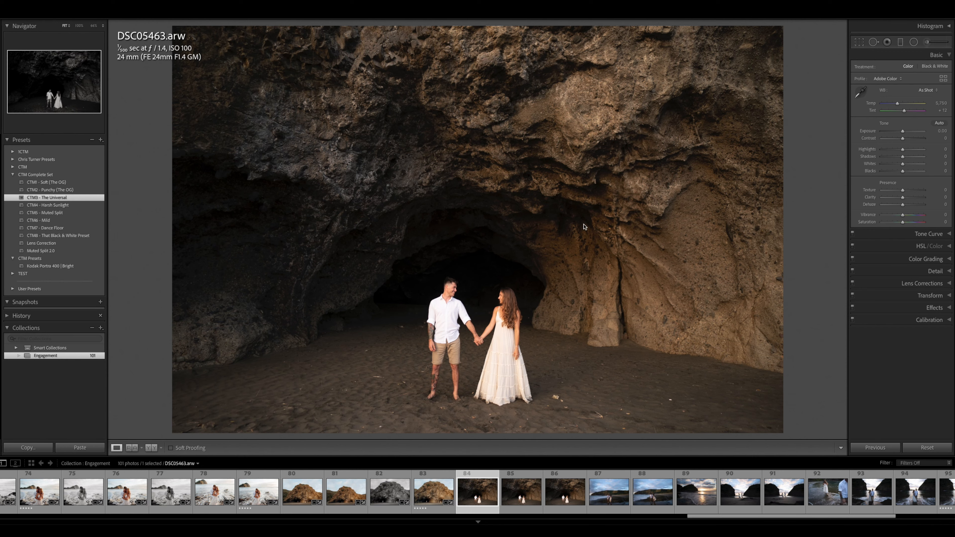
{"action": "key", "text": "r"}
{"action": "key", "text": "Return"}
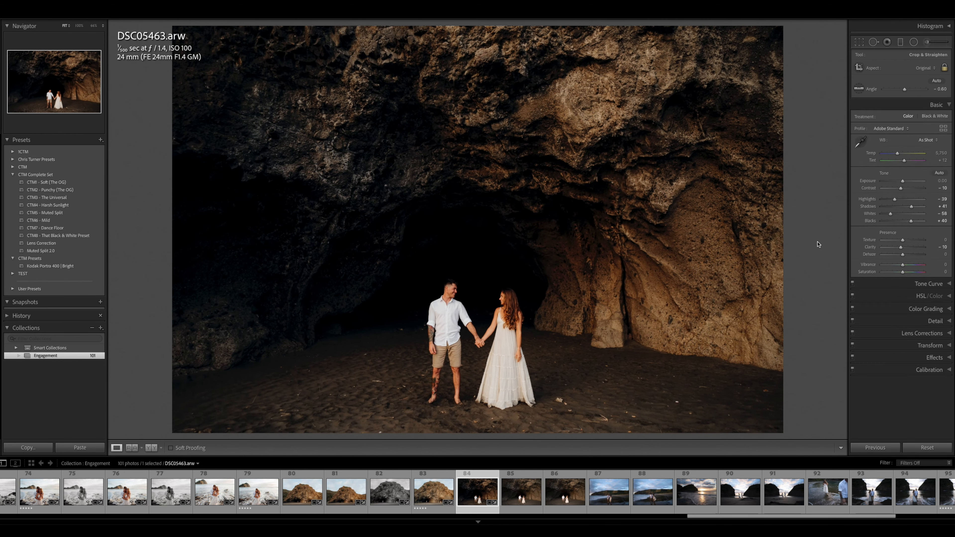
{"action": "key", "text": "equal"}
{"action": "key", "text": "equal"}
{"action": "key", "text": "equal"}
{"action": "key", "text": "equal"}
Paste the develop settings onto DSC05464.arw, raise its Exposure to +0.70, and apply the CTM8 - That Black & White Preset.
{"action": "key", "text": "Right"}
{"action": "key", "text": "super+alt+v"}
{"action": "key", "text": "equal"}
{"action": "key", "text": "equal"}
{"action": "key", "text": "equal"}
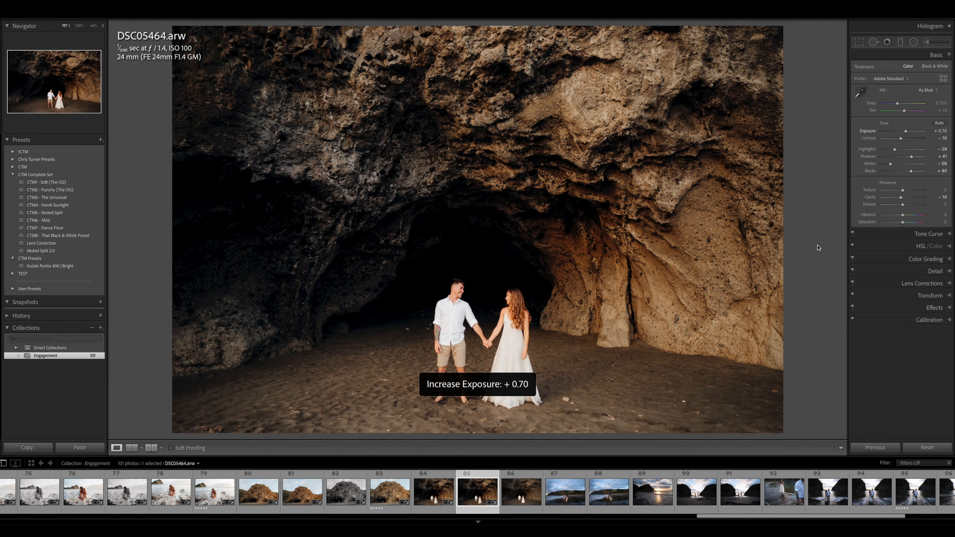
{"action": "left_click", "coordinate": [46, 237]}
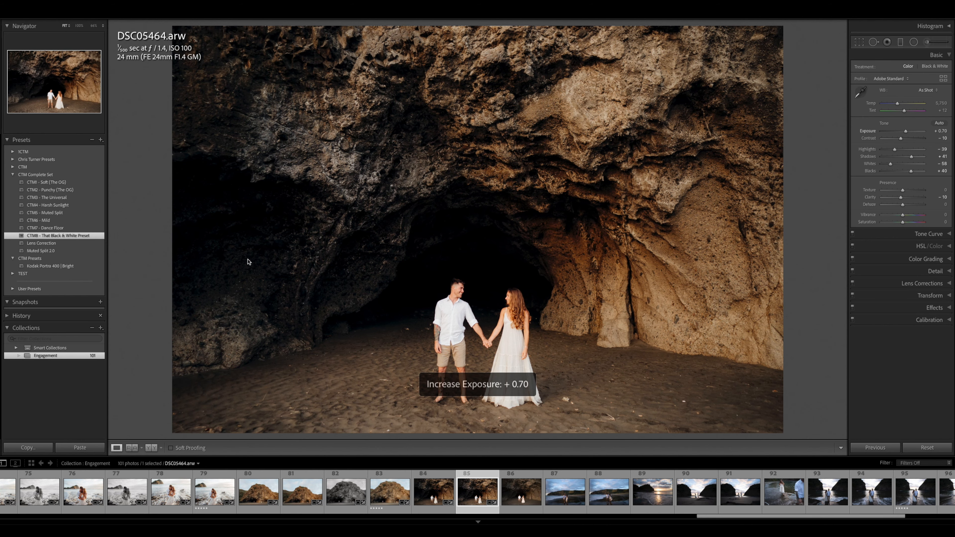
Apply the CTM3 - The Universal preset to DSC05468.arw, raise its Exposure to +0.40, and straighten the photo.
{"action": "key", "text": "Right"}
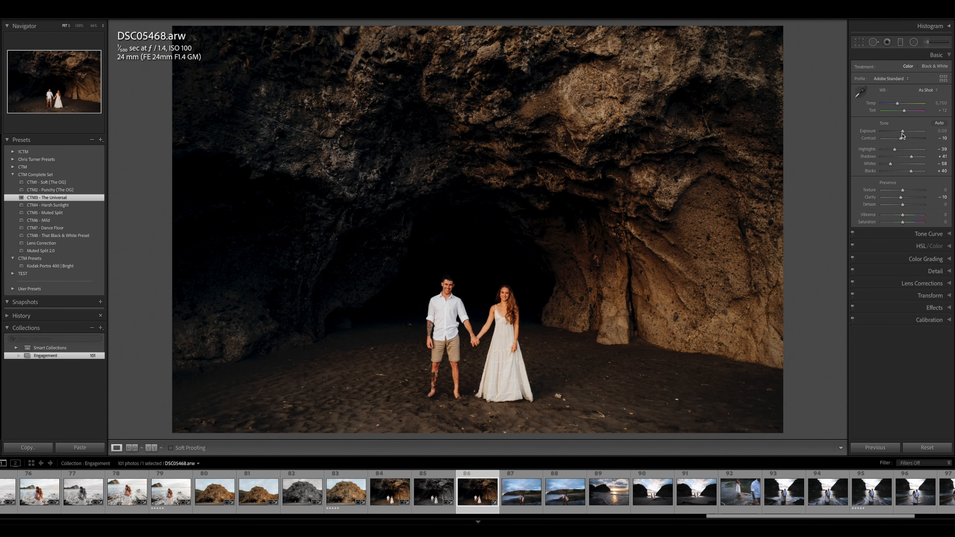
{"action": "left_click_drag", "start_coordinate": [903, 132], "coordinate": [907, 132]}
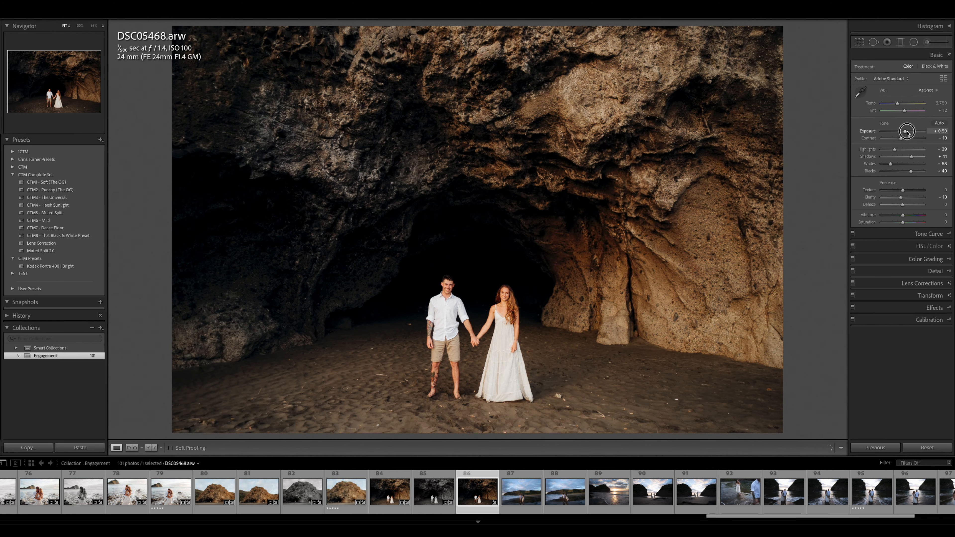
{"action": "key", "text": "r"}
{"action": "left_click_drag", "start_coordinate": [820, 203], "coordinate": [821, 198]}
{"action": "key", "text": "Return"}
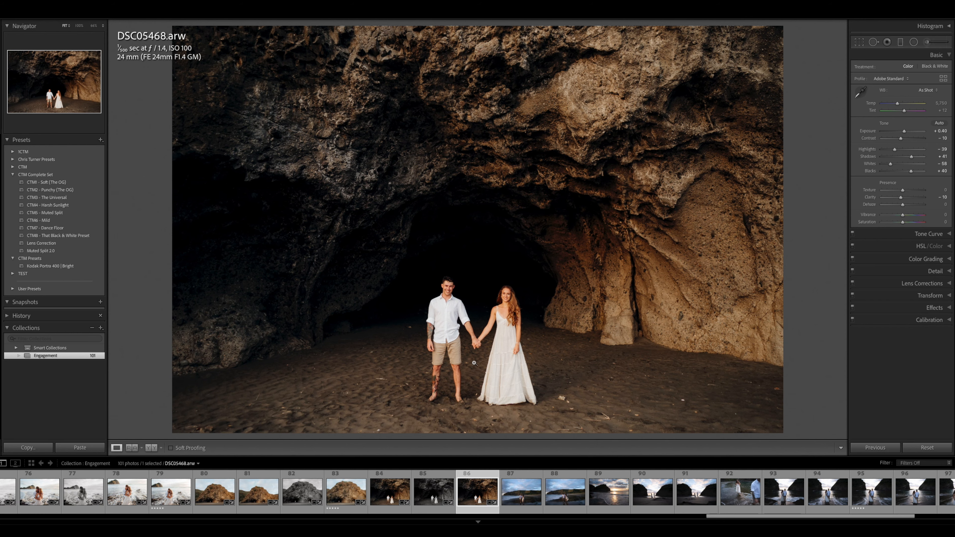
Apply CTM3 - The Universal to DSC05491.arw, set Exposure to +0.70, Highlights to -71 and Temp to 6,431, and straighten the horizon.
{"action": "left_click", "coordinate": [518, 495]}
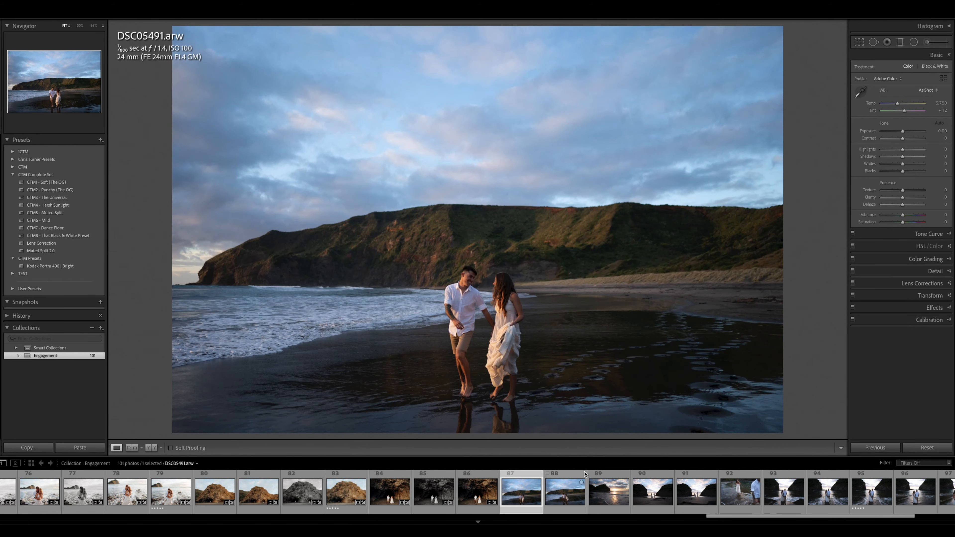
{"action": "left_click", "coordinate": [66, 198]}
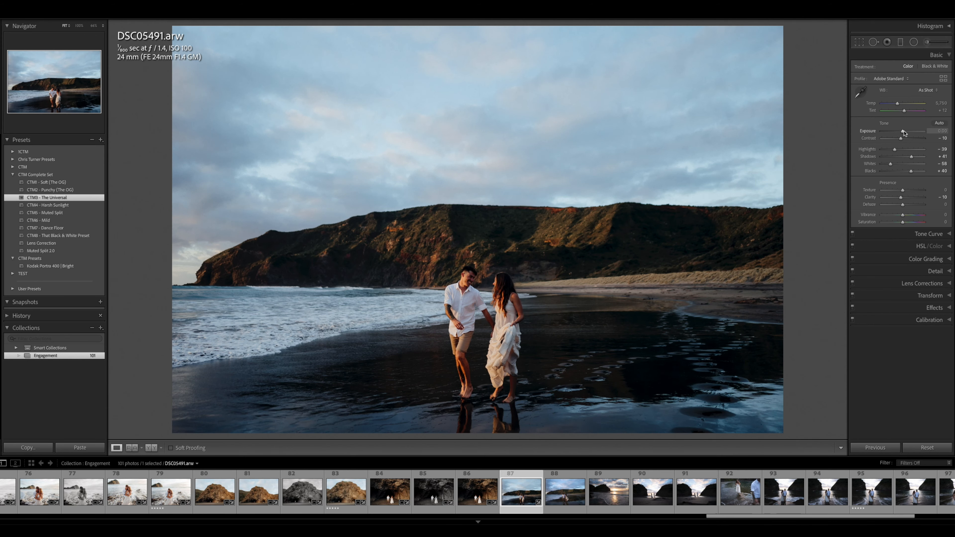
{"action": "left_click_drag", "start_coordinate": [903, 131], "coordinate": [888, 149]}
{"action": "left_click_drag", "start_coordinate": [898, 107], "coordinate": [901, 107]}
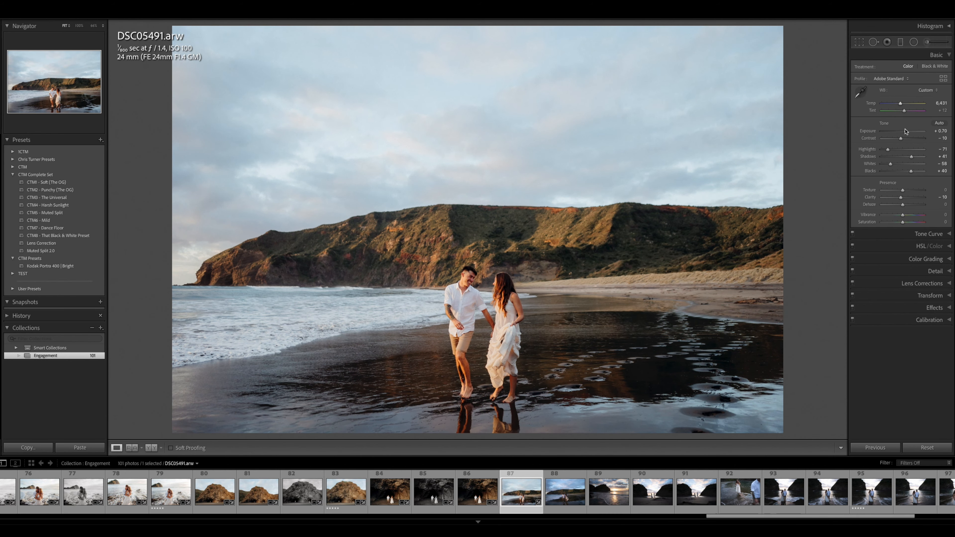
{"action": "key", "text": "r"}
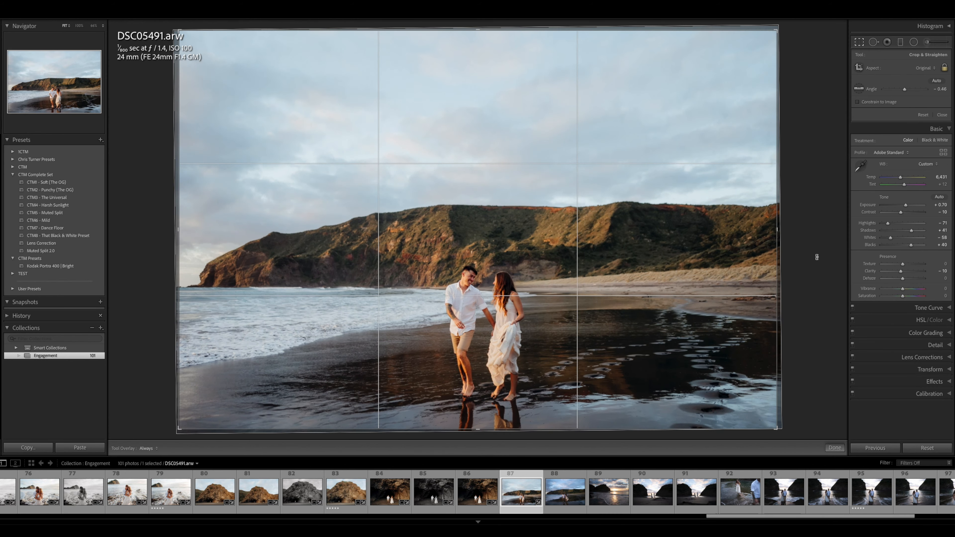
{"action": "key", "text": "r"}
Apply the CTM3 - The Universal preset to DSC05493.arw and set its Exposure to +0.95 and Temp to 6,205.
{"action": "key", "text": "Right"}
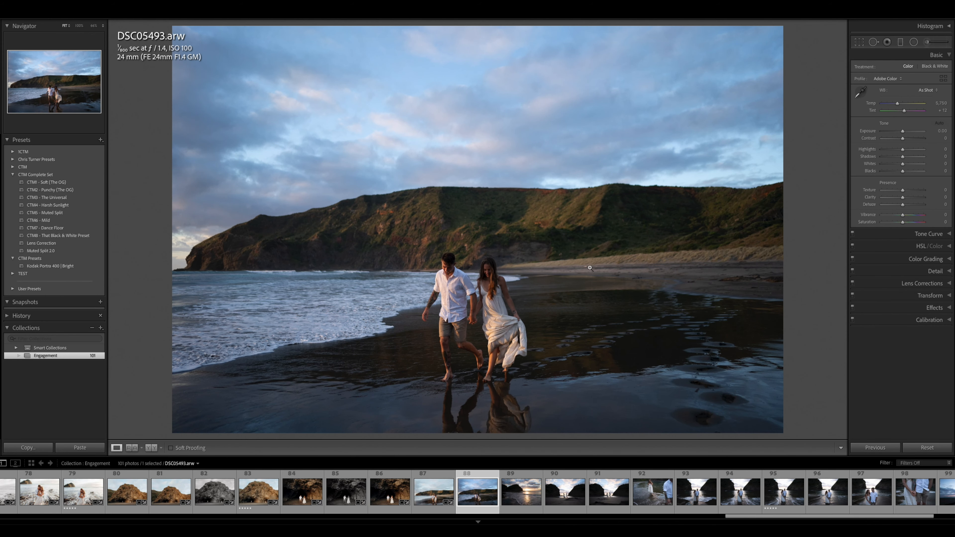
{"action": "left_click", "coordinate": [46, 198]}
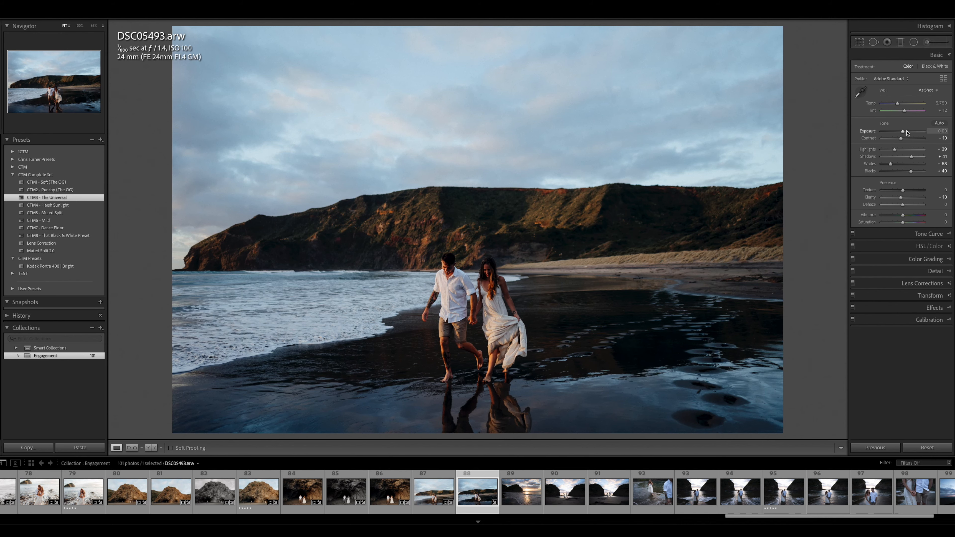
{"action": "left_click_drag", "start_coordinate": [906, 131], "coordinate": [900, 105]}
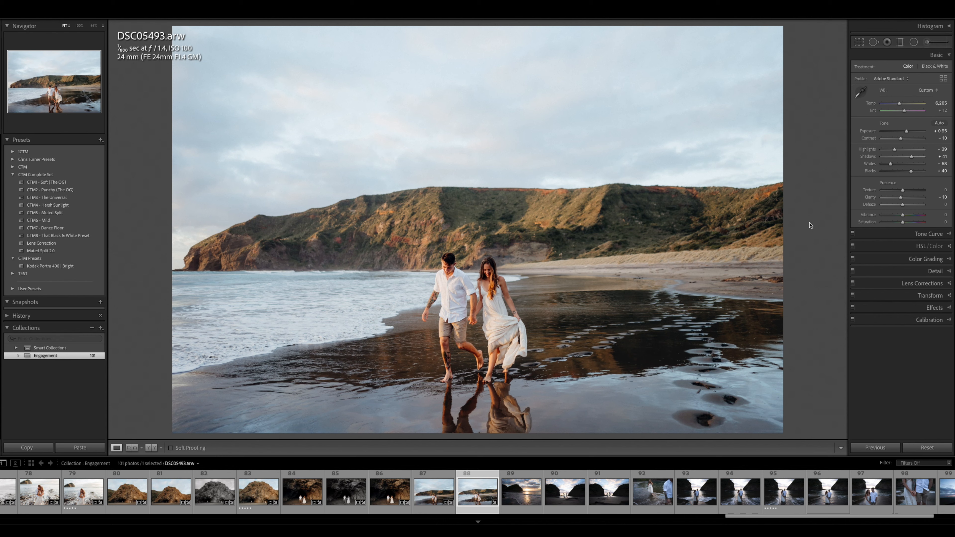
Apply the CTM6 - Mild preset to DSC05496.arw, adjust its Exposure and Temp, and straighten the sea horizon.
{"action": "key", "text": "Right"}
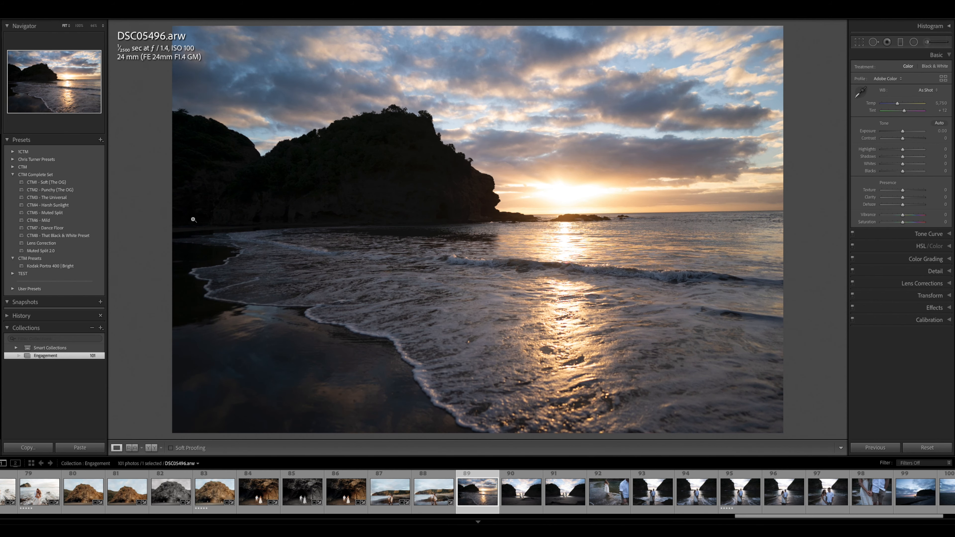
{"action": "left_click", "coordinate": [49, 221]}
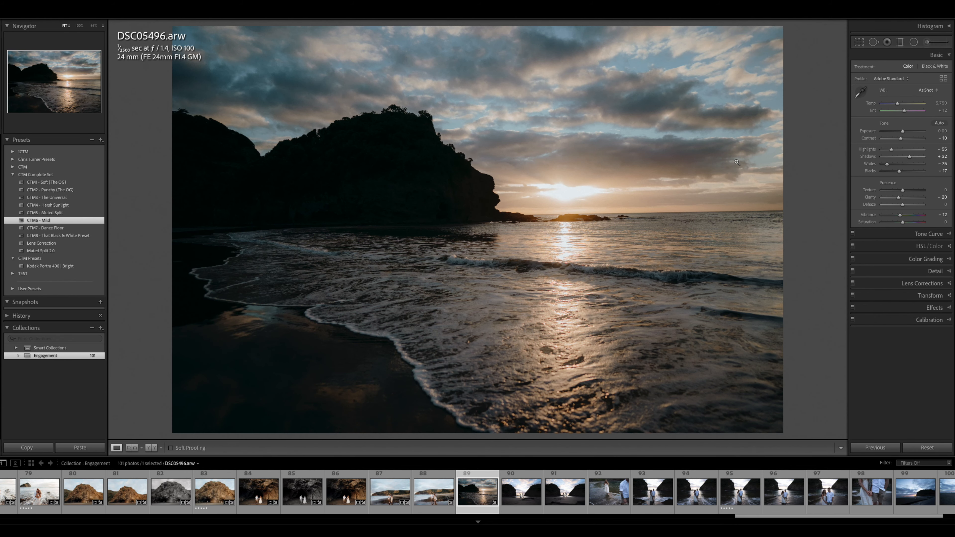
{"action": "left_click_drag", "start_coordinate": [902, 131], "coordinate": [899, 105]}
{"action": "left_click", "coordinate": [898, 103]}
{"action": "key", "text": "r"}
{"action": "left_click_drag", "start_coordinate": [836, 176], "coordinate": [833, 181]}
{"action": "key", "text": "r"}
Apply the CTM3 - The Universal preset to DSC05513.arw and set Temp to 7,005, Exposure to +0.80 and Highlights to -74.
{"action": "key", "text": "Right"}
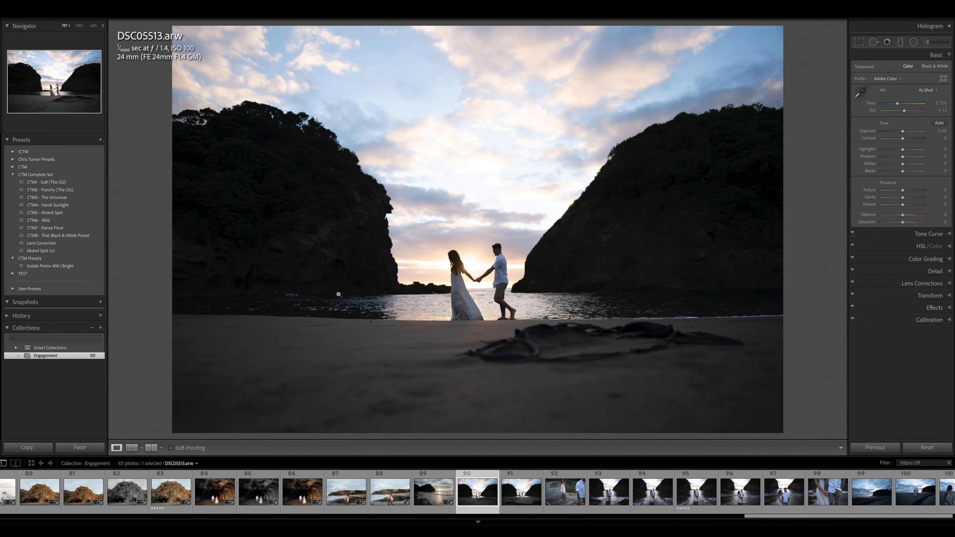
{"action": "left_click", "coordinate": [57, 198]}
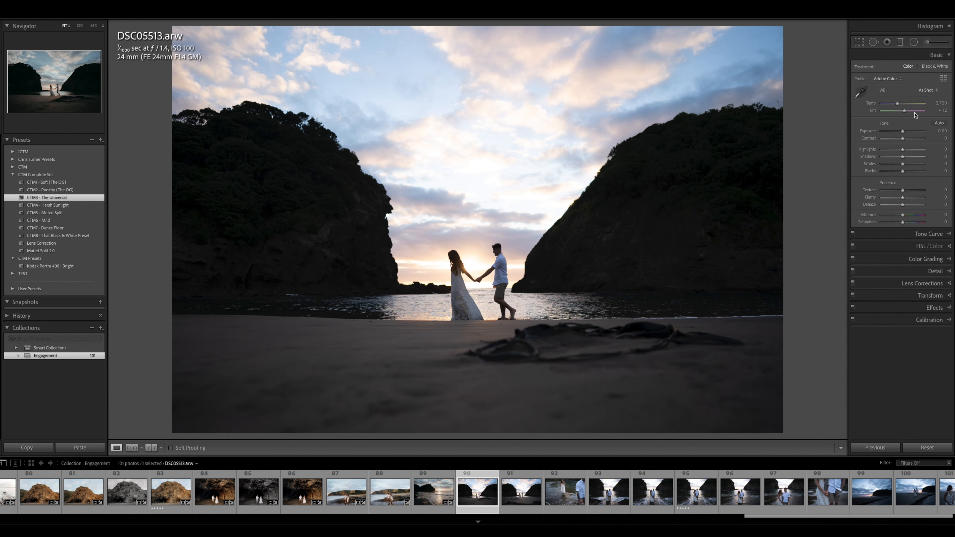
{"action": "left_click_drag", "start_coordinate": [897, 104], "coordinate": [904, 133]}
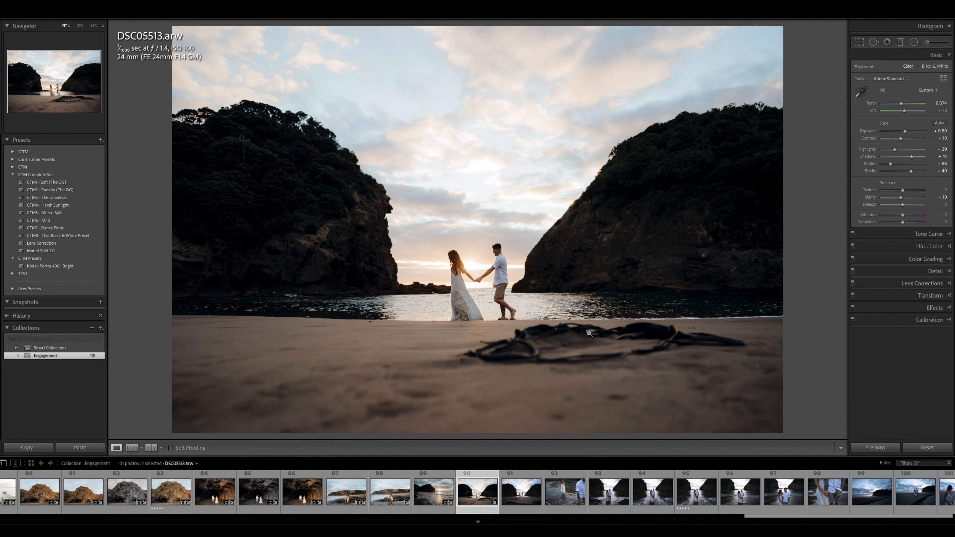
{"action": "left_click_drag", "start_coordinate": [894, 149], "coordinate": [886, 149]}
{"action": "left_click_drag", "start_coordinate": [903, 102], "coordinate": [906, 133]}
Straighten the horizon of DSC05513.arw with a slight crop rotation.
{"action": "key", "text": "r"}
{"action": "left_click_drag", "start_coordinate": [815, 214], "coordinate": [815, 217]}
{"action": "key", "text": "r"}
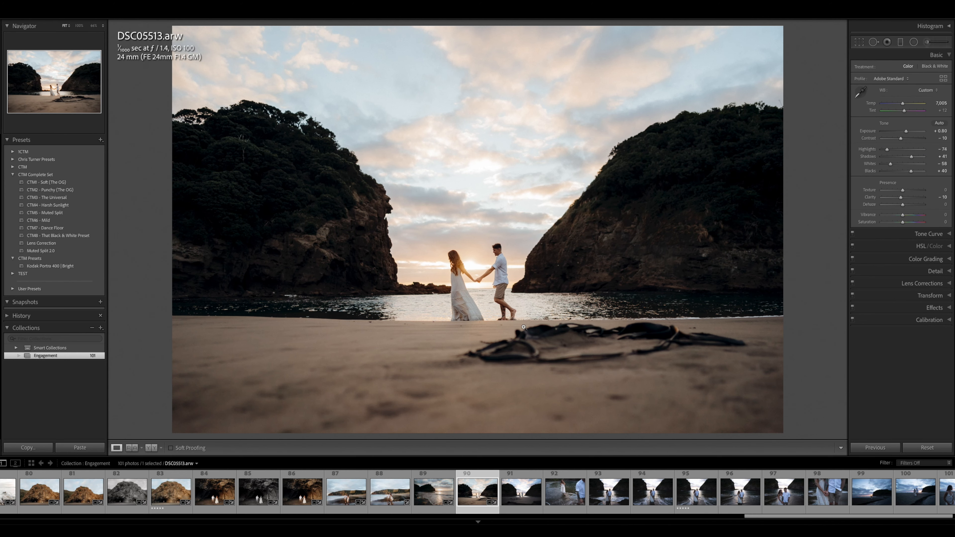
Copy the develop settings of DSC05513.arw and paste them onto DSC05522.arw.
{"action": "key", "text": "ctrl+shift+c"}
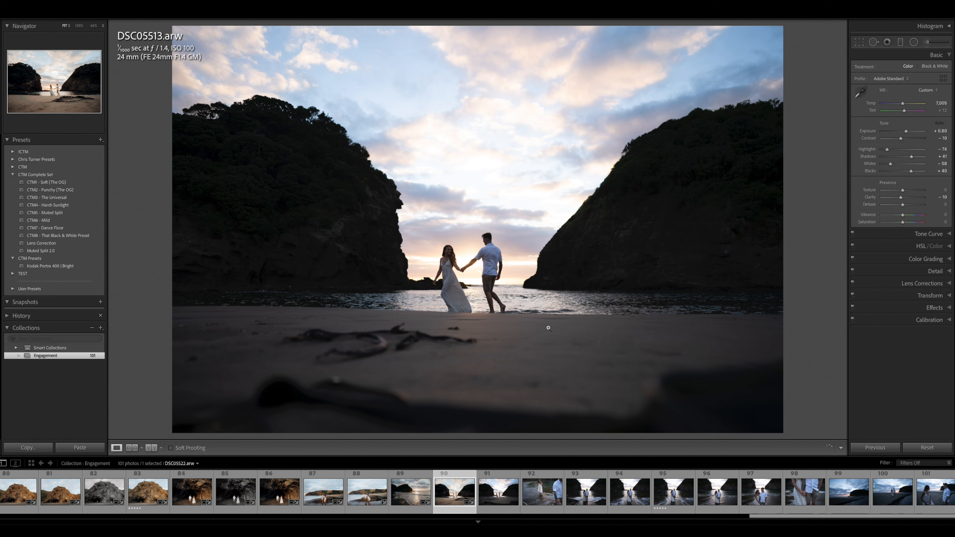
{"action": "key", "text": "ctrl+shift+v"}
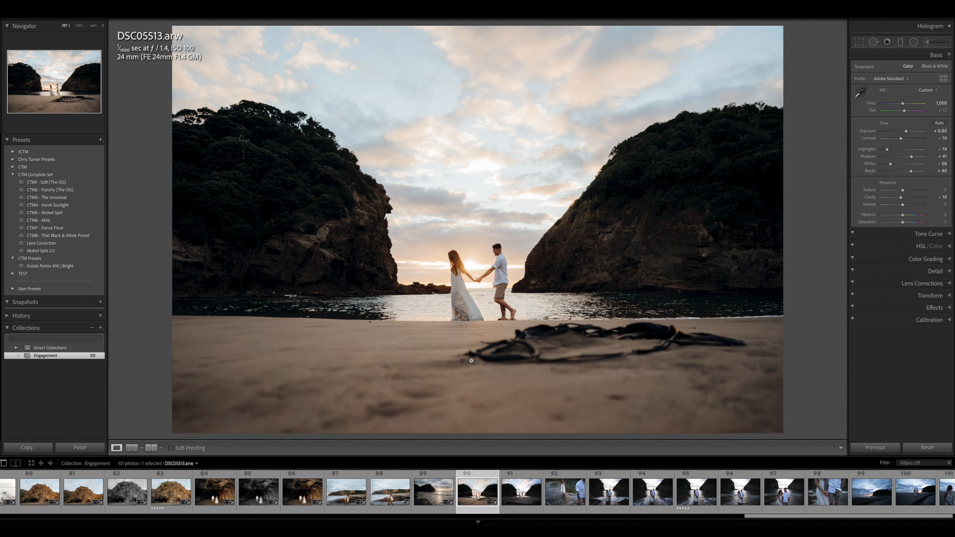
{"action": "key", "text": "Right"}
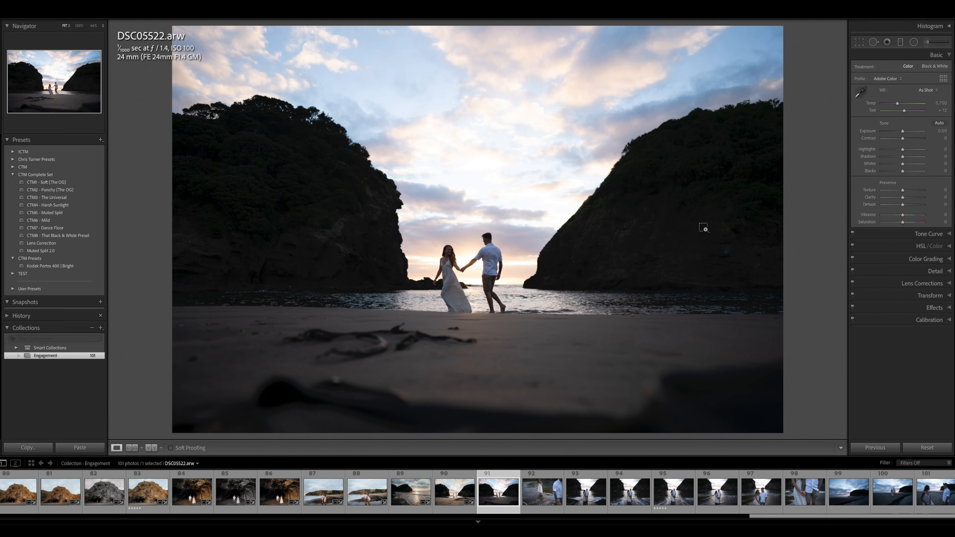
{"action": "key", "text": "ctrl+shift+v"}
Straighten the sea horizon of DSC05522.arw and raise its Exposure to +0.90.
{"action": "key", "text": "r"}
{"action": "left_click_drag", "start_coordinate": [802, 227], "coordinate": [801, 221]}
{"action": "key", "text": "Return"}
{"action": "key", "text": "="}
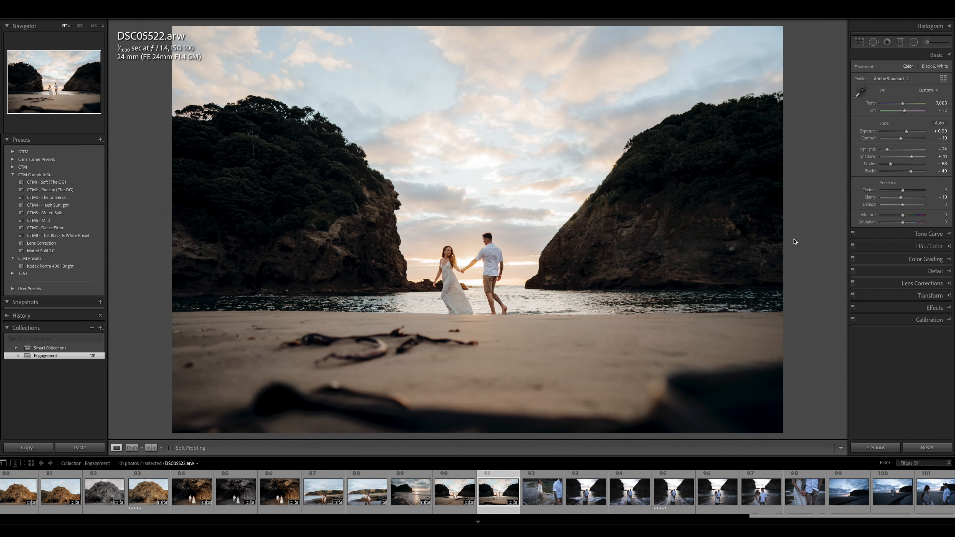
Apply the CTM3 - The Universal preset to DSC05523.arw and set Temp to 6,357 and Exposure to +0.10.
{"action": "key", "text": "Right"}
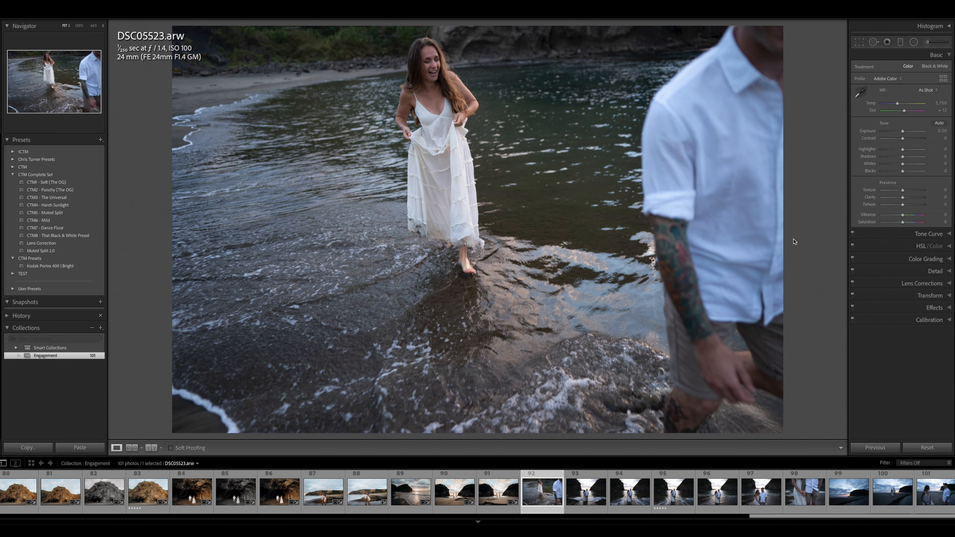
{"action": "left_click", "coordinate": [66, 198]}
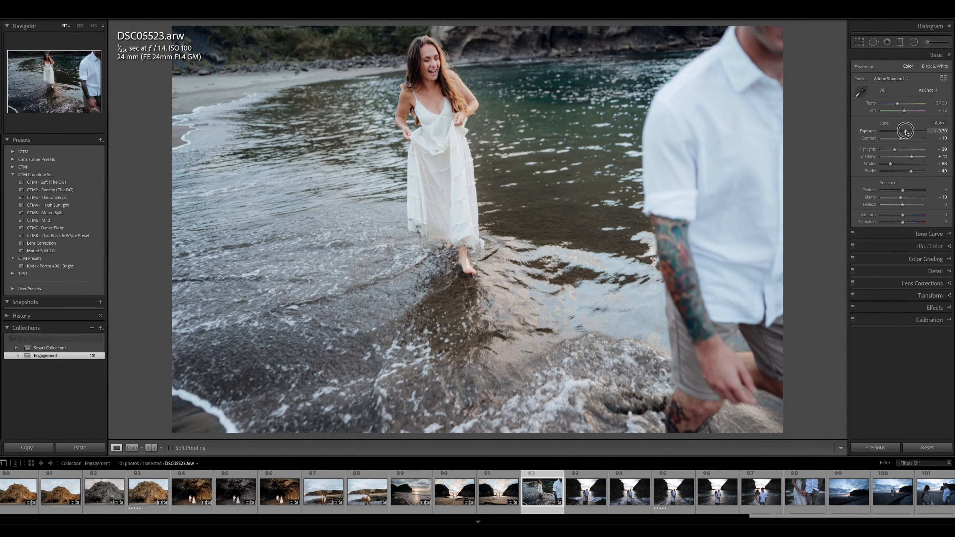
{"action": "left_click", "coordinate": [906, 131]}
{"action": "mouse_move", "coordinate": [906, 130]}
{"action": "left_mouse_down"}
{"action": "mouse_move", "coordinate": [900, 104]}
{"action": "mouse_move", "coordinate": [901, 133]}
{"action": "left_mouse_up"}
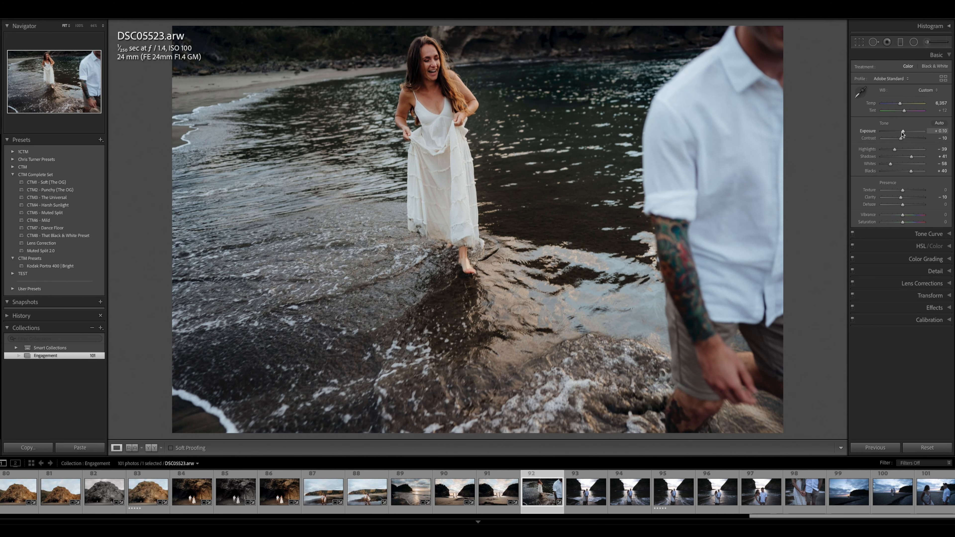
Apply the CTM3 - The Universal preset to DSC05526.arw and set Exposure to +1.05 and Temp to 6,821.
{"action": "key", "text": "Right"}
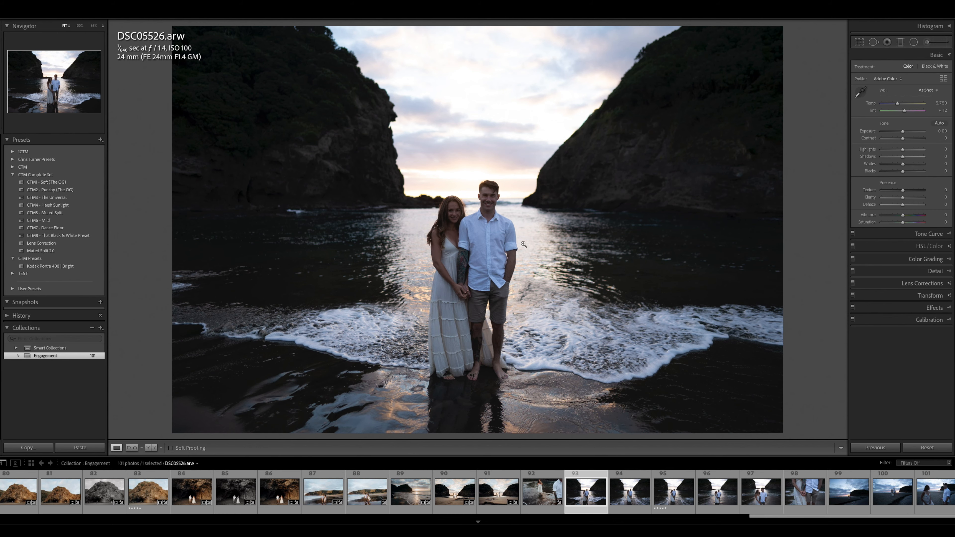
{"action": "left_click", "coordinate": [47, 197]}
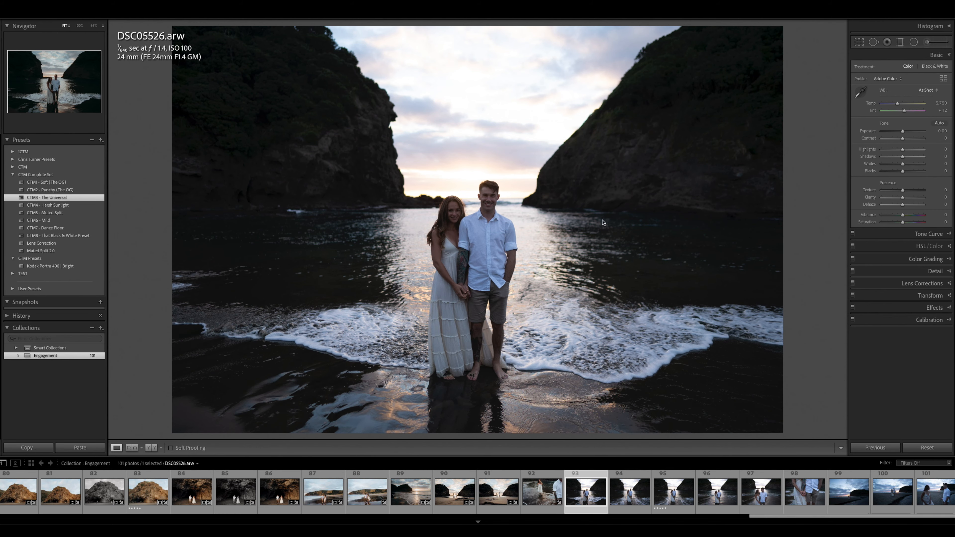
{"action": "left_click_drag", "start_coordinate": [902, 130], "coordinate": [902, 105]}
Straighten the horizon of DSC05526.arw with a slight crop rotation.
{"action": "key", "text": "r"}
{"action": "left_click_drag", "start_coordinate": [802, 207], "coordinate": [802, 203]}
{"action": "key", "text": "r"}
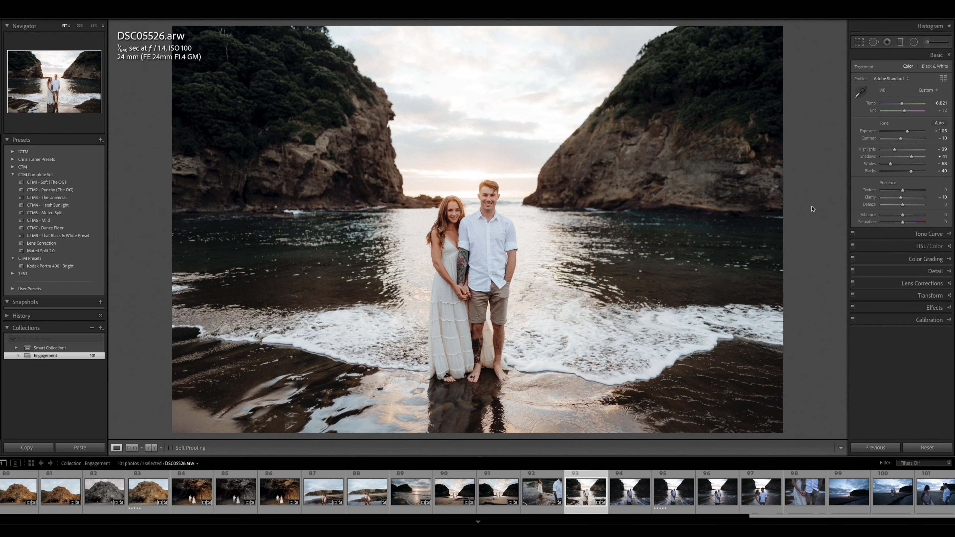
Carry the DSC05526.arw settings over to DSC05529.arw and level its horizon with the crop tool.
{"action": "key", "text": "Right"}
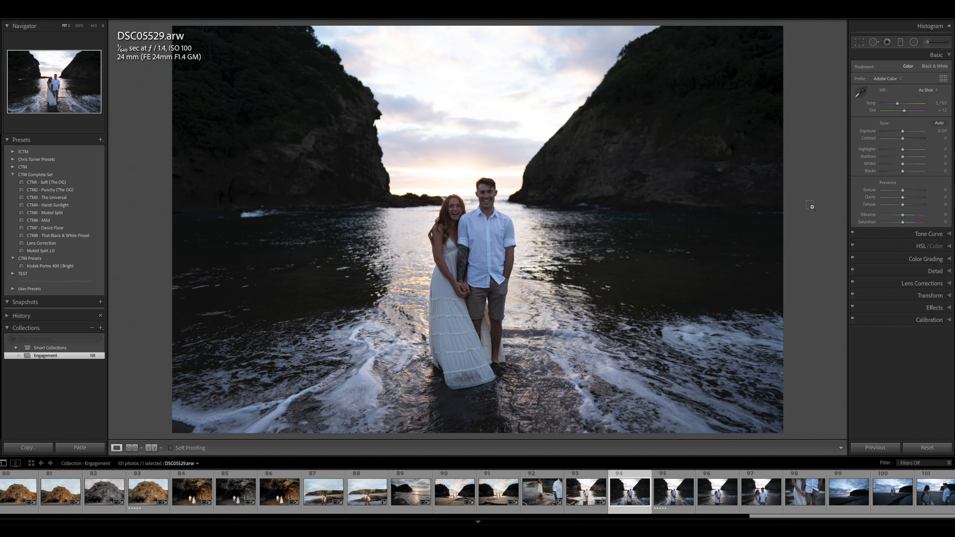
{"action": "key", "text": "ctrl+shift+v"}
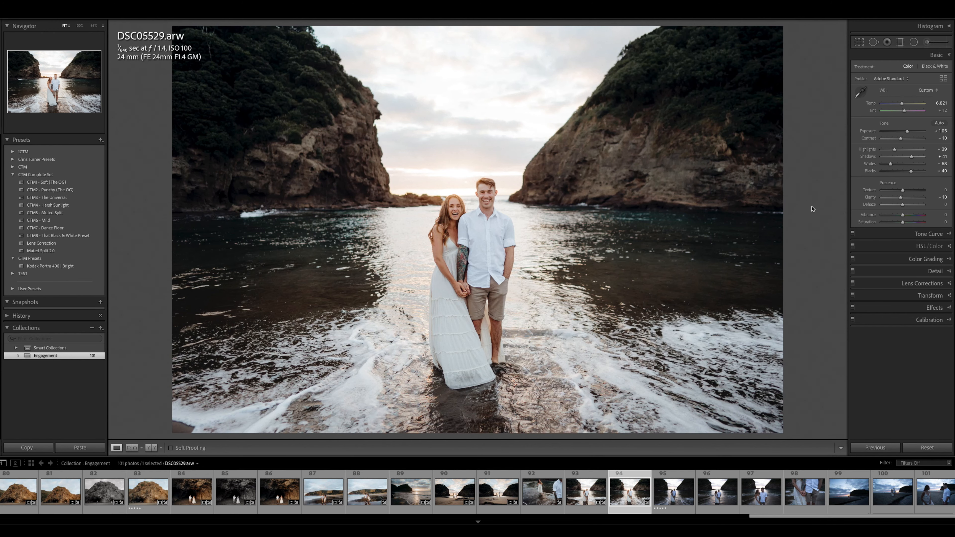
{"action": "key", "text": "r"}
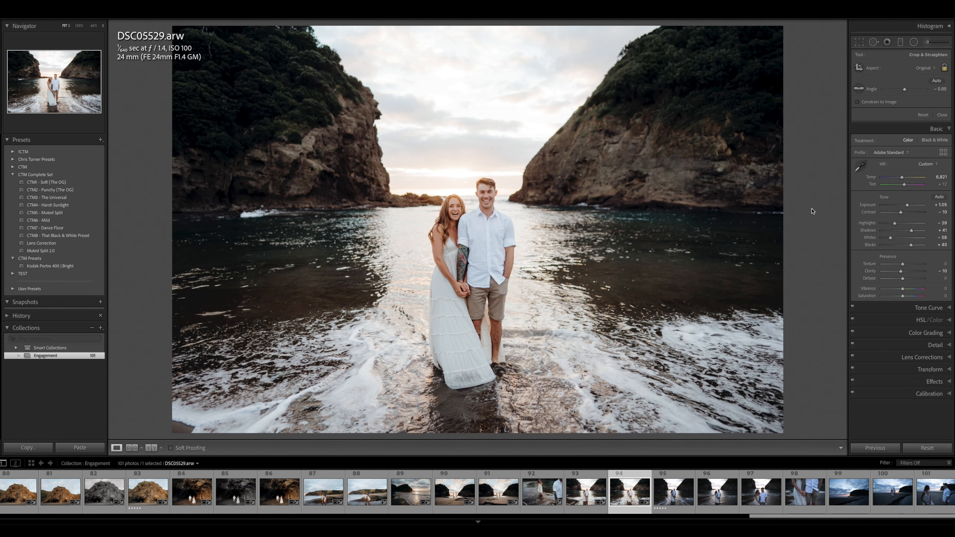
{"action": "key", "text": "Return"}
Lower the Exposure of DSC05529.arw to +0.75 and set its Tint to +17.
{"action": "key", "text": "minus"}
{"action": "key", "text": "minus"}
{"action": "key", "text": "minus"}
{"action": "left_click_drag", "start_coordinate": [904, 111], "coordinate": [905, 111]}
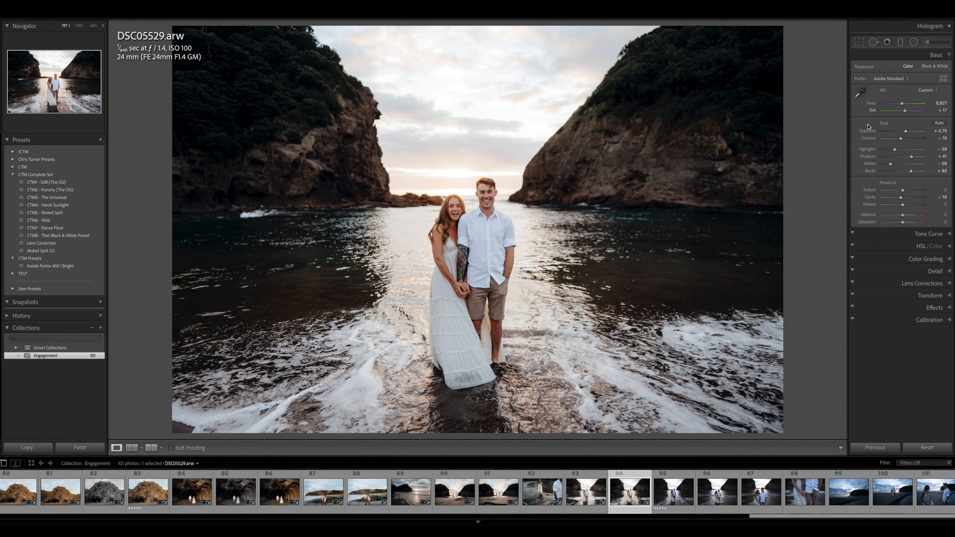
Apply the DSC05529.arw settings to DSC05531.arw and check its horizon with the crop grid.
{"action": "key", "text": "Right"}
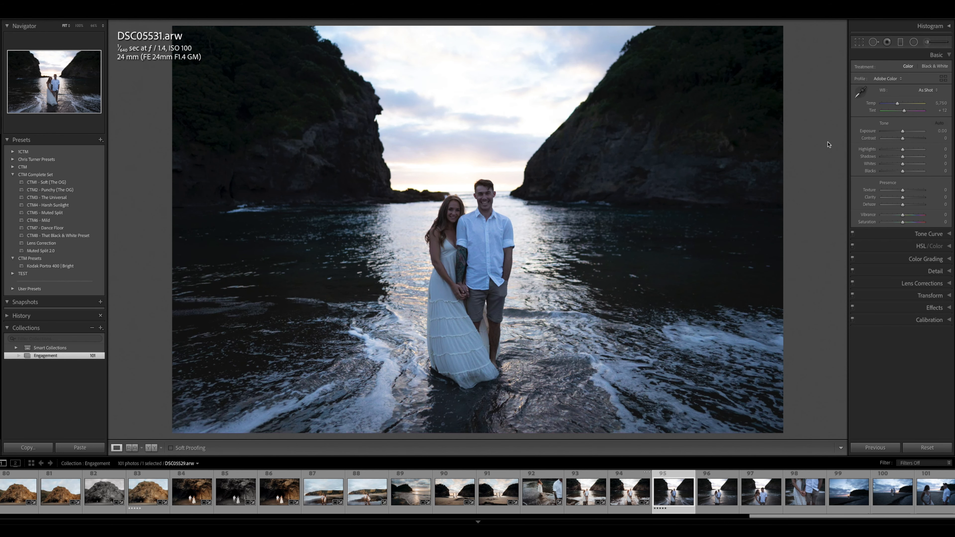
{"action": "key", "text": "ctrl+alt+v"}
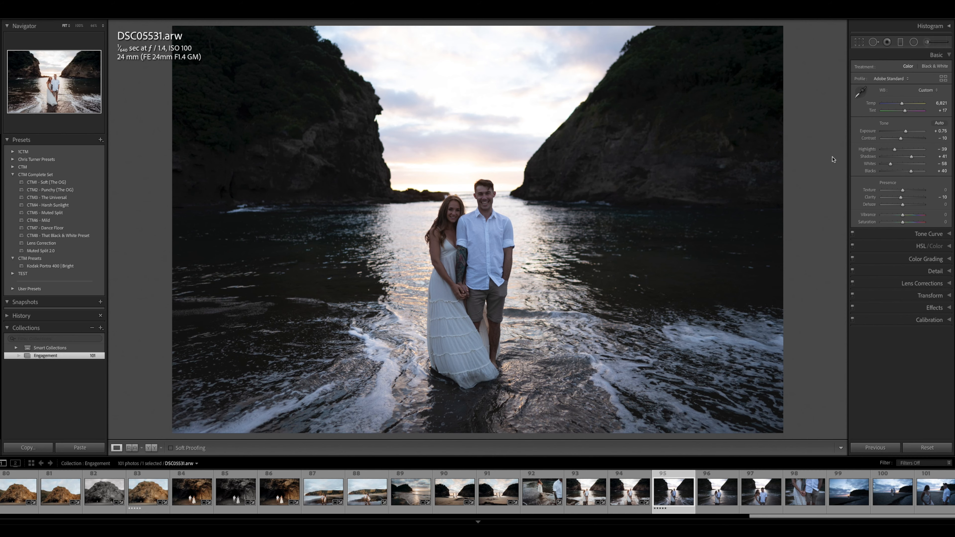
{"action": "key", "text": "r"}
{"action": "key", "text": "r"}
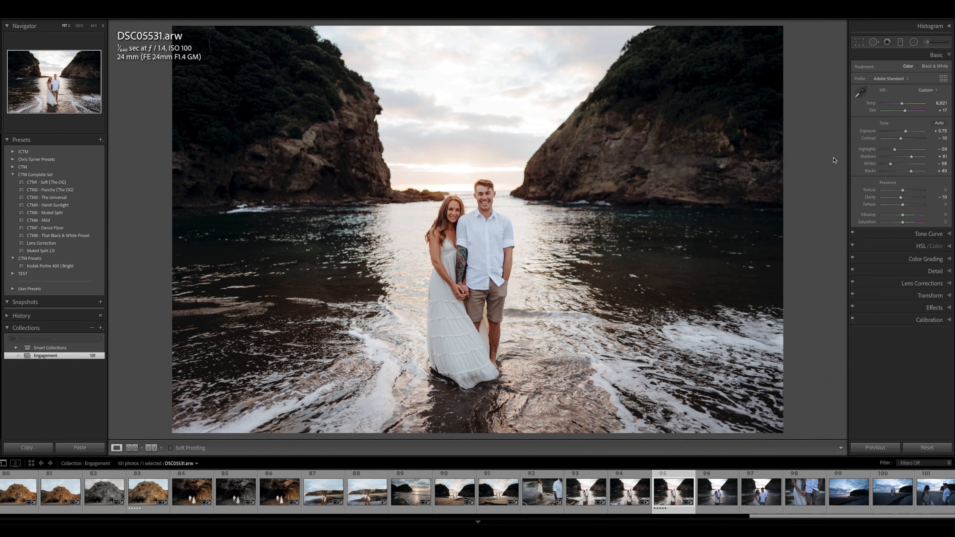
Apply the same settings to DSC05537.arw and level its horizon with a crop angle of 0.28.
{"action": "key", "text": "Right"}
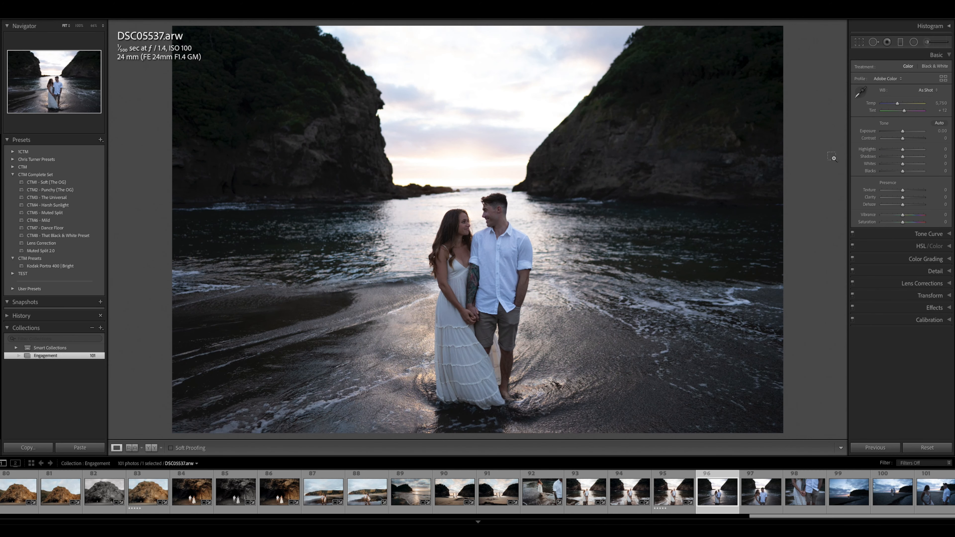
{"action": "key", "text": "ctrl+alt+v"}
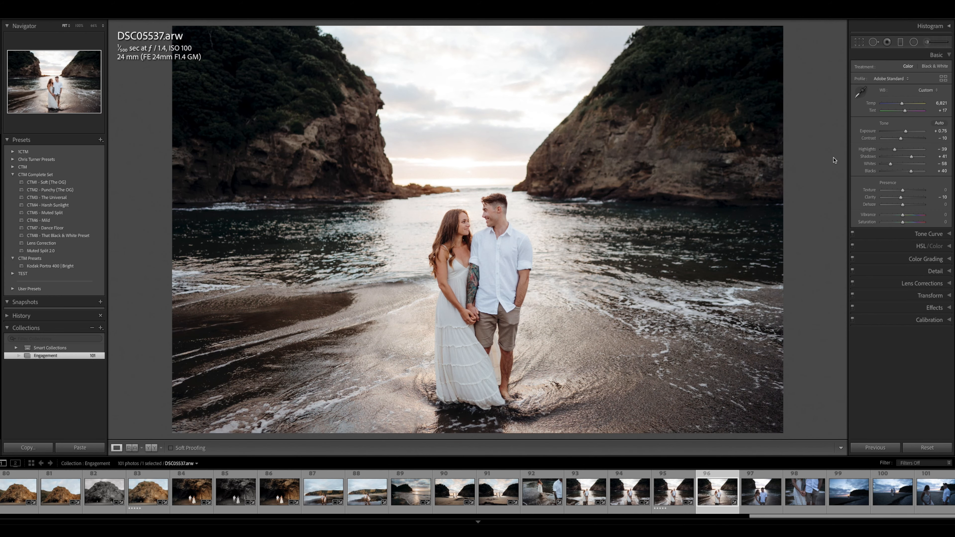
{"action": "key", "text": "r"}
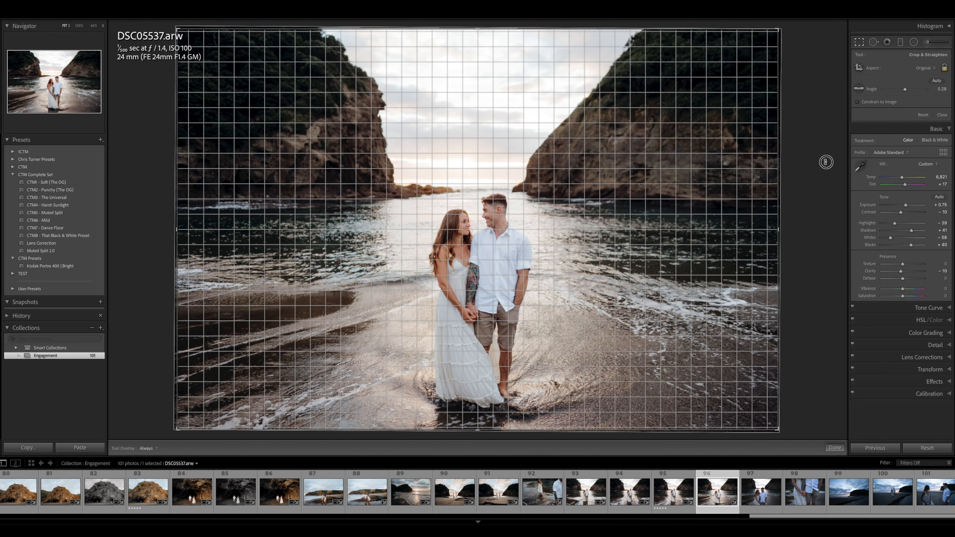
{"action": "key", "text": "r"}
Apply the same settings to DSC05543.arw, lower its Exposure to +0.60 and check its horizon with the crop tool.
{"action": "key", "text": "Right"}
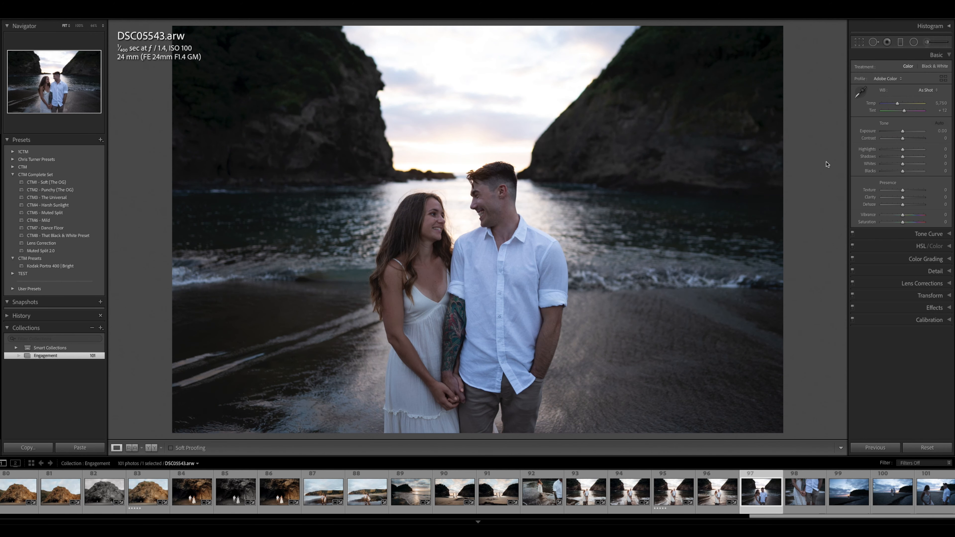
{"action": "key", "text": "ctrl+alt+v"}
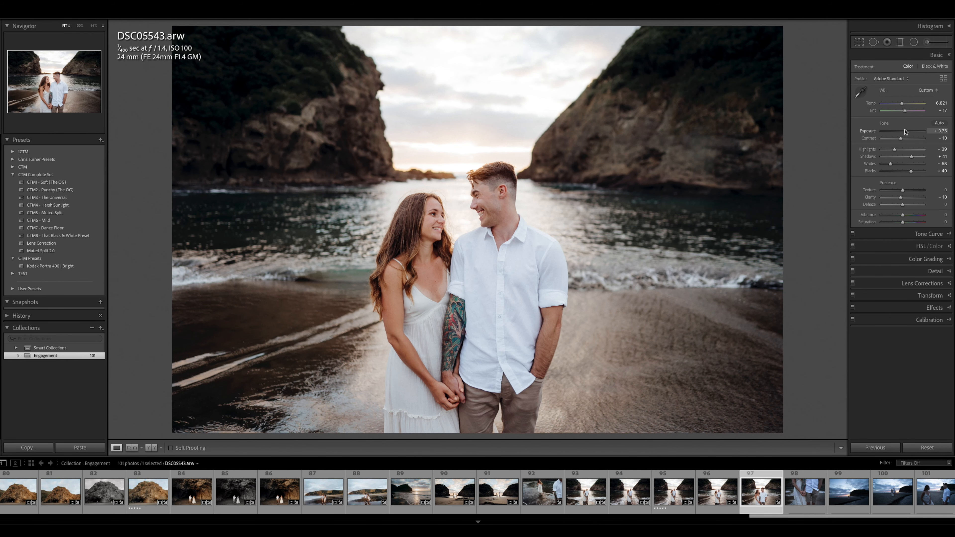
{"action": "left_click", "coordinate": [906, 131]}
{"action": "left_click_drag", "start_coordinate": [906, 130], "coordinate": [905, 130]}
{"action": "key", "text": "r"}
{"action": "key", "text": "r"}
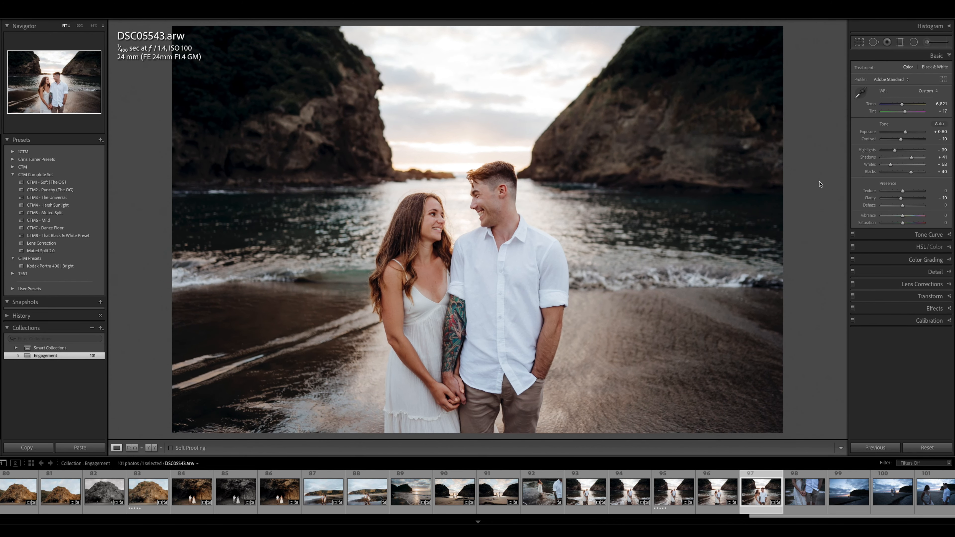
Paste the DSC05529.arw settings onto DSC05546.arw and DSC05549.arw.
{"action": "key", "text": "Right"}
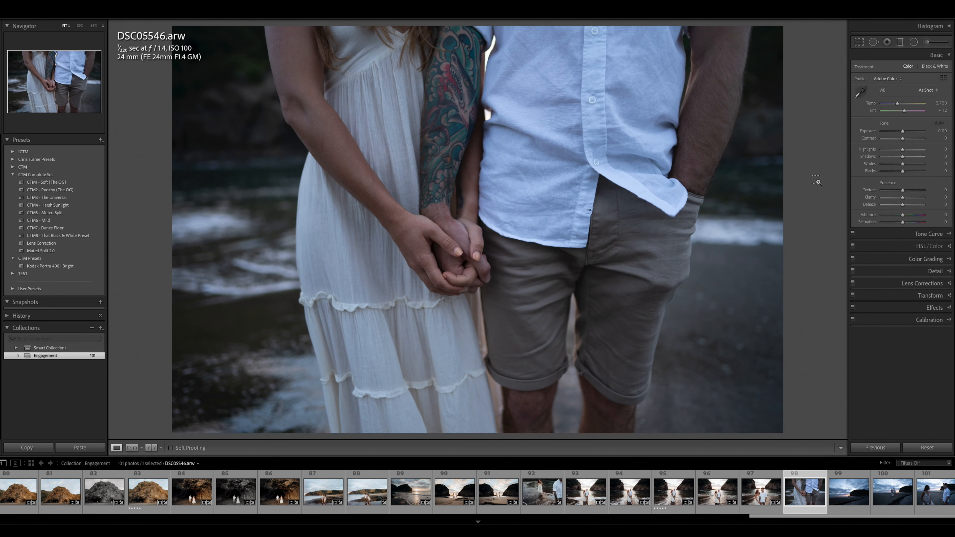
{"action": "key", "text": "ctrl+shift+v"}
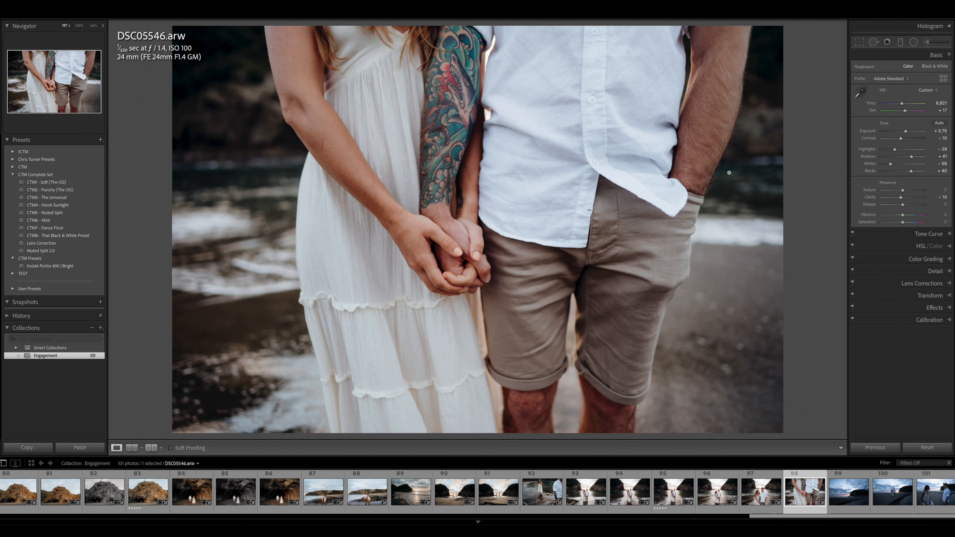
{"action": "key", "text": "Right"}
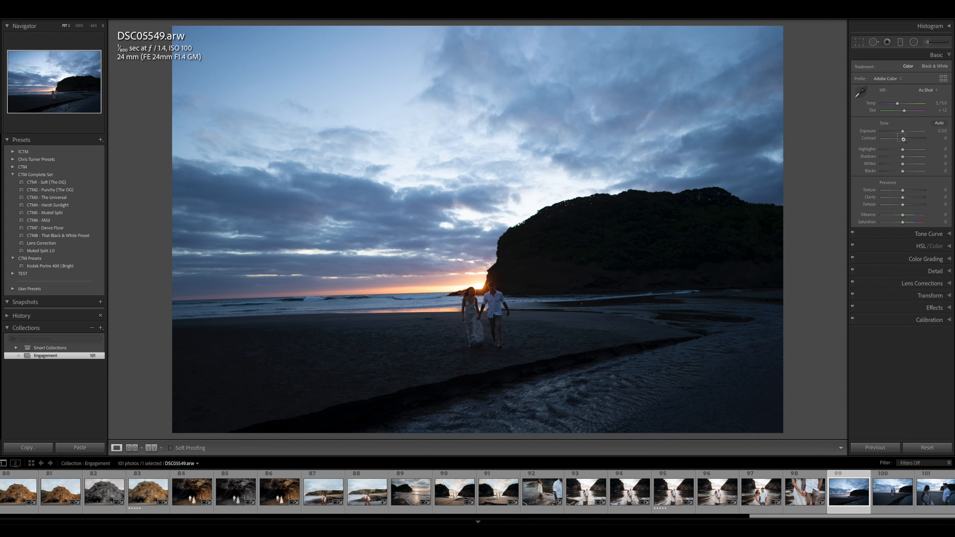
{"action": "key", "text": "ctrl+shift+v"}
Straighten the sea horizon of DSC05549.arw and set its Exposure to +1.55 and Temp to 8,797.
{"action": "left_click_drag", "start_coordinate": [905, 131], "coordinate": [908, 133]}
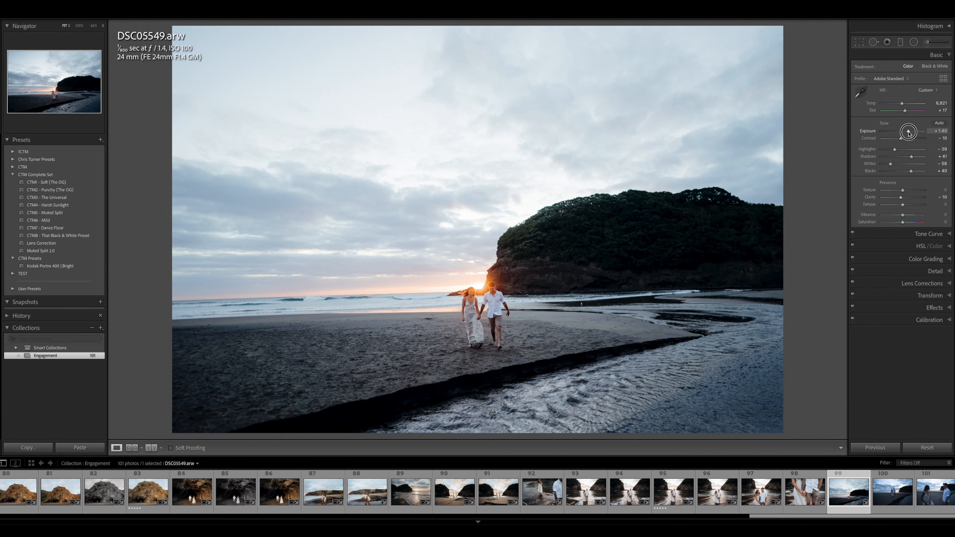
{"action": "key", "text": "r"}
{"action": "left_click_drag", "start_coordinate": [812, 187], "coordinate": [817, 213]}
{"action": "key", "text": "Return"}
{"action": "key", "text": "="}
{"action": "left_click_drag", "start_coordinate": [902, 104], "coordinate": [909, 103]}
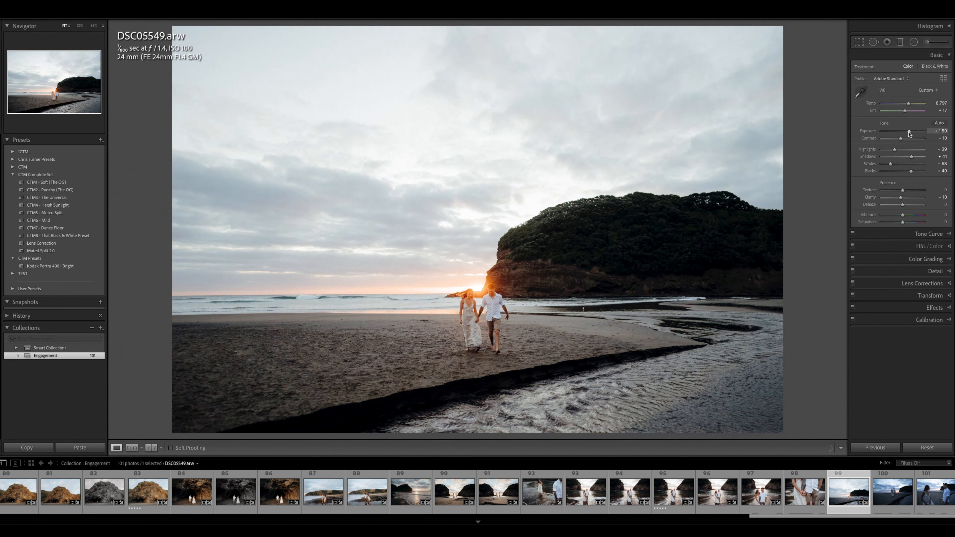
Try the CTM6 - Mild preset on DSC05549.arw and undo it.
{"action": "left_click", "coordinate": [38, 221]}
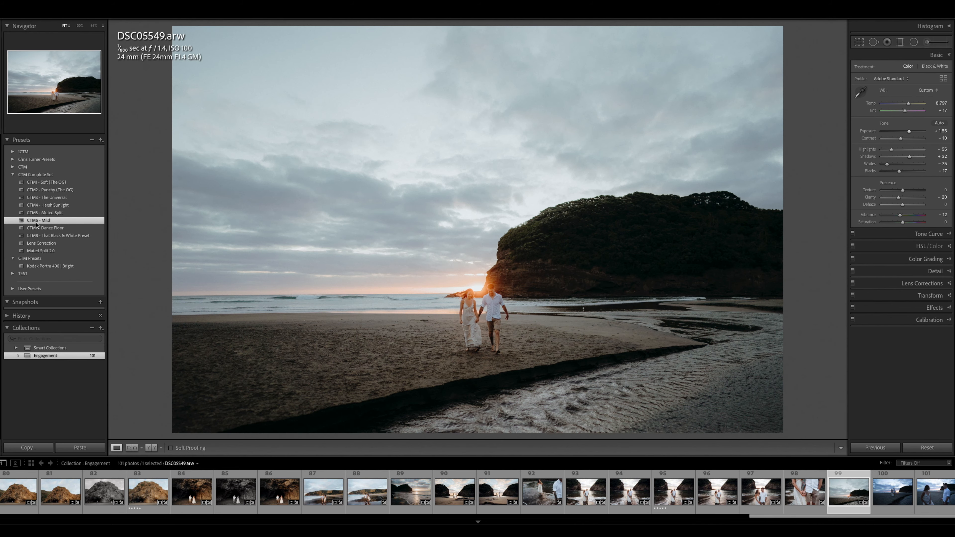
{"action": "key", "text": "ctrl+z"}
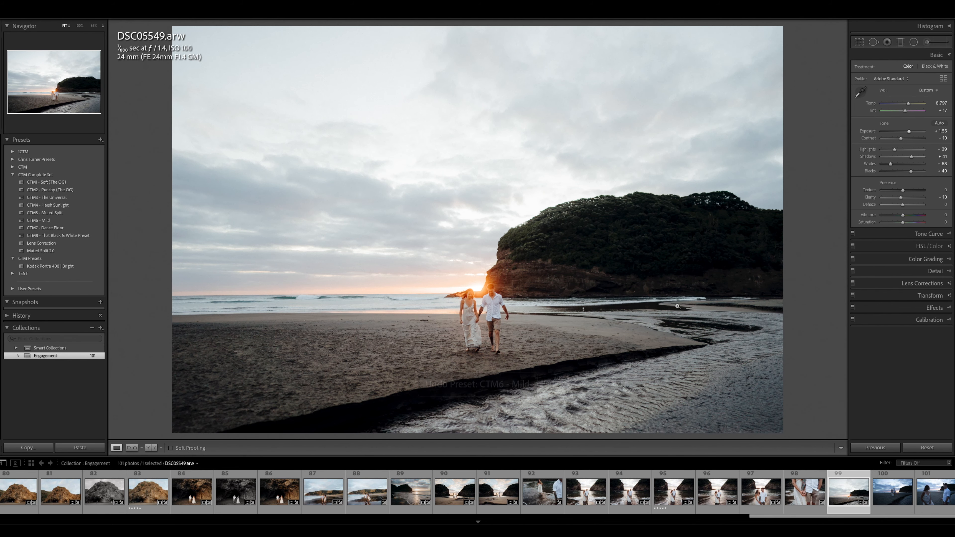
Apply the CTM3 - The Universal preset to DSC05558.arw and set Temp to 8,988 and Exposure to +1.45.
{"action": "key", "text": "Right"}
{"action": "left_click", "coordinate": [63, 197]}
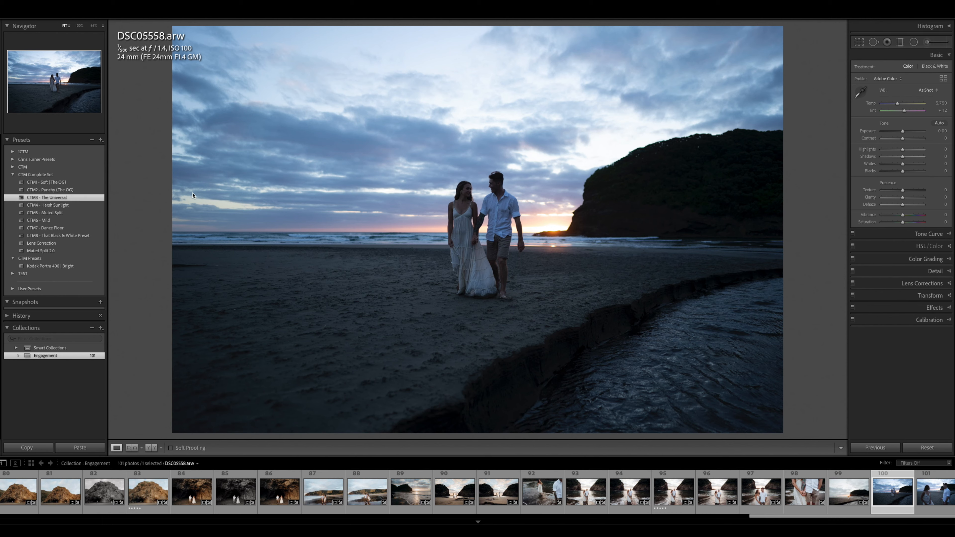
{"action": "left_click", "coordinate": [907, 132]}
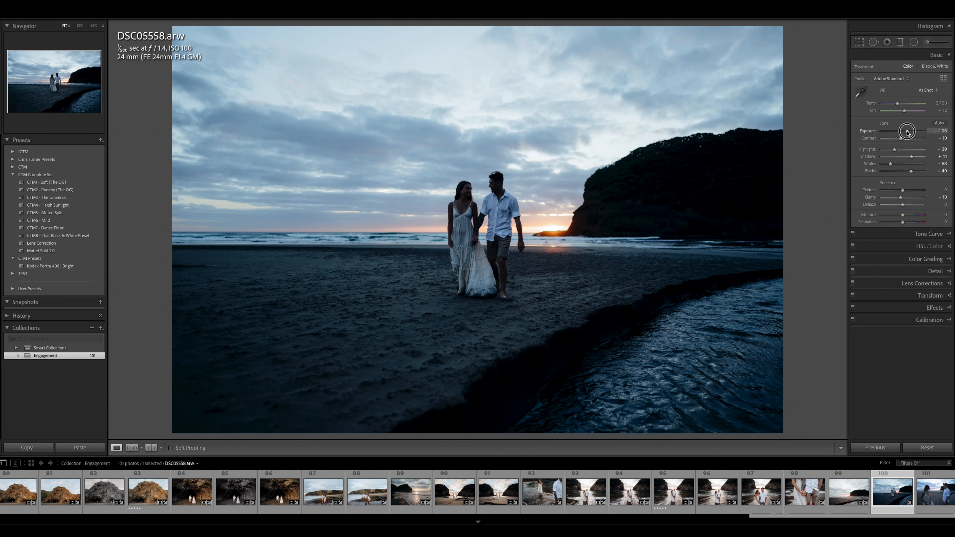
{"action": "left_click_drag", "start_coordinate": [897, 104], "coordinate": [909, 131]}
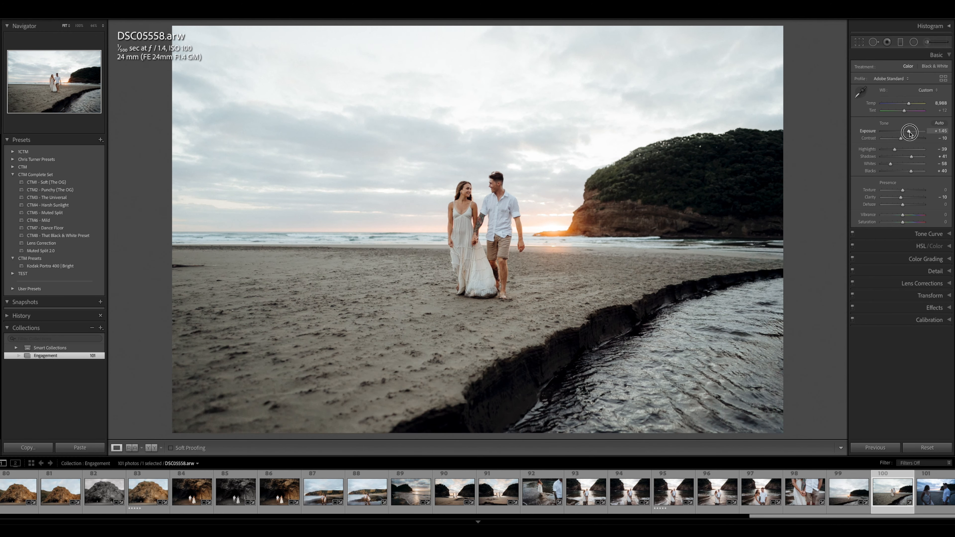
Straighten the sea horizon of DSC05558.arw with a slight crop rotation.
{"action": "key", "text": "r"}
{"action": "left_click_drag", "start_coordinate": [829, 203], "coordinate": [820, 198]}
{"action": "key", "text": "r"}
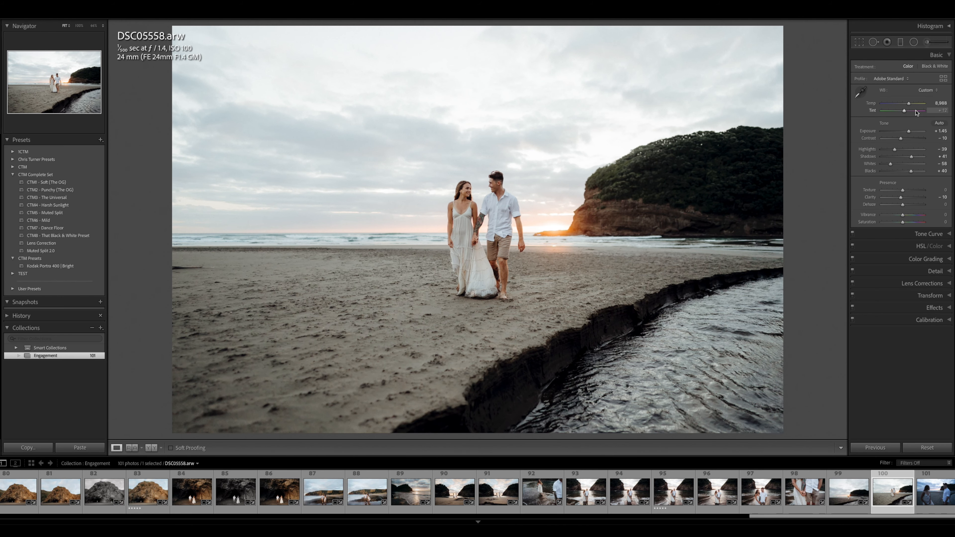
Fine-tune the Tint and Temp of DSC05558.arw and go on to DSC05566.arw.
{"action": "left_click_drag", "start_coordinate": [904, 111], "coordinate": [904, 111]}
{"action": "left_click_drag", "start_coordinate": [910, 103], "coordinate": [910, 103]}
{"action": "key", "text": "Right"}
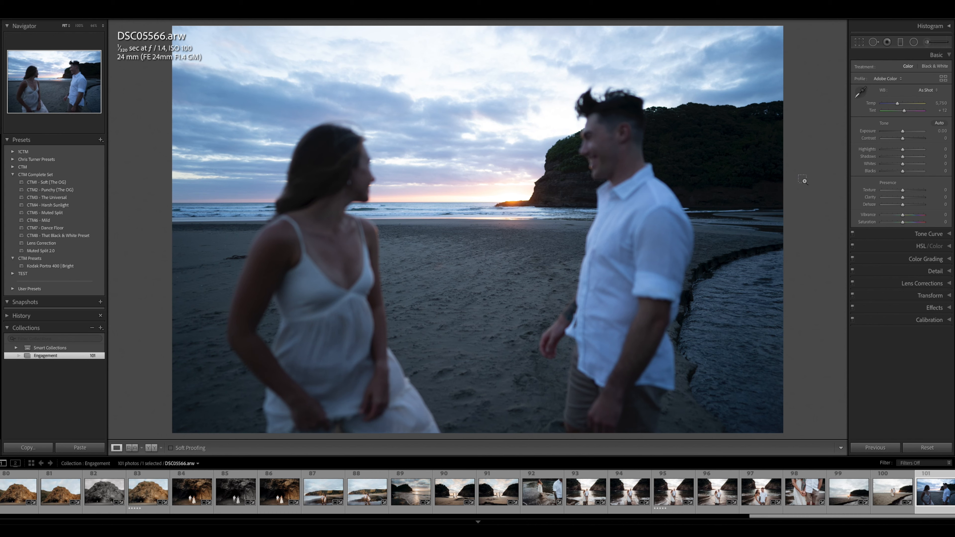
Paste the copied develop settings onto DSC05566.arw and set Temp to 8,106 and Exposure to +0.30.
{"action": "key", "text": "ctrl+shift+v"}
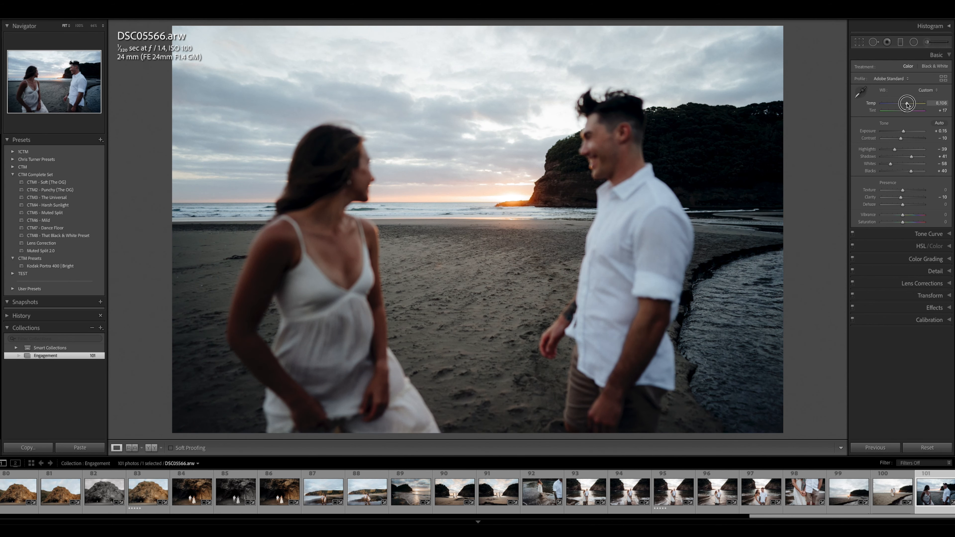
{"action": "left_click_drag", "start_coordinate": [901, 103], "coordinate": [905, 131]}
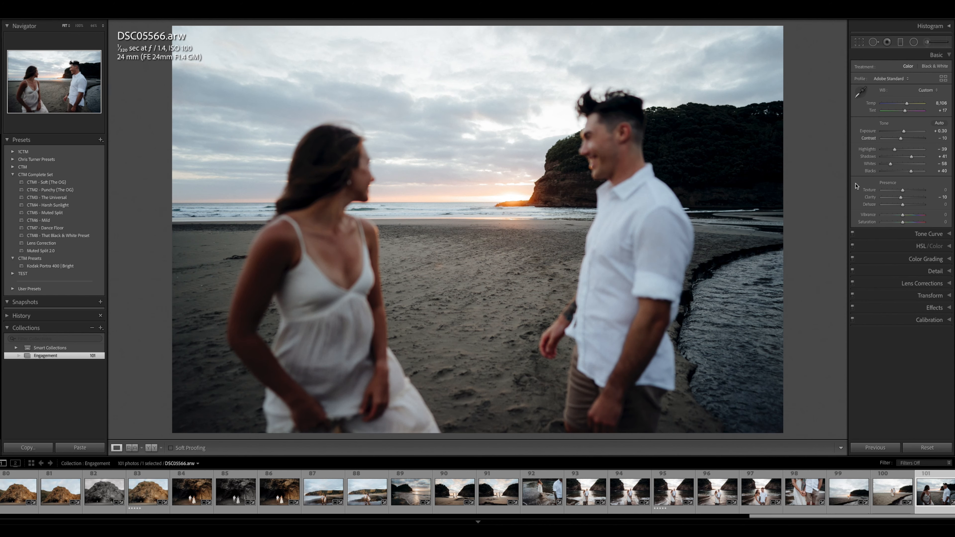
Straighten the sea horizon of DSC05566.arw with a slight crop rotation.
{"action": "key", "text": "r"}
{"action": "left_click_drag", "start_coordinate": [806, 202], "coordinate": [805, 198]}
{"action": "key", "text": "r"}
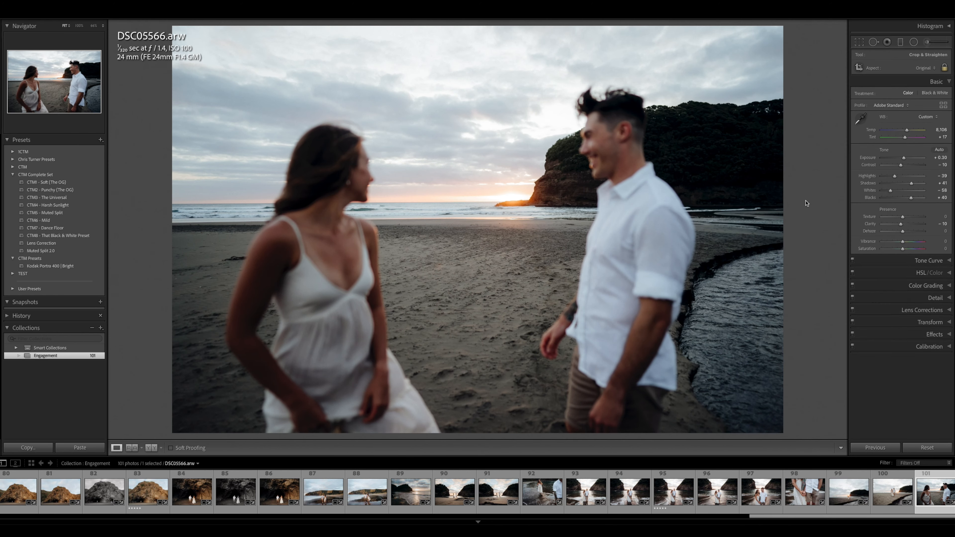
Lower the Exposure of DSC05566.arw to +0.10 and warm its Temp to 9,156.
{"action": "key", "text": "minus"}
{"action": "key", "text": "minus"}
{"action": "left_click_drag", "start_coordinate": [906, 102], "coordinate": [907, 103]}
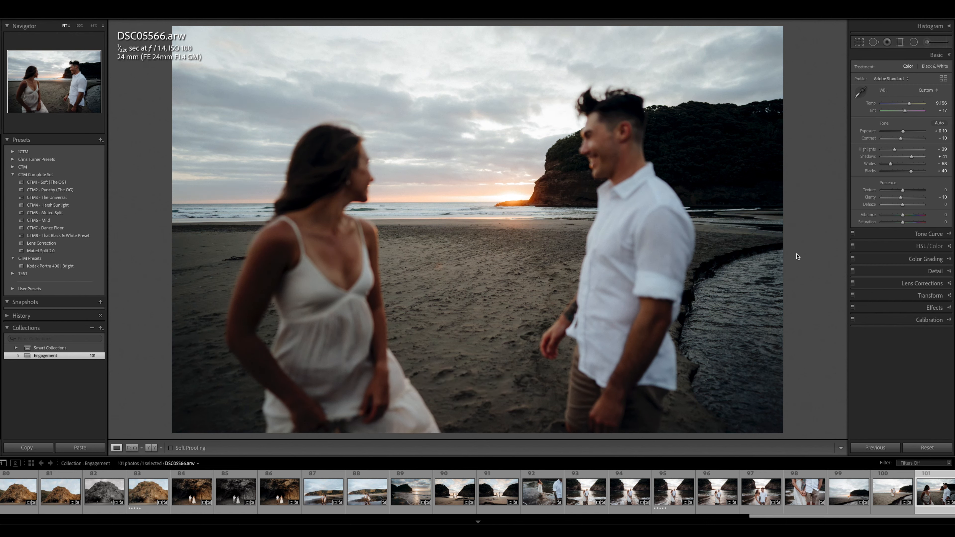
Review all the edited photos of the Engagement collection as a thumbnail grid, from the first to the last.
{"action": "key", "text": "g"}
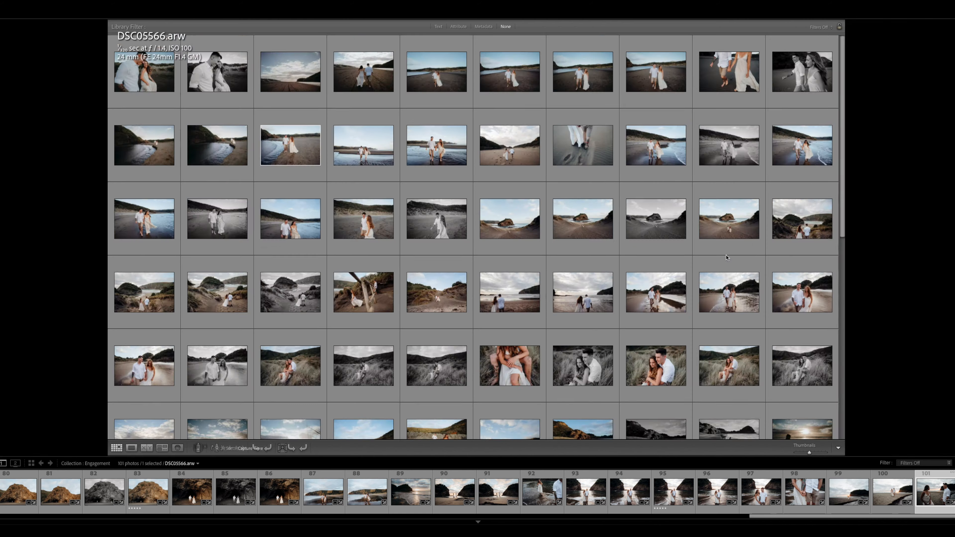
{"action": "scroll", "coordinate": [465, 181], "scroll_direction": "up", "scroll_amount": 10}
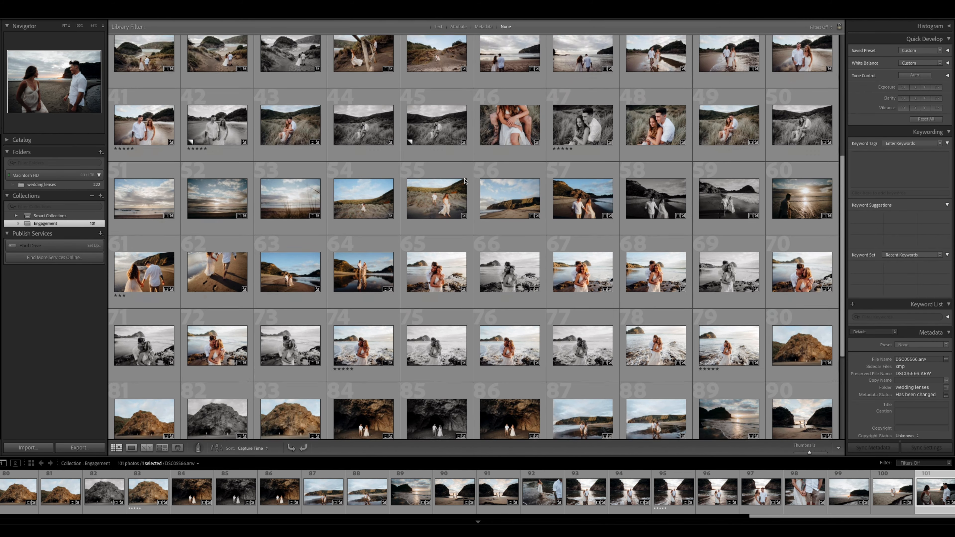
{"action": "scroll", "coordinate": [465, 181], "scroll_direction": "up", "scroll_amount": 2}
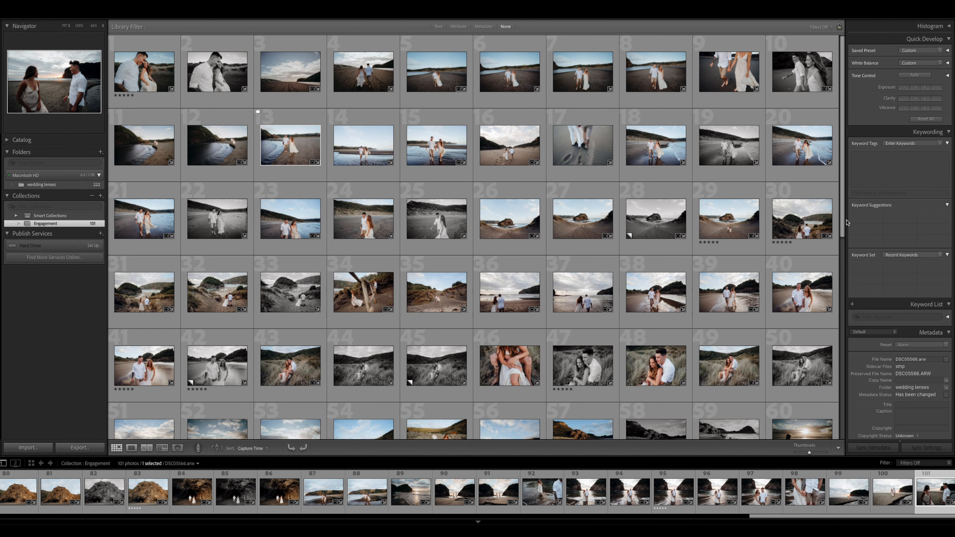
{"action": "scroll", "coordinate": [512, 224], "scroll_direction": "down", "scroll_amount": 8}
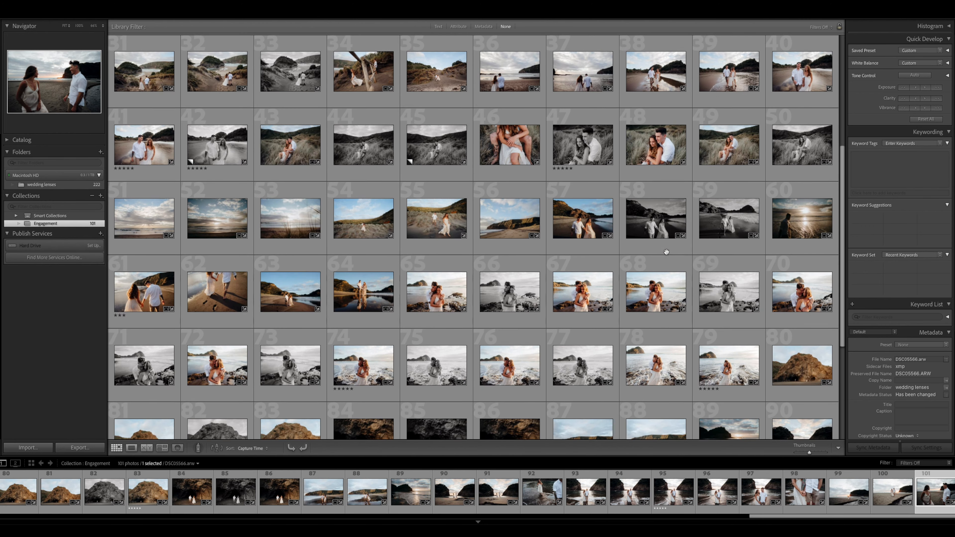
{"action": "scroll", "coordinate": [664, 251], "scroll_direction": "down", "scroll_amount": 3}
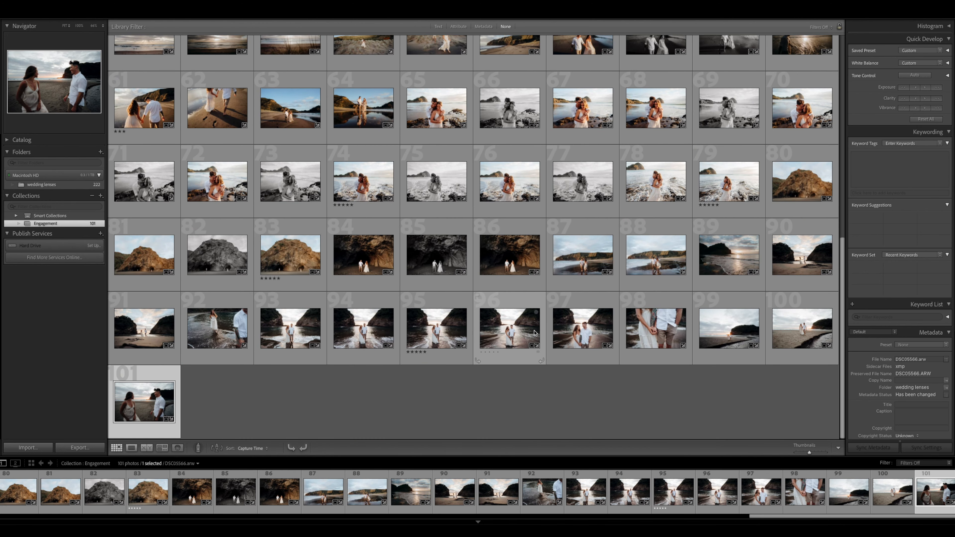